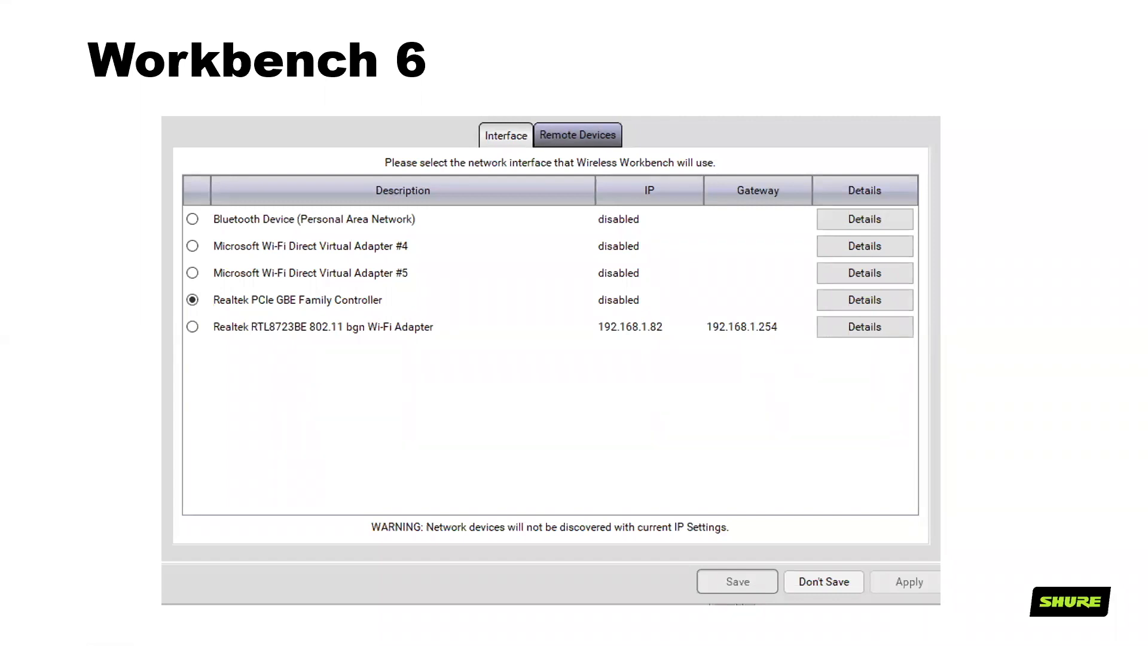
pyautogui.press('Right')
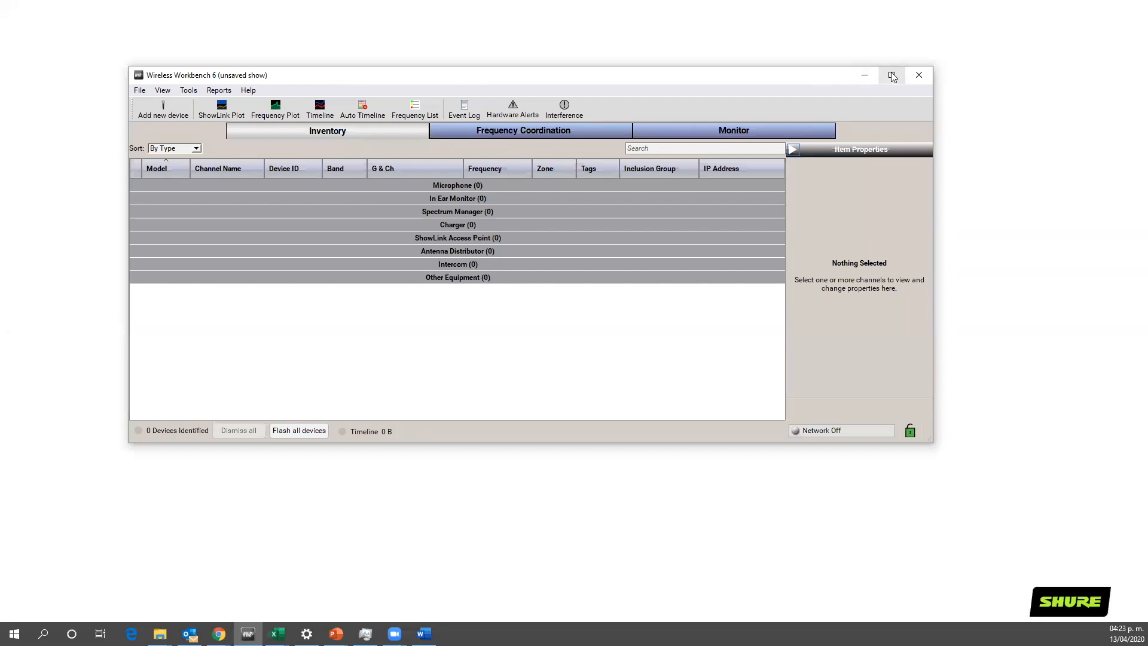
# Step: Maximize the Wireless Workbench window and start adding a new device, choosing the Shure AD4Q-A in band G55
pyautogui.click(892, 76)
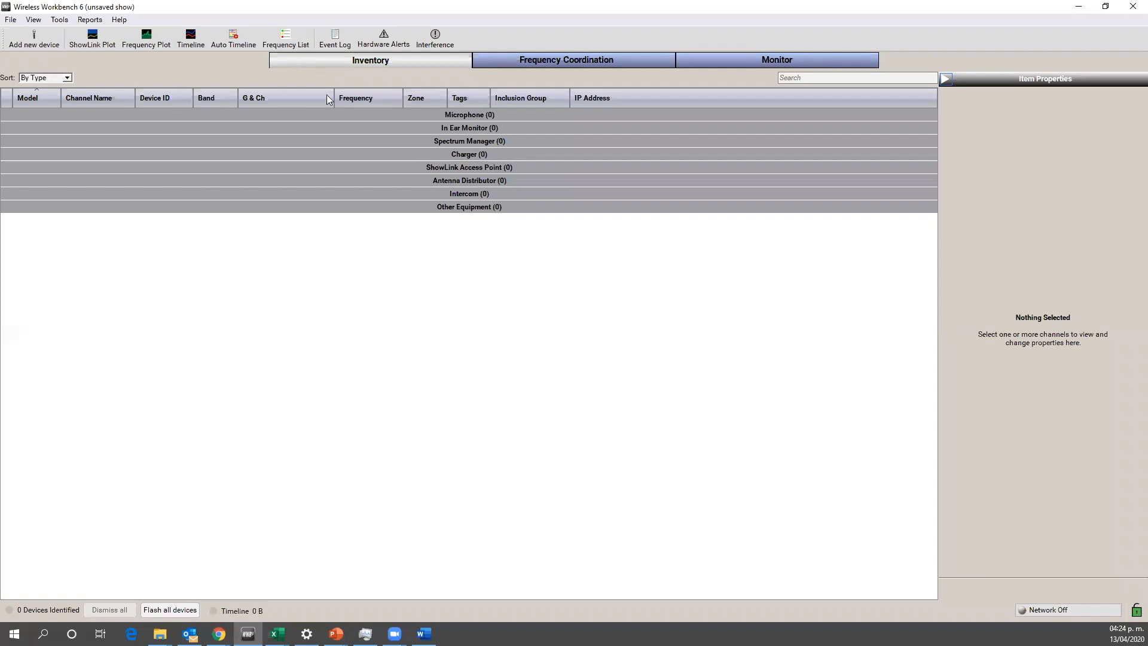
pyautogui.click(35, 34)
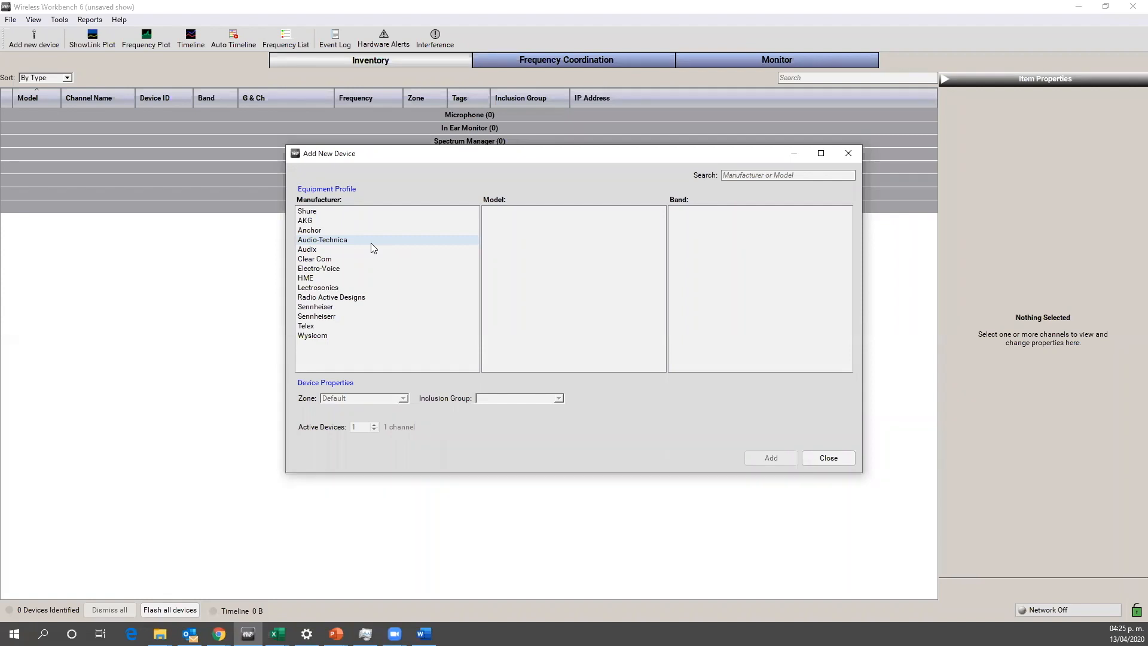
pyautogui.click(327, 213)
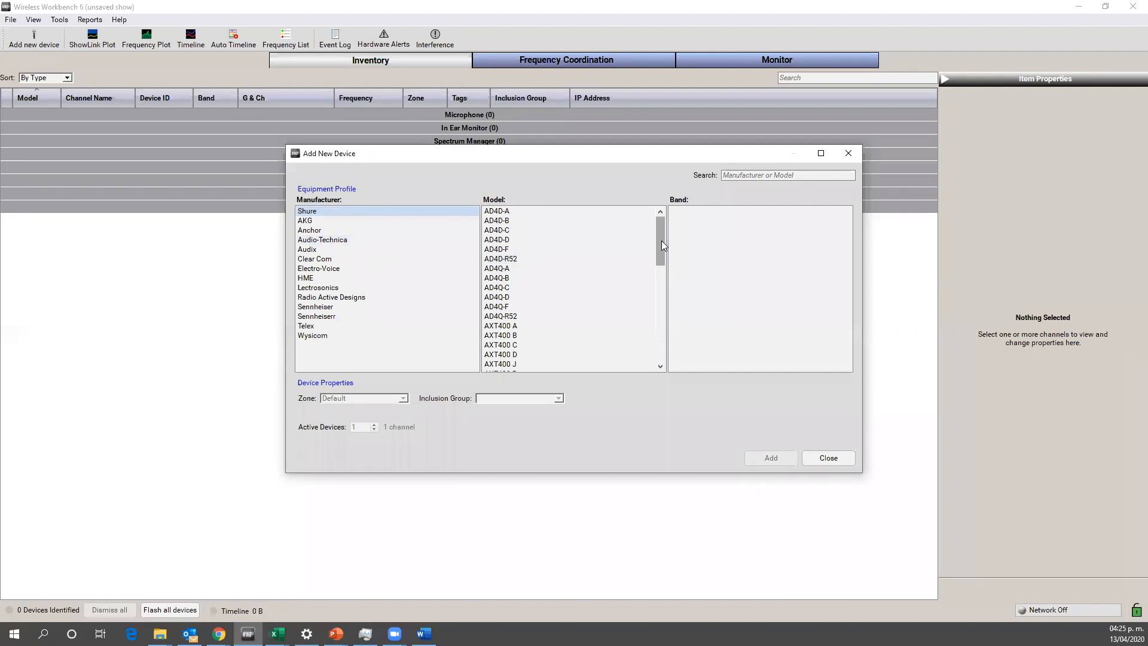
pyautogui.moveTo(661, 241); pyautogui.dragTo(562, 274)
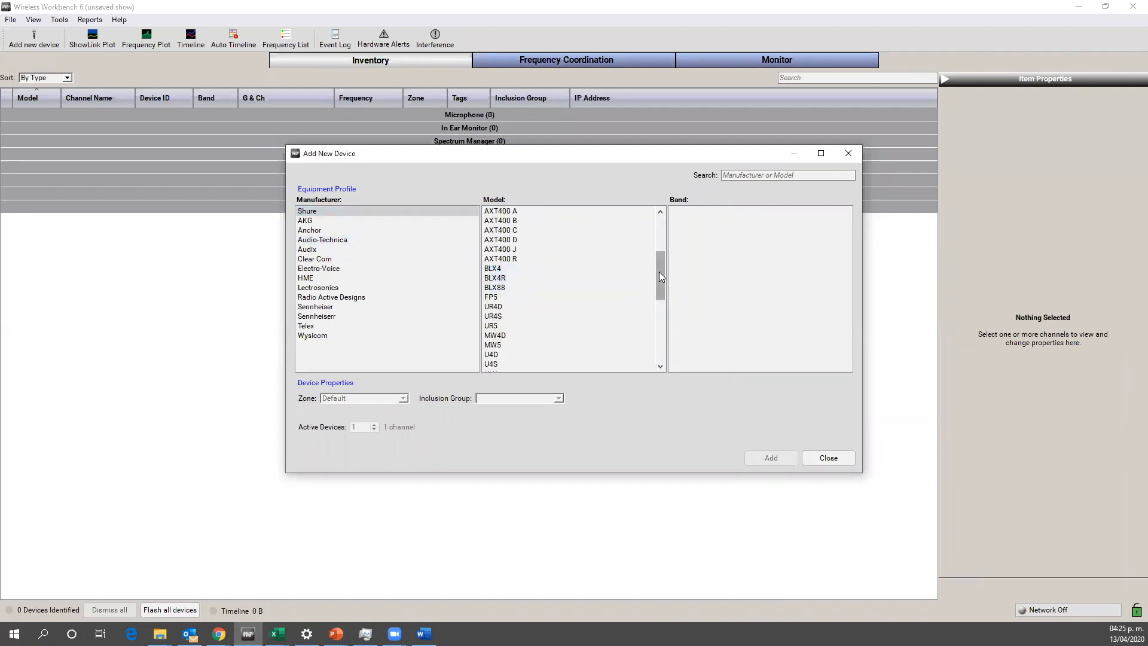
pyautogui.moveTo(658, 272); pyautogui.dragTo(659, 233)
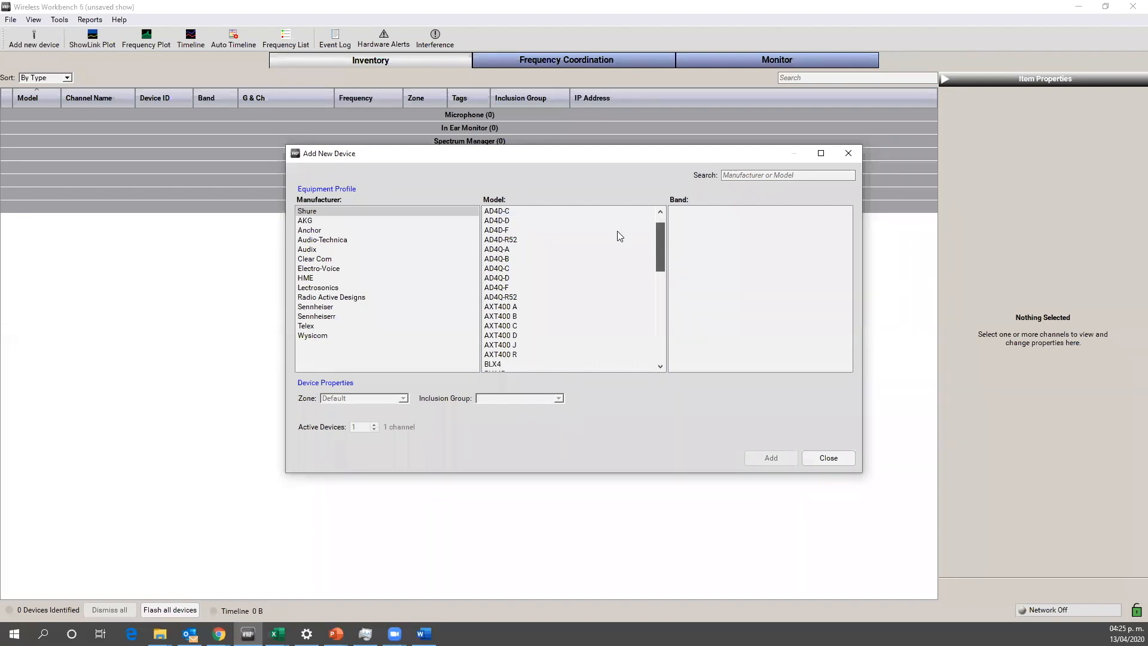
pyautogui.click(504, 251)
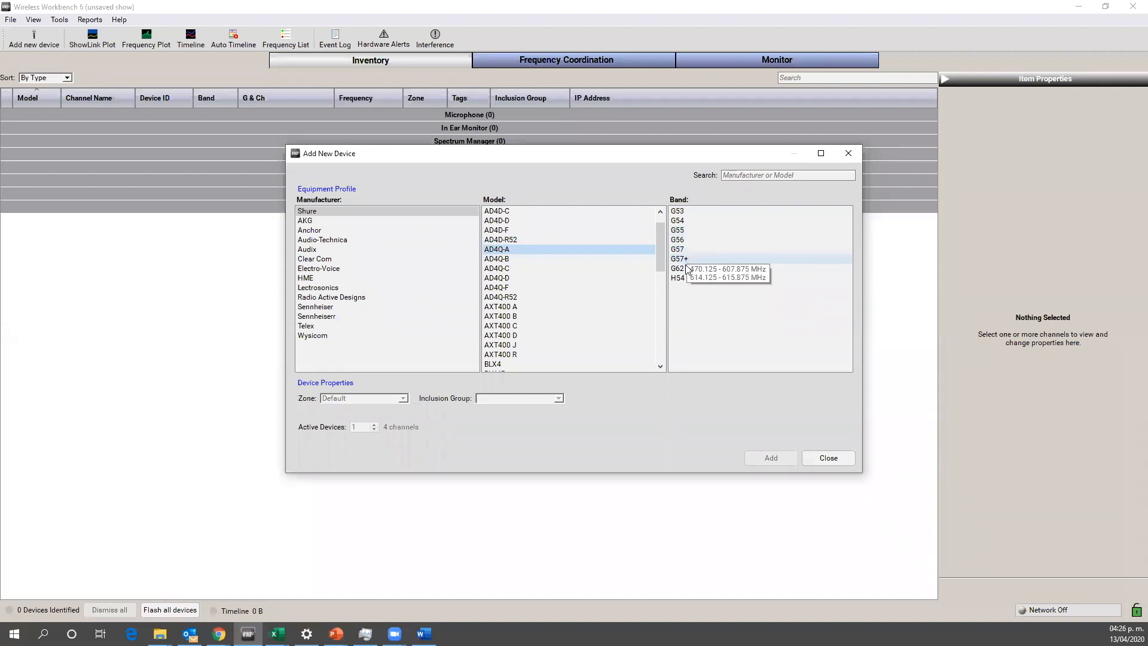
pyautogui.click(681, 232)
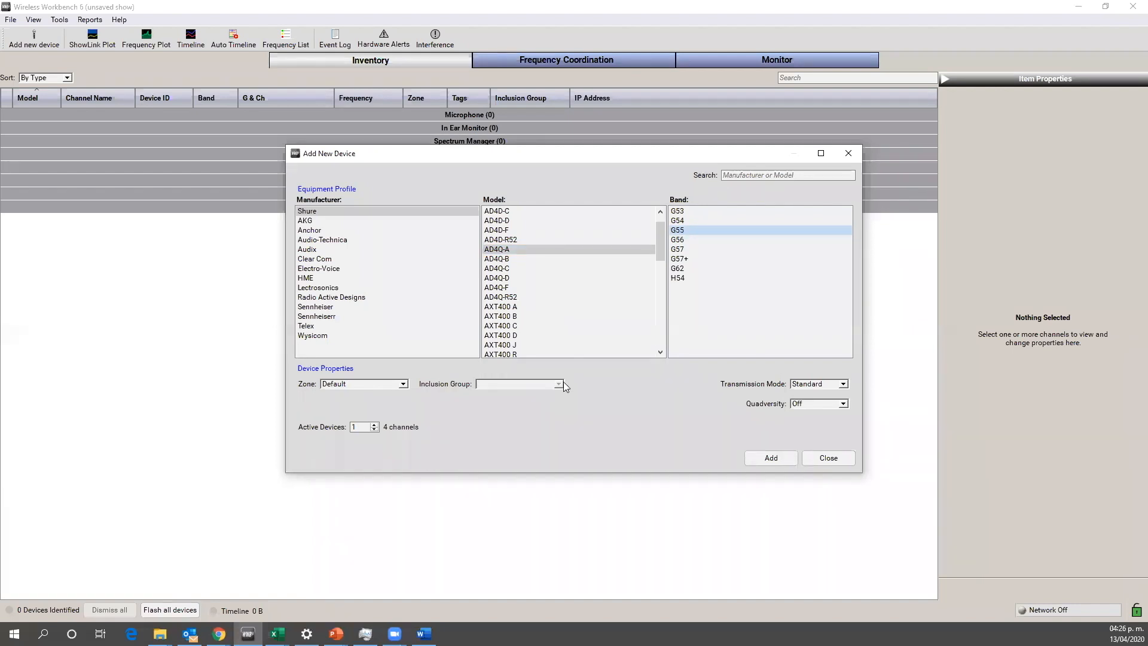
# Step: Set the number of active devices to 3, keep the Standard transmission mode, and add them to the inventory
pyautogui.click(375, 424)
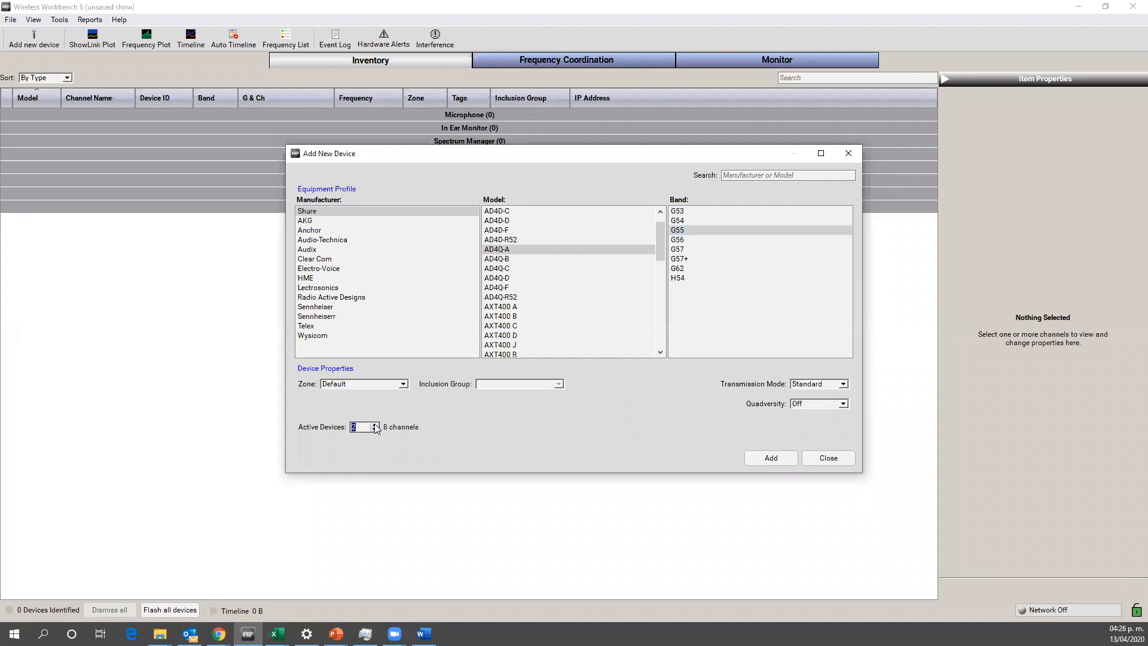
pyautogui.click(375, 424)
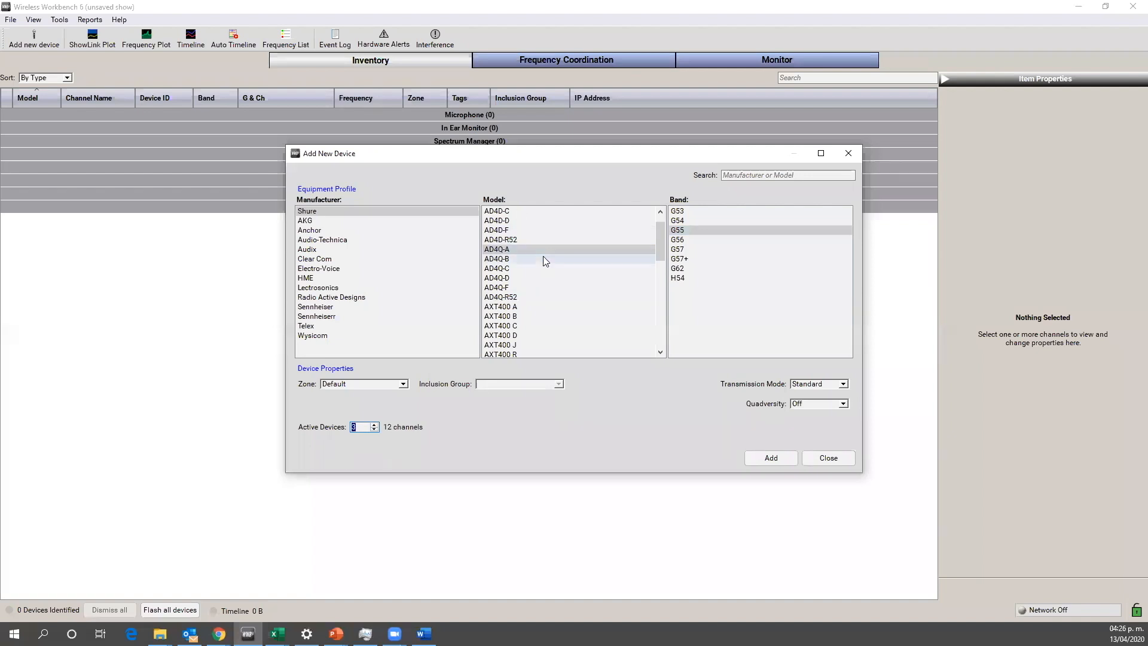
pyautogui.click(844, 385)
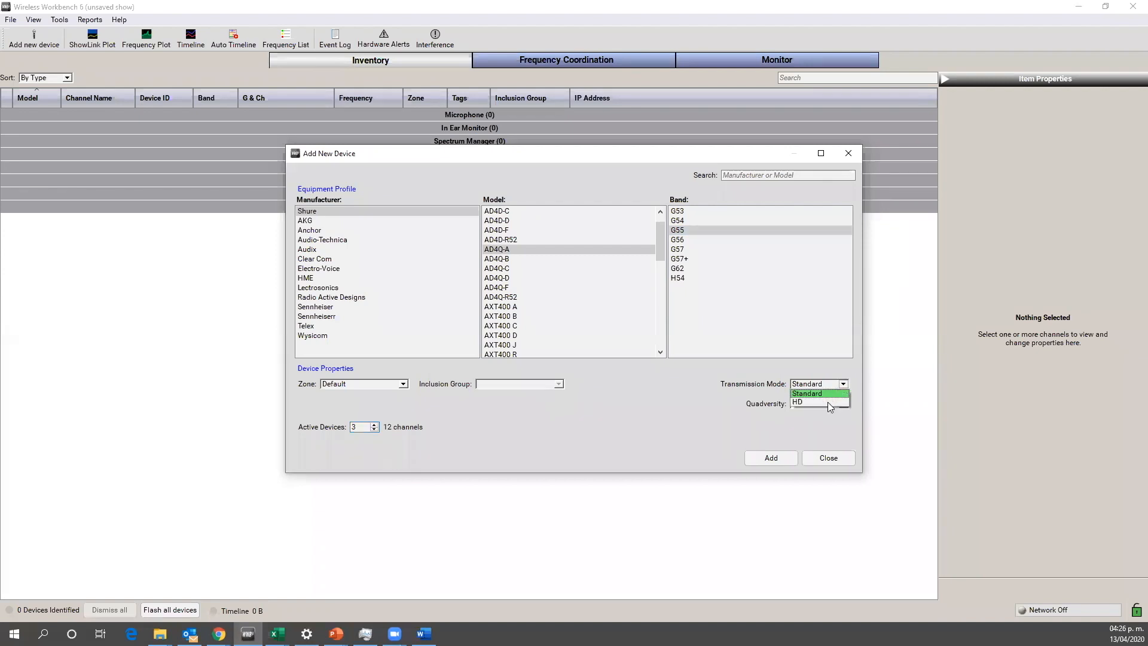
pyautogui.click(688, 397)
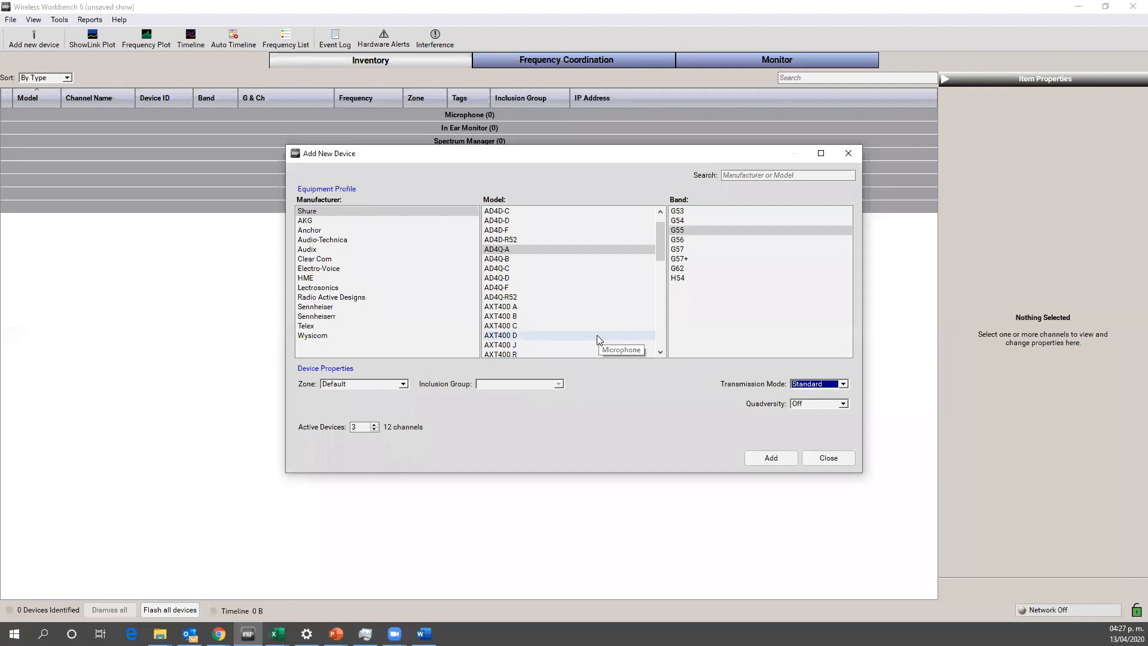
pyautogui.click(773, 459)
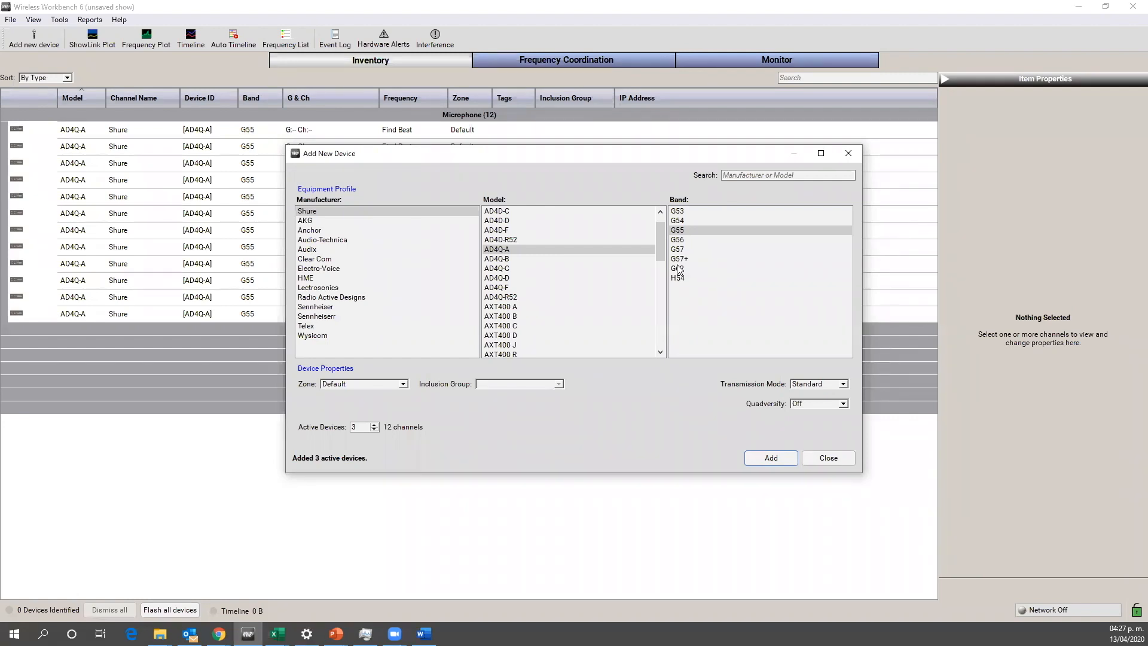
# Step: Add 4 active Shure PSM1000 devices in band G10 to the inventory and close the Add New Device dialog
pyautogui.click(661, 245)
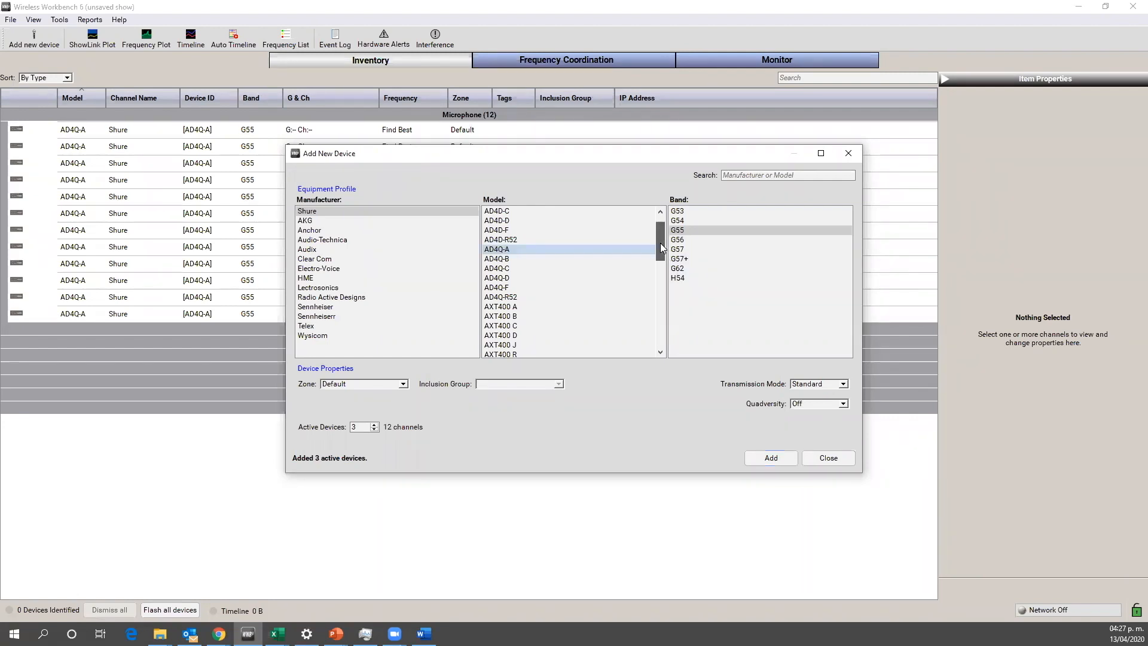
pyautogui.moveTo(660, 242); pyautogui.dragTo(652, 323)
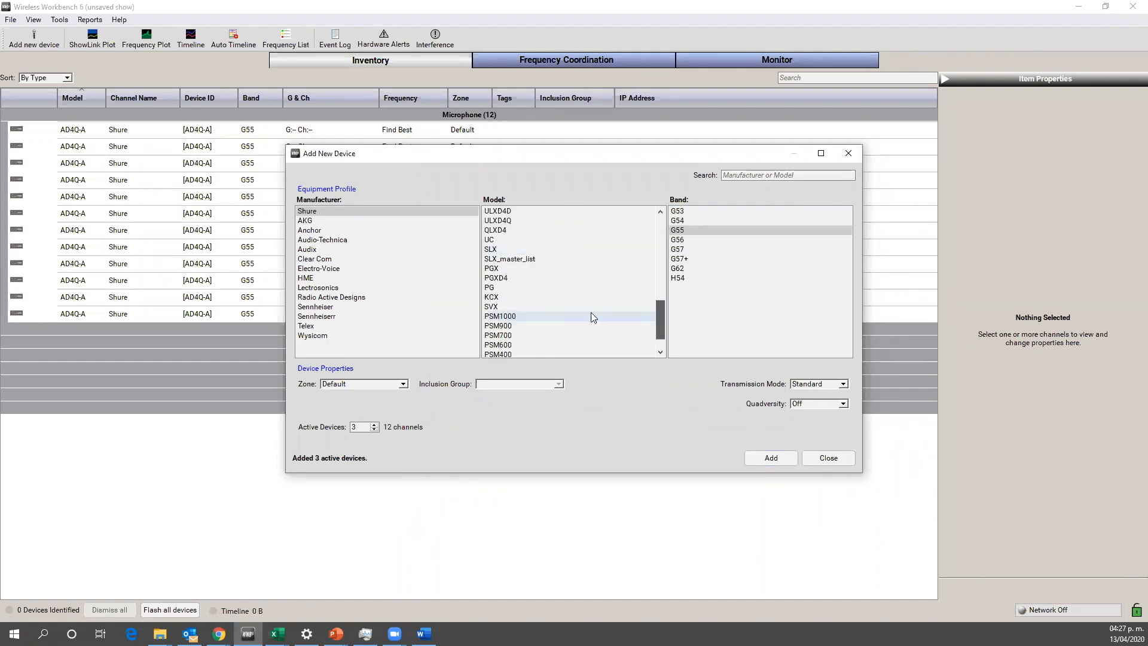
pyautogui.click(536, 317)
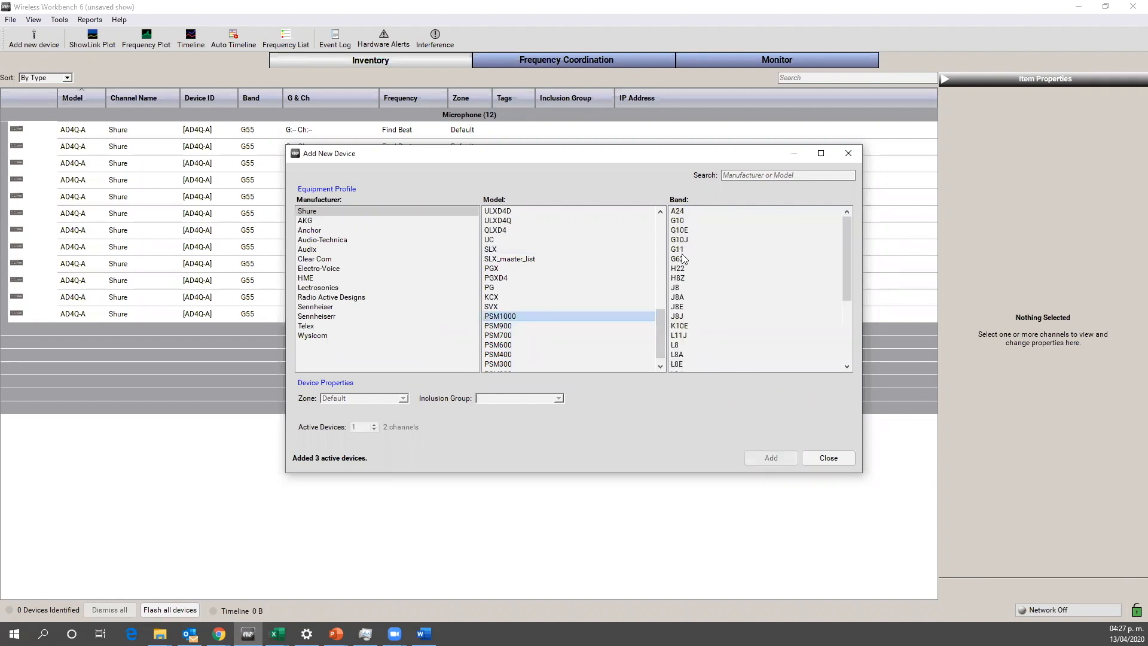
pyautogui.click(686, 221)
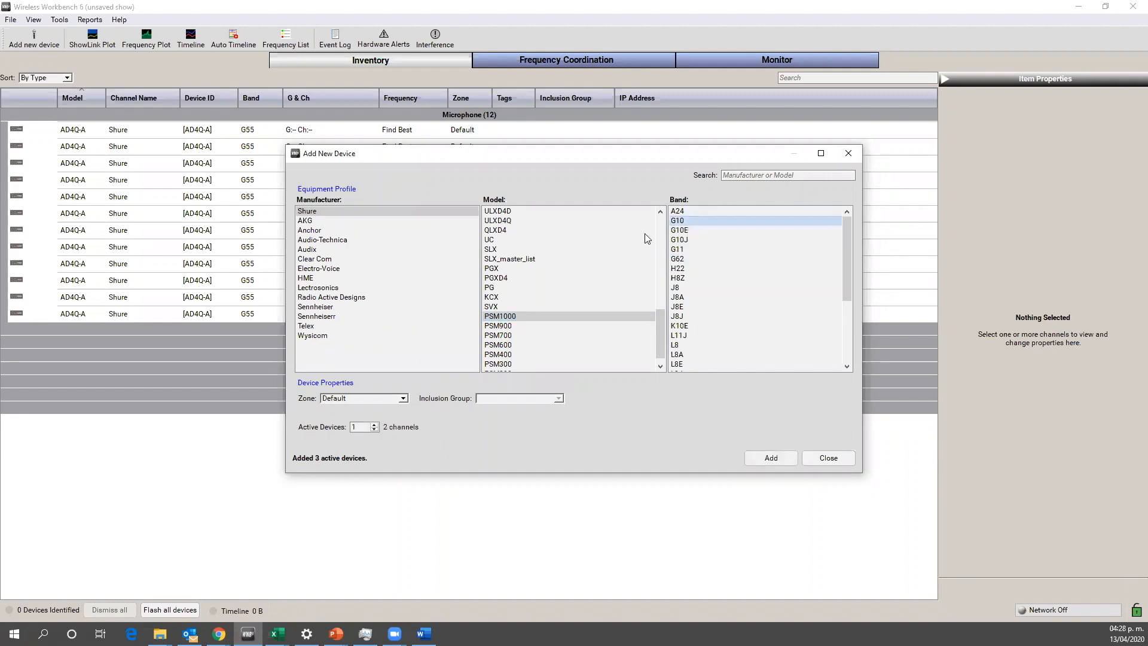
pyautogui.click(375, 425)
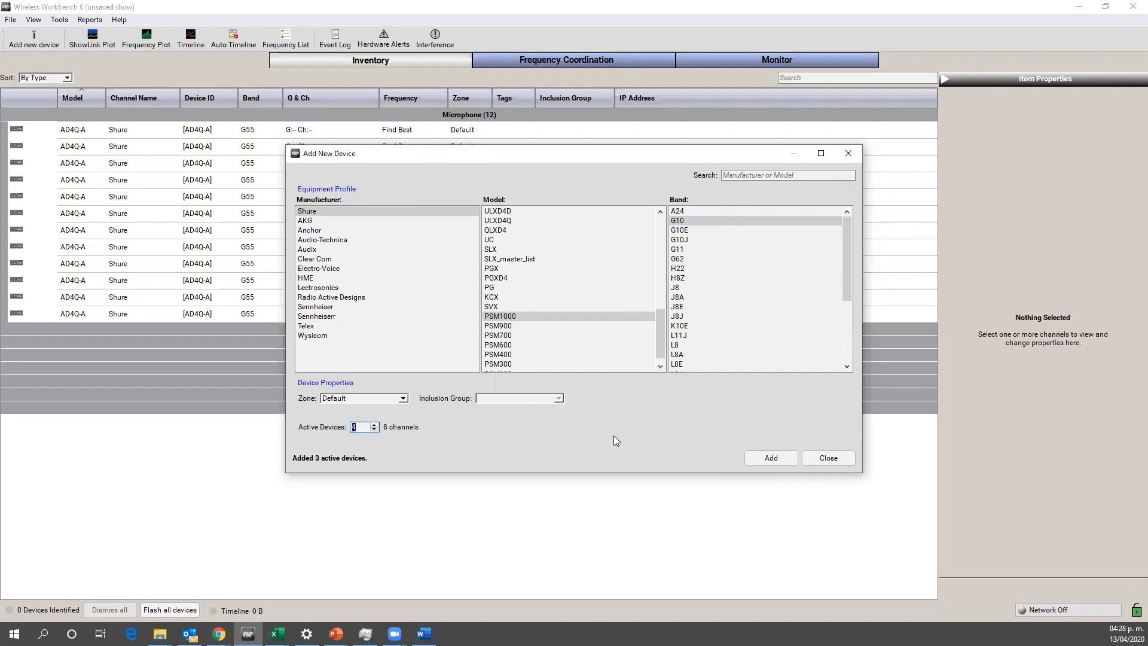
pyautogui.click(770, 458)
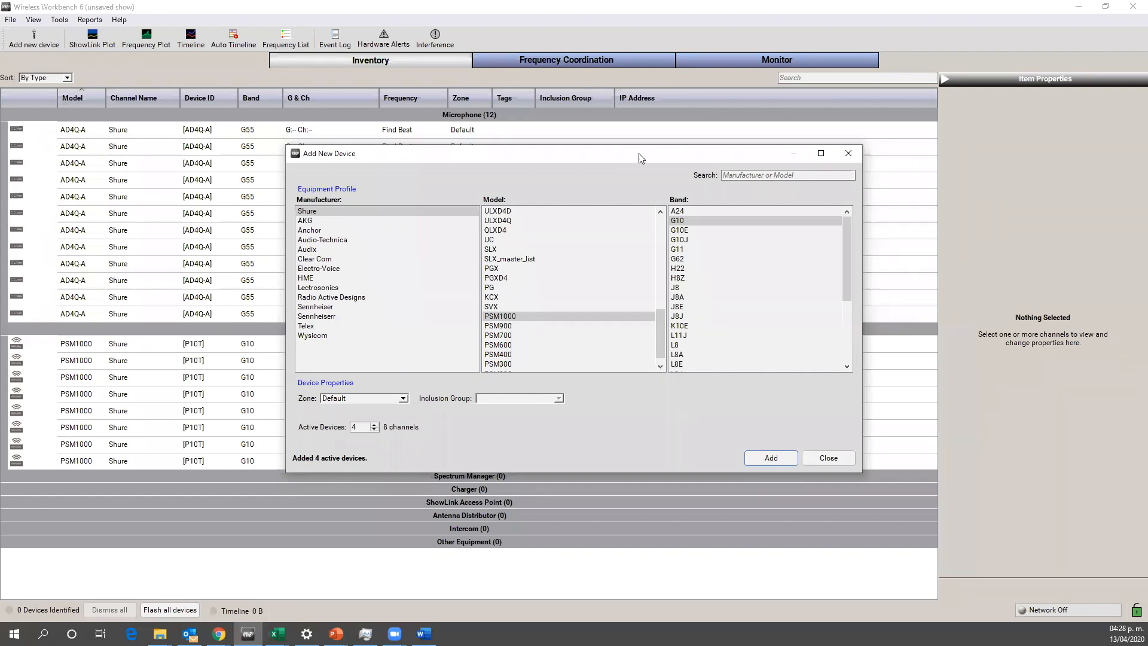
pyautogui.moveTo(637, 153); pyautogui.dragTo(644, 161)
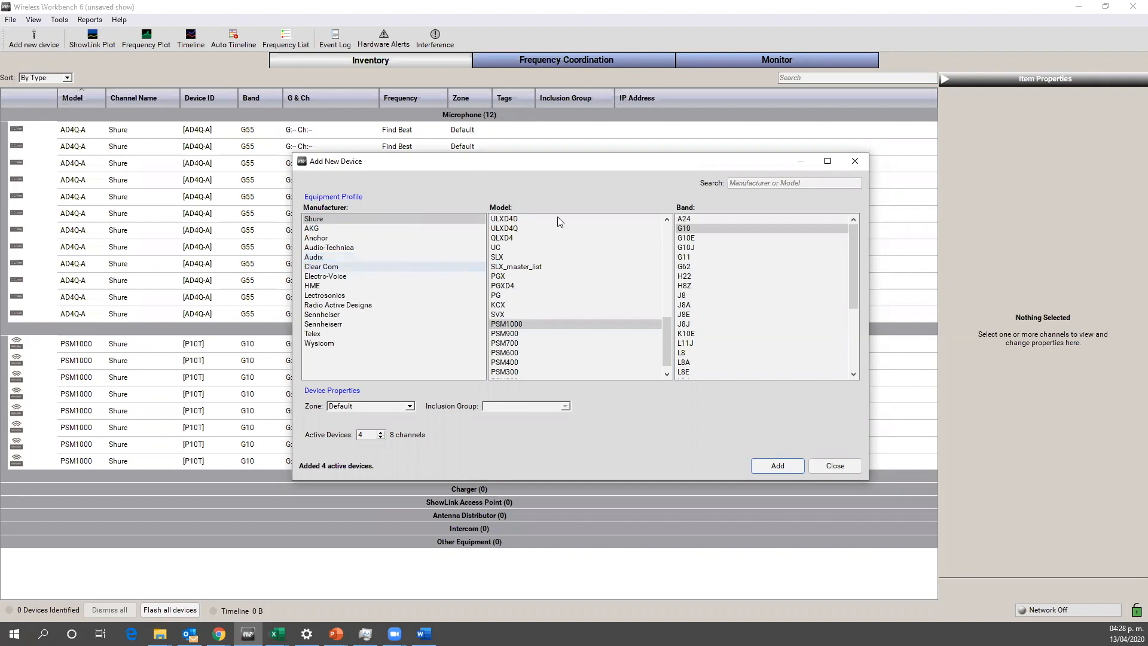
pyautogui.click(855, 162)
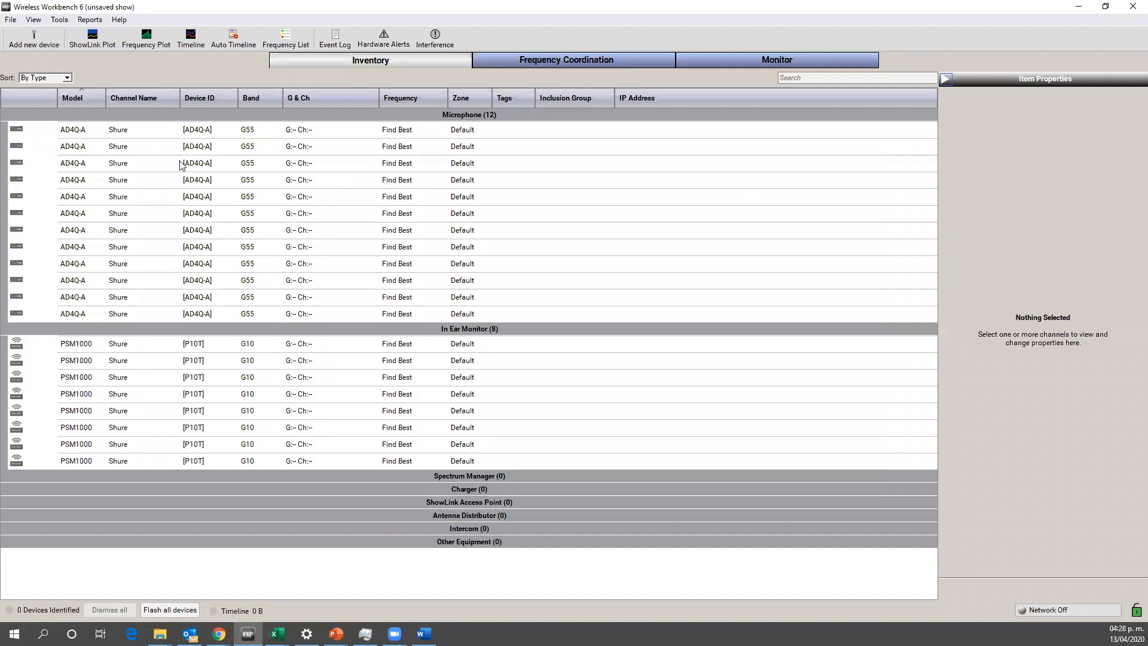
# Step: Rename the first AD4Q-A microphone channel as Mic 1
pyautogui.click(126, 129)
pyautogui.click(137, 129)
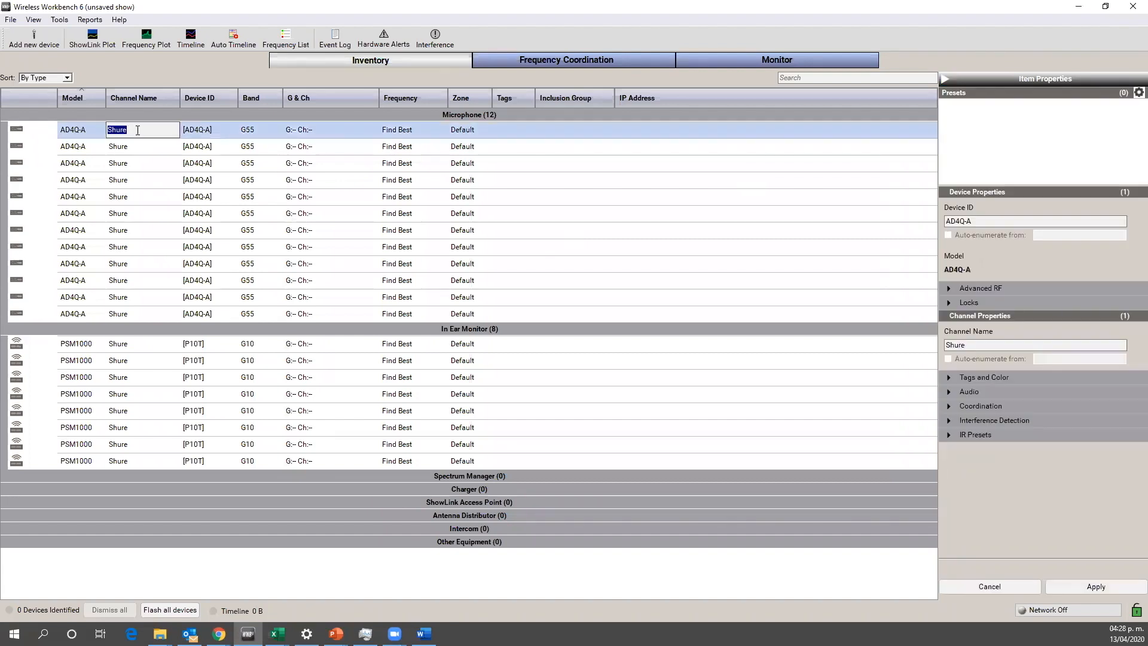
pyautogui.press('BackSpace')
pyautogui.write('Mic 1')
pyautogui.press('Return')
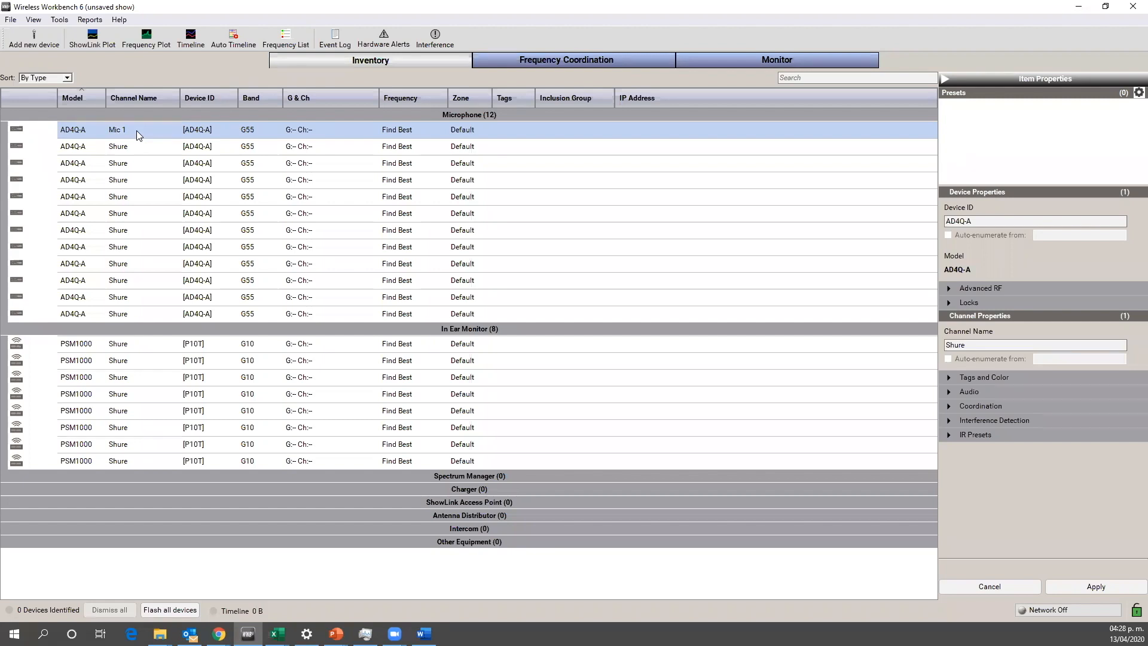
# Step: Rename the second AD4Q-A microphone channel as Vocal
pyautogui.click(145, 150)
pyautogui.click(143, 149)
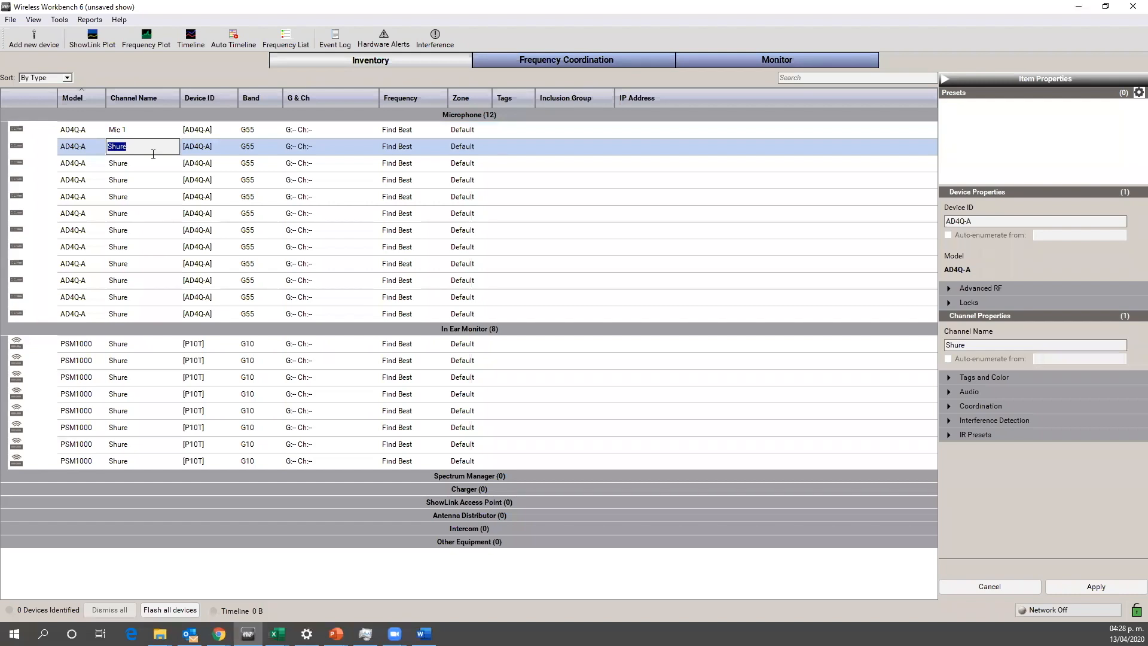
pyautogui.write('Vocal')
pyautogui.press('Return')
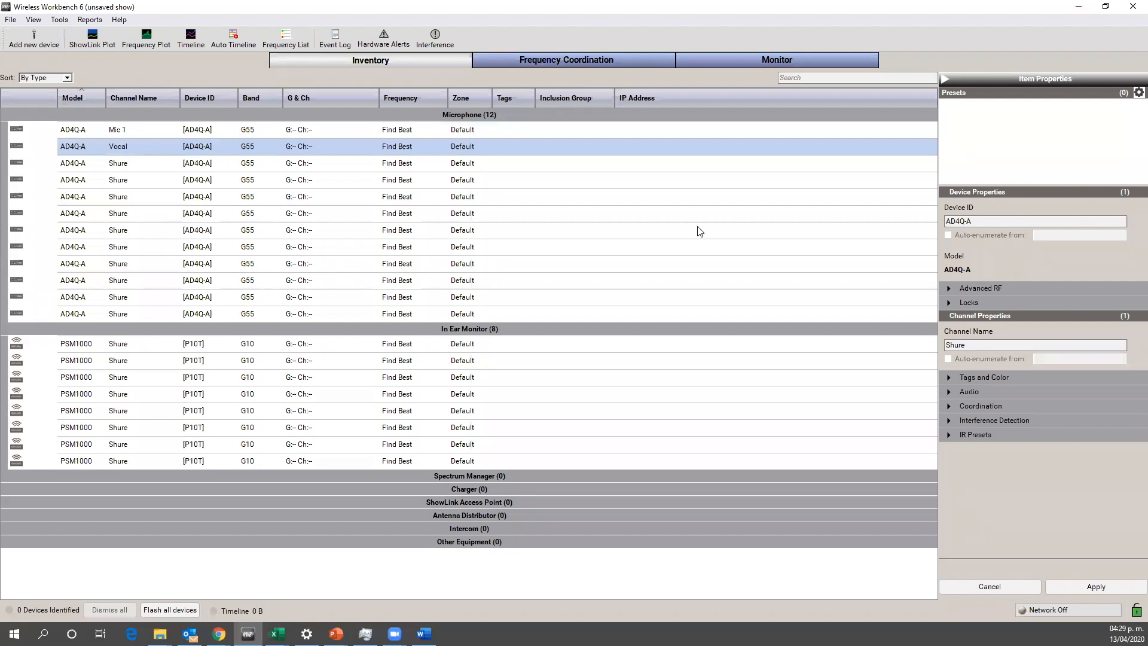
# Step: Set the Vocal channel's color to red (#ff0000) in its channel properties and apply the change
pyautogui.click(147, 130)
pyautogui.click(150, 148)
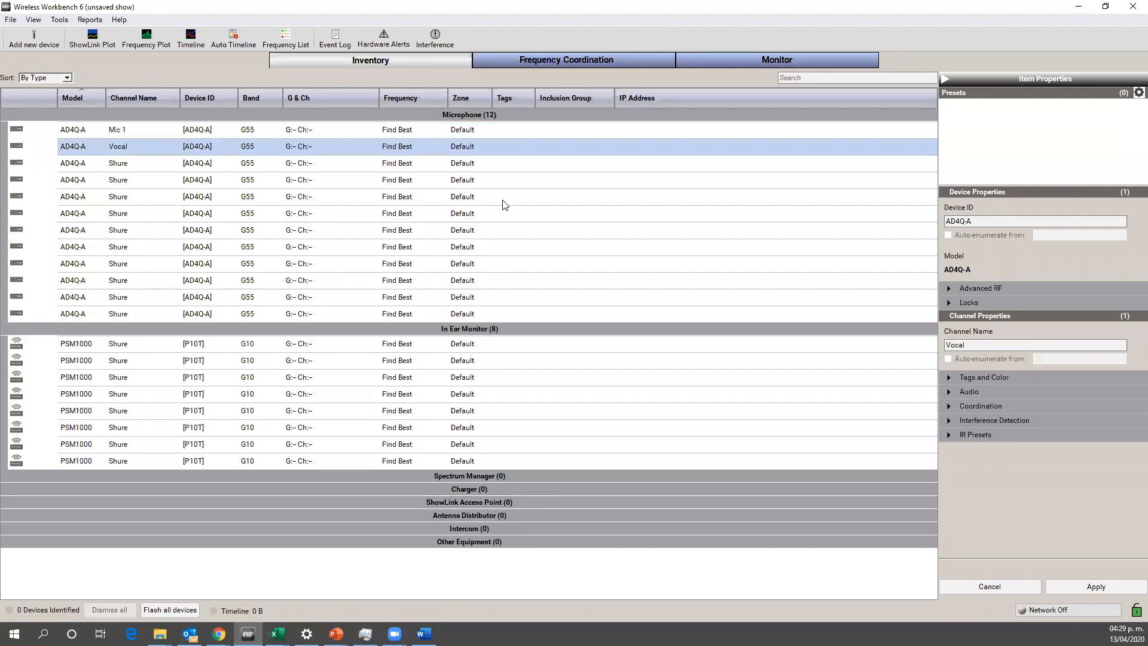
pyautogui.click(966, 379)
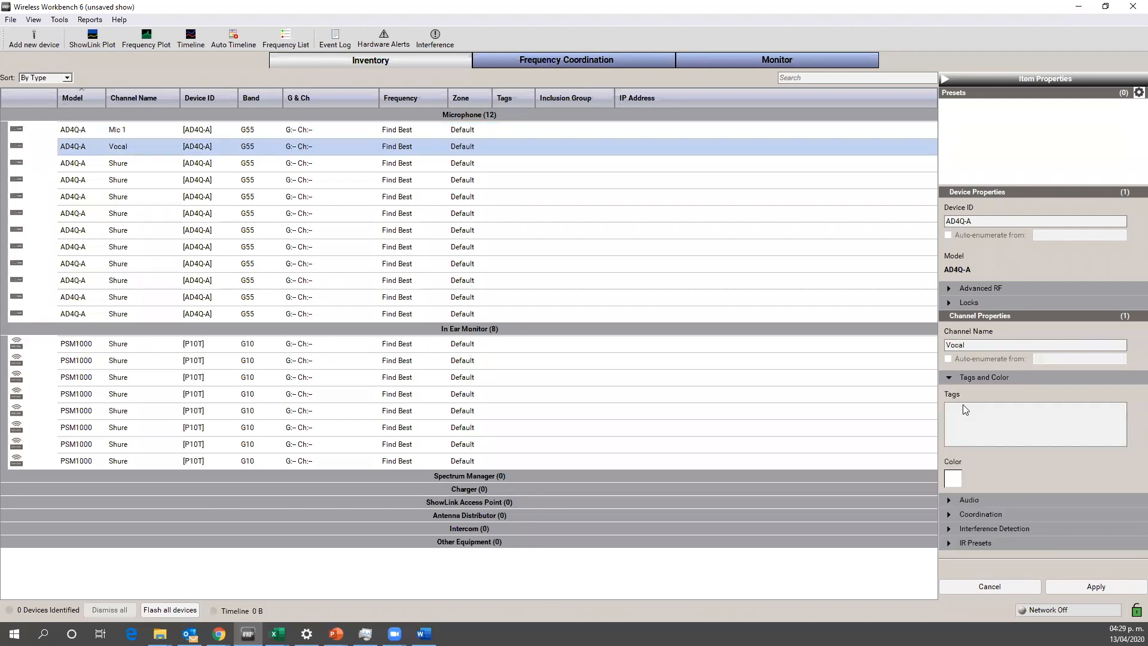
pyautogui.click(957, 479)
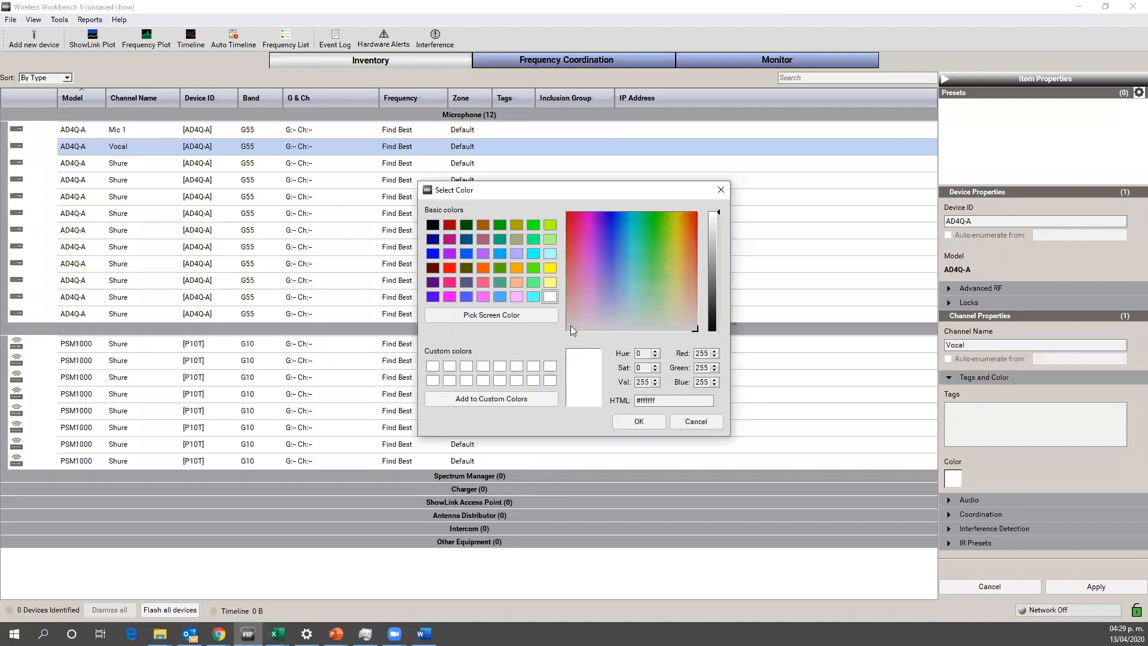
pyautogui.click(449, 268)
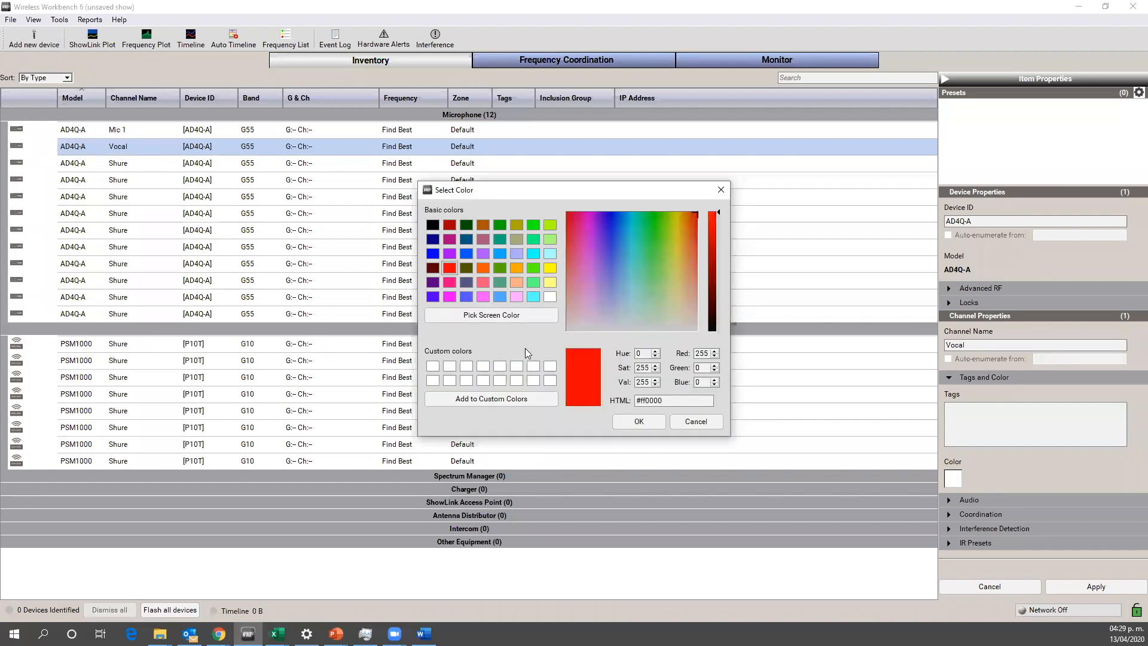
pyautogui.click(635, 422)
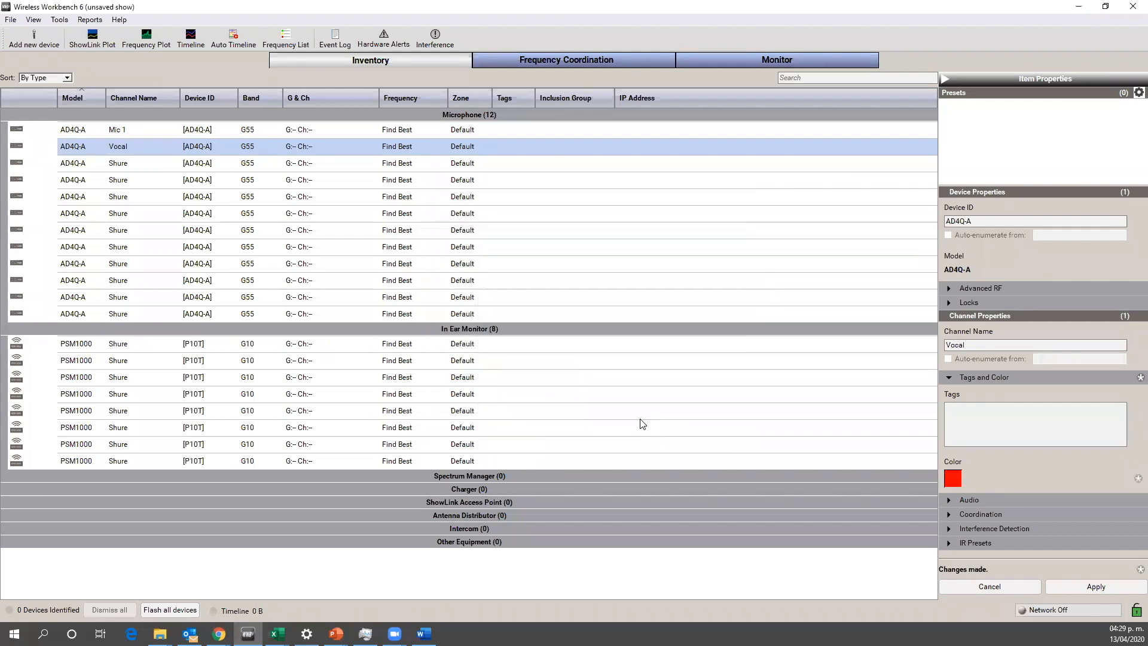
pyautogui.click(1088, 587)
pyautogui.click(623, 264)
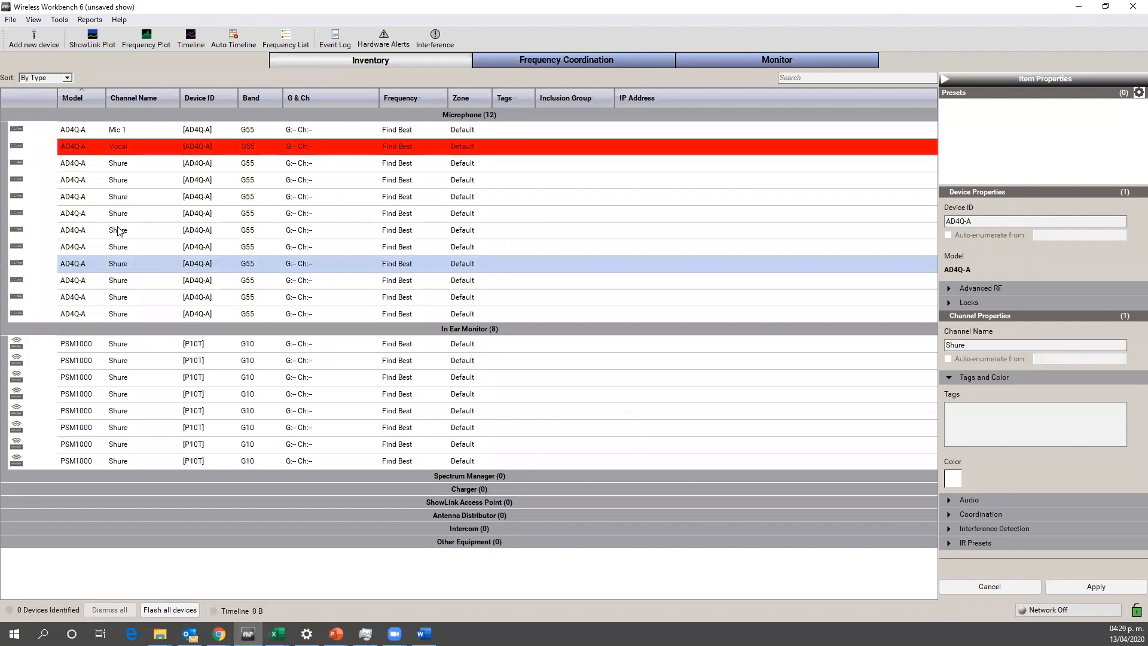
# Step: Set the color of all AD4Q-A microphone channels except Vocal to cyan (#55ffff) and apply the change
pyautogui.click(111, 166)
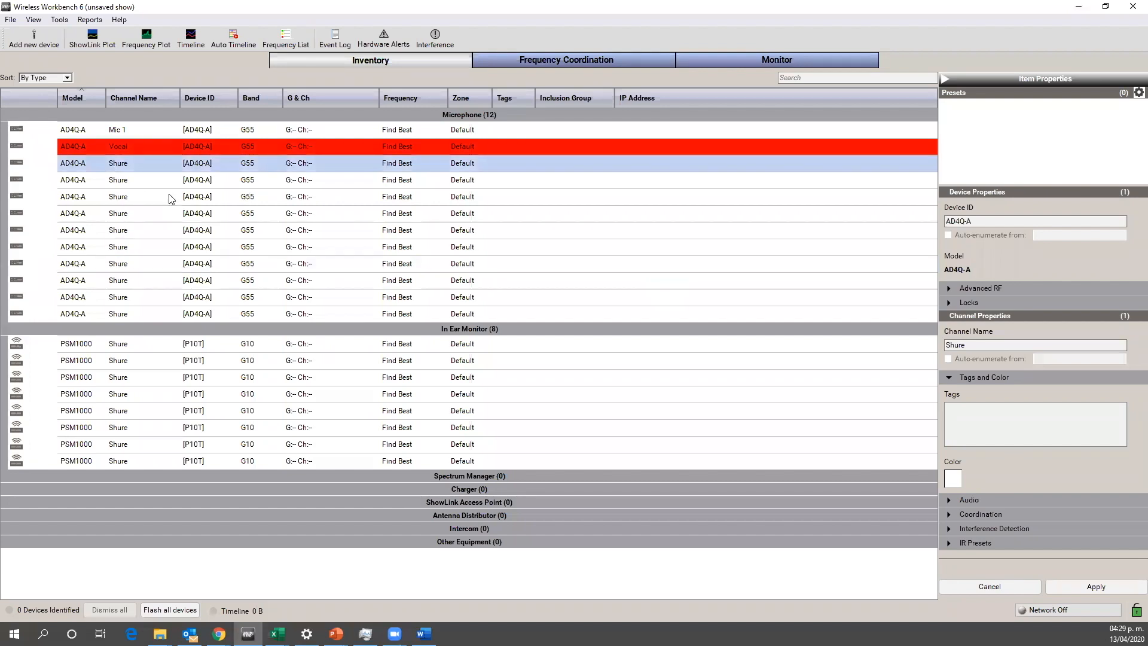
pyautogui.hotkey('shift', 'Down')
pyautogui.hotkey('shift', 'Down')
pyautogui.hotkey('shift', 'Down')
pyautogui.hotkey('shift', 'Down')
pyautogui.hotkey('shift', 'Down')
pyautogui.hotkey('shift', 'Down')
pyautogui.hotkey('shift', 'Down')
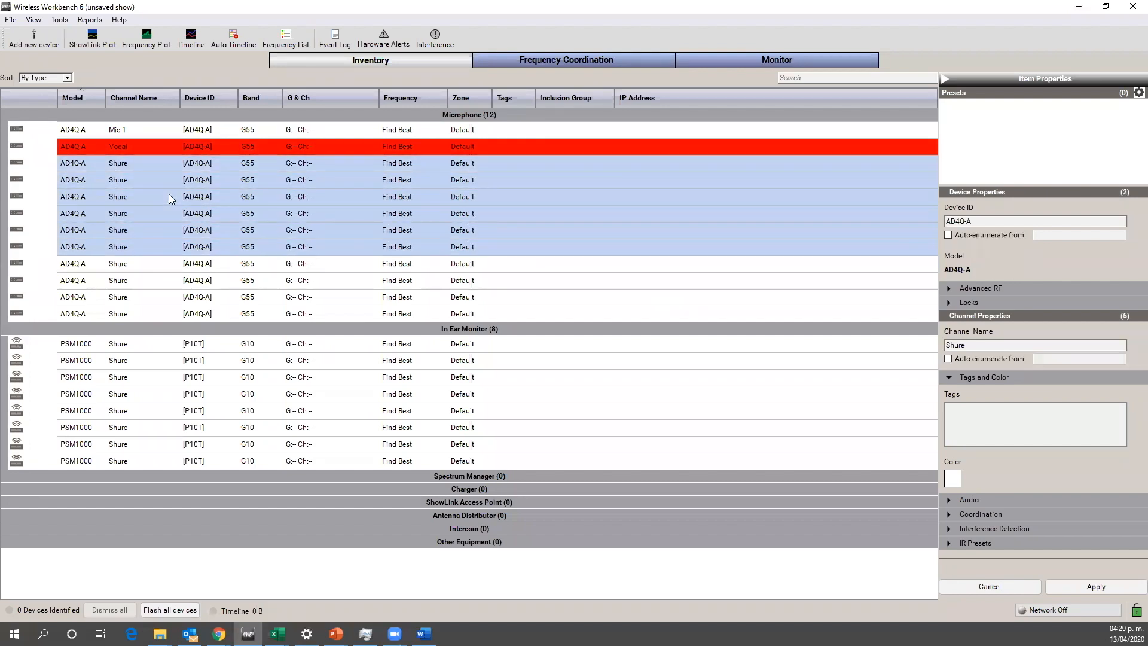
pyautogui.hotkey('shift', 'Down')
pyautogui.hotkey('shift', 'Down')
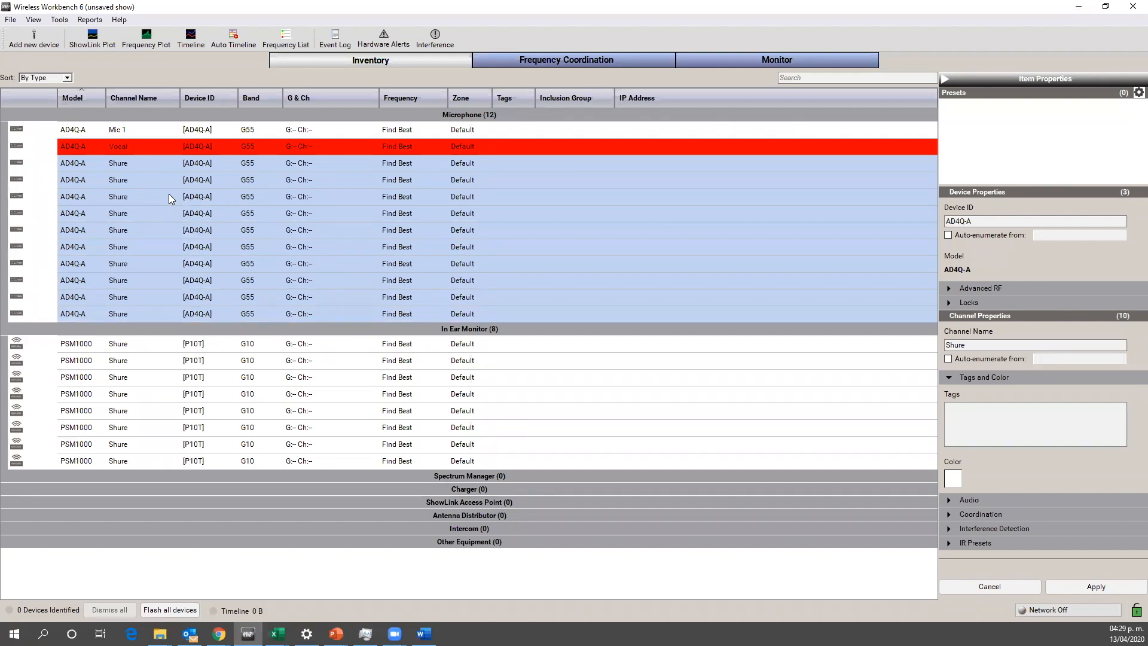
pyautogui.keyDown('ctrl'); pyautogui.click(182, 130); pyautogui.keyUp('ctrl')
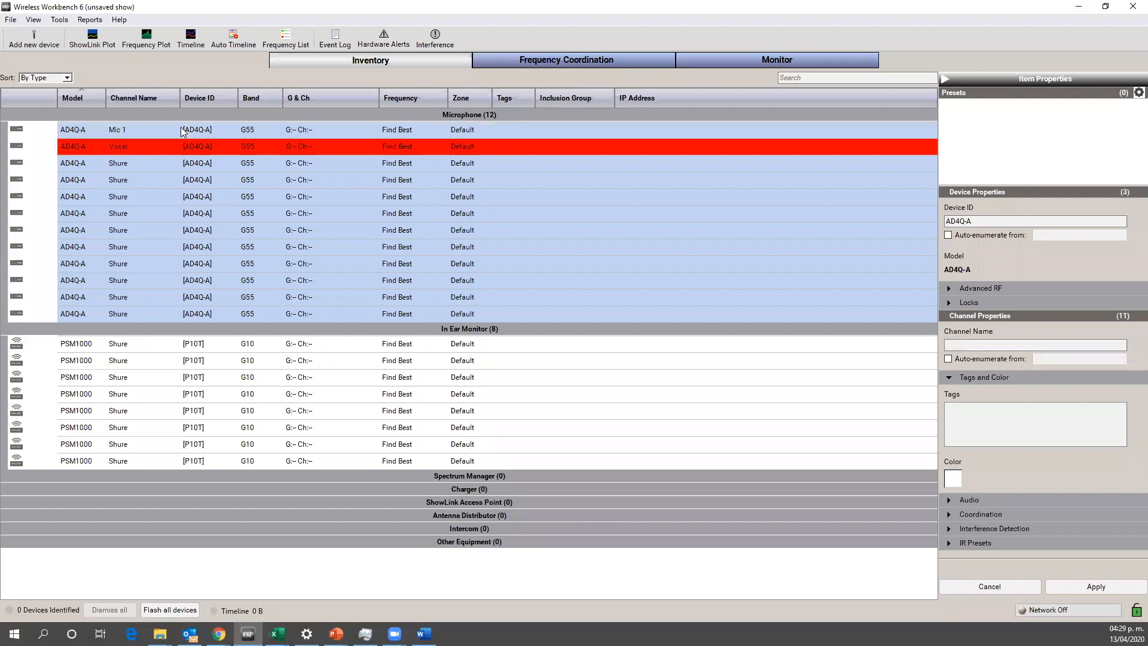
pyautogui.click(955, 479)
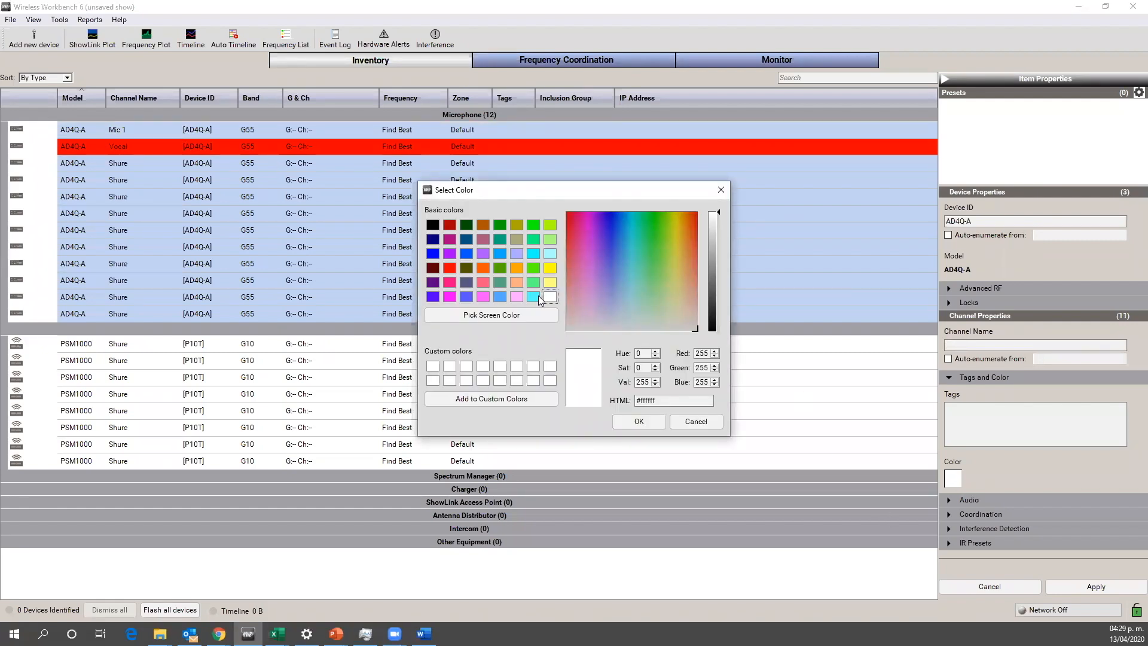
pyautogui.click(533, 297)
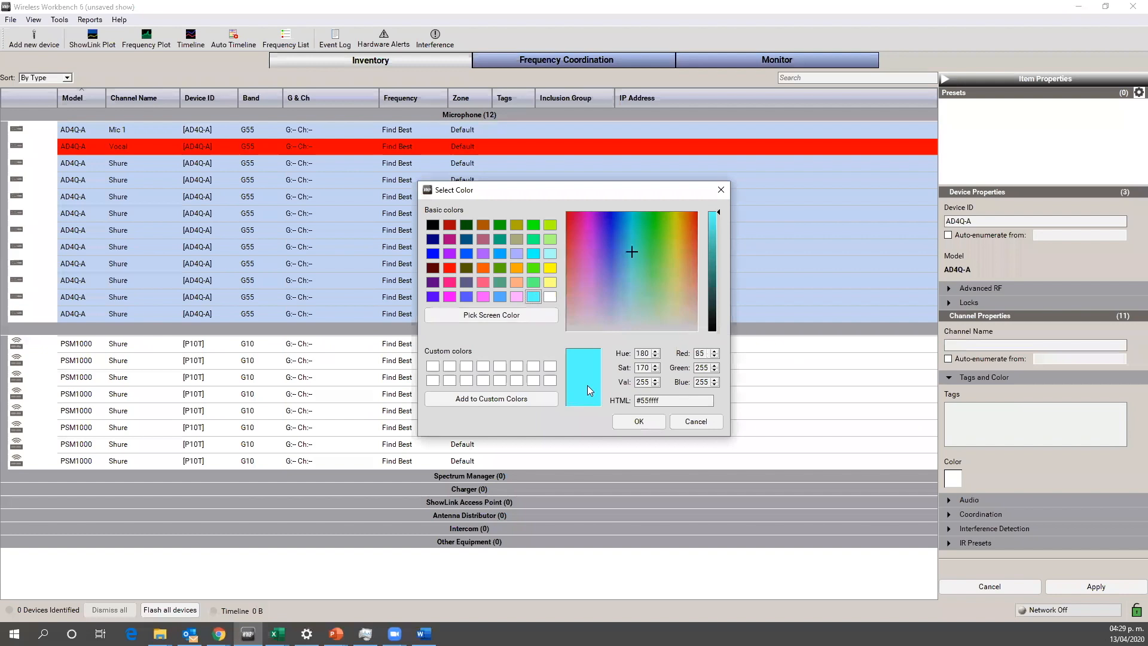
pyautogui.click(641, 419)
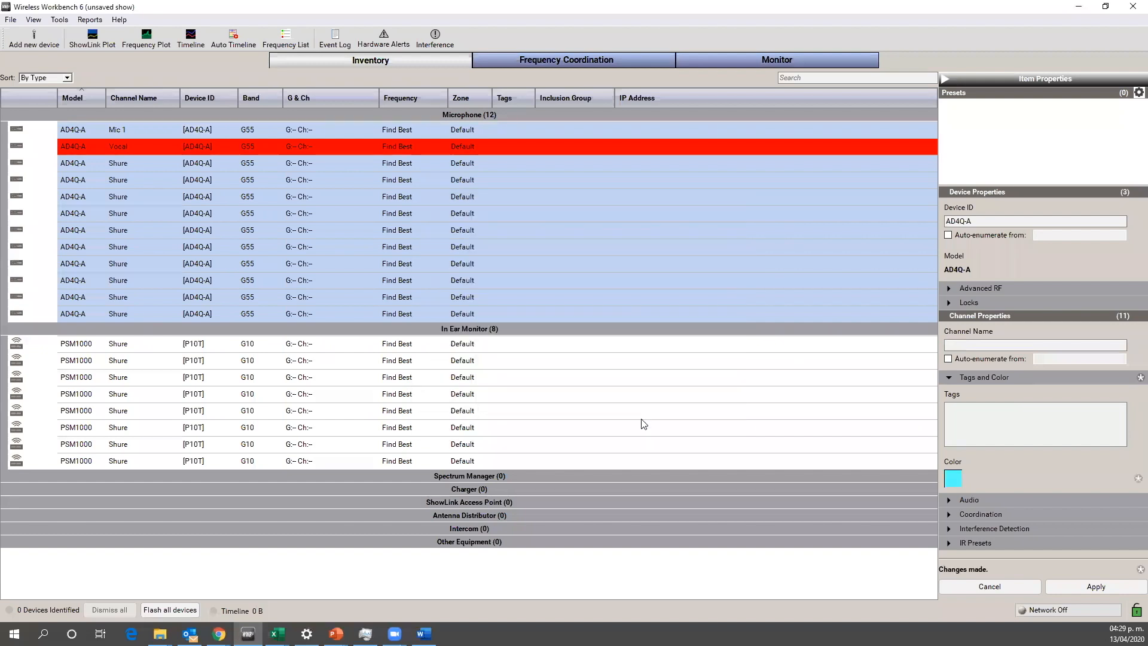
pyautogui.click(1087, 584)
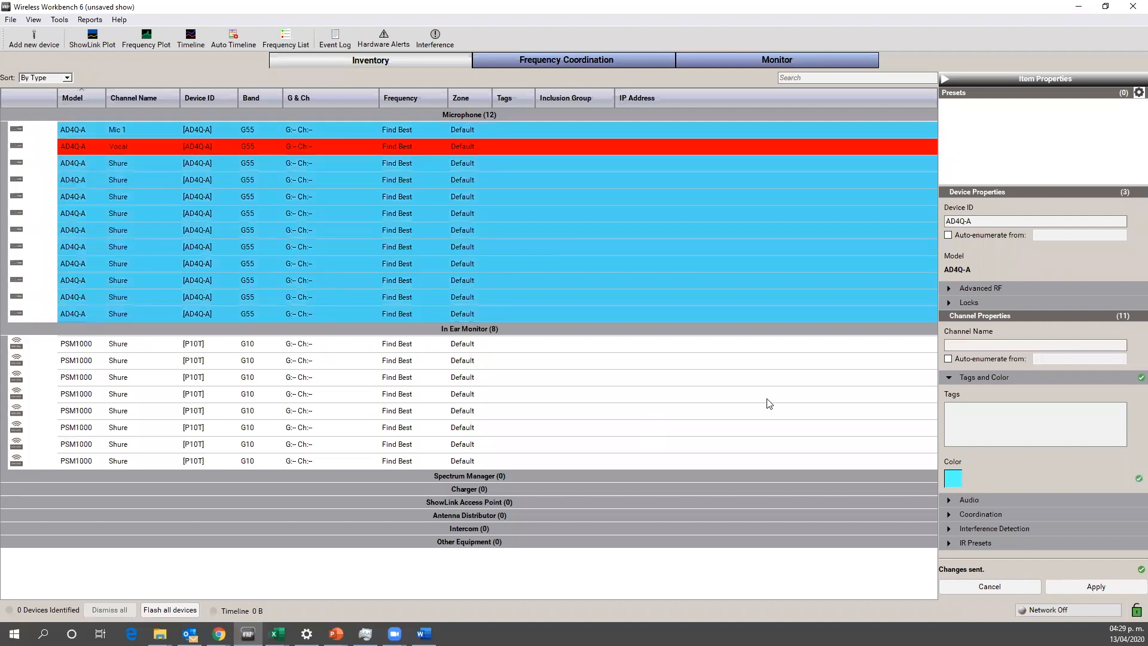
# Step: Set the color of all eight PSM1000 in-ear monitor channels to yellow (#ffff00) and apply the change
pyautogui.click(707, 397)
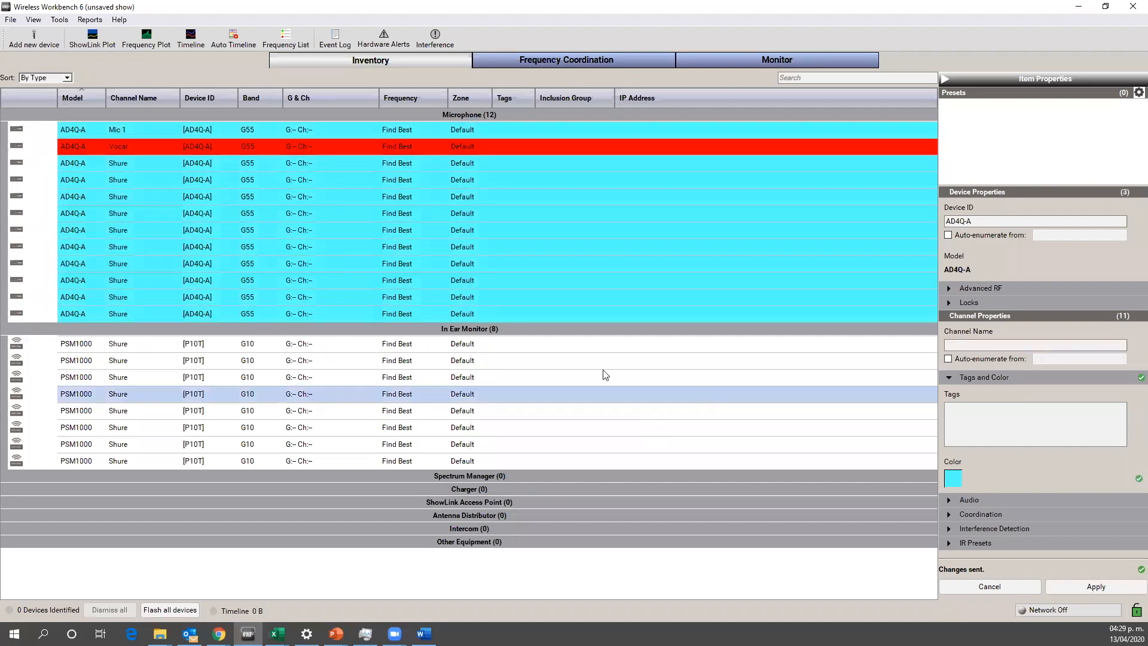
pyautogui.click(445, 350)
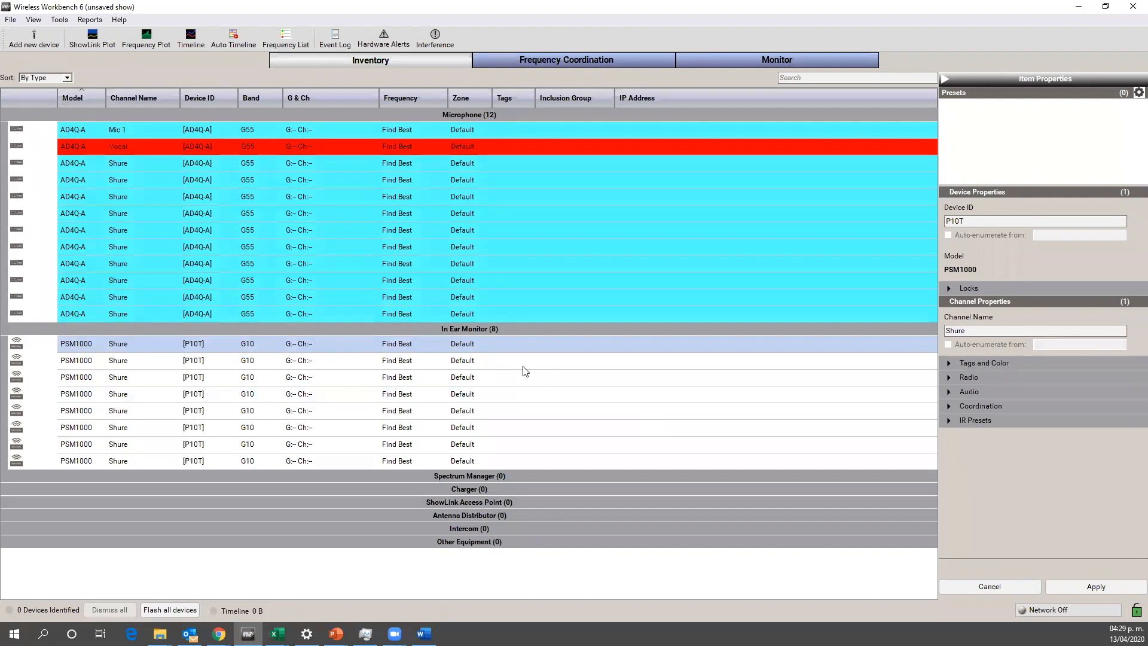
pyautogui.hotkey('shift', 'Down')
pyautogui.hotkey('shift', 'Down')
pyautogui.hotkey('shift', 'Down')
pyautogui.hotkey('shift', 'Down')
pyautogui.hotkey('shift', 'Down')
pyautogui.hotkey('shift', 'Down')
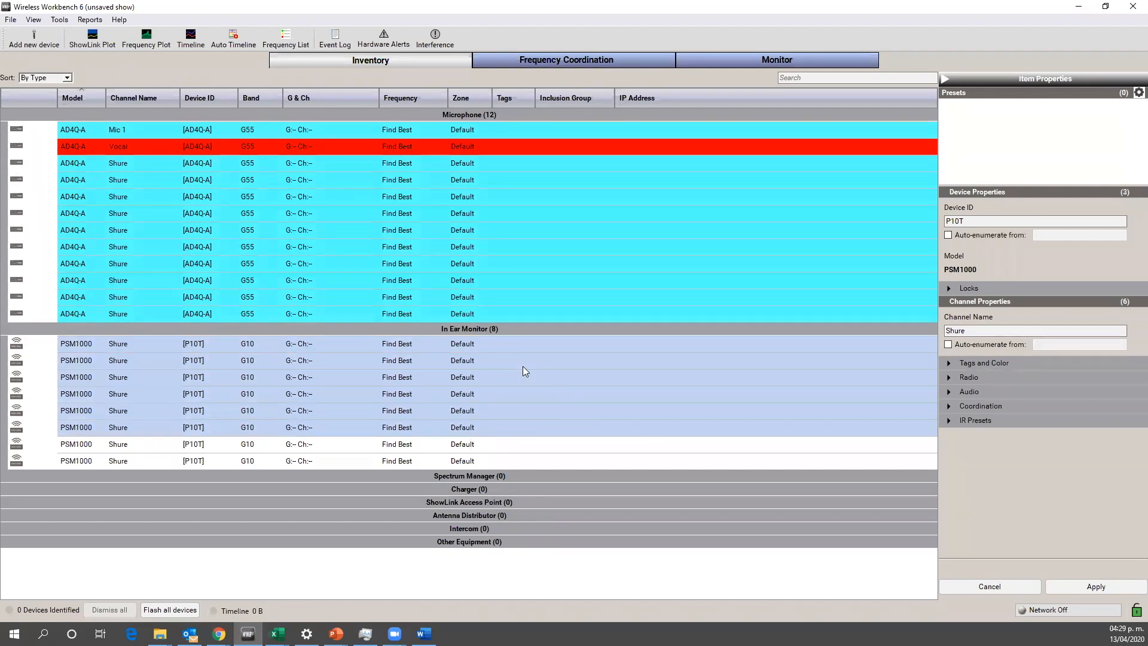
pyautogui.hotkey('shift', 'Down')
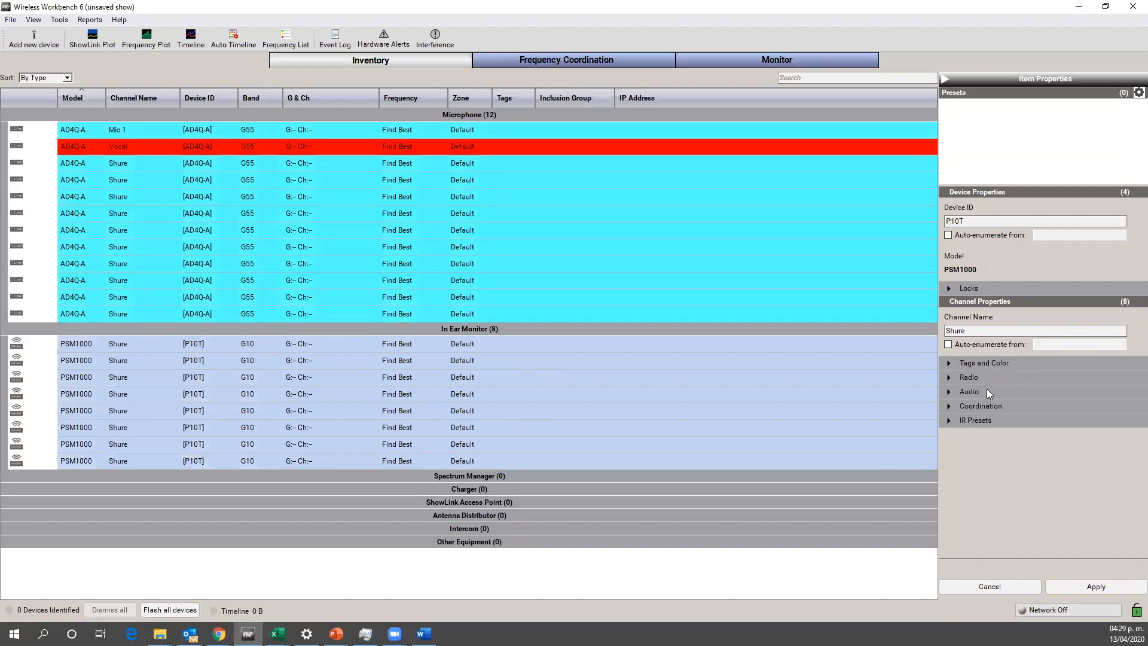
pyautogui.click(974, 361)
pyautogui.click(954, 463)
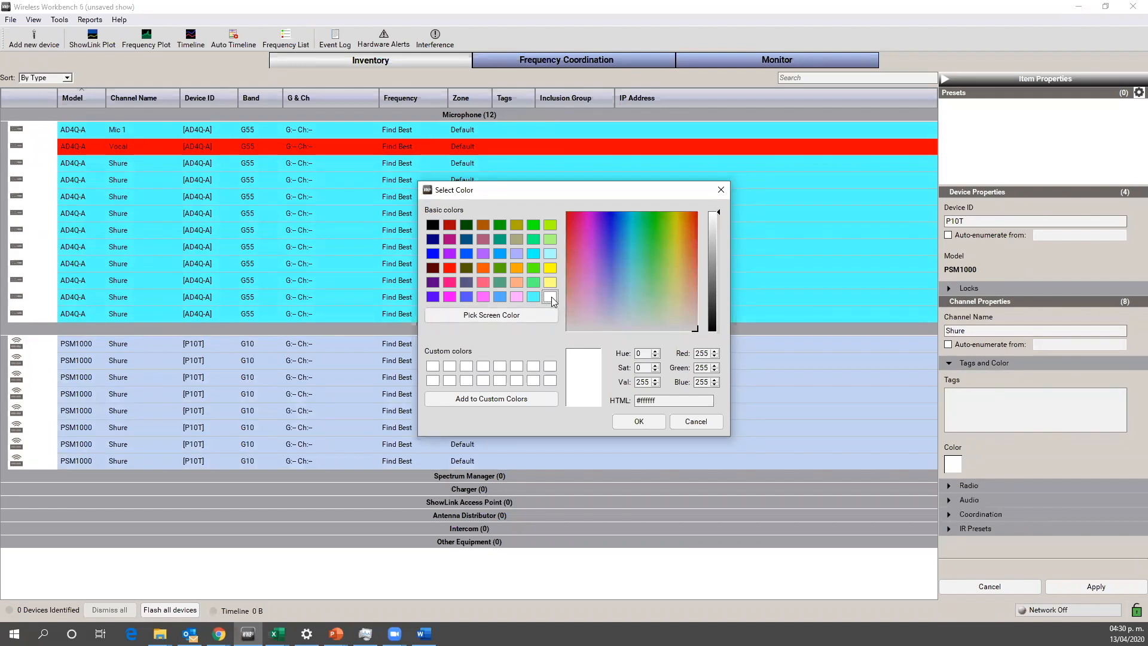
pyautogui.click(549, 268)
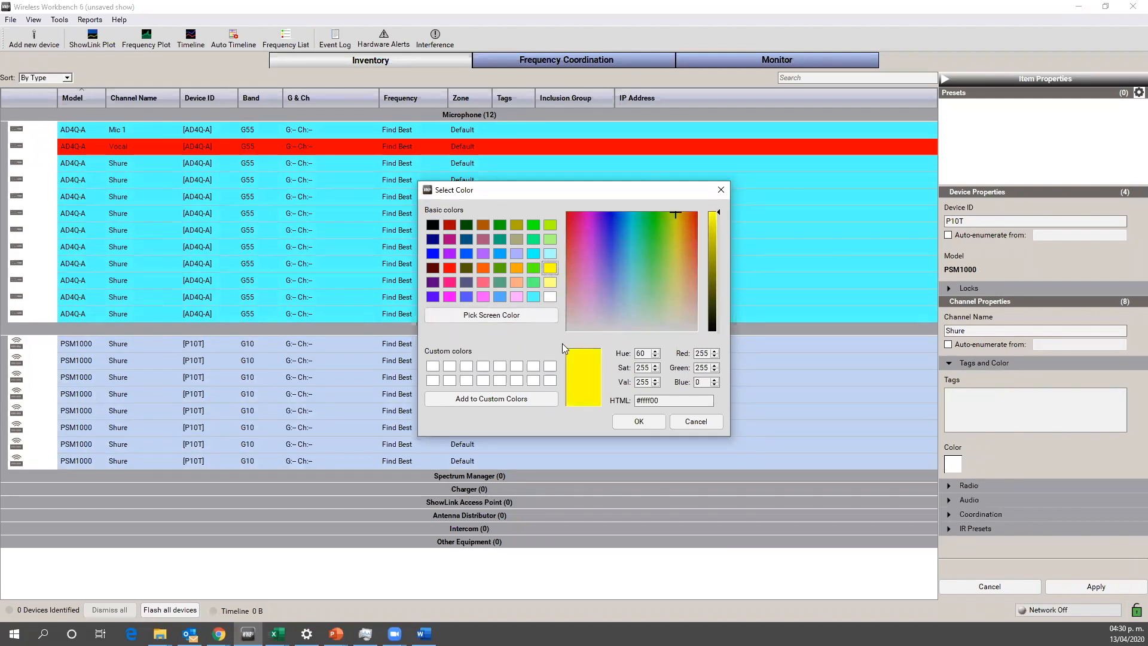
pyautogui.click(638, 421)
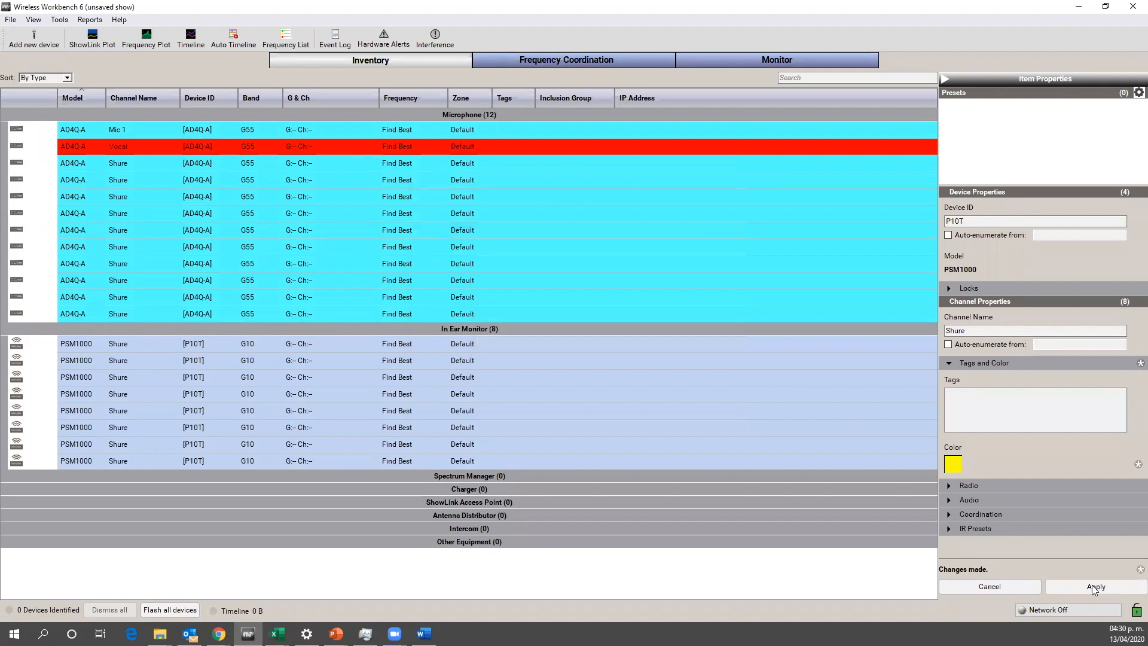
pyautogui.click(1094, 587)
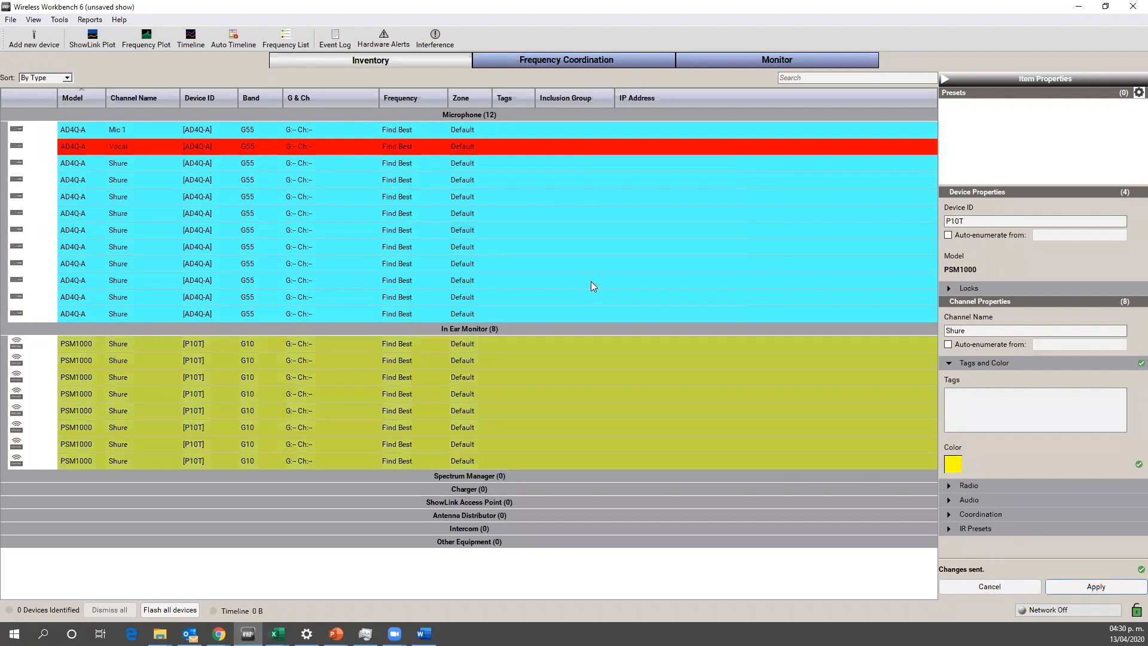
pyautogui.click(590, 284)
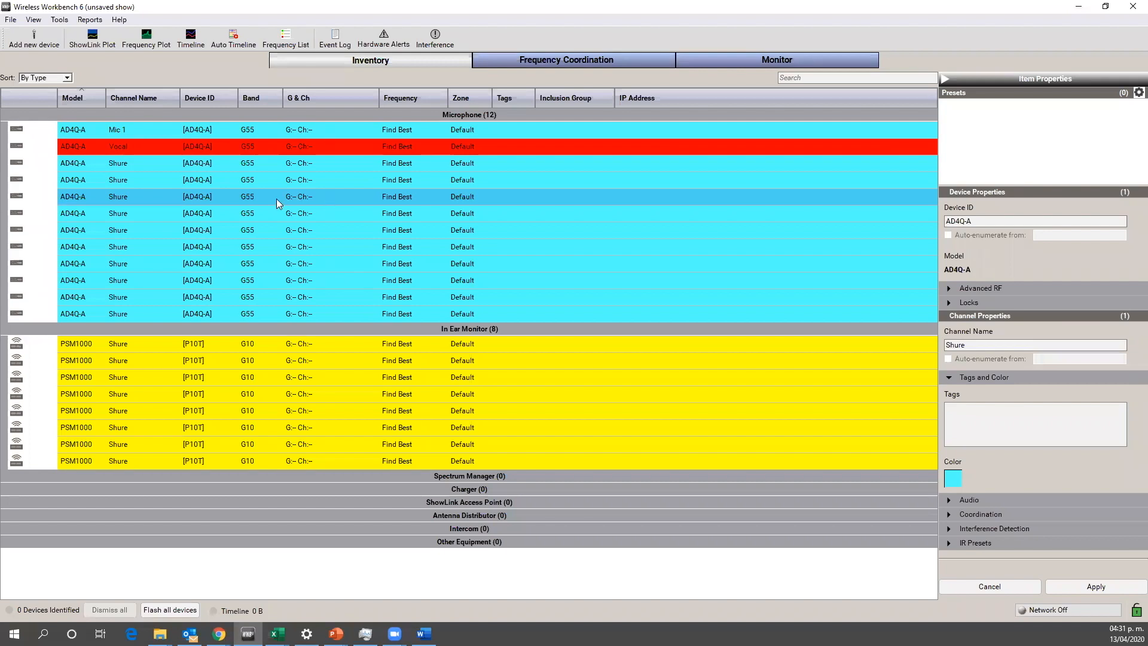
# Step: Change the device ID of the first AD4Q-A receiver, which holds the Mic 1 channel, to AD4Q-A1
pyautogui.click(210, 132)
pyautogui.doubleClick(208, 130)
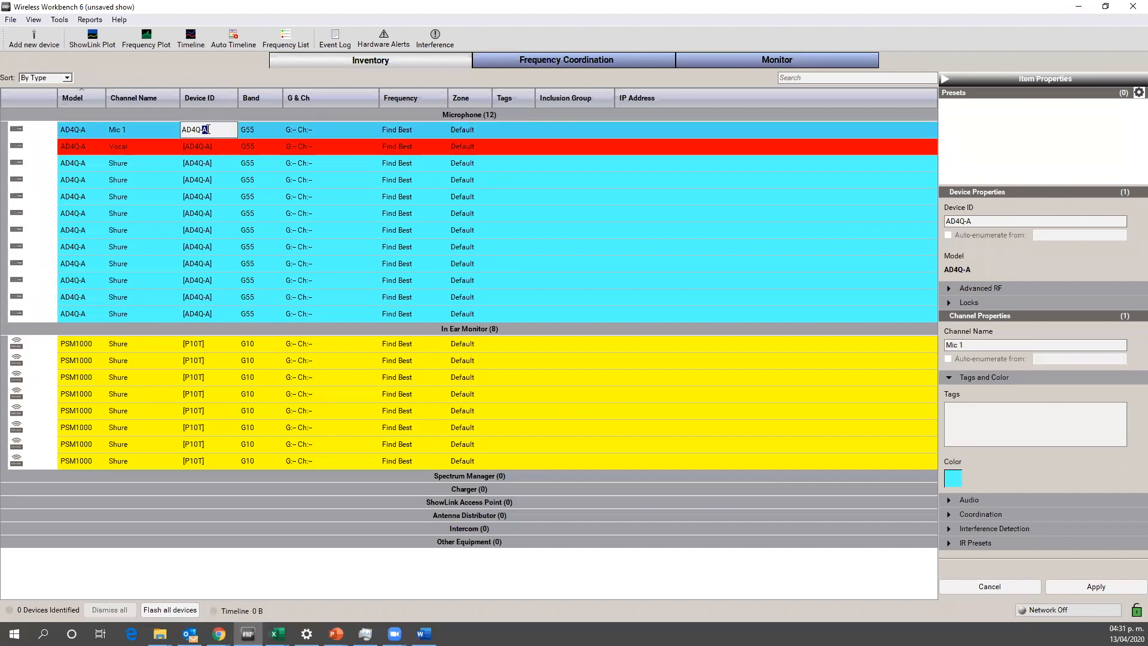
pyautogui.click(210, 130)
pyautogui.write('1')
pyautogui.press('Return')
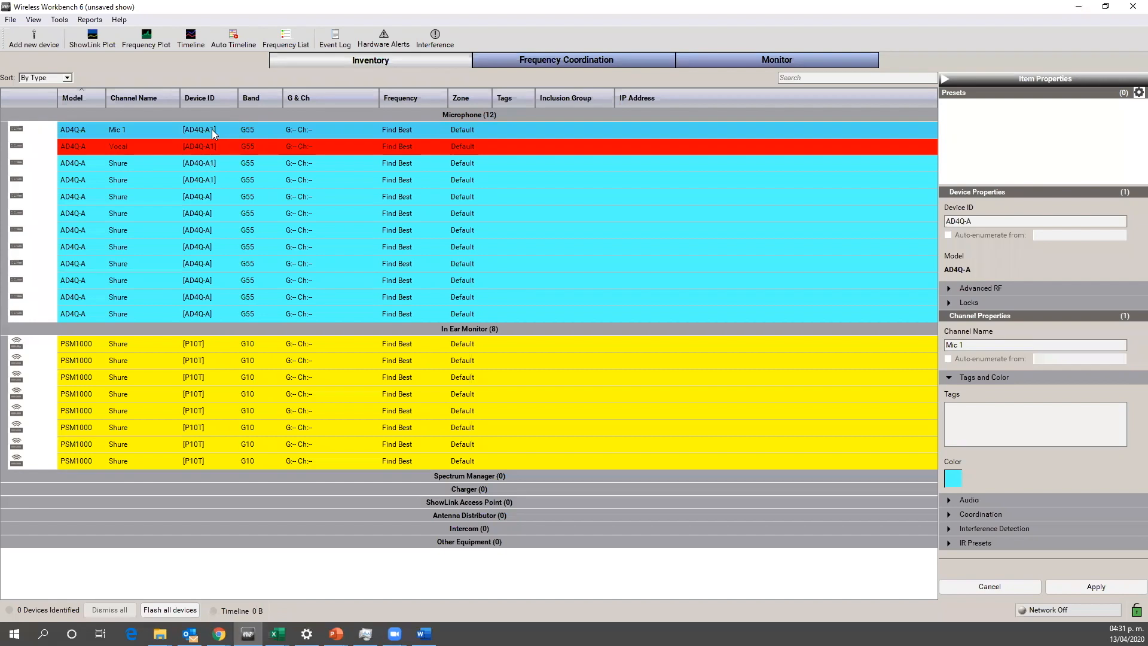
# Step: Change the device ID of the second AD4Q-A receiver, starting at the fifth microphone channel, to AD4Q-A2
pyautogui.doubleClick(208, 197)
pyautogui.click(211, 197)
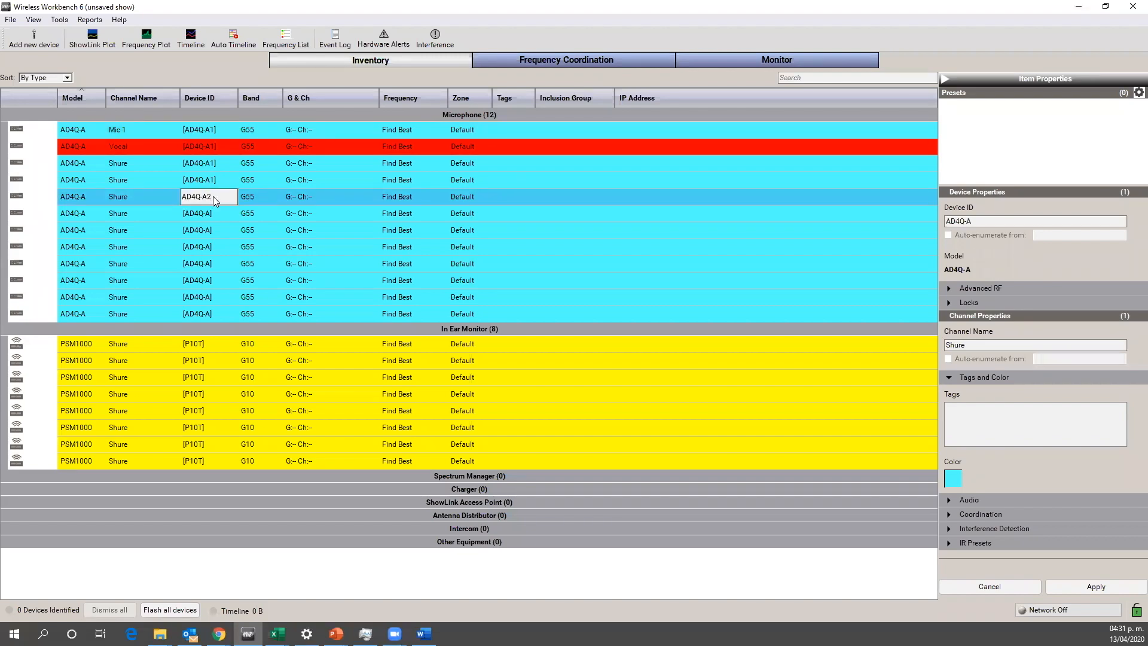
pyautogui.write('2')
pyautogui.press('Return')
# Step: Change the device ID of the third AD4Q-A receiver, starting at the ninth microphone channel, to AD4Q-A3
pyautogui.click(209, 265)
pyautogui.click(210, 265)
pyautogui.click(211, 263)
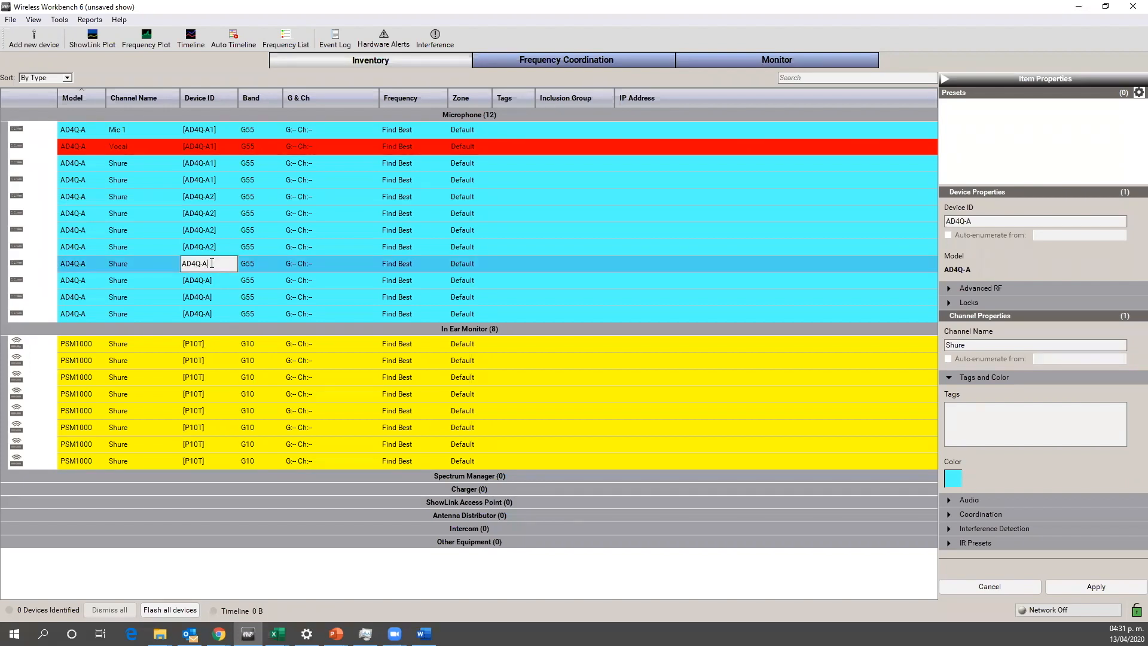
pyautogui.write('3')
pyautogui.press('Return')
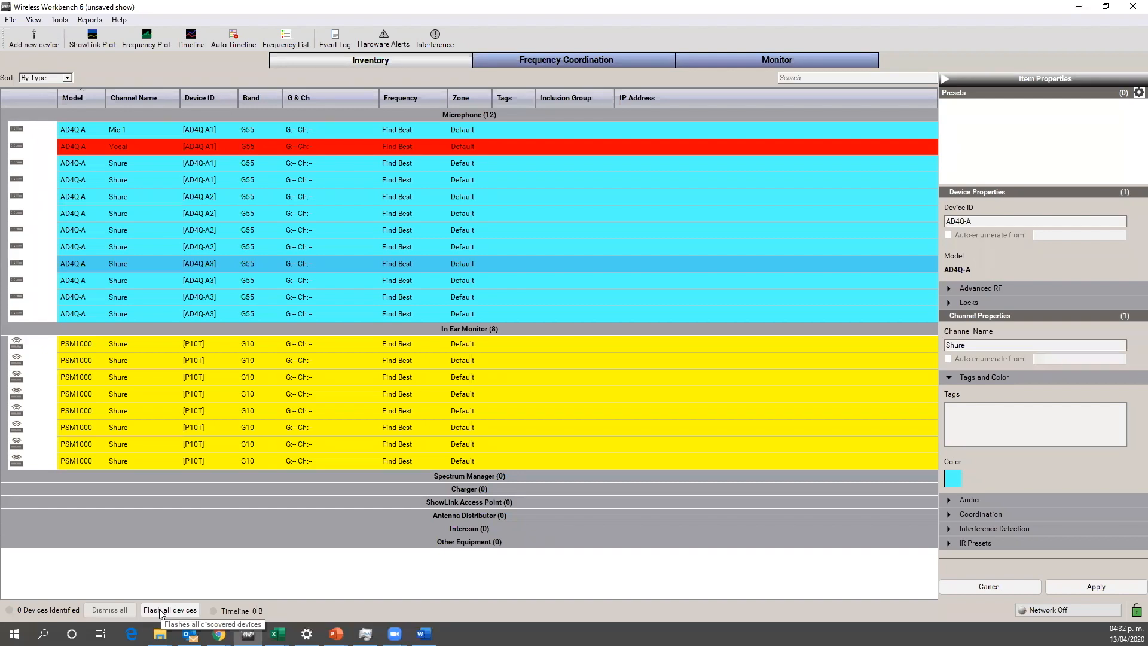
# Step: Select the Mic 1 channel and sort the inventory by channel name, followed by device ID
pyautogui.click(15, 132)
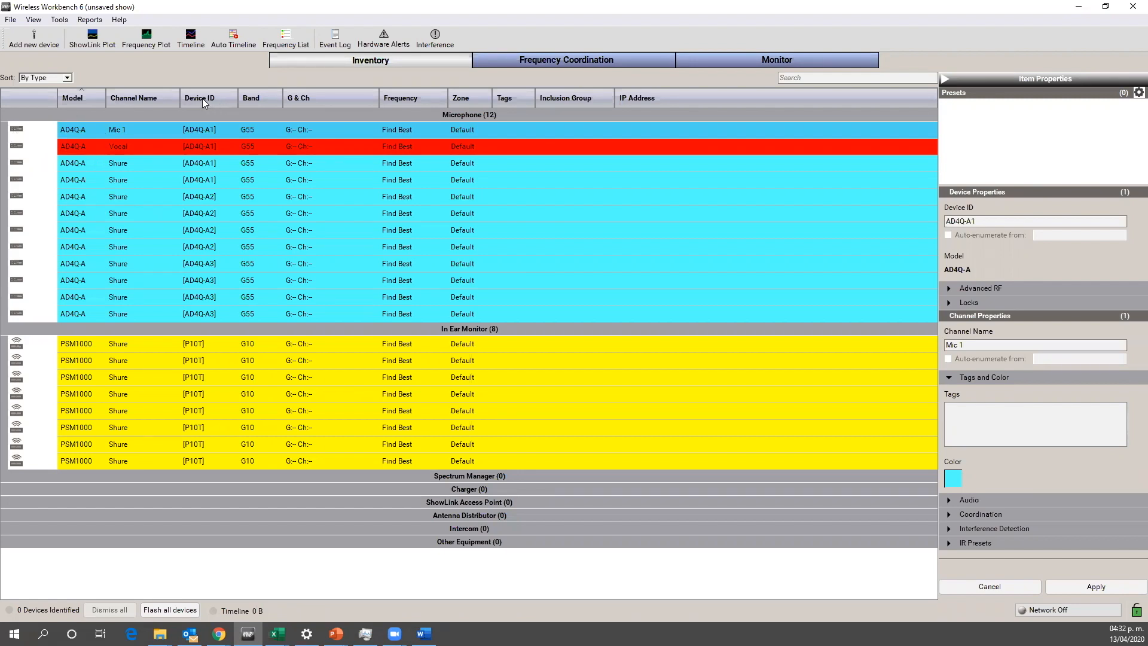
pyautogui.click(132, 100)
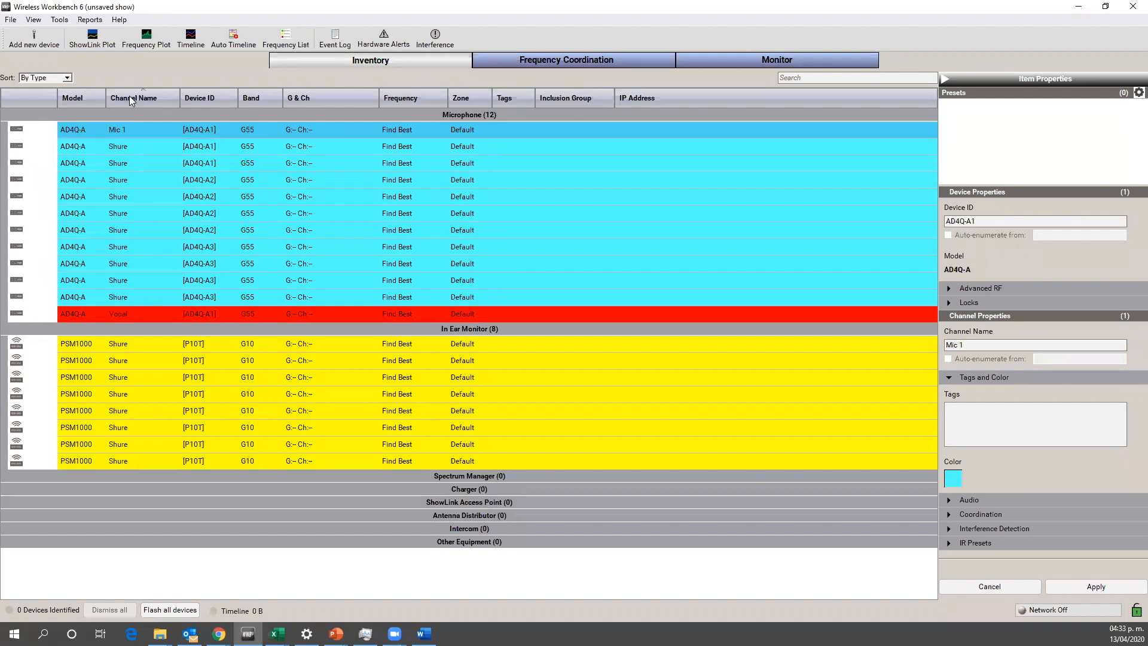
pyautogui.click(201, 95)
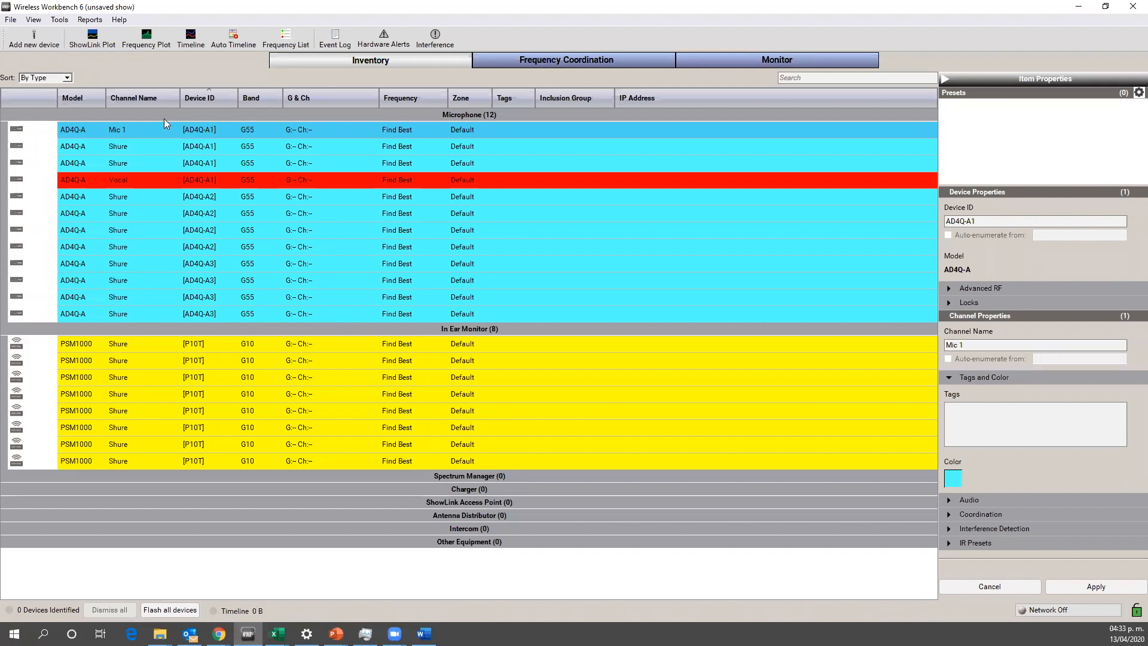
pyautogui.click(59, 21)
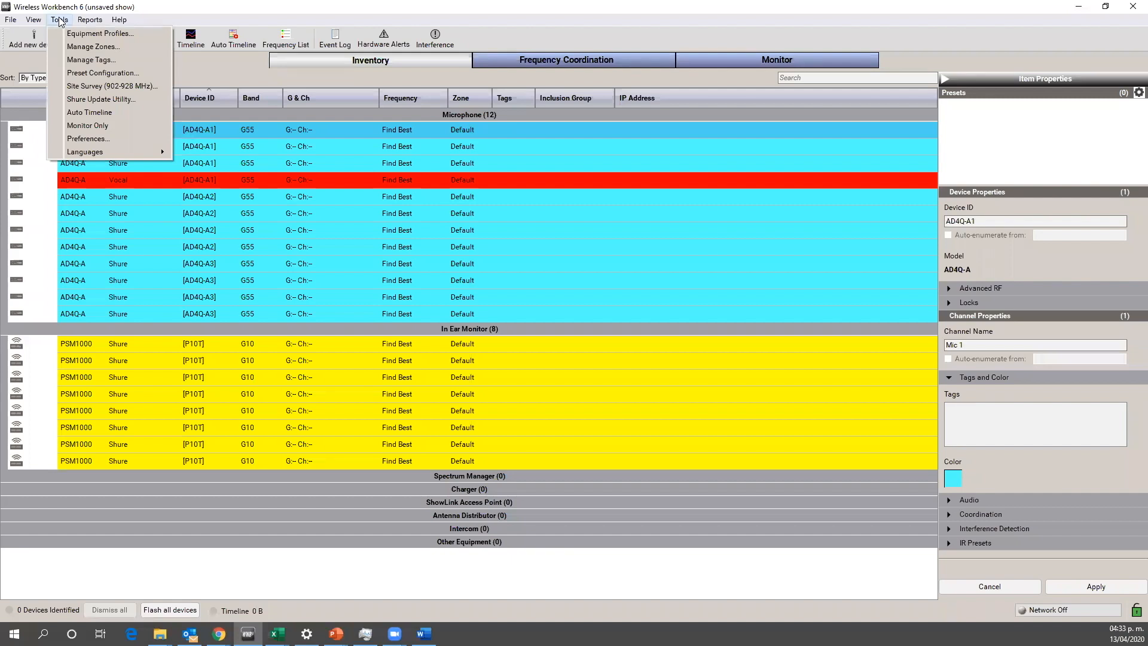
pyautogui.click(89, 61)
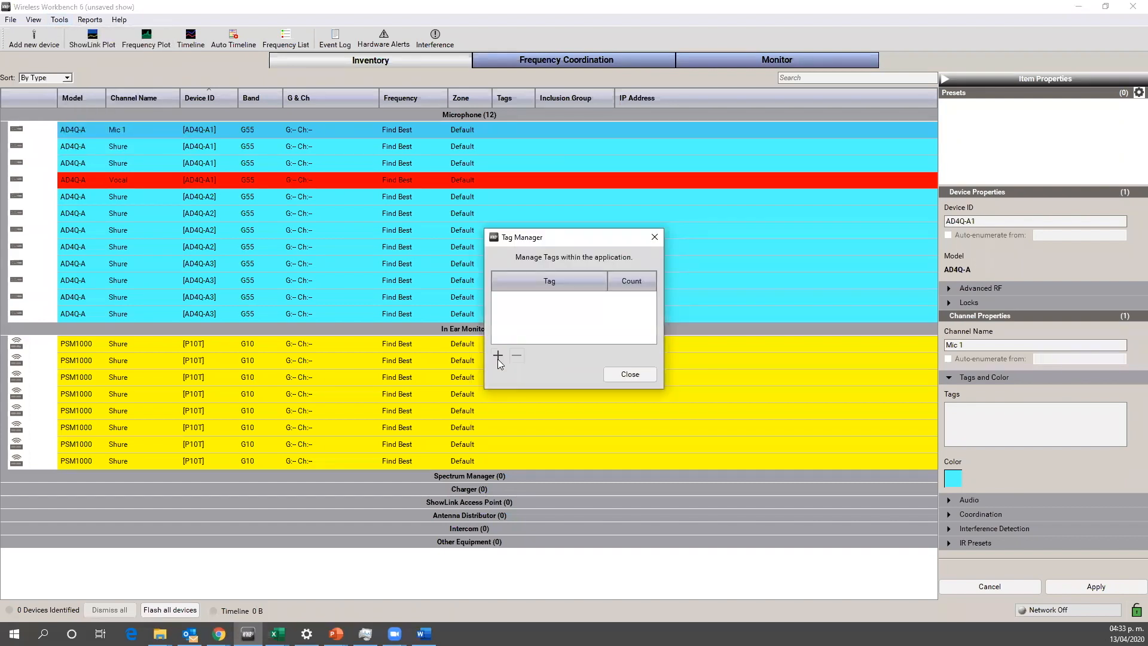
pyautogui.click(655, 237)
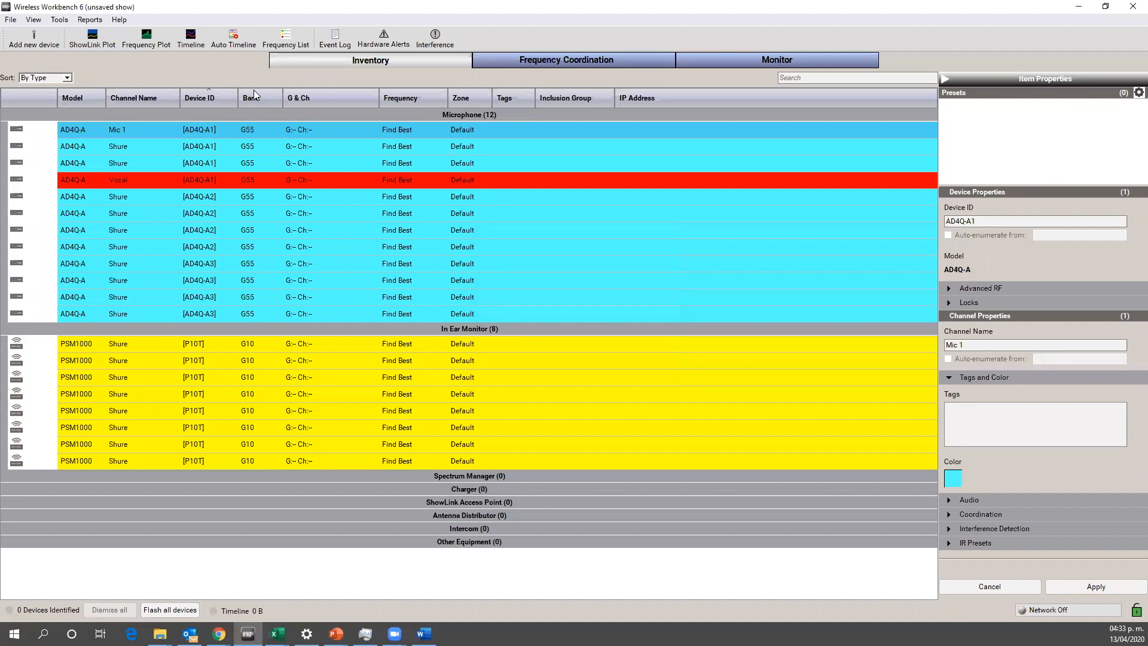
# Step: Open the Tag Manager and create a tag named music 1
pyautogui.click(59, 20)
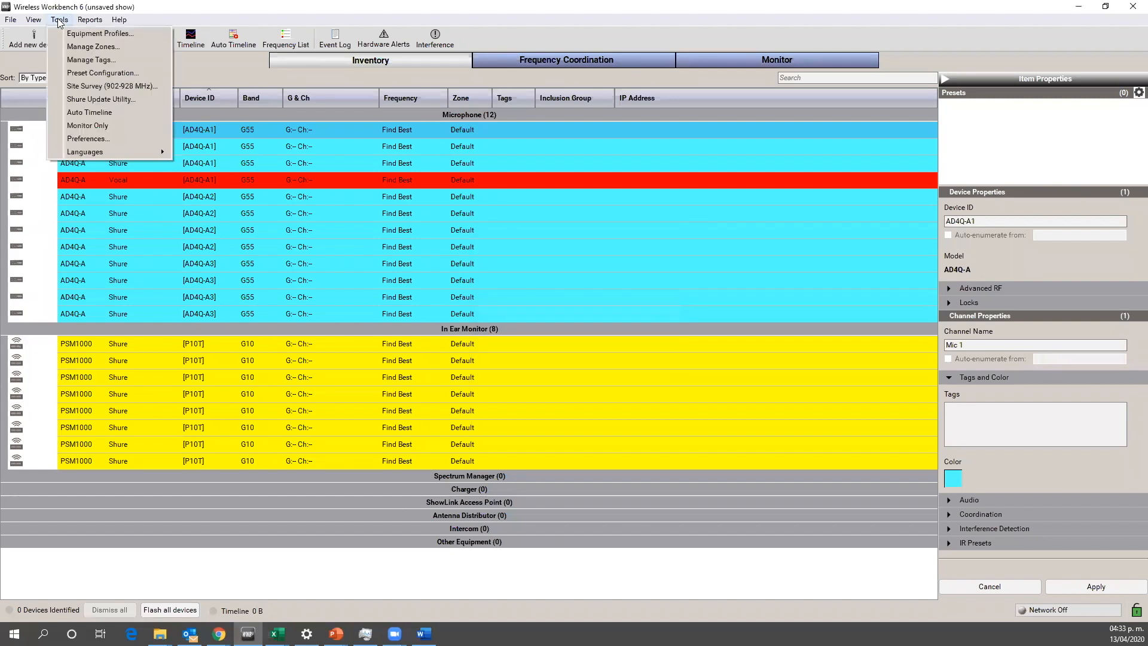
pyautogui.click(81, 61)
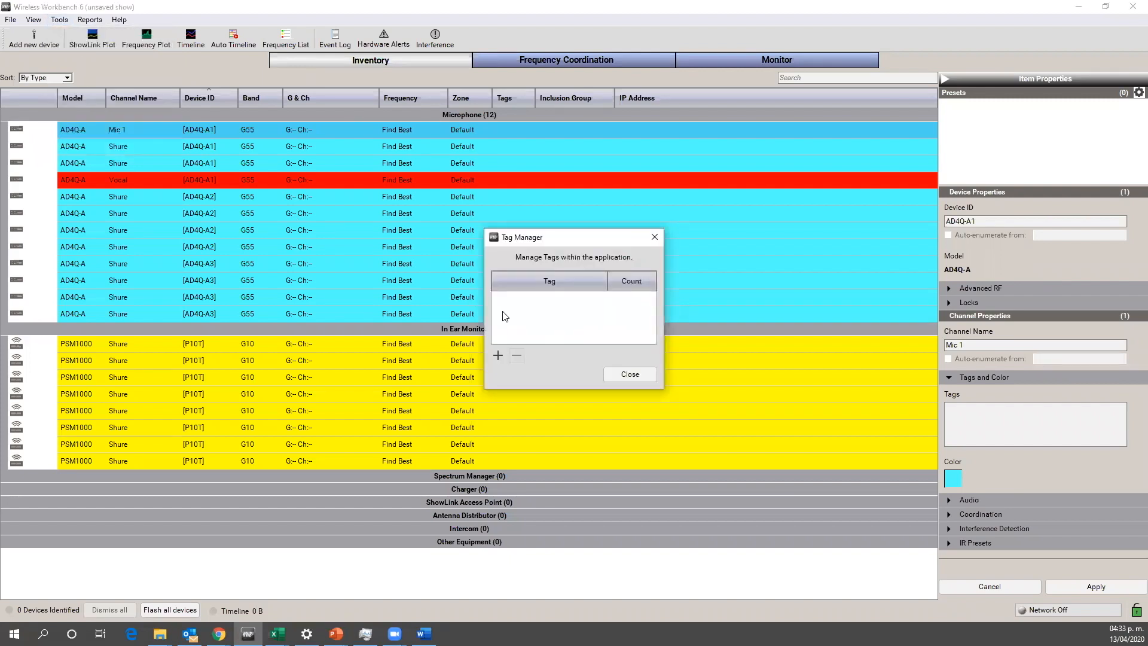
pyautogui.click(498, 356)
pyautogui.doubleClick(515, 297)
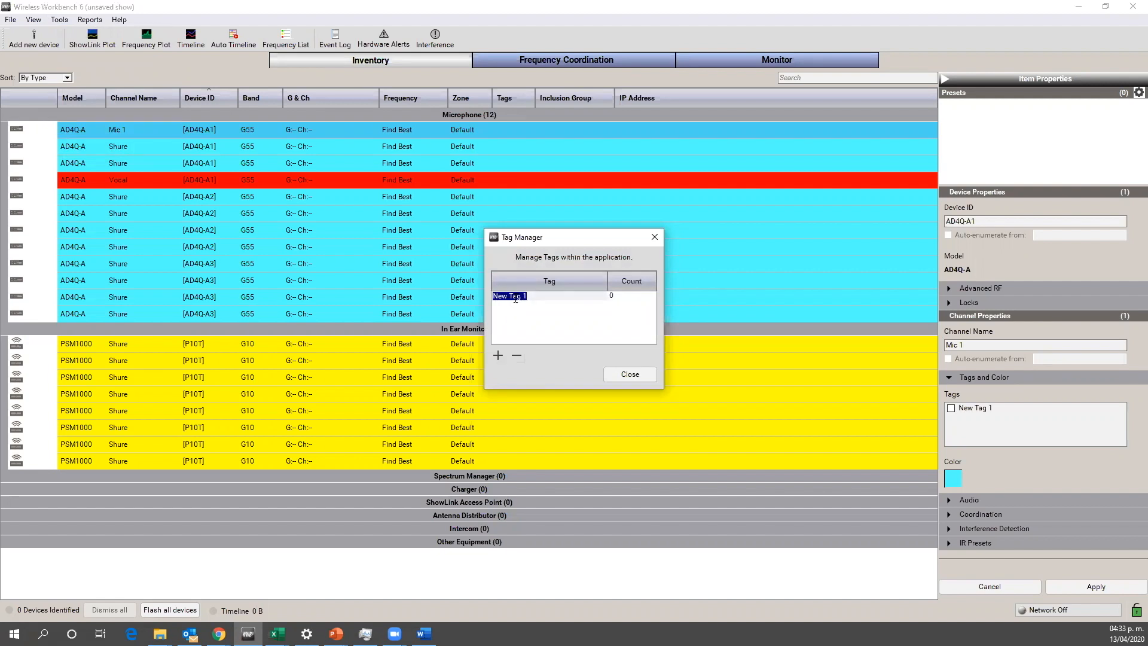
pyautogui.press('BackSpace')
pyautogui.write('music')
pyautogui.press('Return')
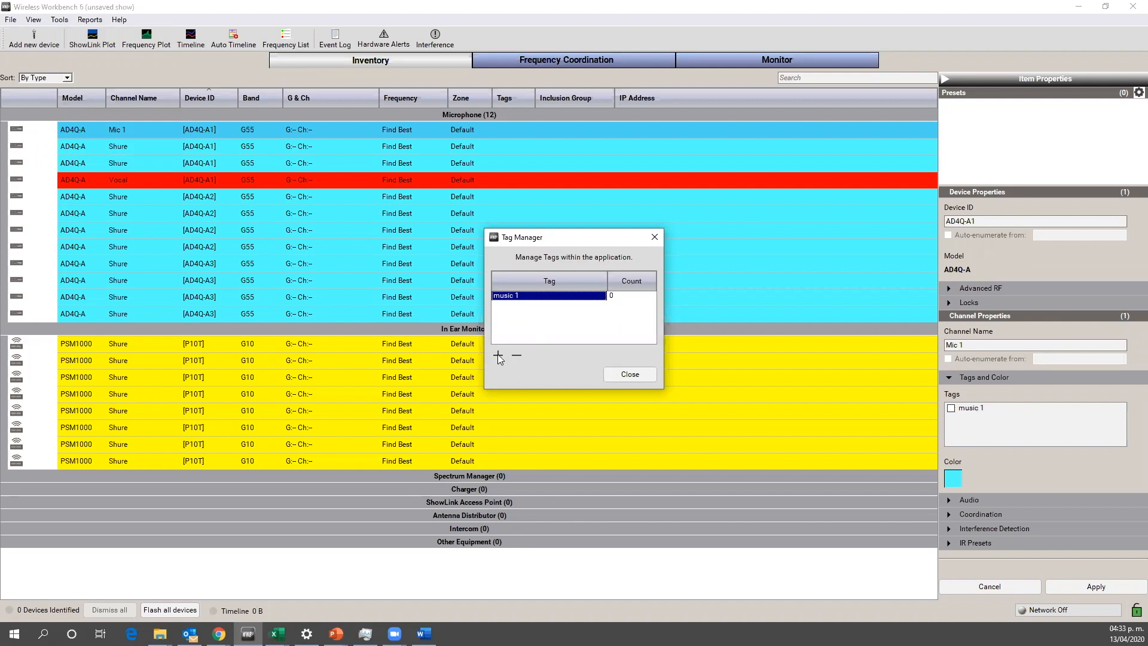
# Step: Create a second tag named los buenos and close the Tag Manager
pyautogui.click(498, 355)
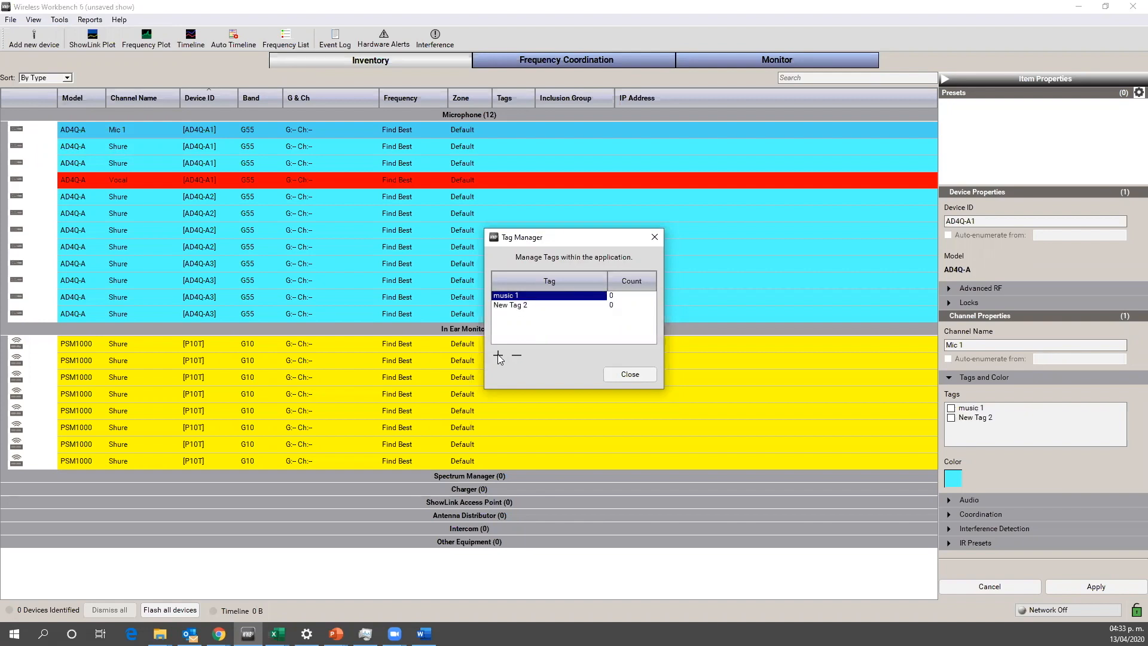
pyautogui.click(512, 306)
pyautogui.press('BackSpace')
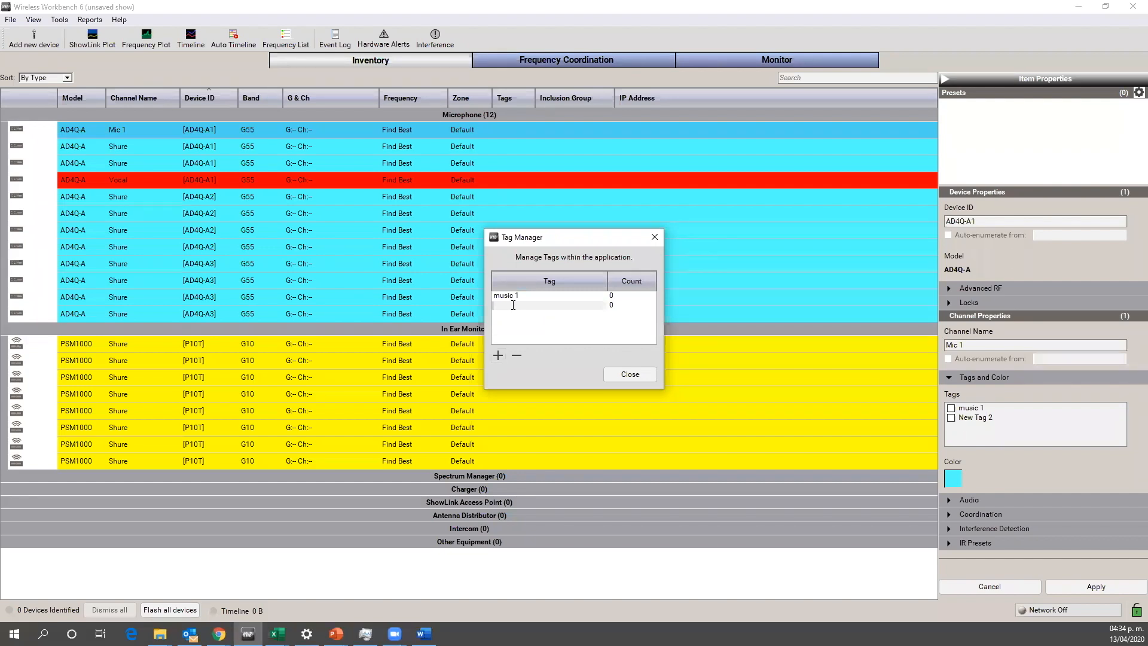
pyautogui.write('los buenos')
pyautogui.click(537, 325)
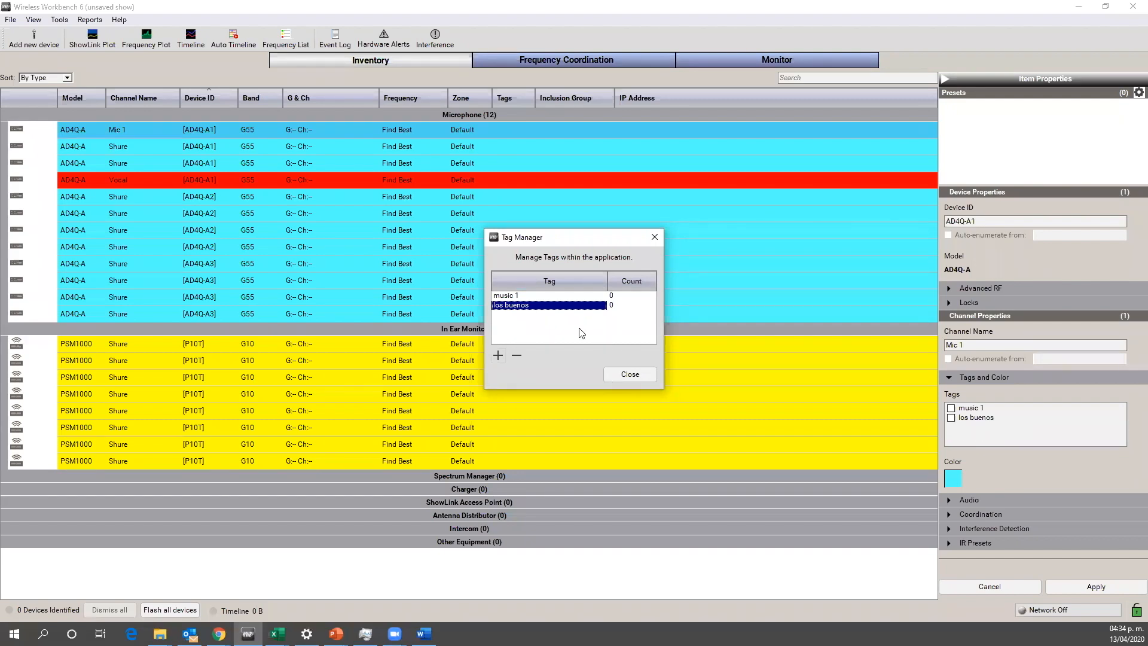
pyautogui.click(631, 375)
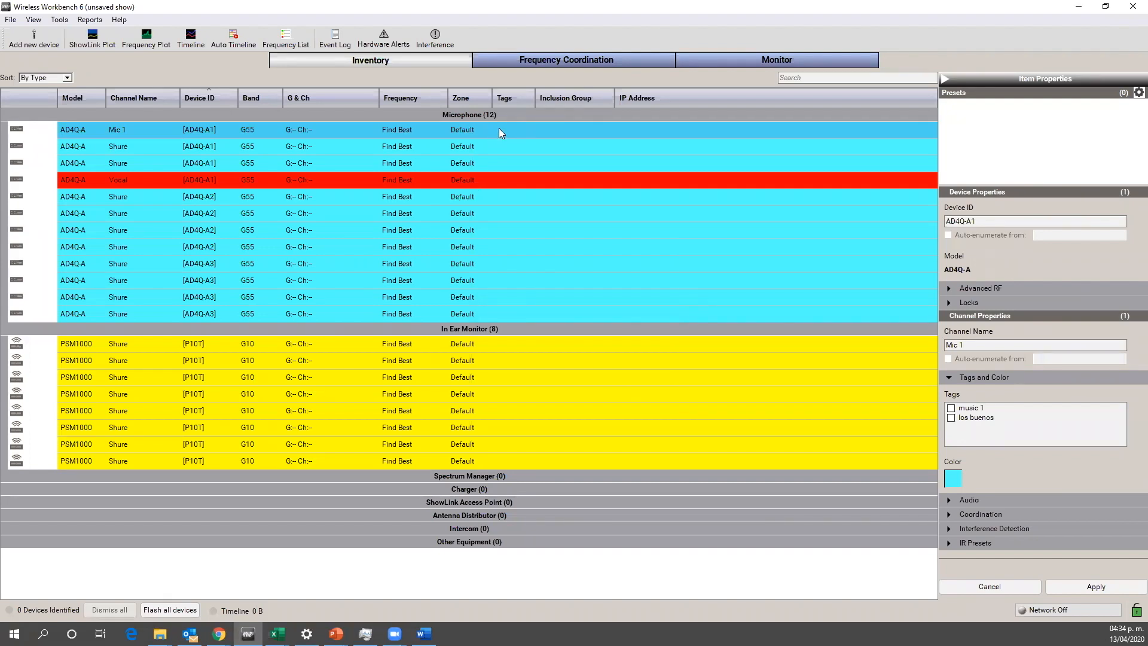
# Step: Assign the music 1 tag to the Mic 1 channel and the los buenos tag to the Vocal channel
pyautogui.click(516, 129)
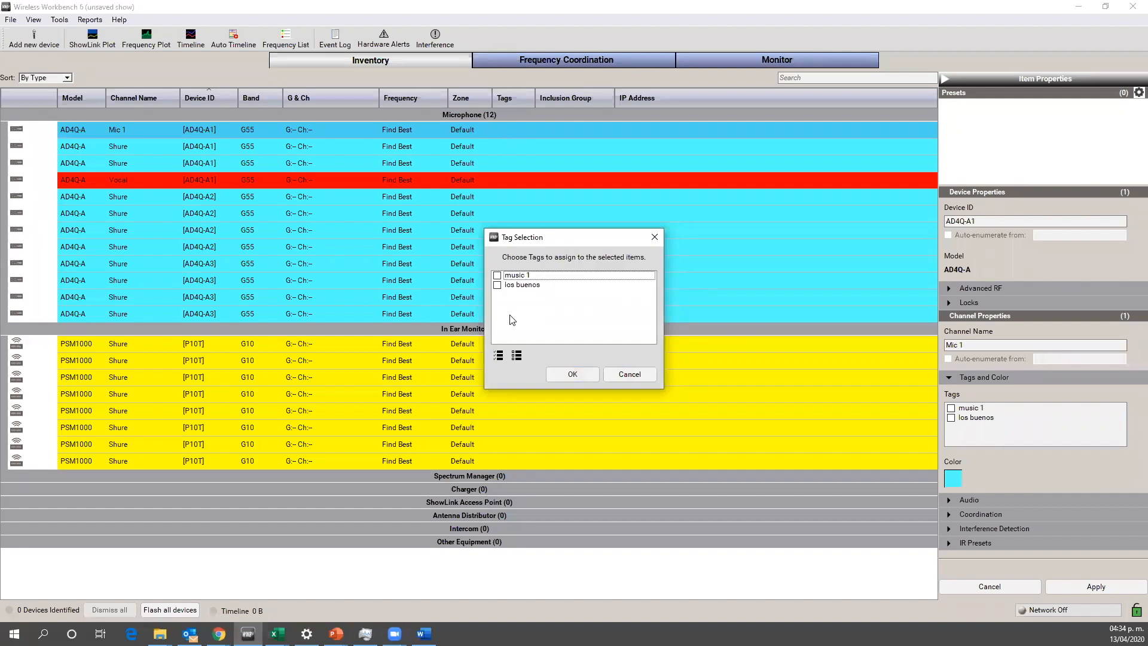
pyautogui.click(498, 276)
pyautogui.click(572, 375)
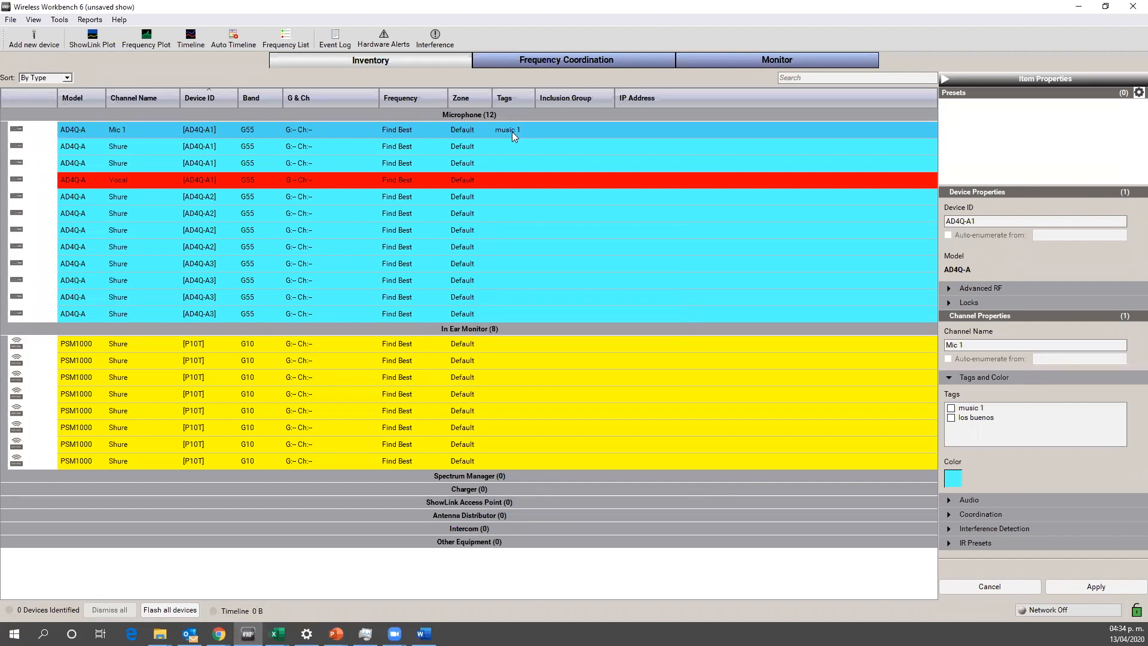
pyautogui.click(510, 179)
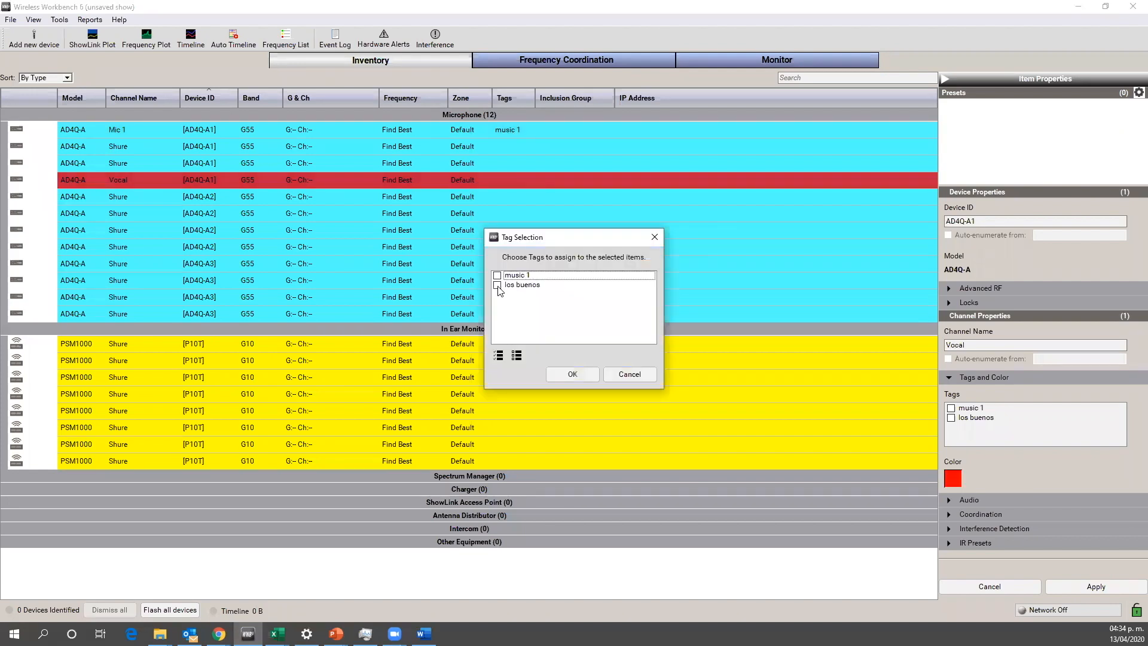
pyautogui.click(497, 286)
pyautogui.click(571, 374)
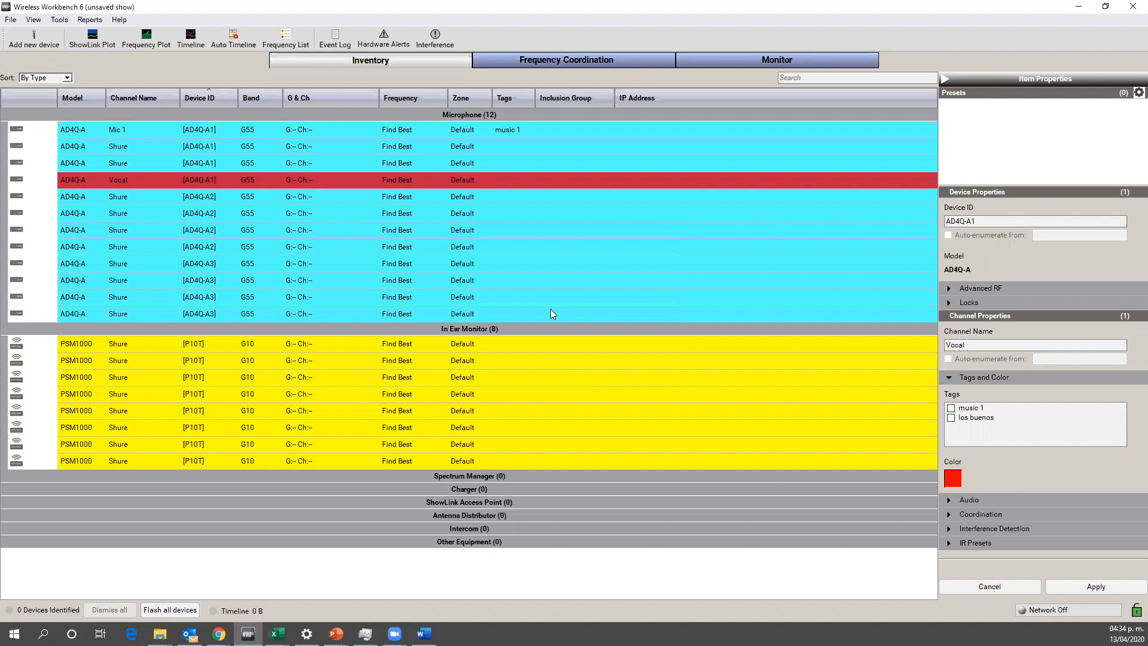
# Step: Expand the Vocal channel's IR presets and review the available Handheld Offset and Mute Mode options
pyautogui.click(556, 259)
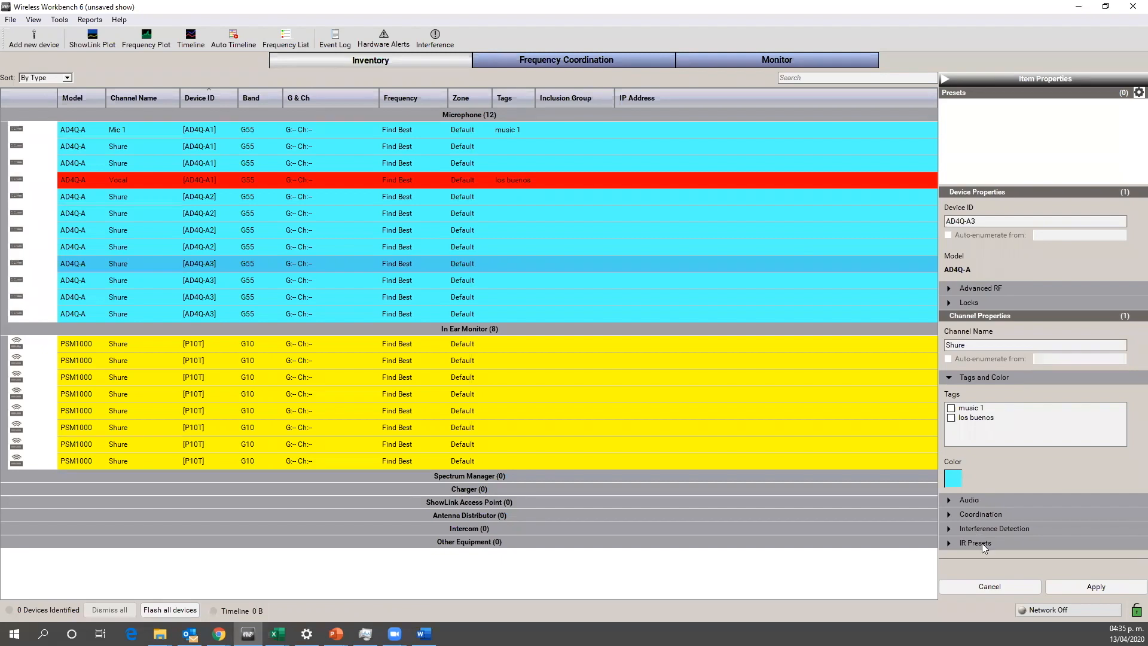
pyautogui.click(589, 225)
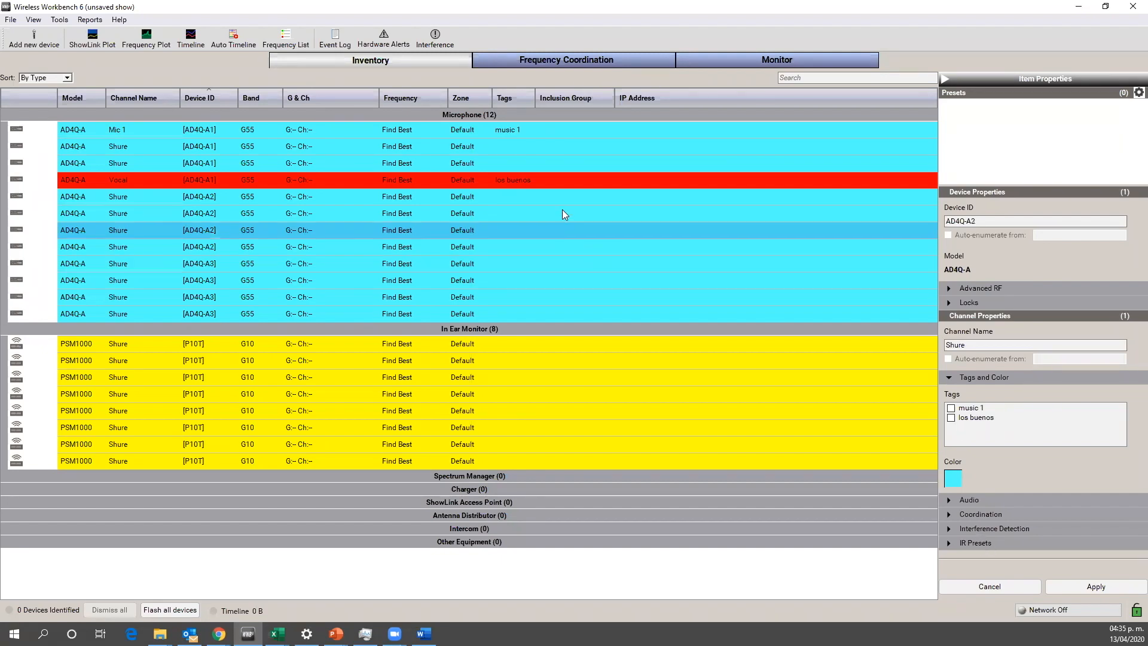
pyautogui.click(552, 179)
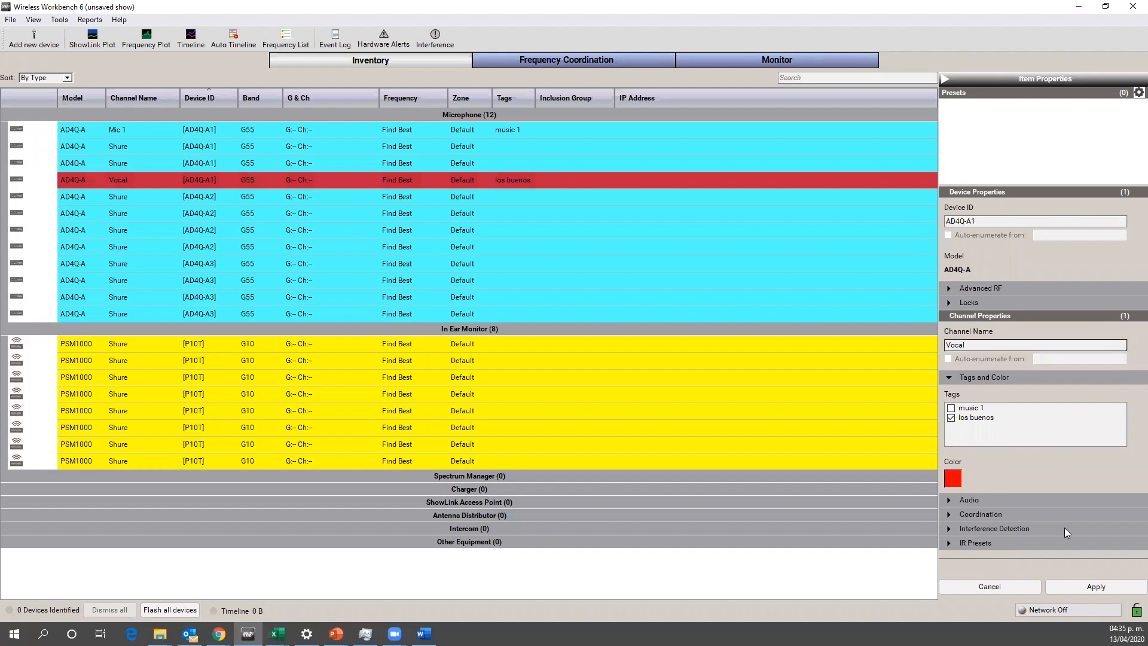
pyautogui.click(994, 541)
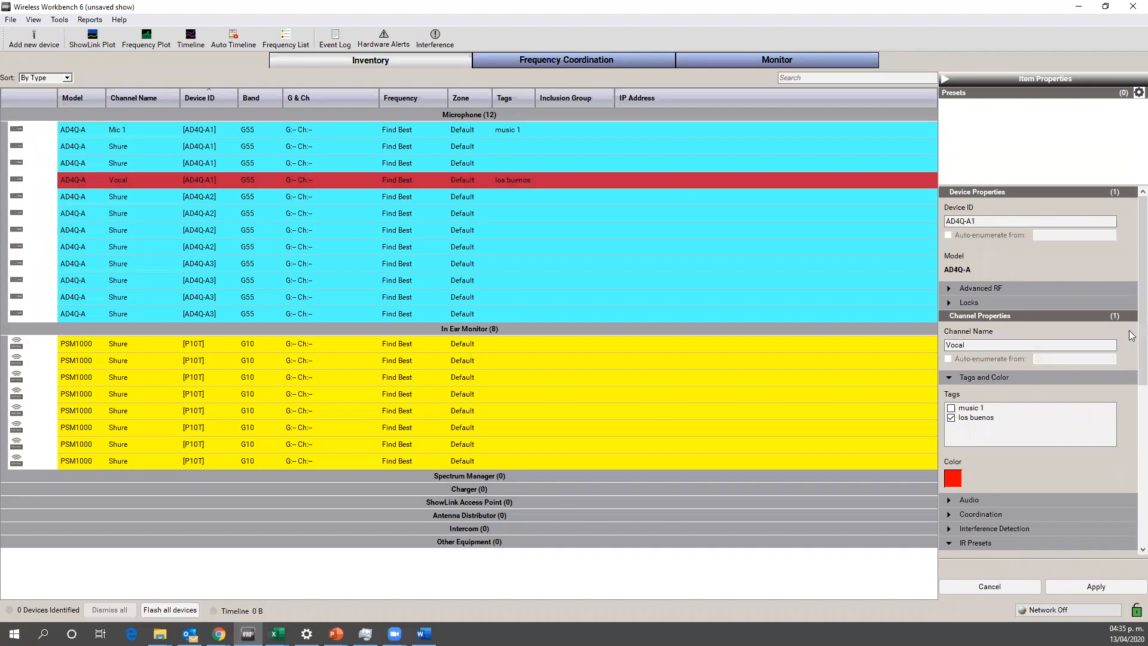
pyautogui.scroll(-5, 1129, 330)
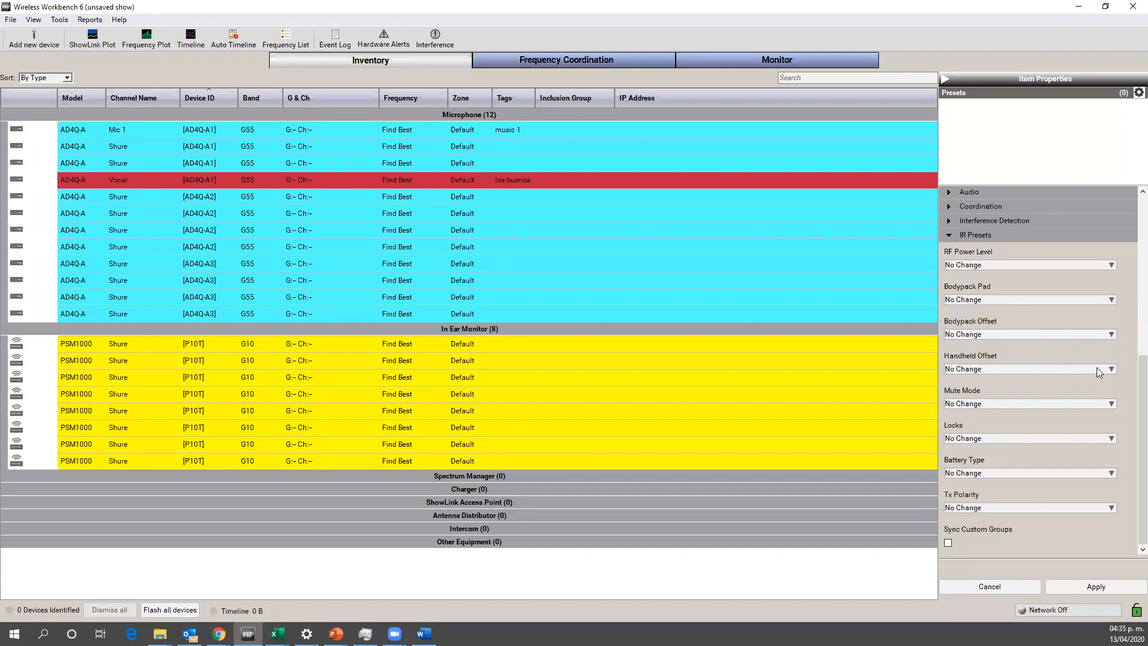
pyautogui.click(1112, 369)
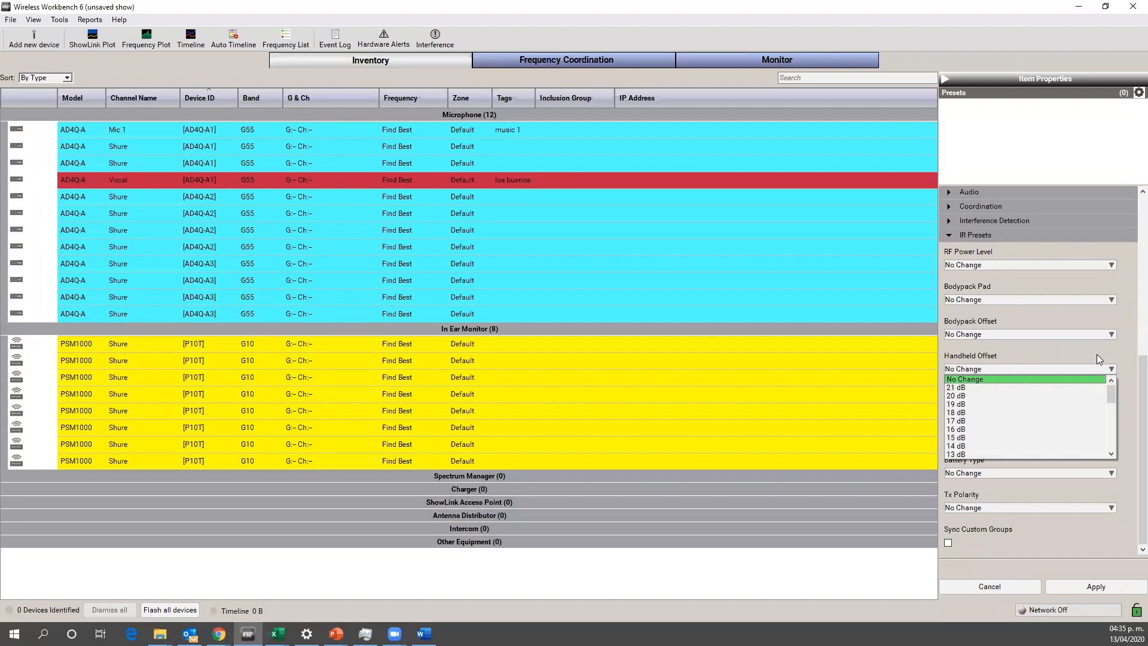
pyautogui.click(1098, 358)
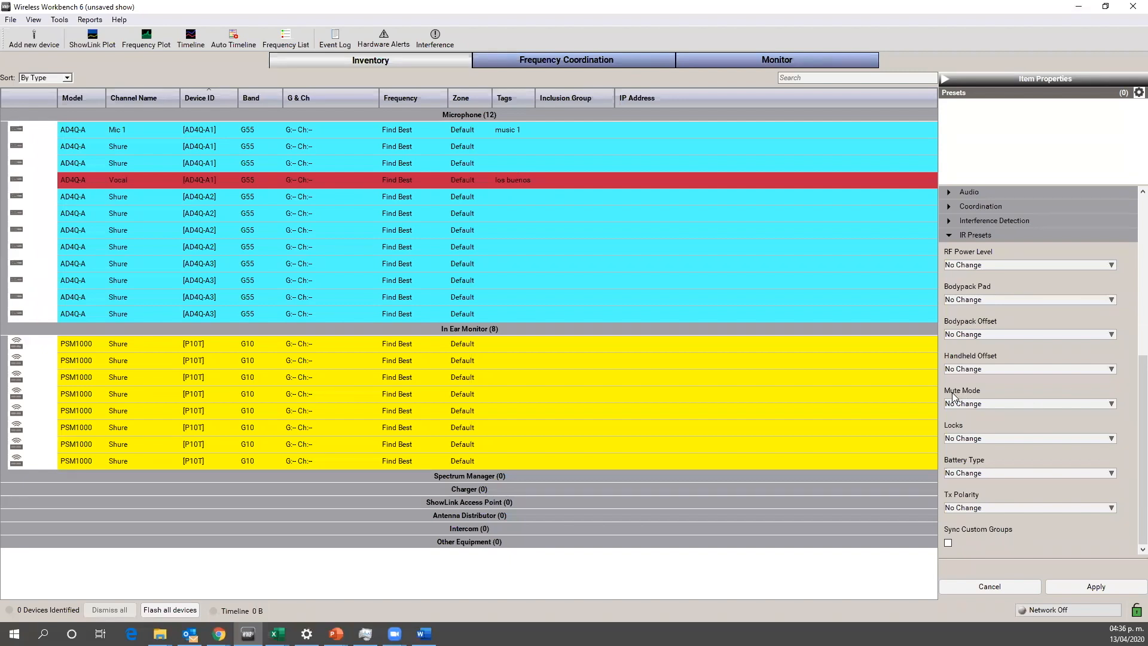
pyautogui.click(1112, 405)
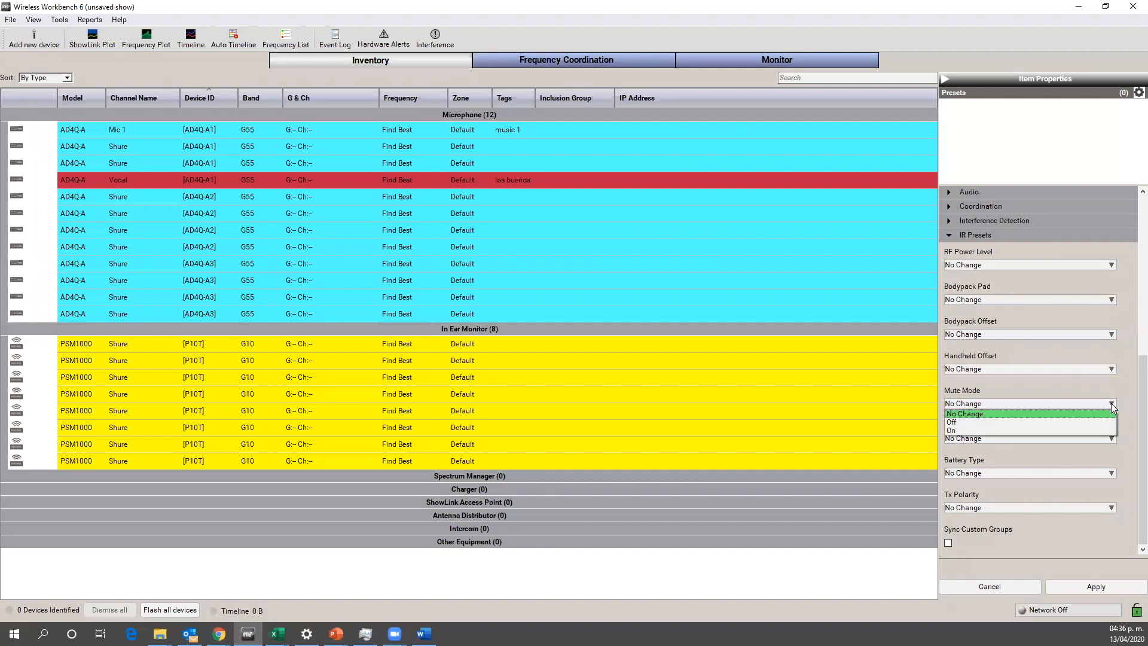
pyautogui.click(1094, 390)
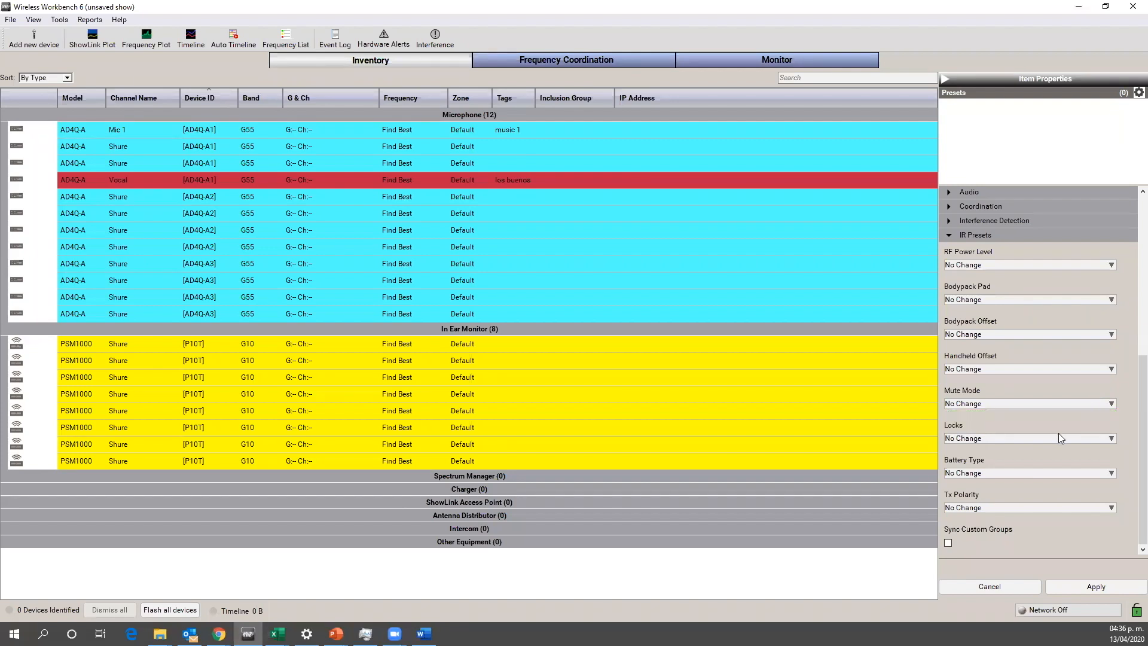
# Step: Set the Vocal channel's Locks IR preset to Power and review the Battery Type and Tx Polarity options
pyautogui.click(1112, 439)
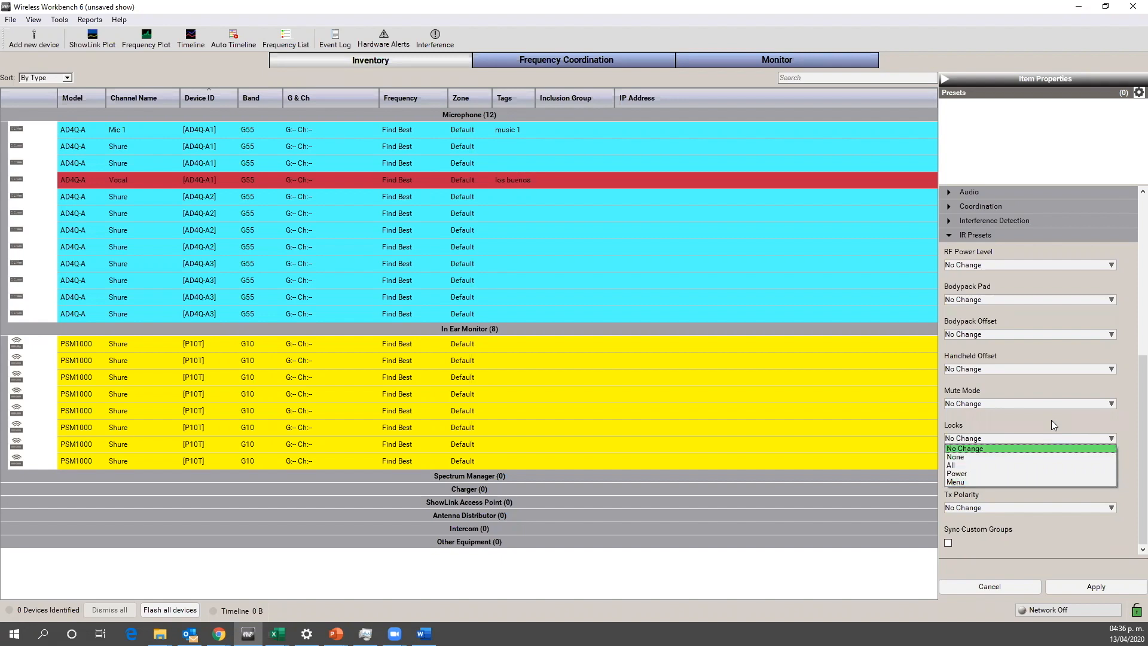
pyautogui.click(983, 473)
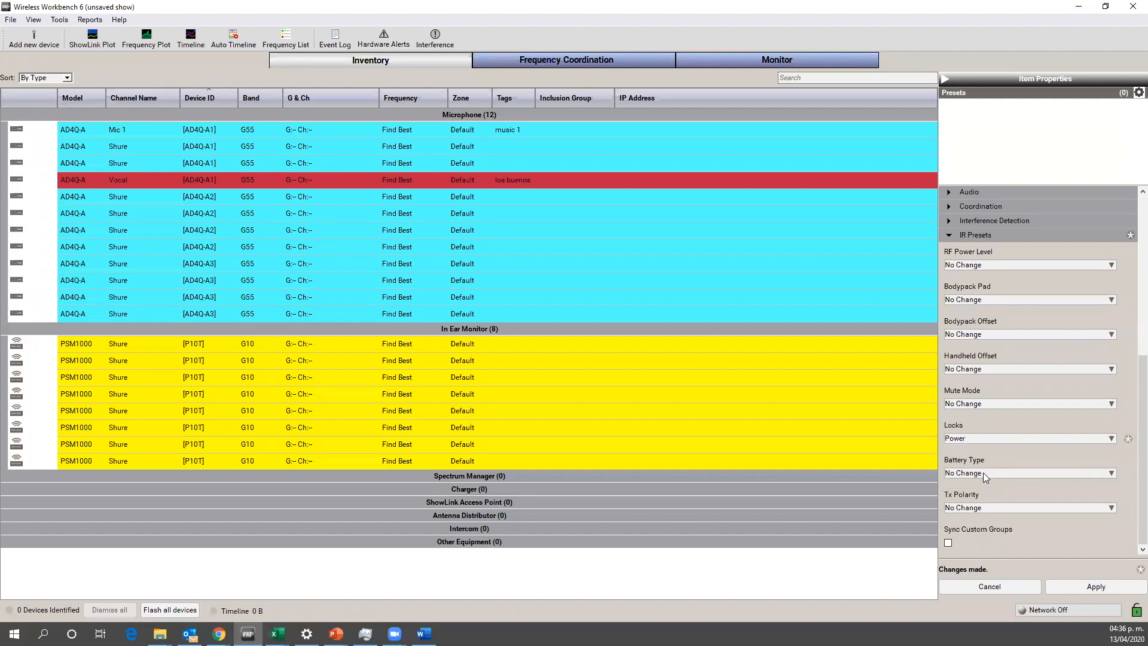
pyautogui.click(1111, 473)
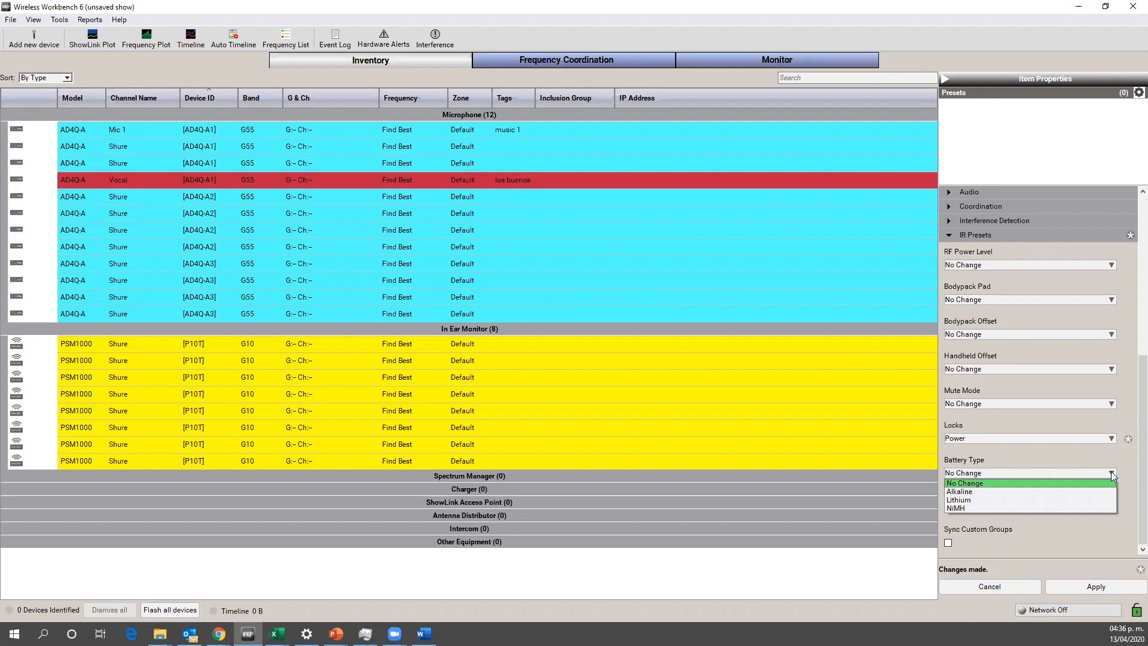
pyautogui.click(1123, 456)
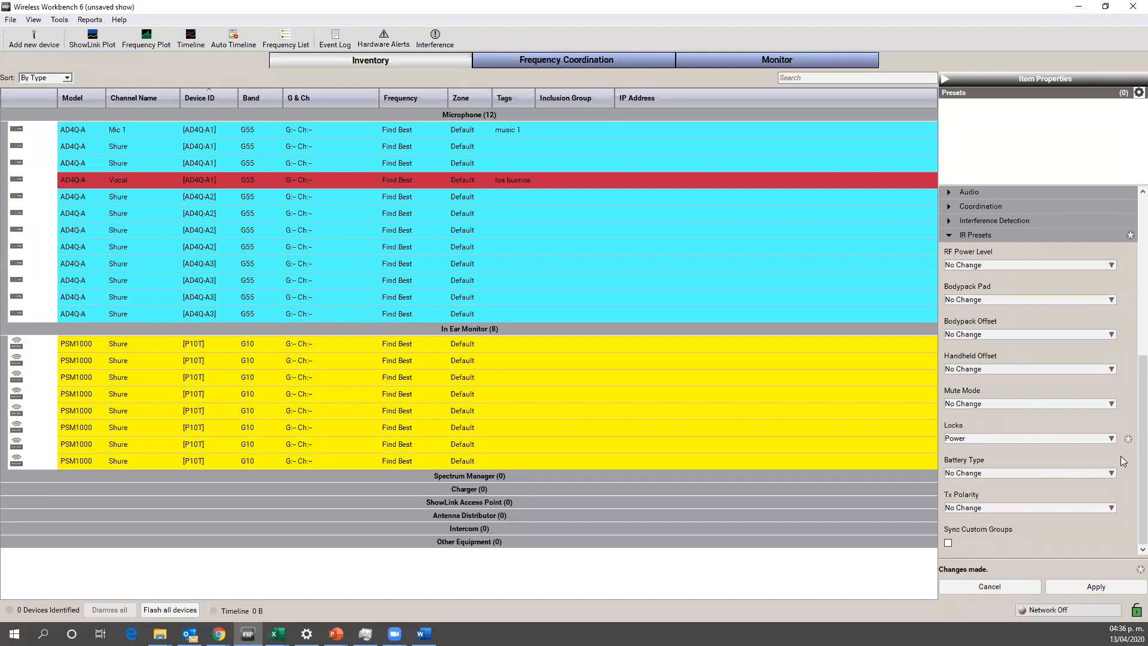
pyautogui.click(1111, 508)
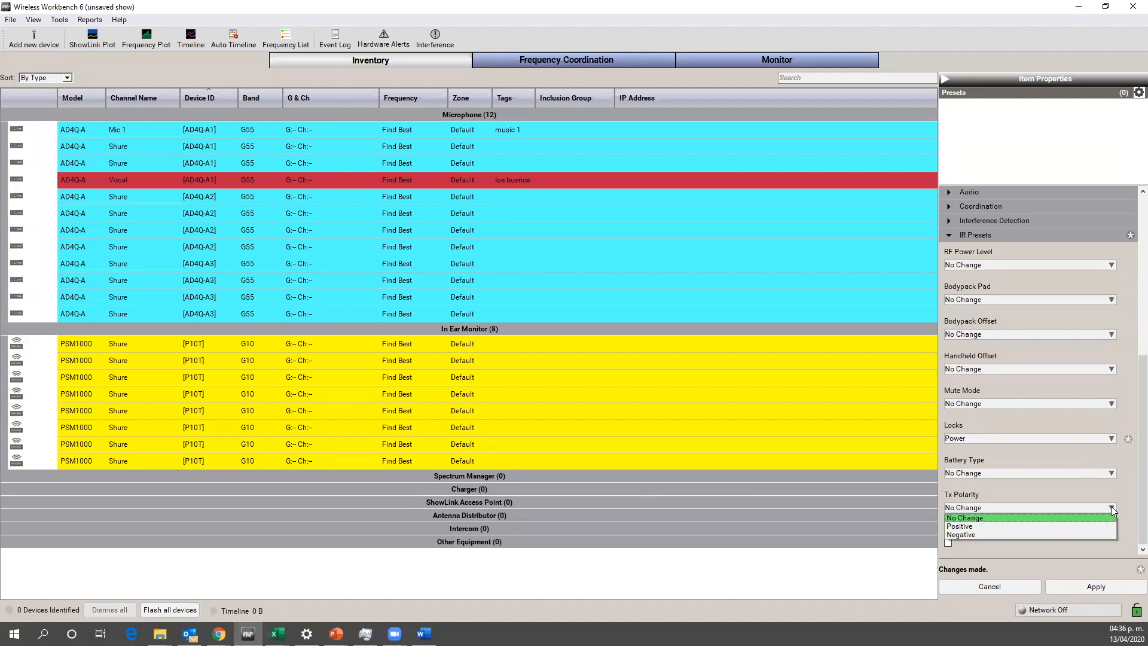
pyautogui.click(1060, 486)
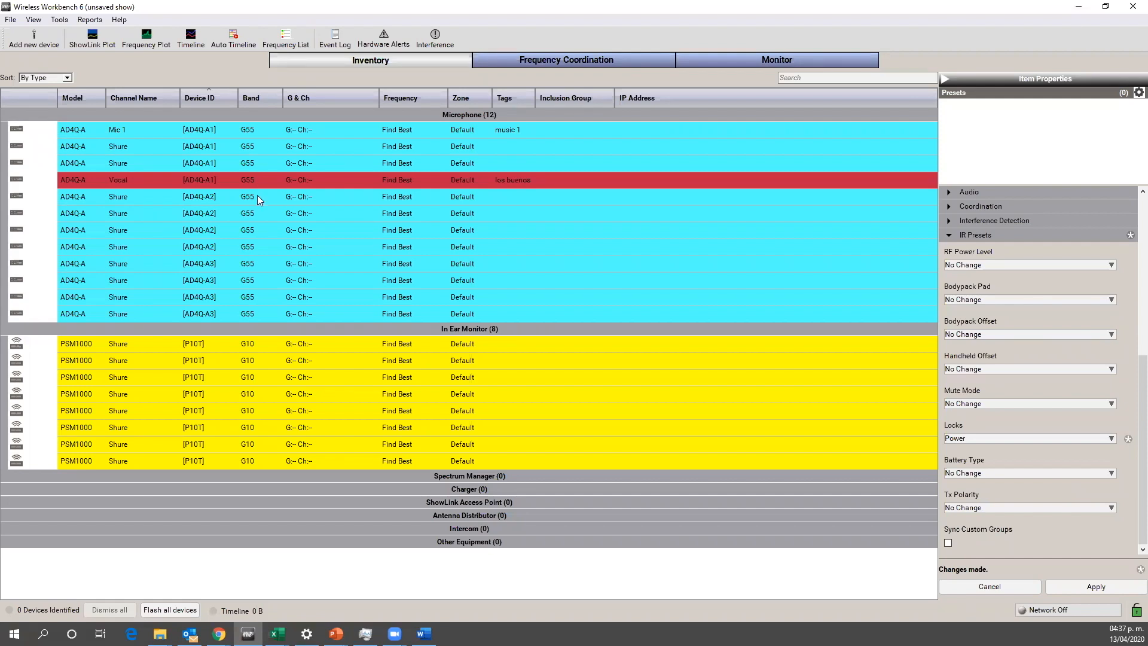
# Step: Select all eight PSM1000 in-ear monitor channels and examine their common and P10R+ IR presets
pyautogui.click(525, 345)
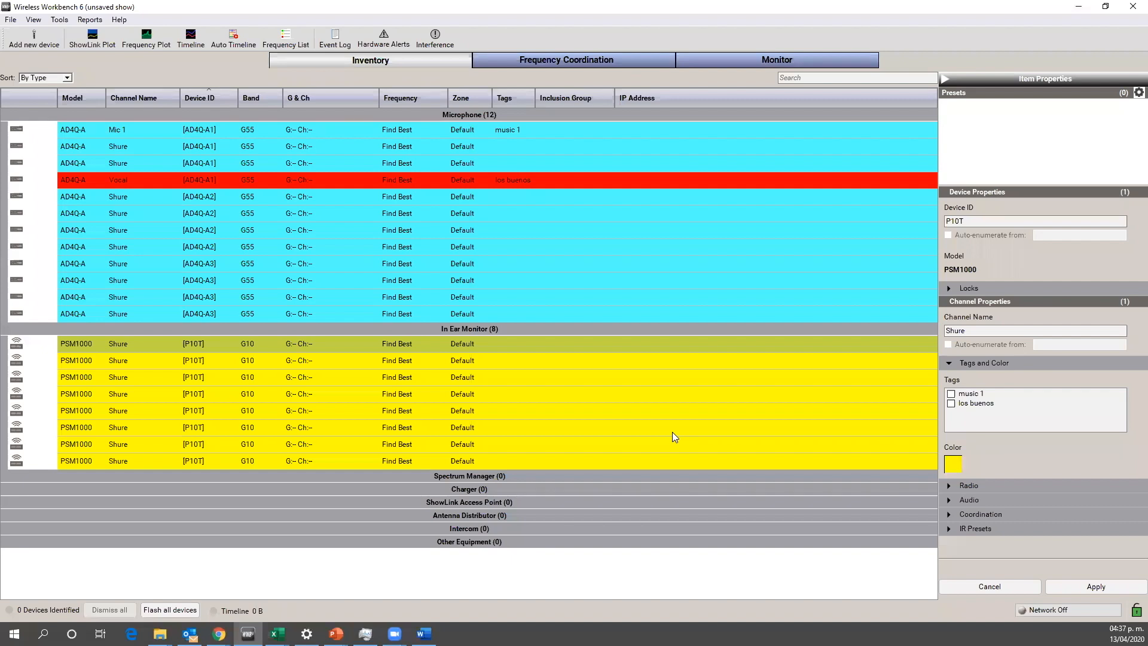
pyautogui.hotkey('shift', 'Down')
pyautogui.hotkey('shift', 'Down')
pyautogui.hotkey('shift', 'Down')
pyautogui.hotkey('shift', 'Down')
pyautogui.hotkey('shift', 'Down')
pyautogui.hotkey('shift', 'Down')
pyautogui.hotkey('shift', 'Down')
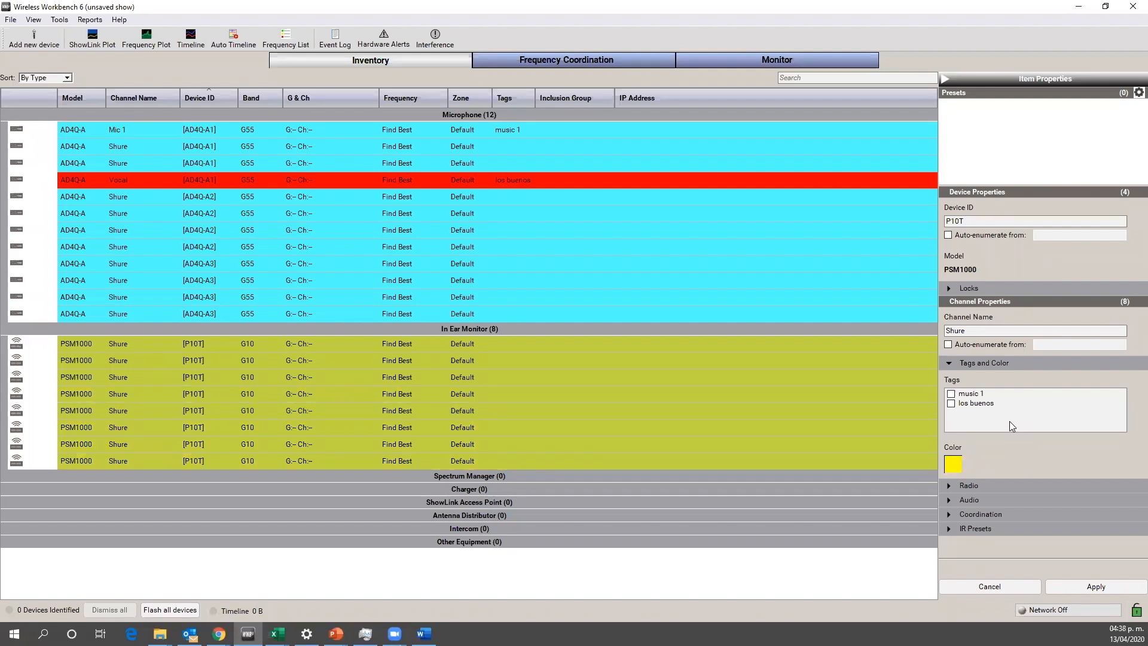
pyautogui.click(1002, 528)
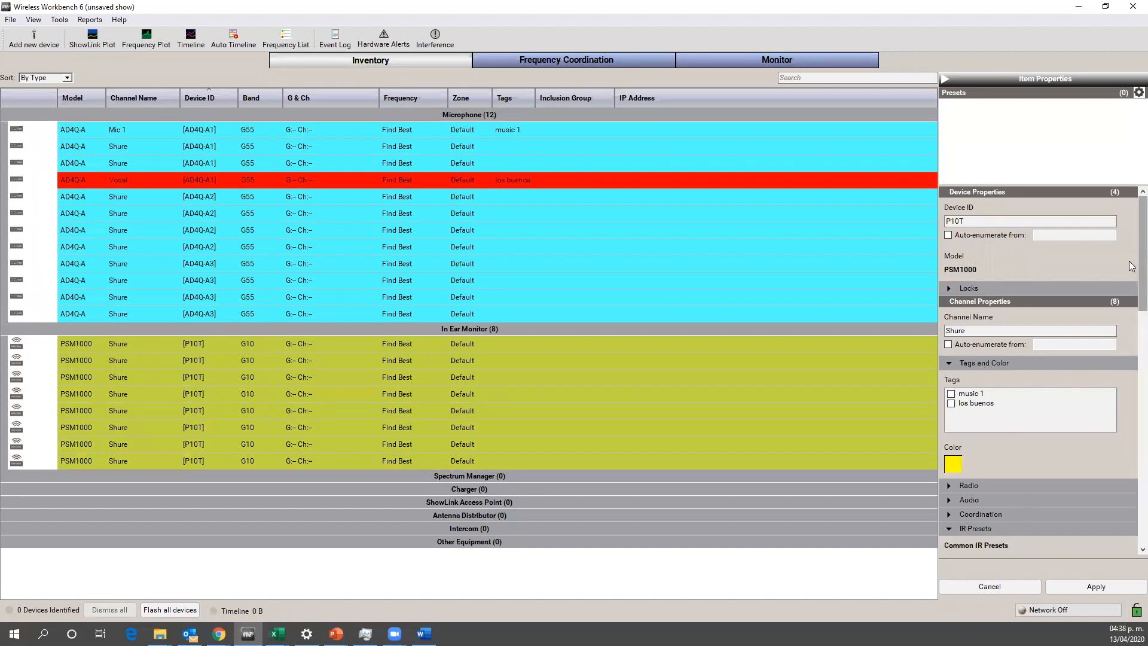
pyautogui.scroll(-10, 1132, 287)
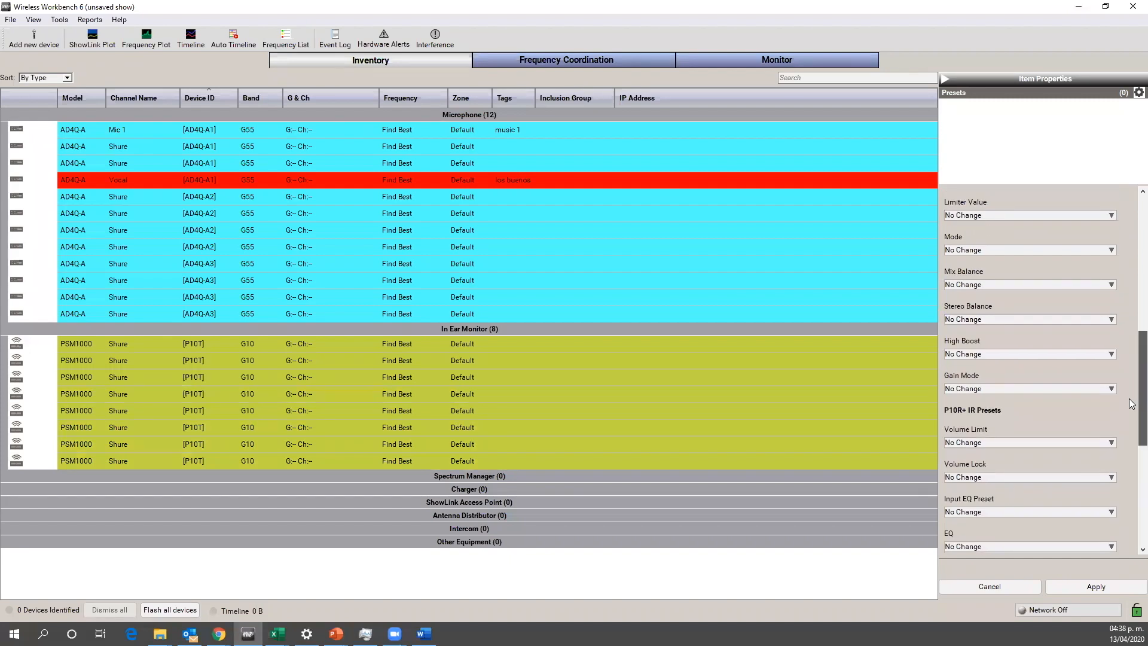
pyautogui.scroll(-6, 1132, 403)
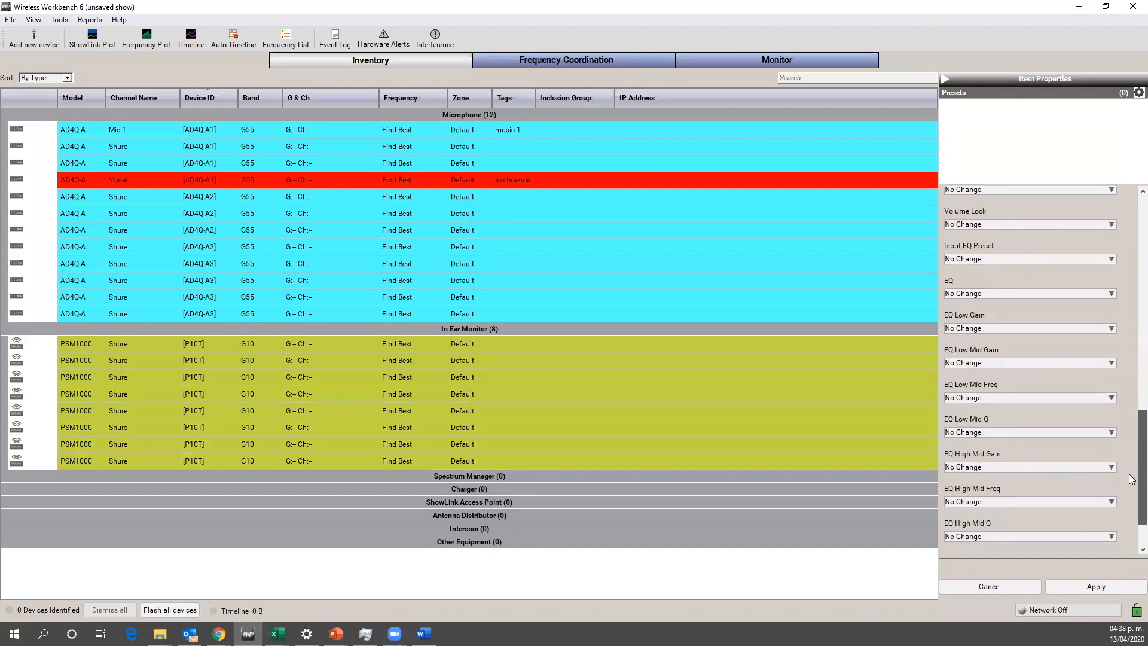
pyautogui.scroll(-3, 1132, 479)
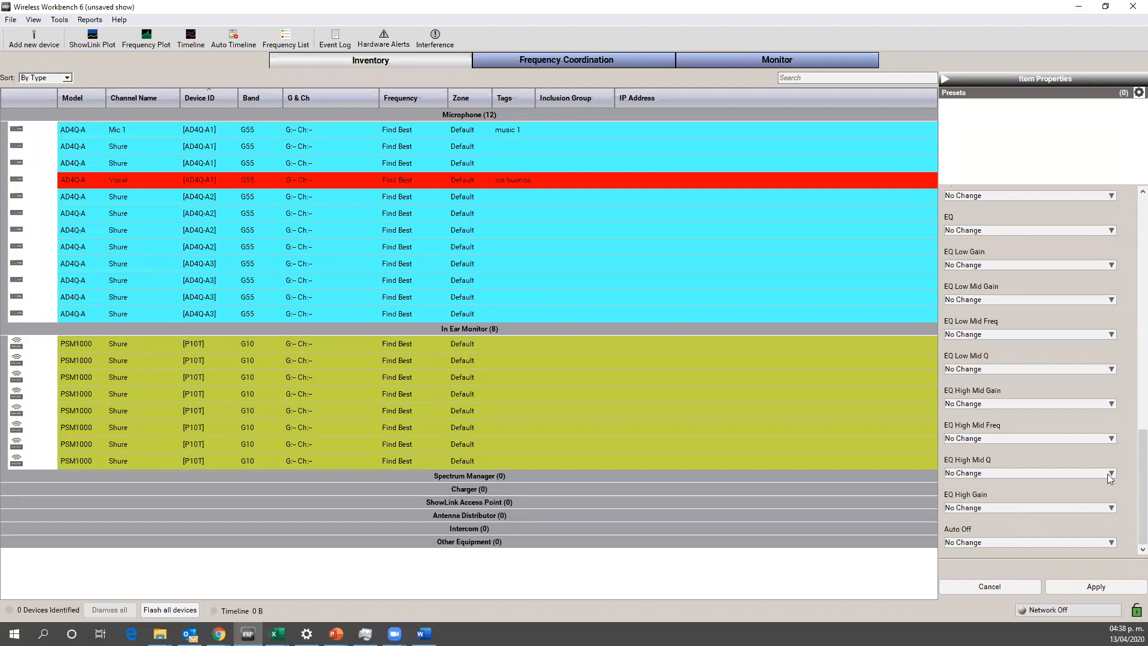
pyautogui.scroll(6, 1132, 426)
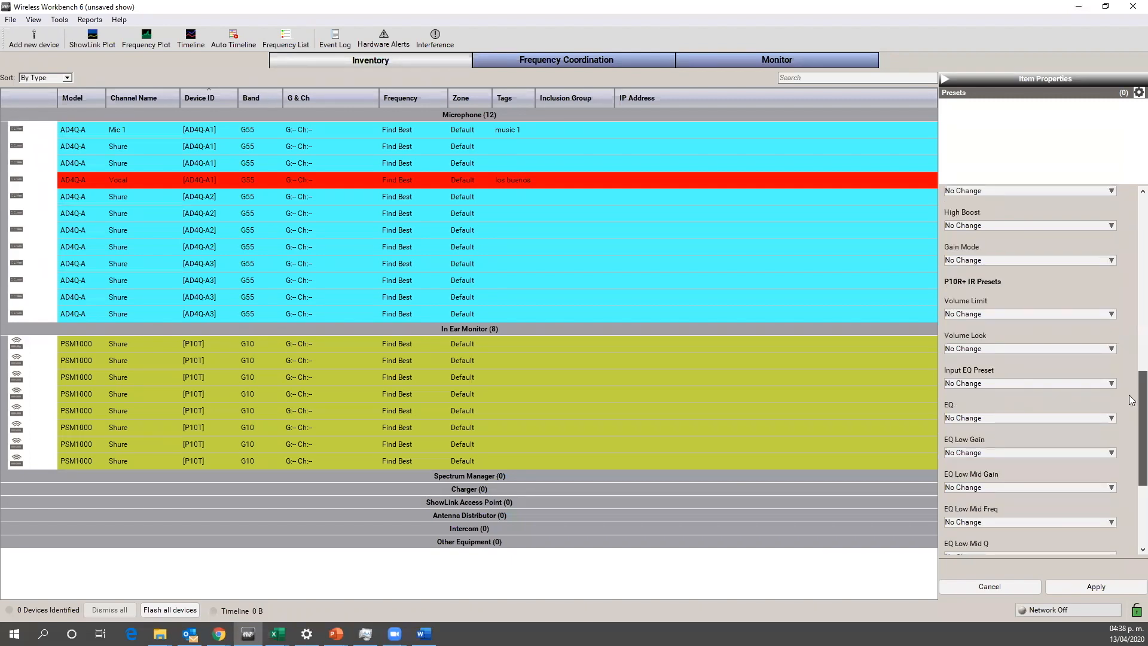
pyautogui.scroll(2, 1132, 352)
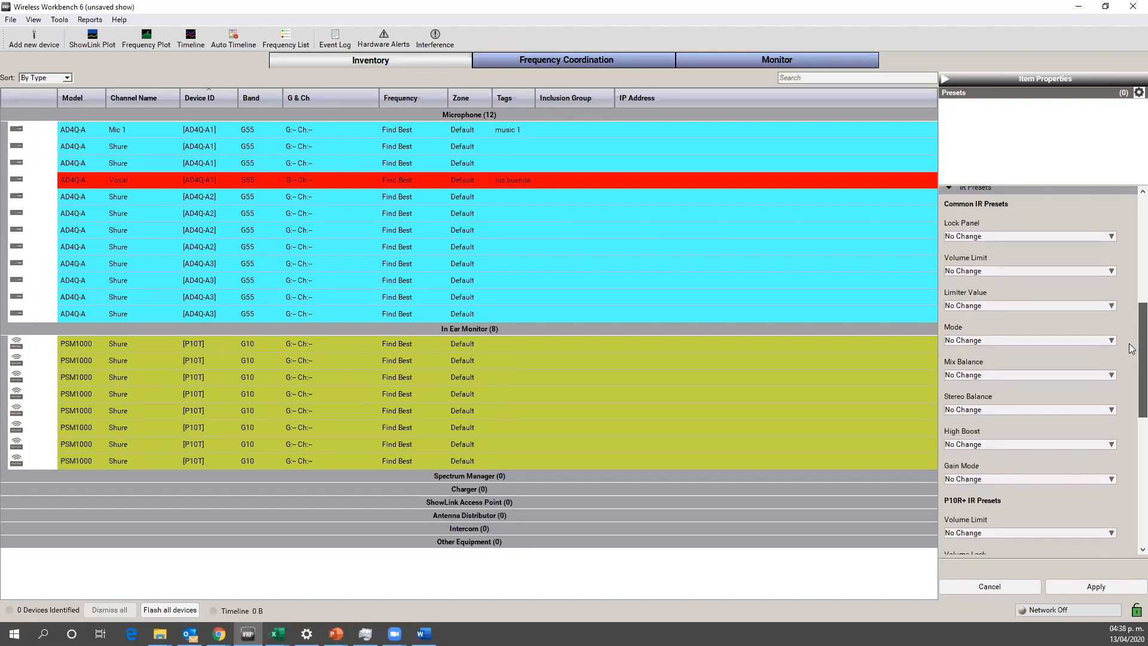
# Step: Set the common Volume Limit IR preset to Off for the in-ear monitor channels, then select the third AD4Q-A2 microphone channel
pyautogui.scroll(-1, 1131, 347)
pyautogui.click(1113, 255)
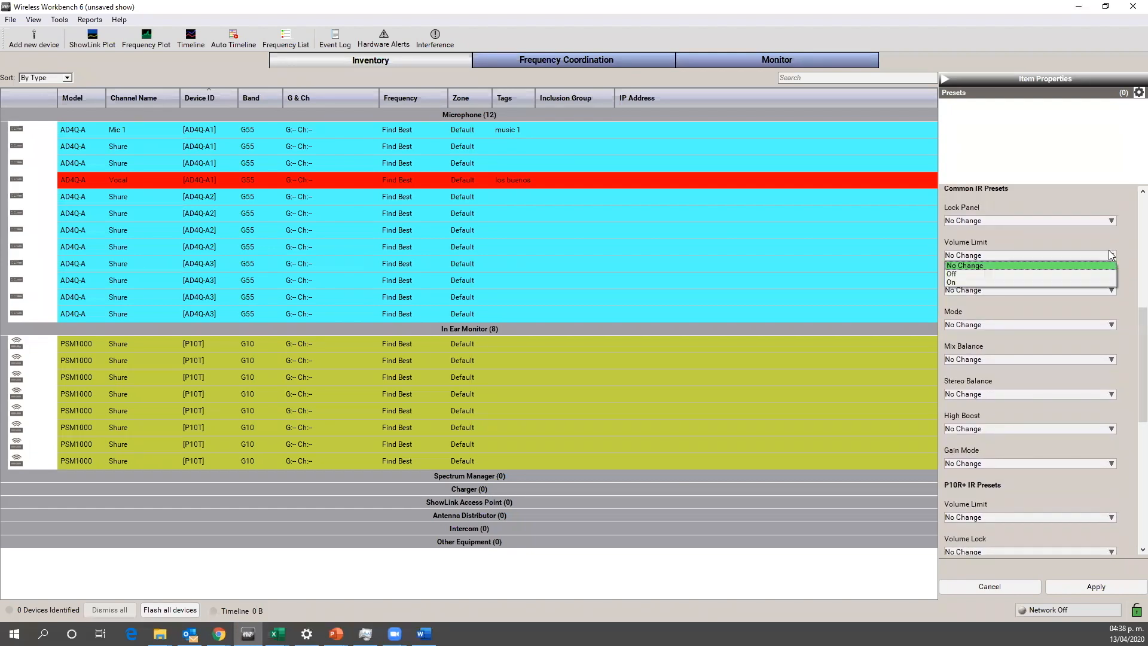
pyautogui.click(1010, 274)
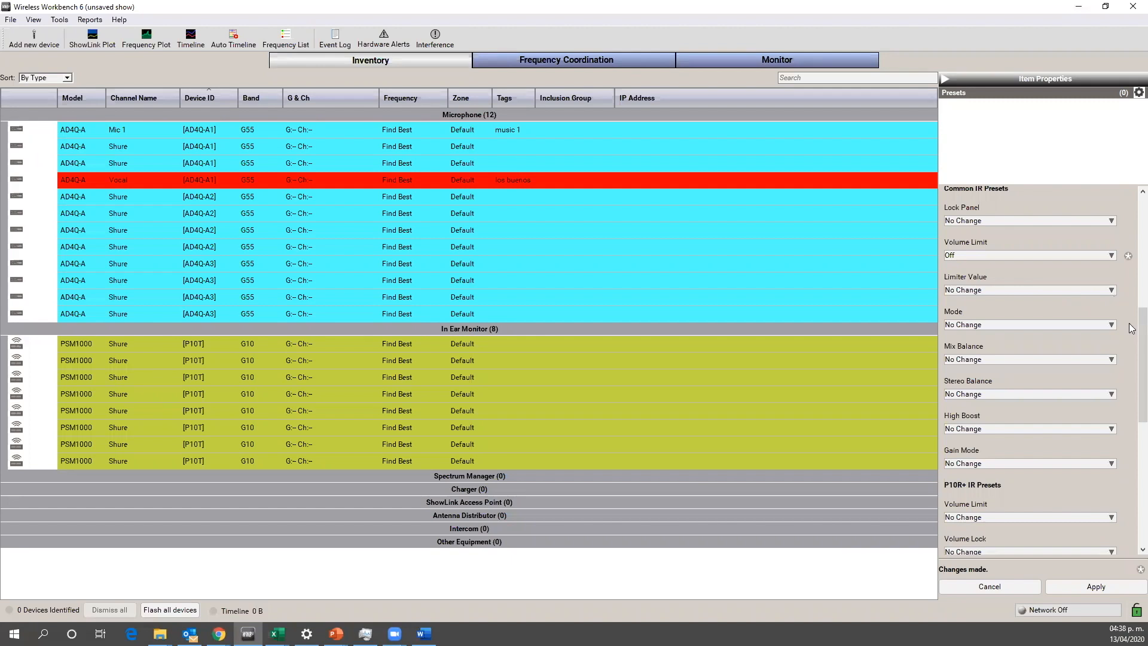
pyautogui.scroll(-2, 1131, 358)
pyautogui.scroll(-2, 1131, 359)
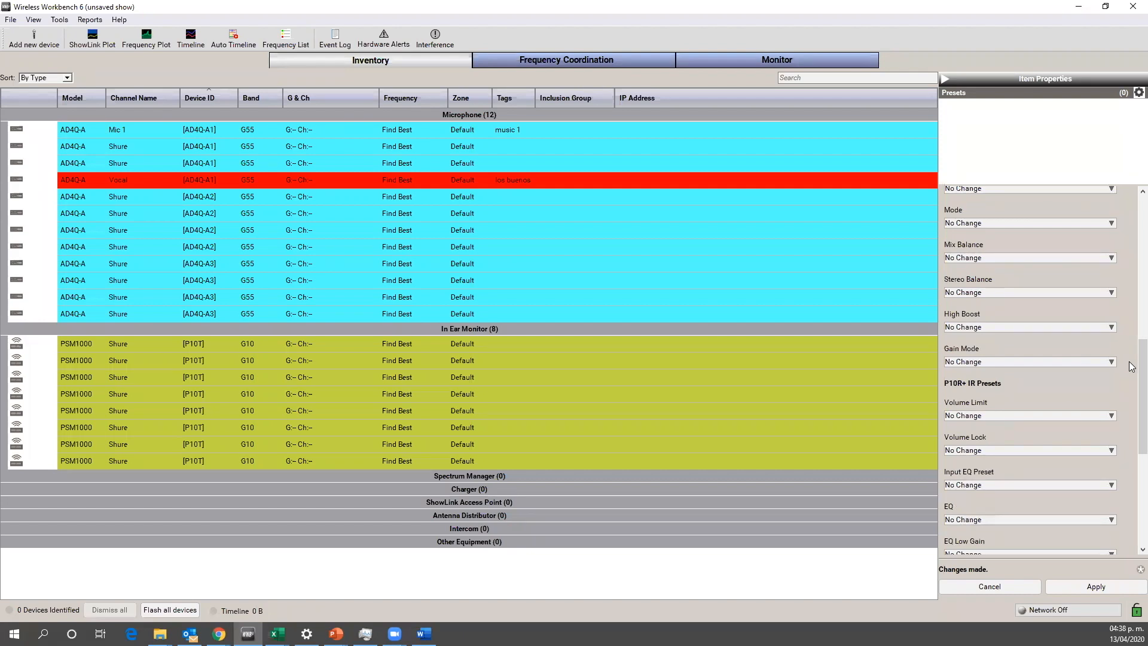
pyautogui.click(680, 234)
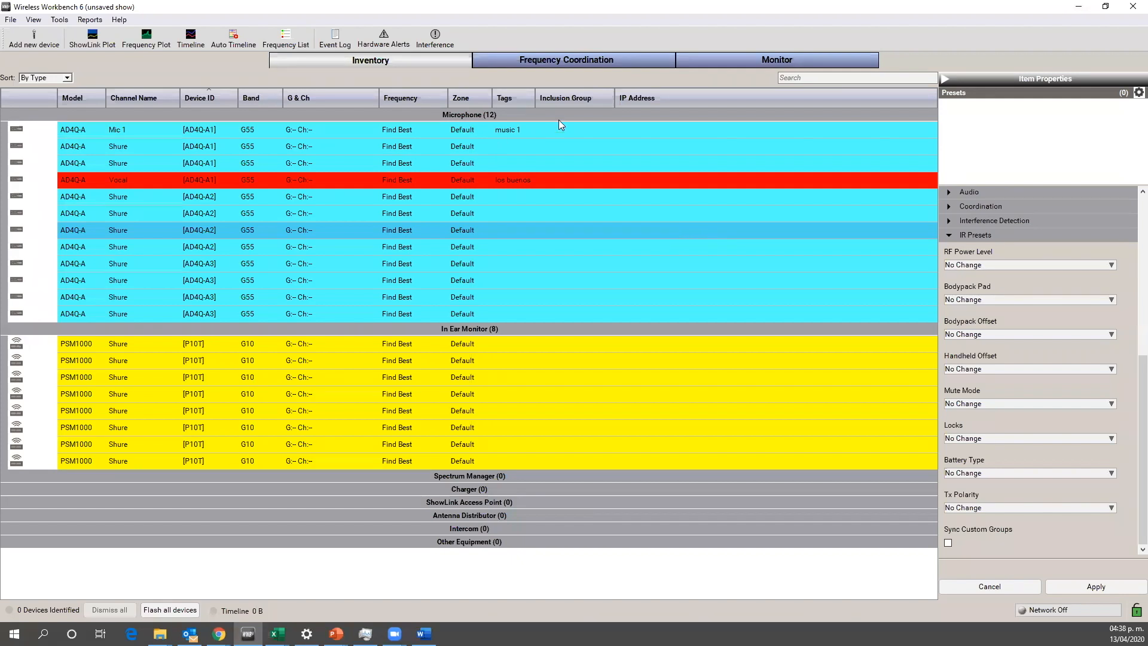
# Step: Open Frequency Coordination and shift the spectrum plot to the range of about 528.591 to 549.213 MHz
pyautogui.click(546, 58)
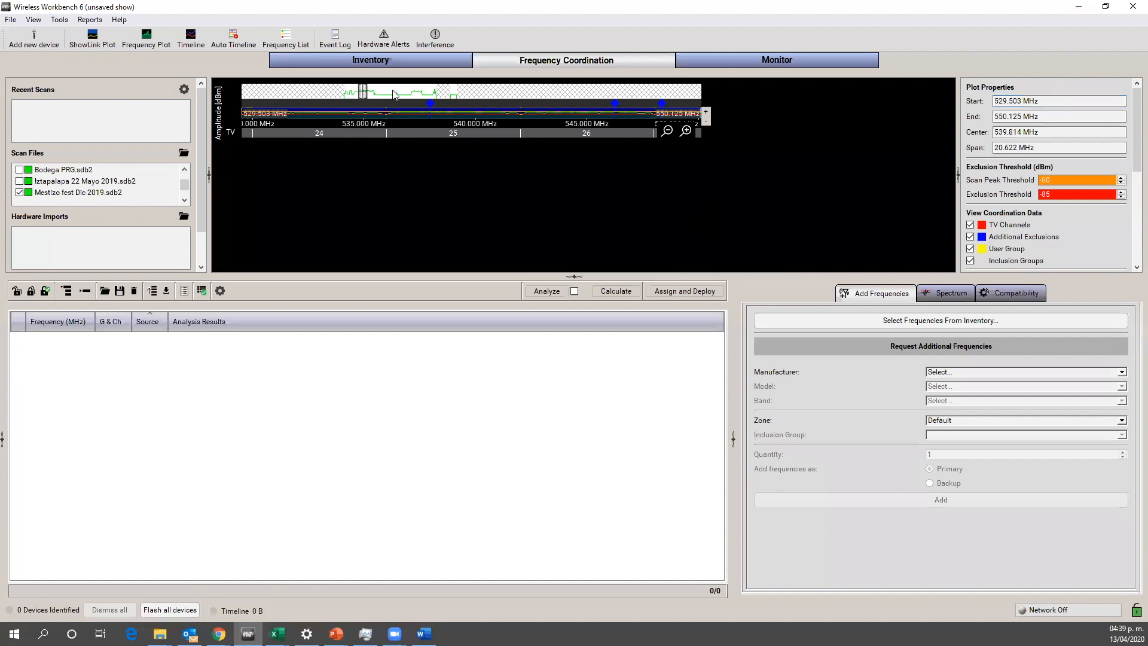
pyautogui.click(363, 91)
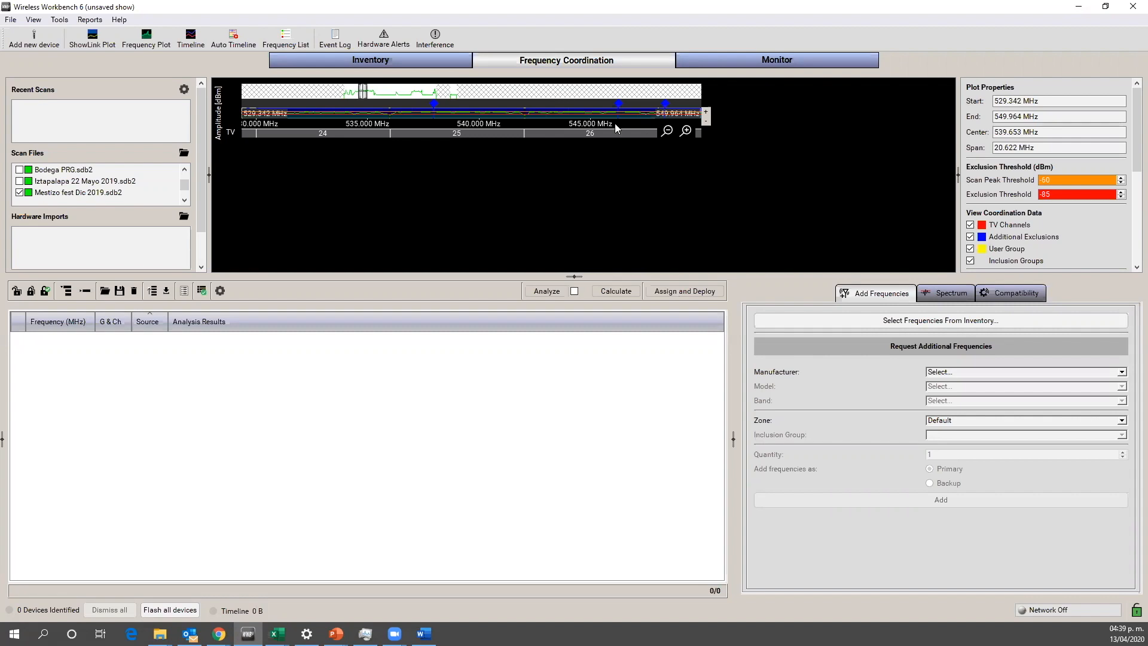
pyautogui.moveTo(695, 134); pyautogui.dragTo(704, 137)
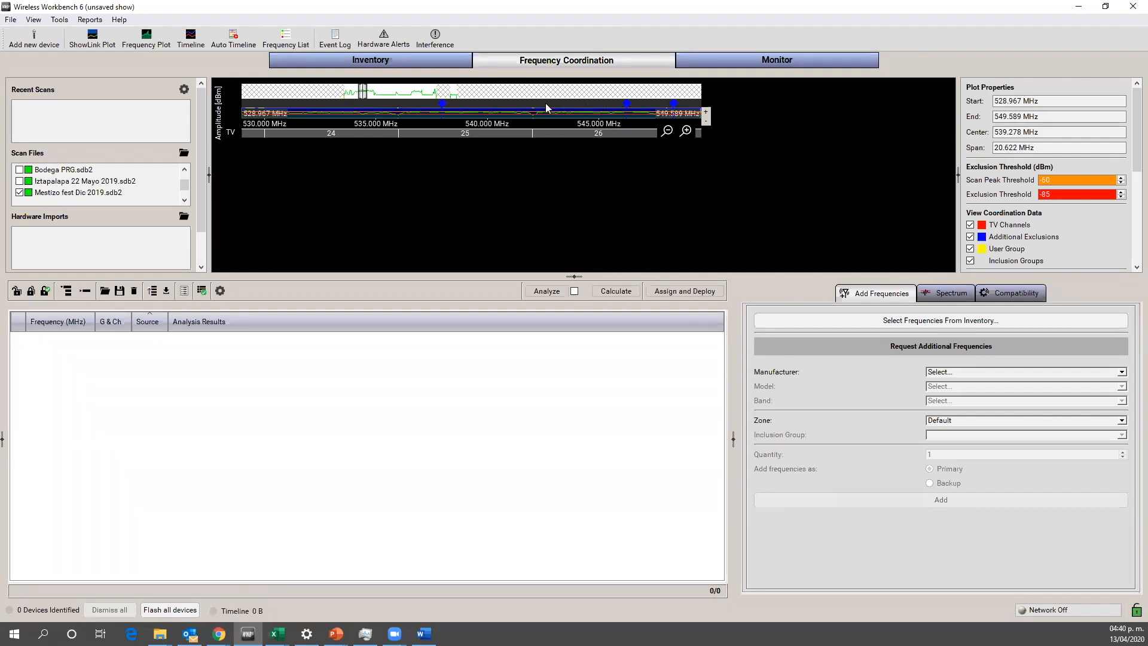
pyautogui.moveTo(545, 102); pyautogui.dragTo(554, 108)
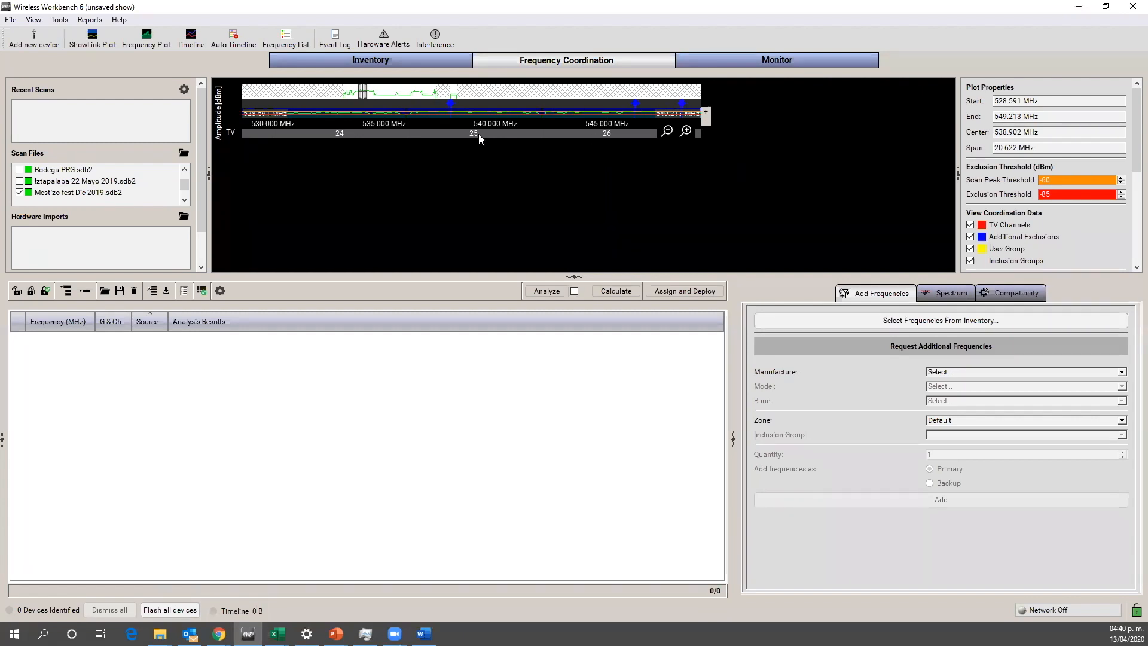
# Step: Close Wireless Workbench without saving the show file
pyautogui.click(1131, 7)
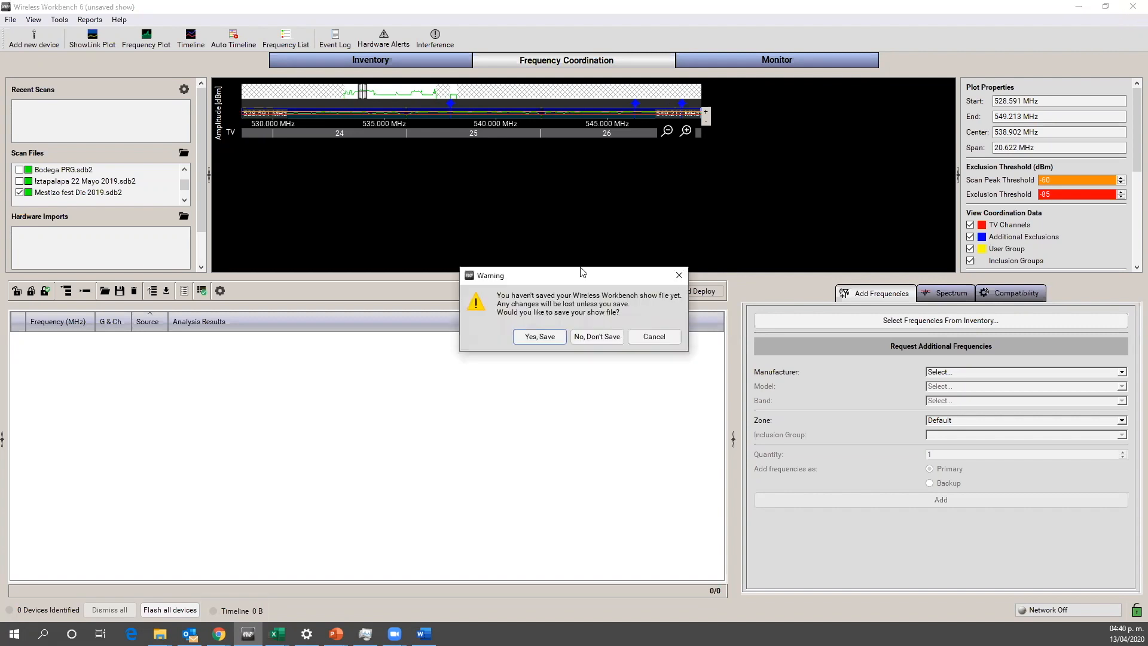
pyautogui.click(588, 338)
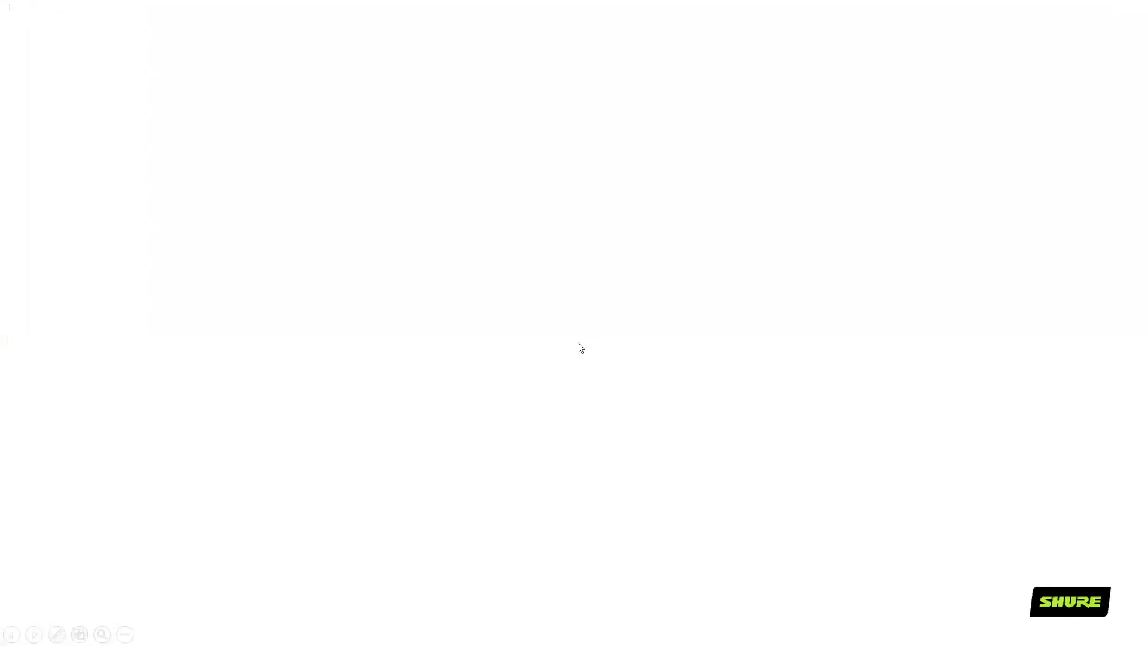
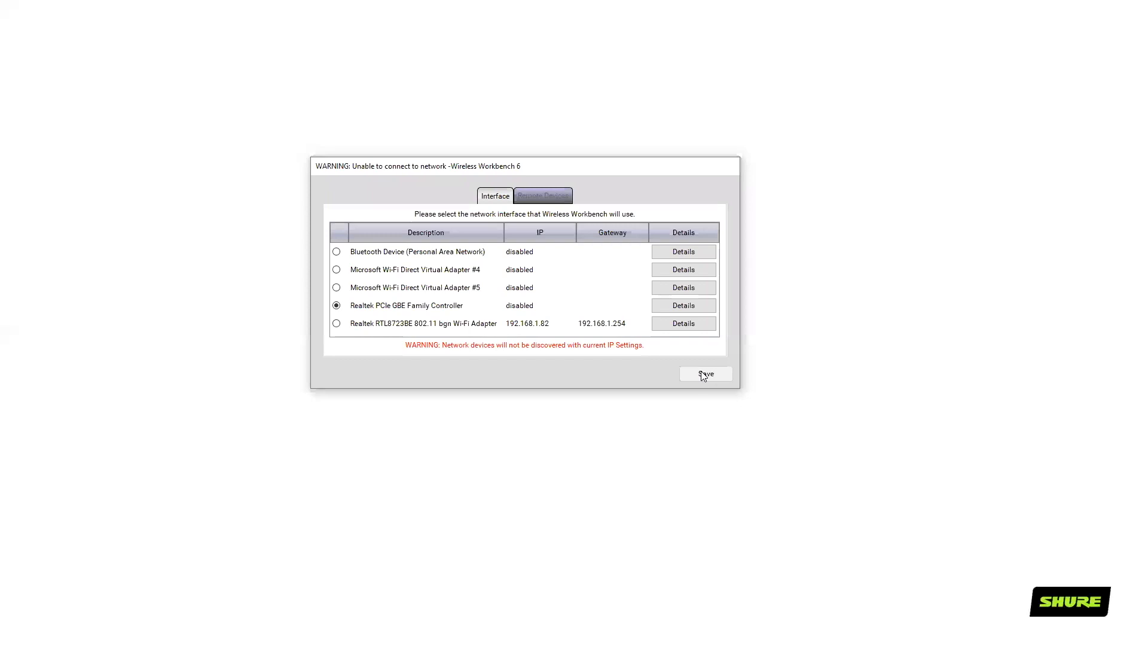
# Step: Start with a new empty show in a maximized window and display its inventory
pyautogui.click(556, 296)
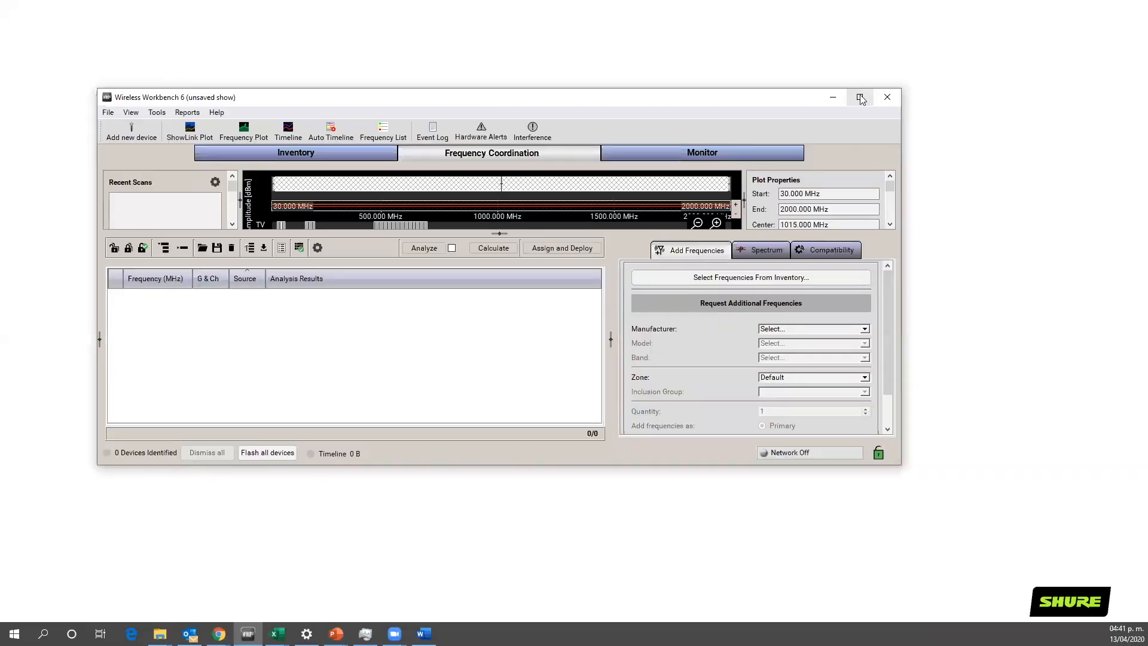
pyautogui.click(861, 100)
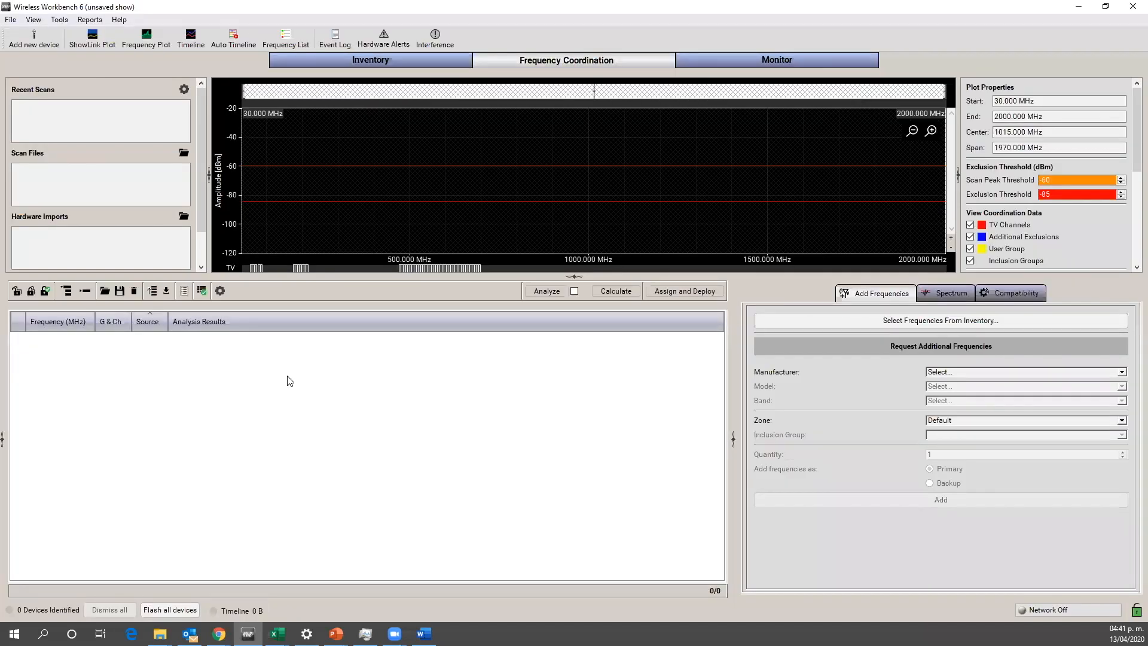
pyautogui.click(347, 56)
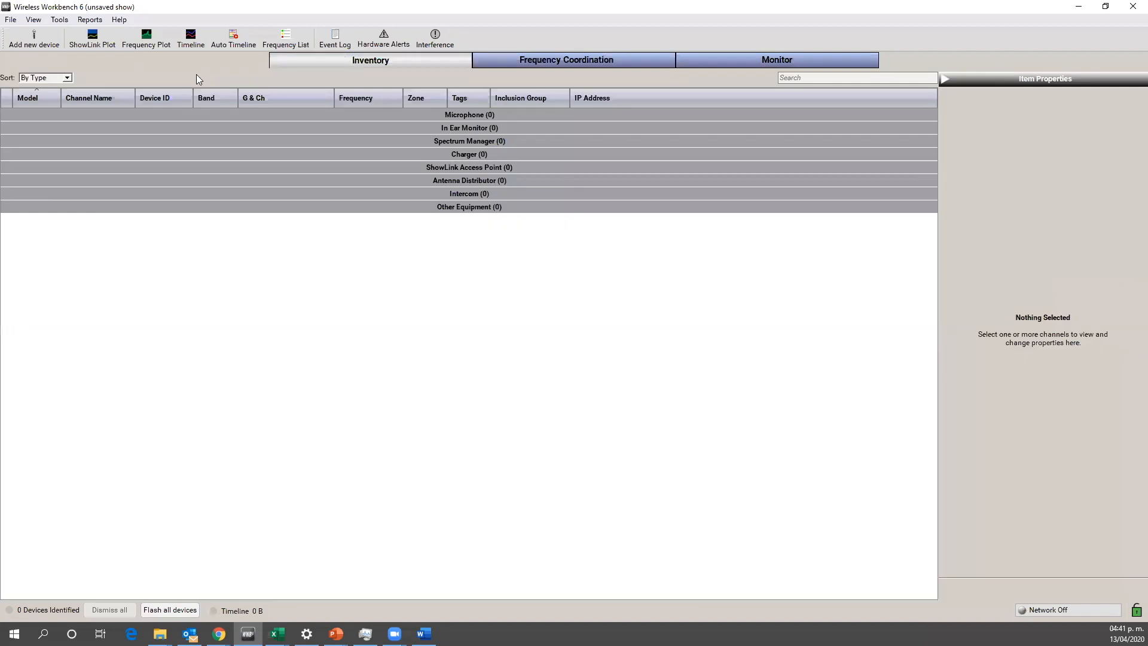
# Step: Add four Shure AD4Q-A devices in band G55 to the inventory
pyautogui.click(34, 38)
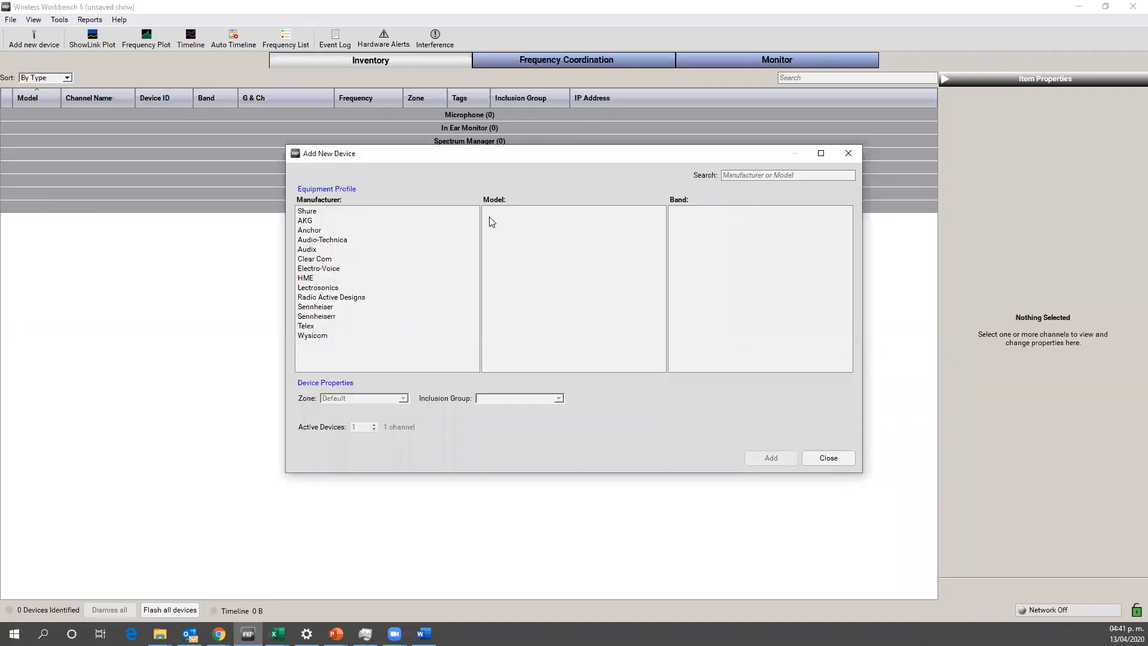
pyautogui.click(365, 211)
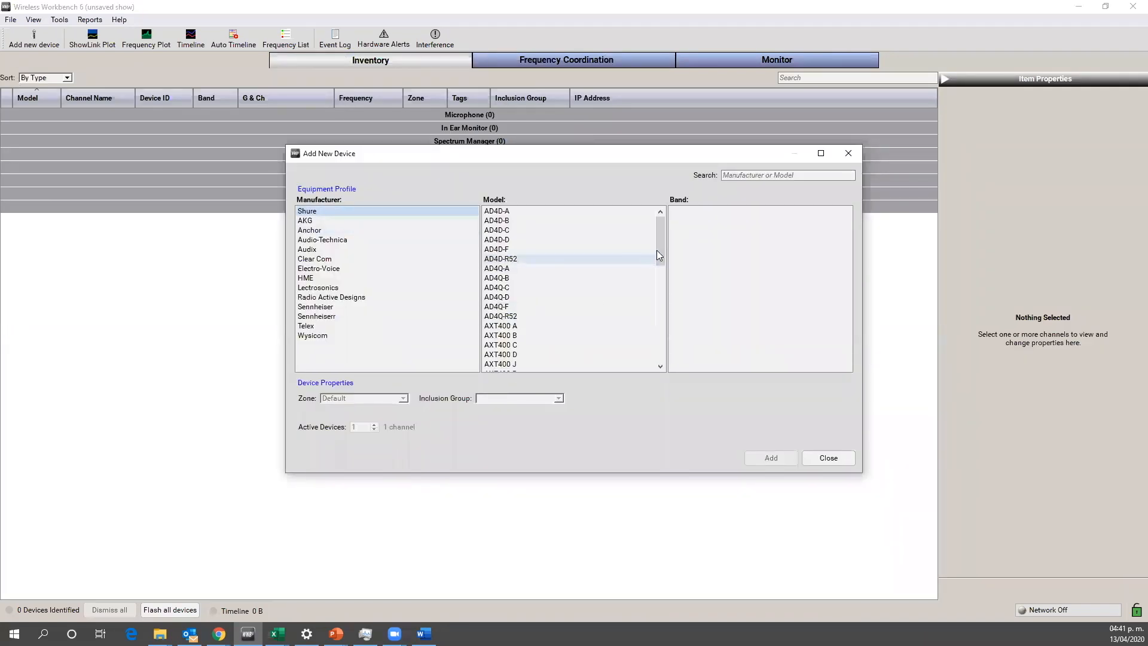
pyautogui.moveTo(660, 248); pyautogui.dragTo(661, 260)
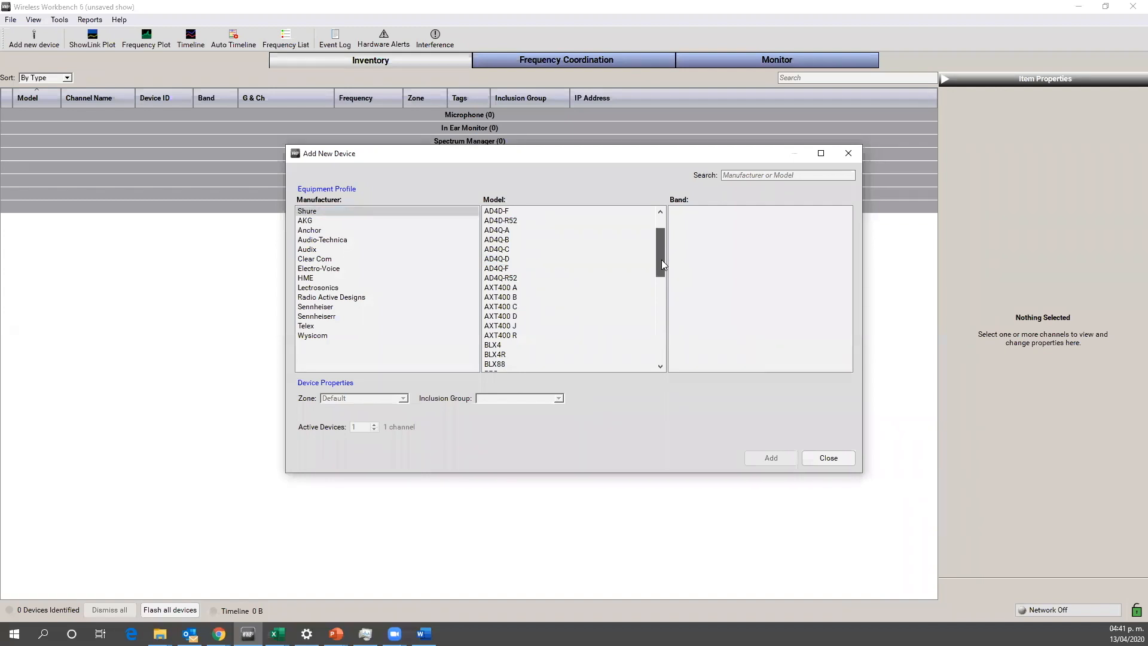
pyautogui.click(514, 231)
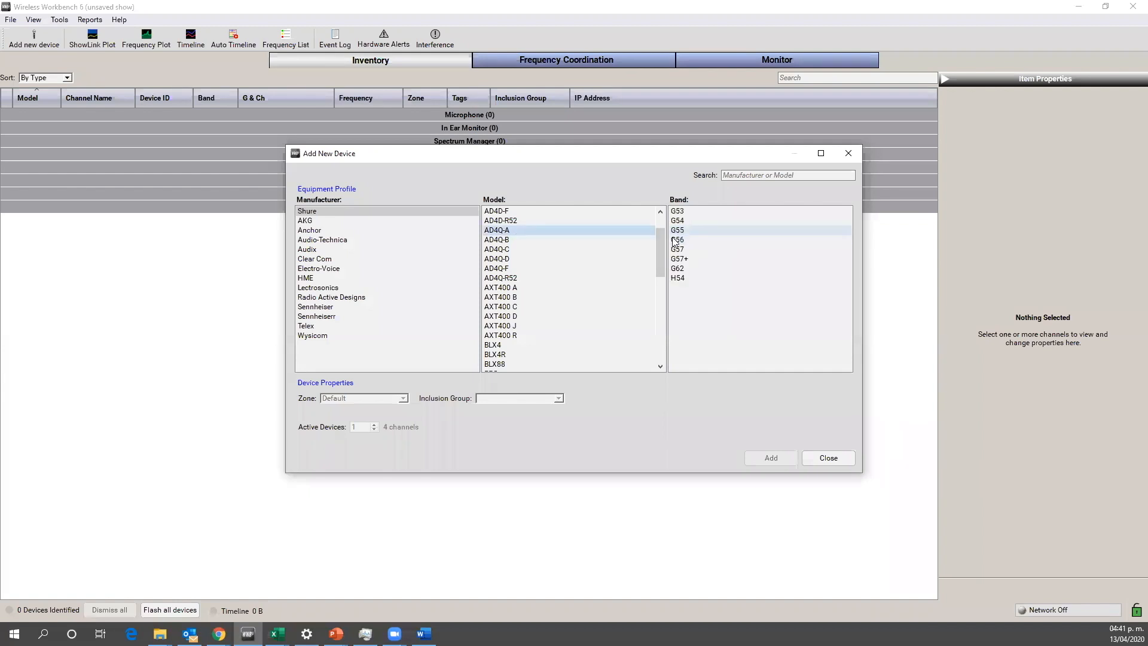
pyautogui.click(682, 231)
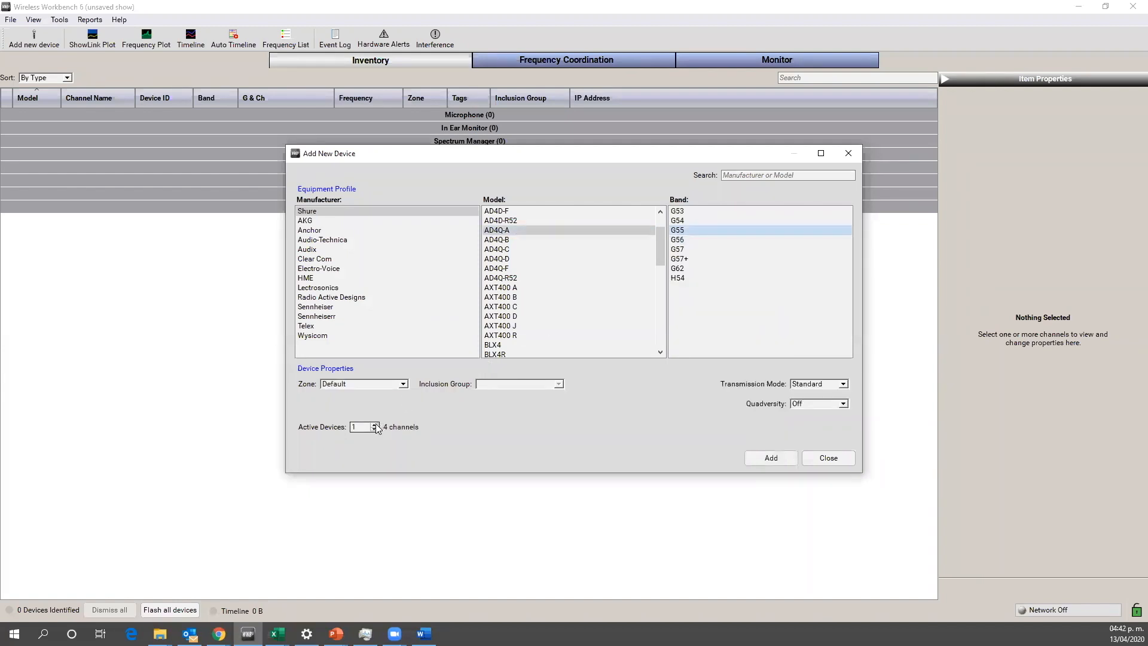
pyautogui.click(375, 424)
pyautogui.click(375, 424)
pyautogui.click(375, 423)
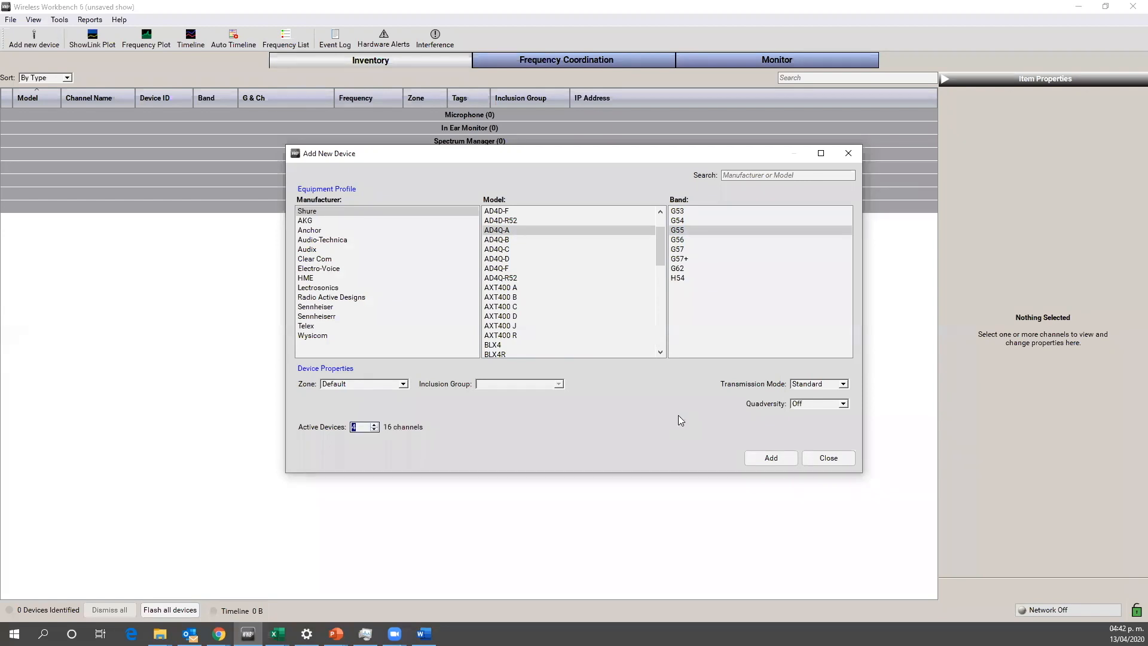
pyautogui.click(770, 458)
# Step: Add four Shure PSM1000 in-ear monitor devices in band G10 to the inventory
pyautogui.scroll(-3, 663, 281)
pyautogui.scroll(-6, 662, 299)
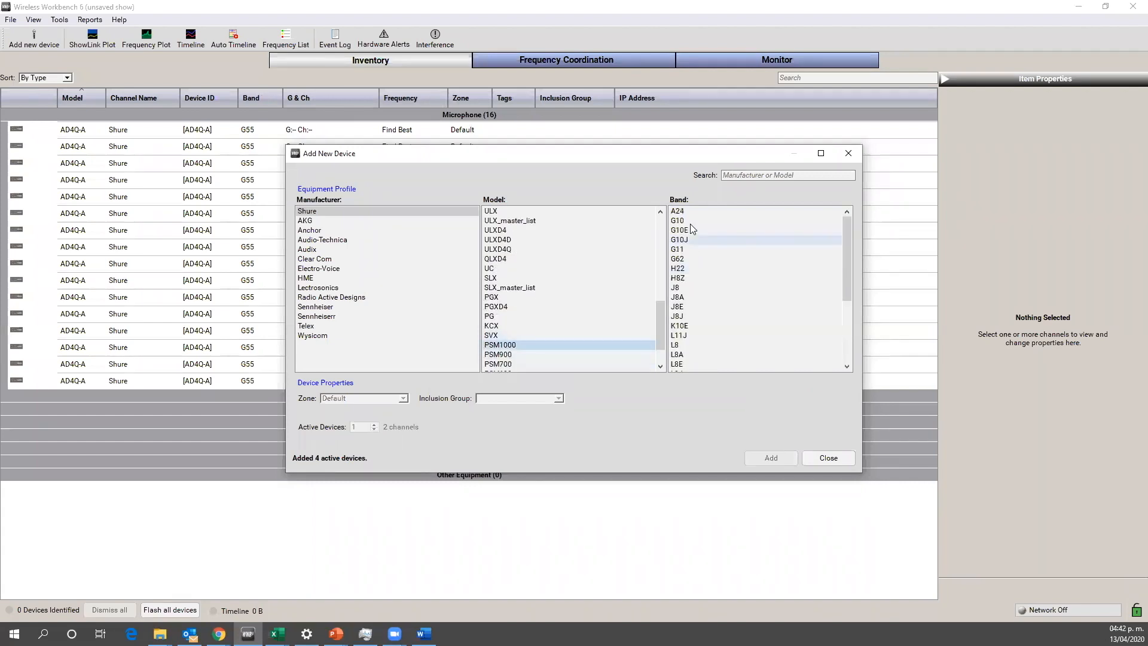
pyautogui.click(690, 221)
pyautogui.click(375, 425)
pyautogui.click(375, 425)
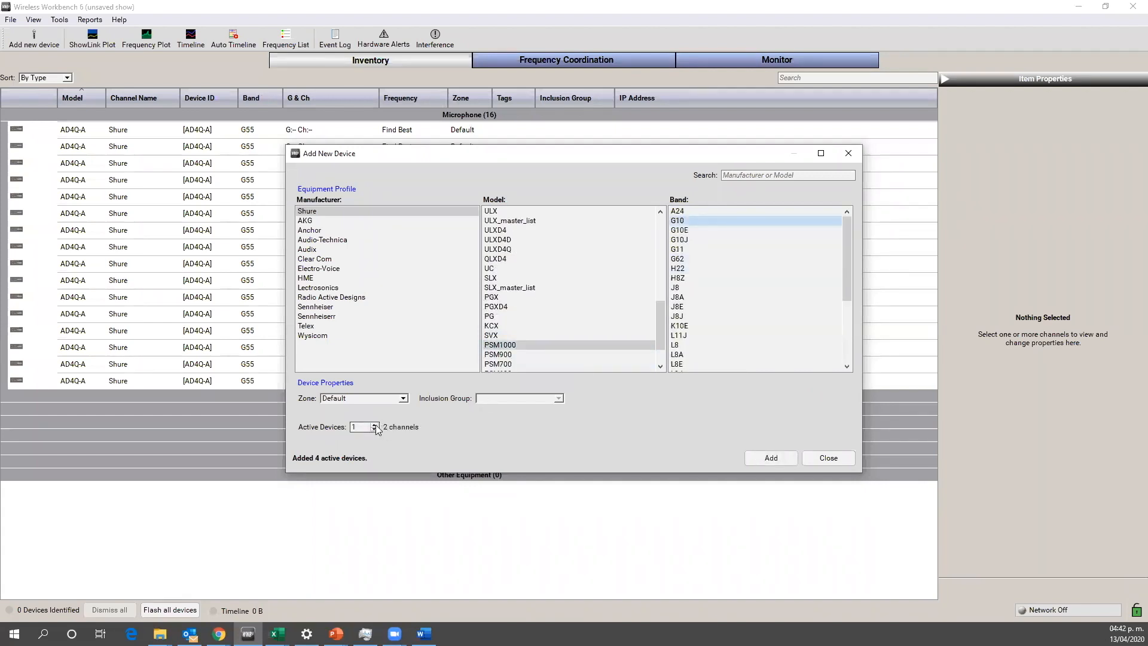
pyautogui.click(375, 425)
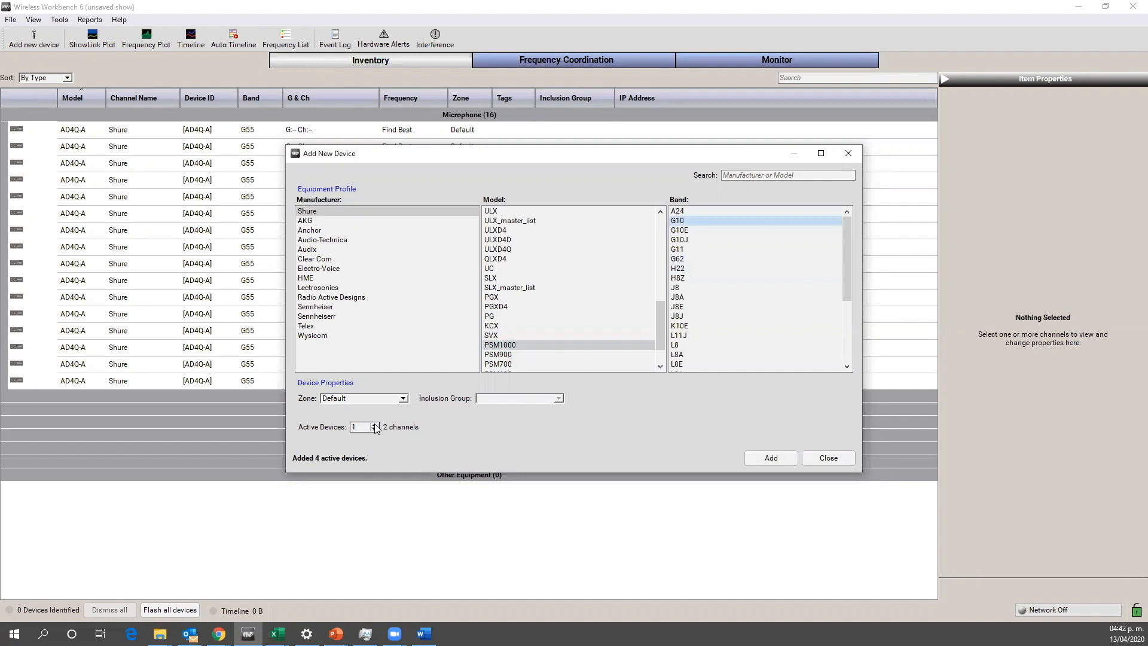
pyautogui.click(767, 459)
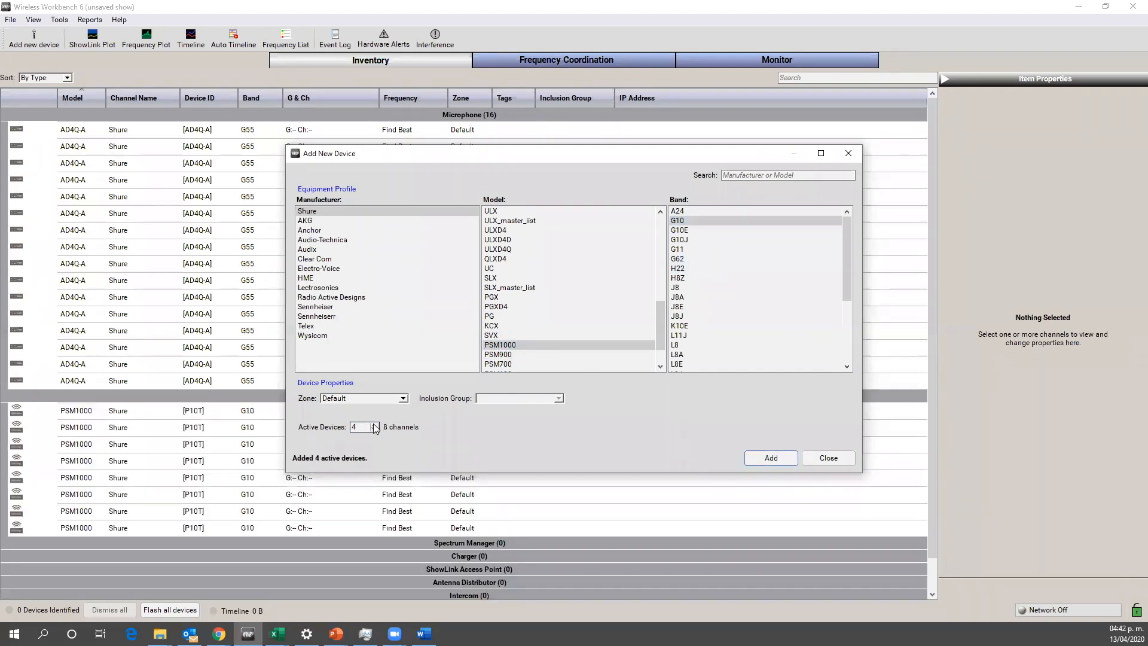
# Step: Add one more PSM1000 device in band G10 and finish adding devices
pyautogui.click(375, 429)
pyautogui.click(374, 429)
pyautogui.click(766, 456)
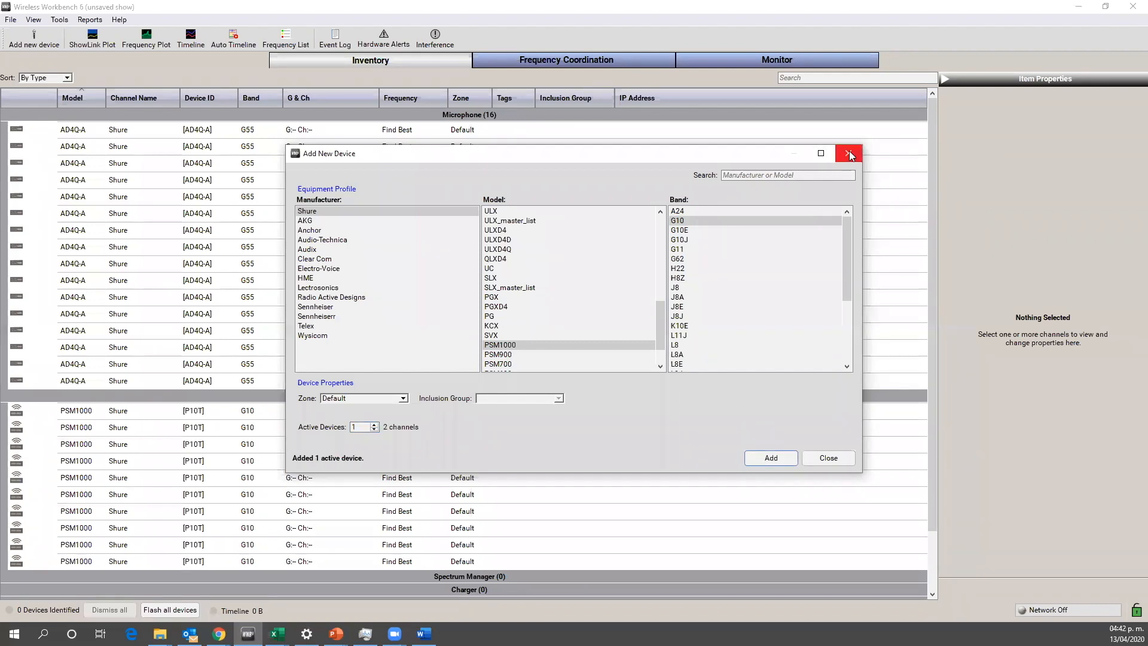
pyautogui.click(849, 152)
# Step: Select all sixteen AD4Q-A microphone channels and apply a cyan color to them
pyautogui.click(537, 131)
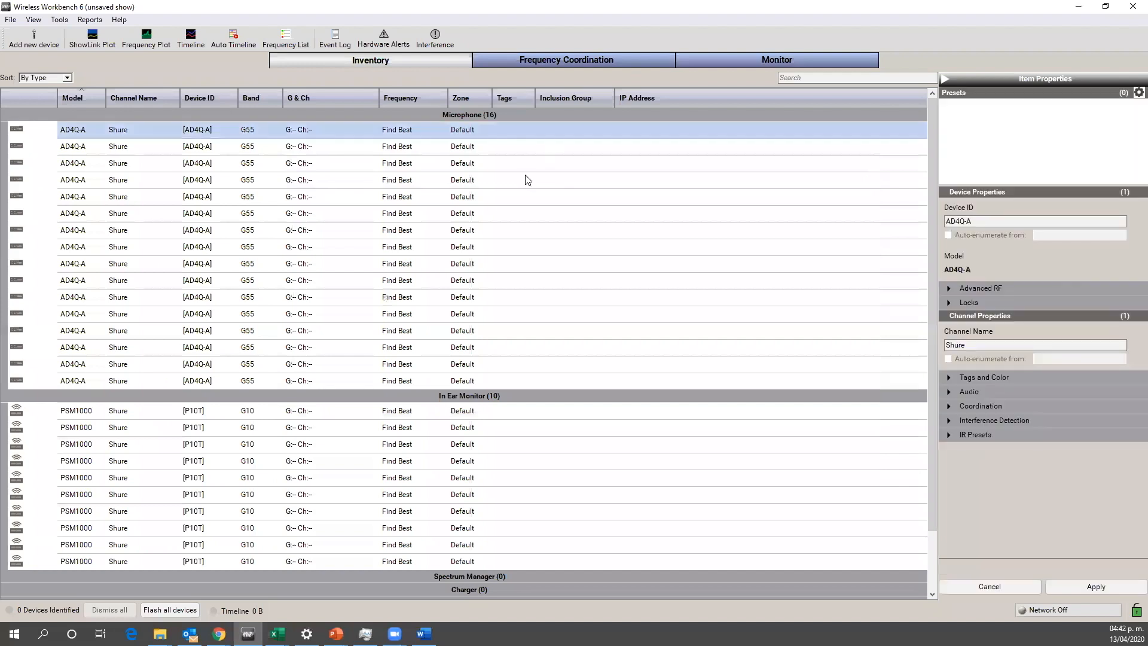
pyautogui.hotkey('shift', 'Down')
pyautogui.hotkey('shift', 'Down')
pyautogui.hotkey('shift', 'Down')
pyautogui.hotkey('shift', 'Down')
pyautogui.hotkey('shift', 'Down')
pyautogui.hotkey('shift', 'Down')
pyautogui.hotkey('shift', 'Down')
pyautogui.hotkey('shift', 'Down')
pyautogui.hotkey('shift', 'Down')
pyautogui.hotkey('shift', 'Down')
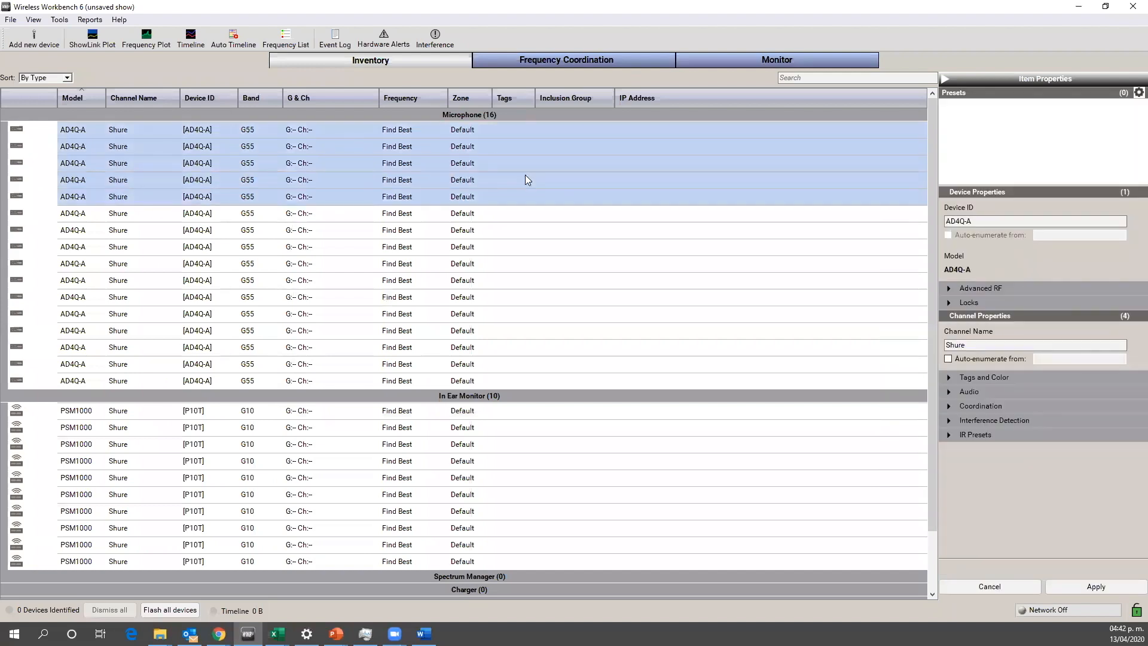
pyautogui.hotkey('shift', 'Down')
pyautogui.hotkey('shift', 'Down')
pyautogui.hotkey('shift', 'Down')
pyautogui.hotkey('shift', 'Down')
pyautogui.hotkey('shift', 'Down')
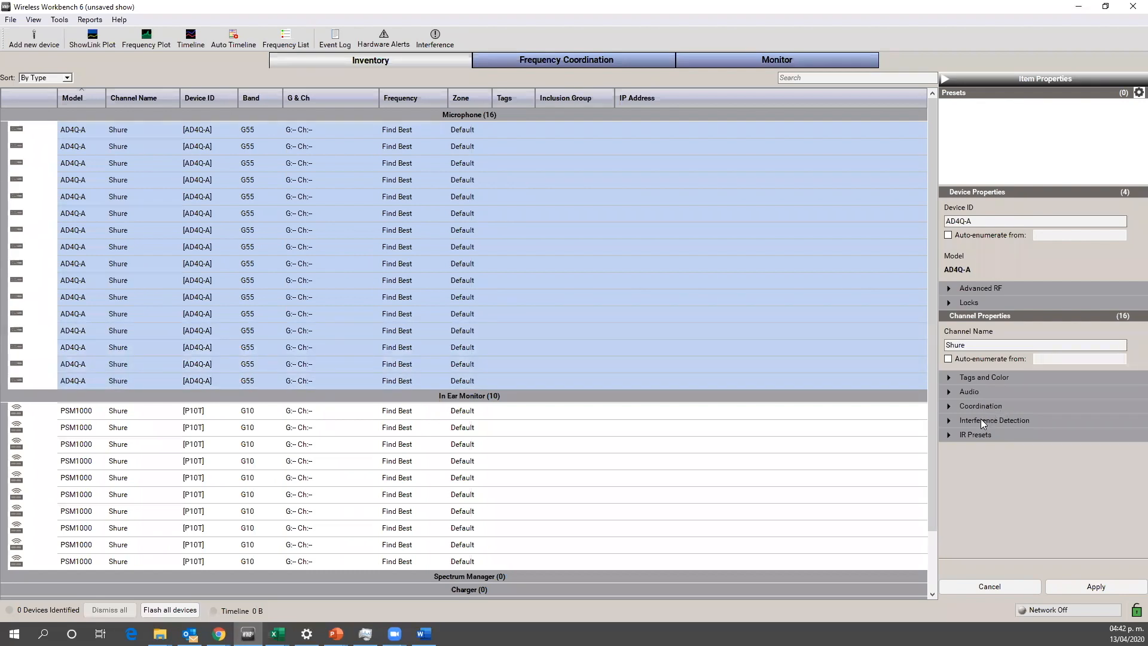
pyautogui.click(976, 378)
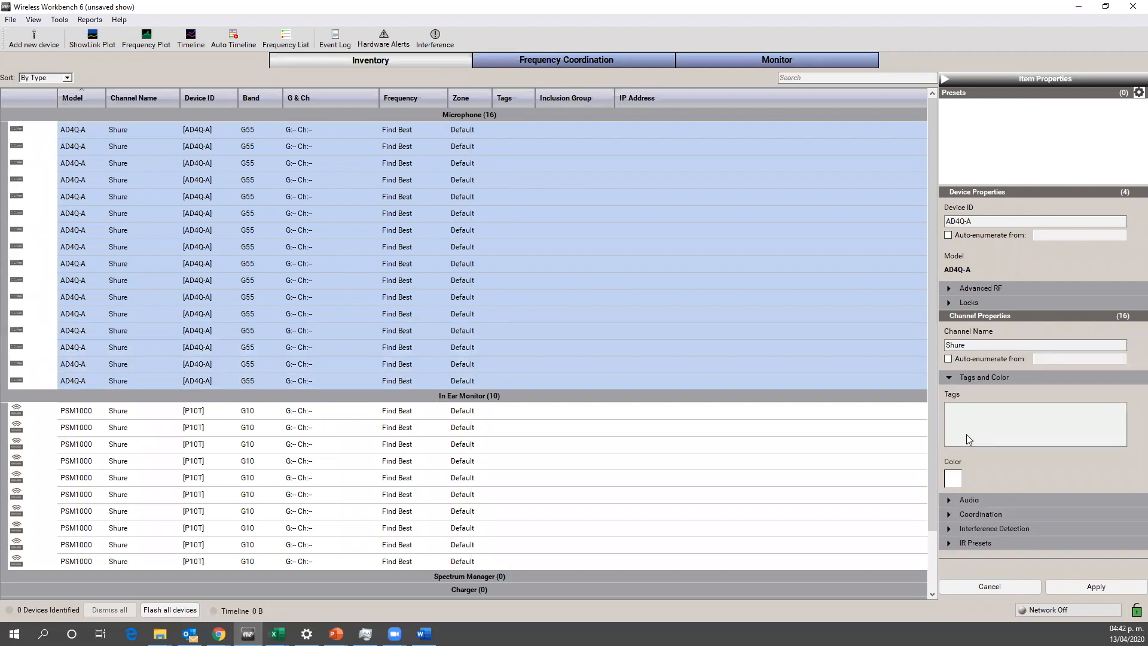
pyautogui.click(954, 478)
pyautogui.click(533, 296)
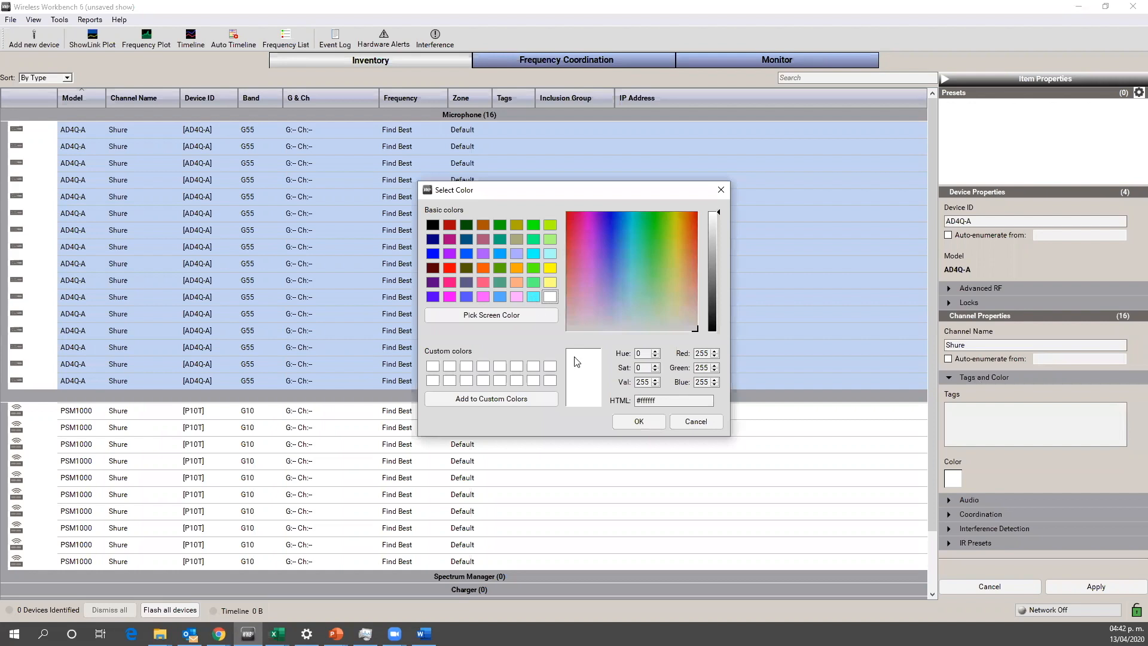
pyautogui.click(639, 422)
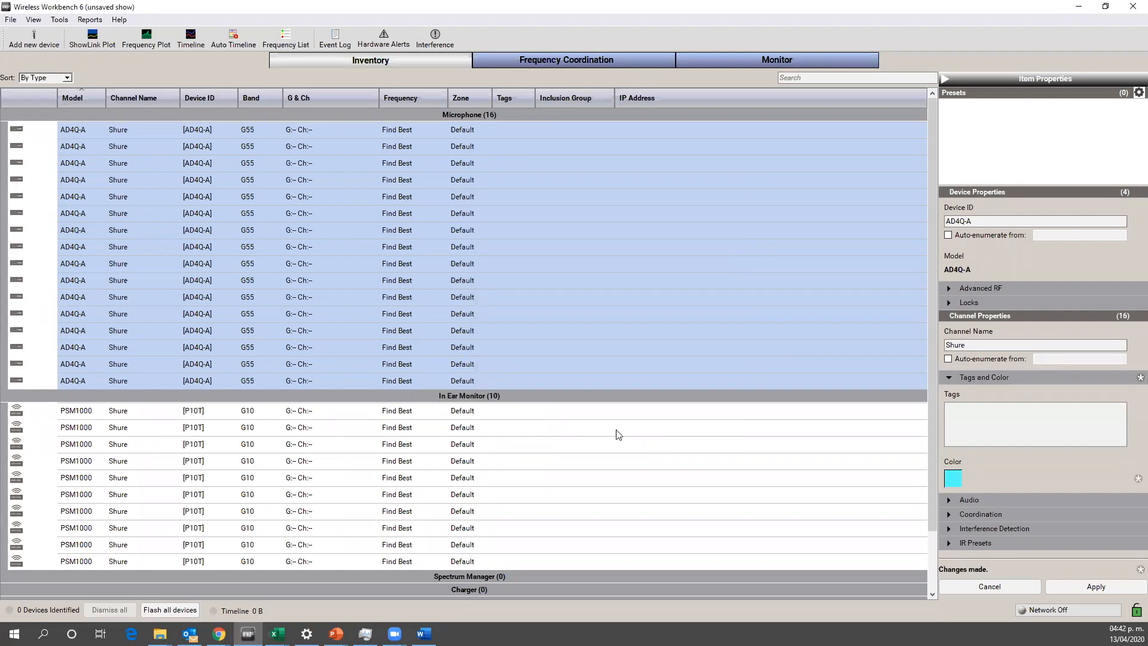
pyautogui.click(1086, 588)
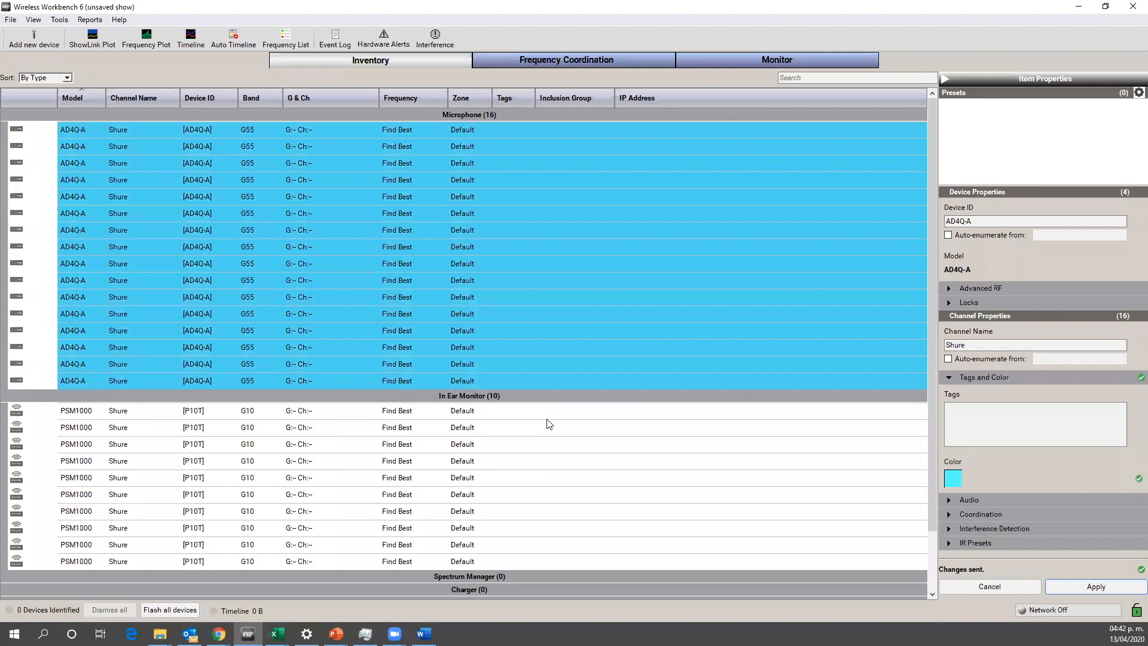
# Step: Select all ten PSM1000 in-ear monitor channels and assign them a yellow color
pyautogui.click(520, 410)
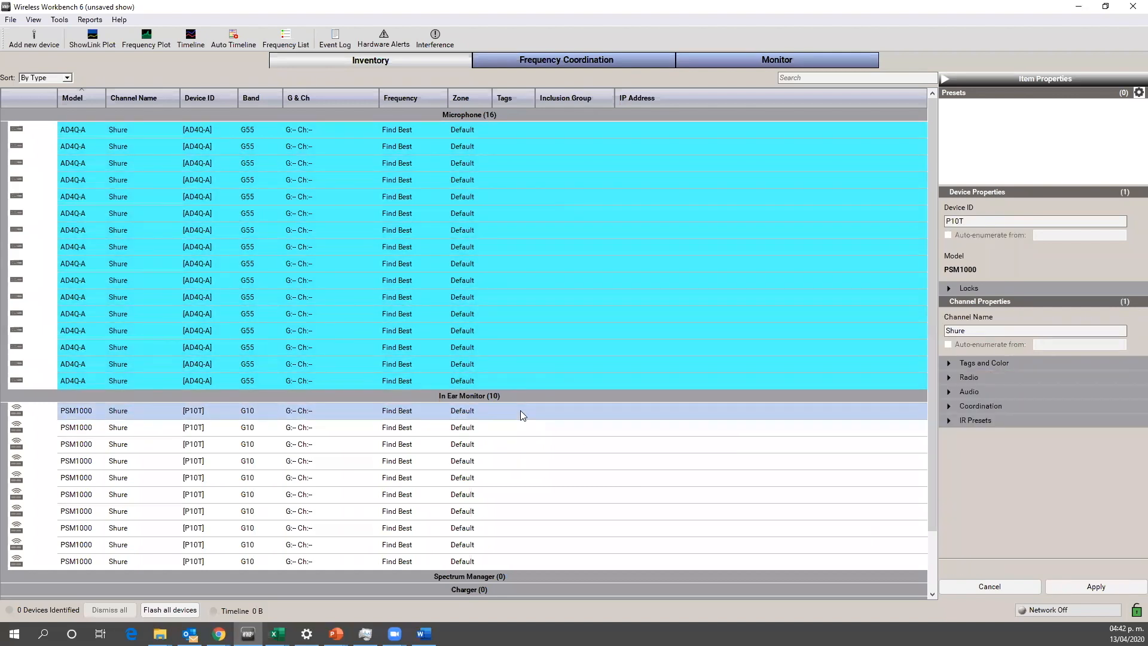
pyautogui.hotkey('shift', 'Down')
pyautogui.hotkey('shift', 'Down')
pyautogui.hotkey('shift', 'Down')
pyautogui.hotkey('shift', 'Down')
pyautogui.hotkey('shift', 'Down')
pyautogui.hotkey('shift', 'Down')
pyautogui.hotkey('shift', 'Down')
pyautogui.hotkey('shift', 'Down')
pyautogui.hotkey('shift', 'Down')
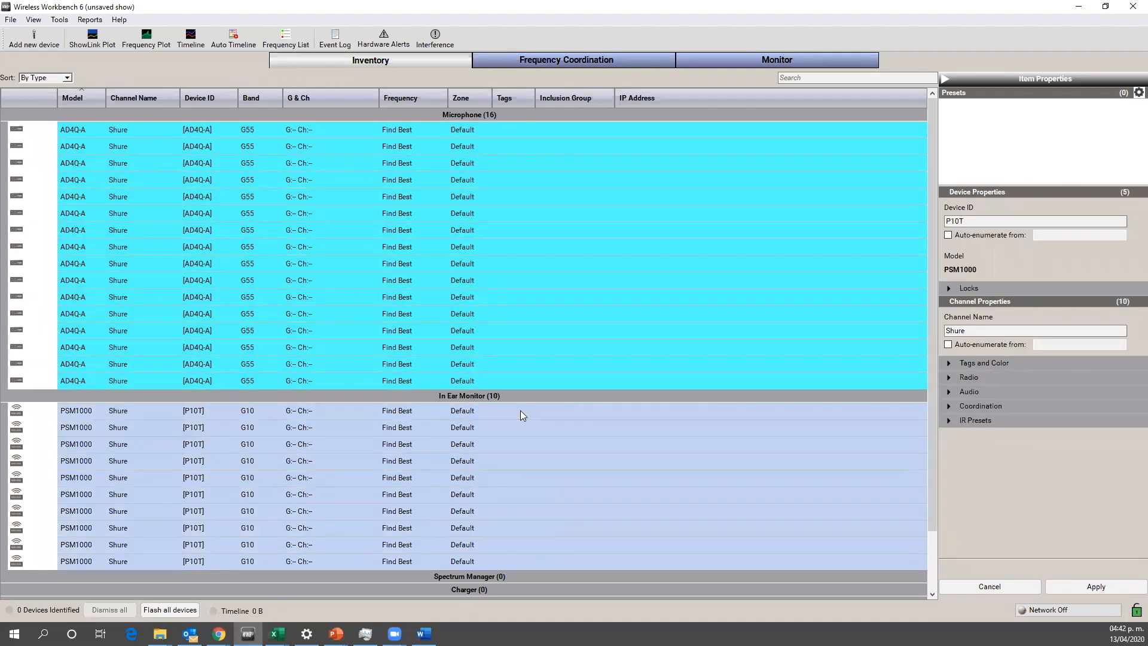
pyautogui.rightClick(641, 479)
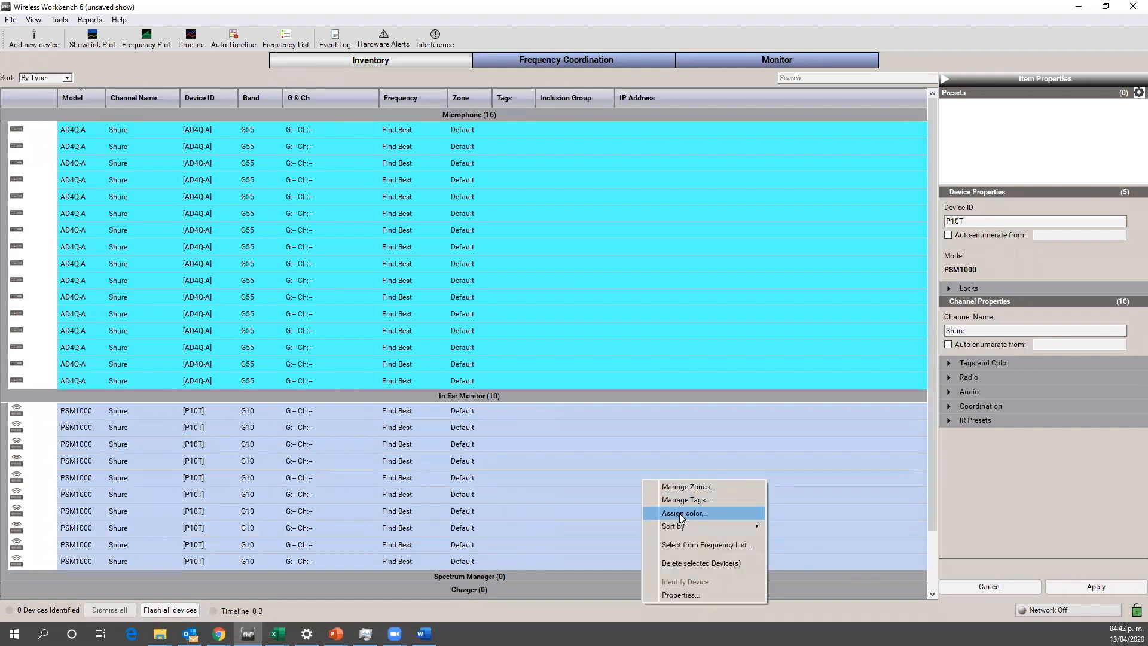
pyautogui.click(680, 513)
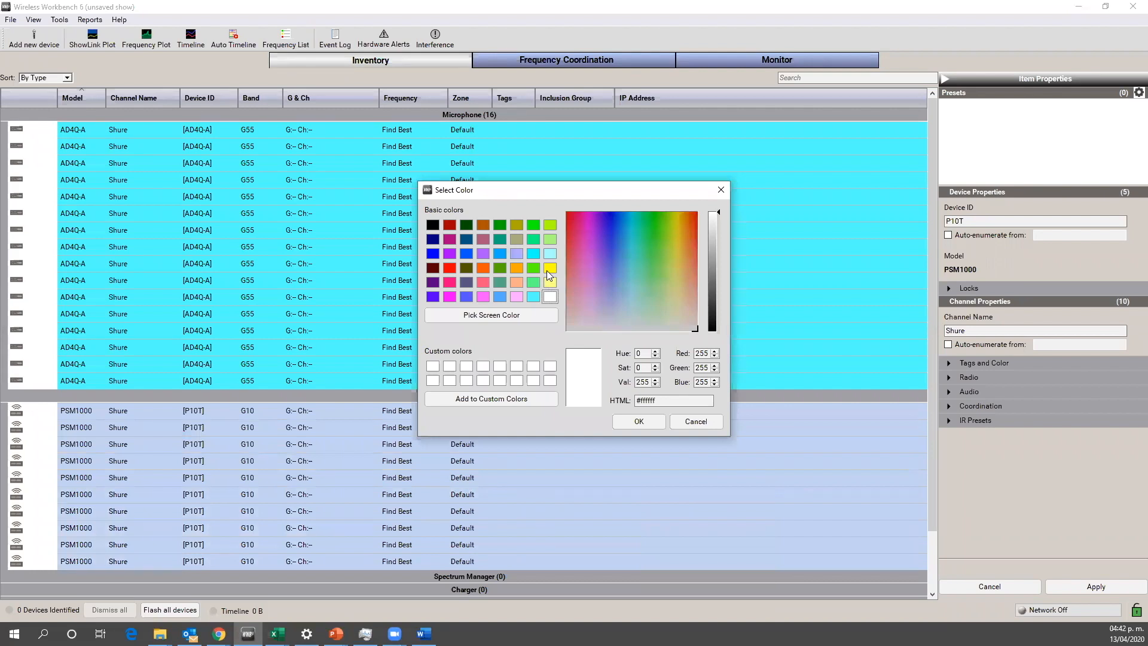
pyautogui.click(549, 279)
pyautogui.click(638, 421)
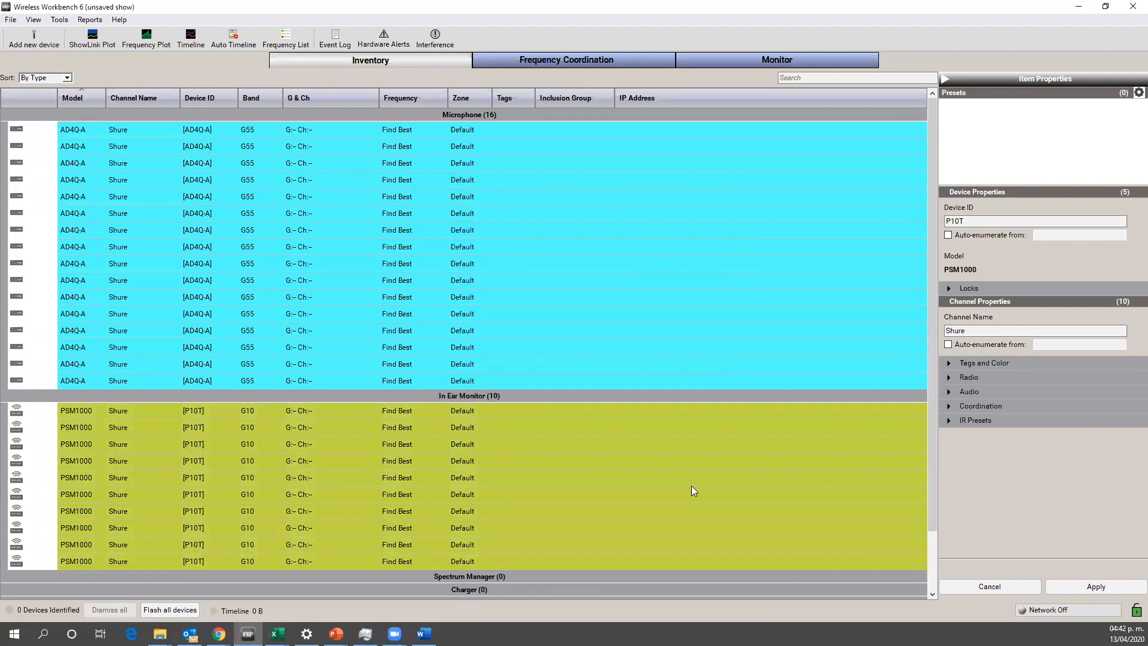
pyautogui.click(692, 477)
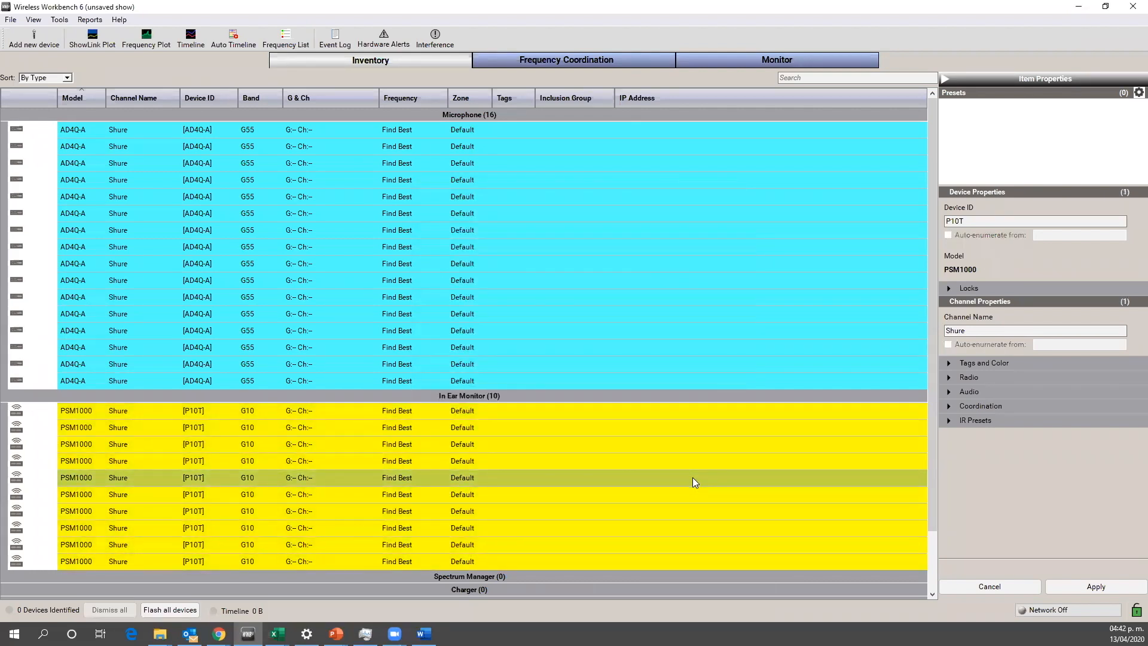
# Step: Open Frequency Coordination and review the spectrum and compatibility settings
pyautogui.click(560, 58)
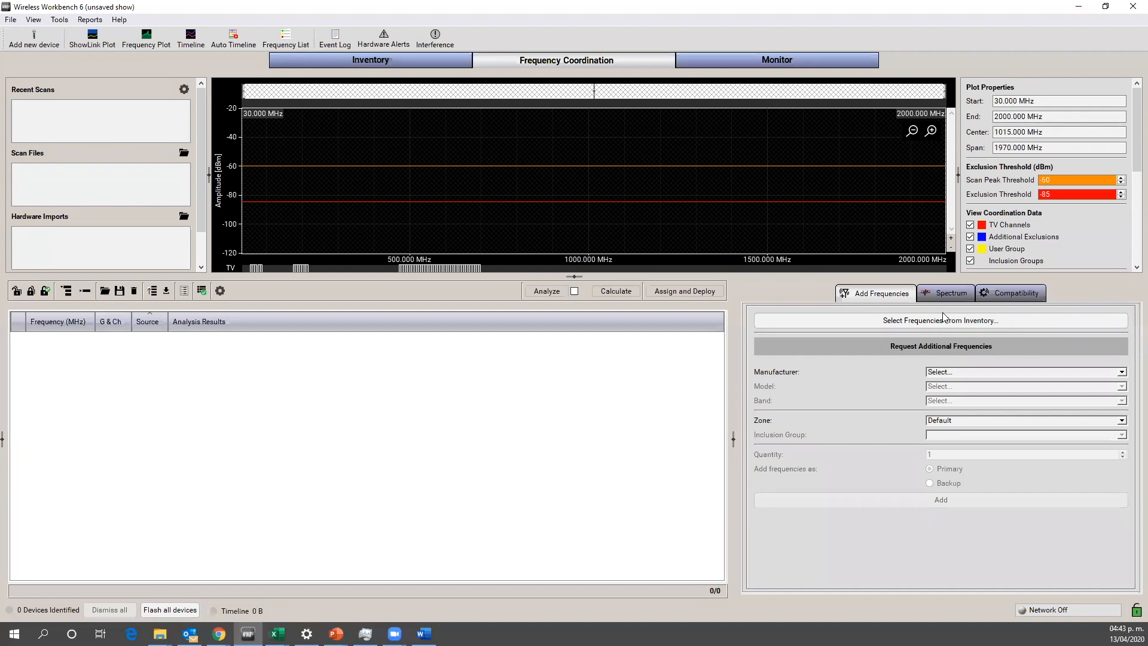
pyautogui.click(945, 293)
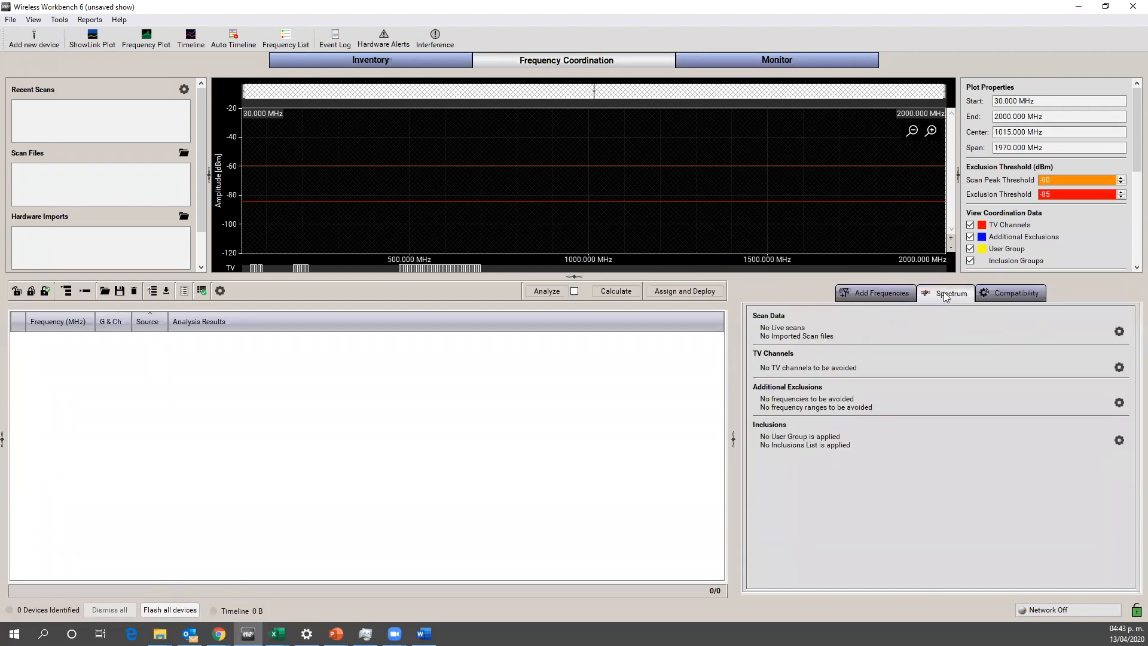
pyautogui.click(1005, 294)
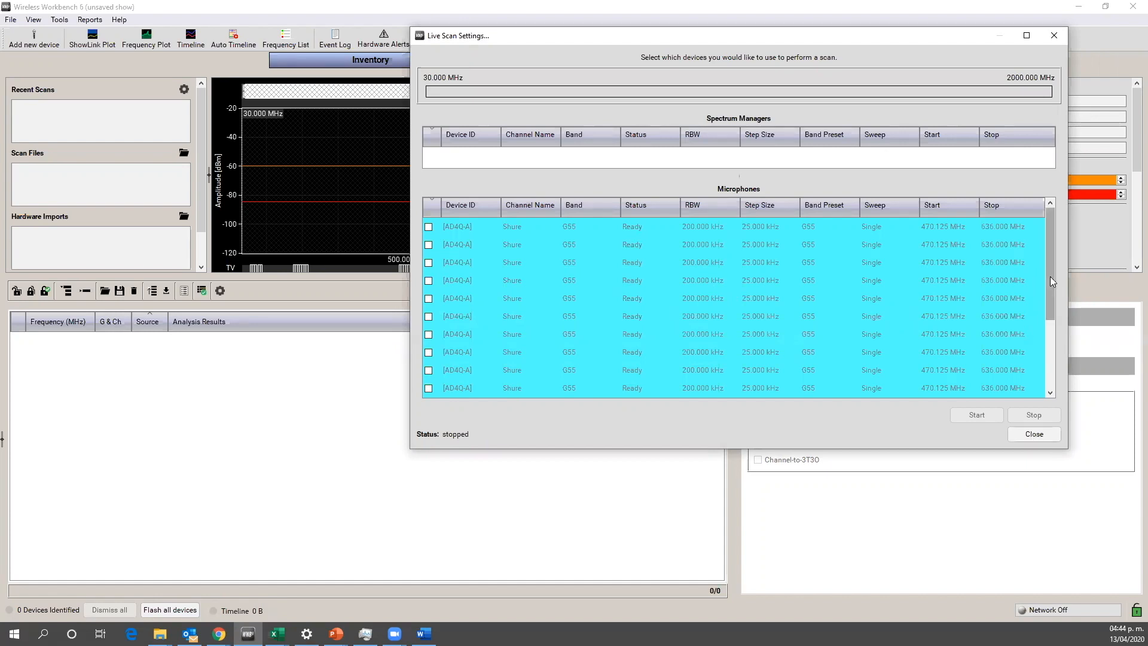
# Step: Look through the microphones available for a scan in the Live Scan Settings, then close them
pyautogui.moveTo(1050, 276); pyautogui.dragTo(1046, 300)
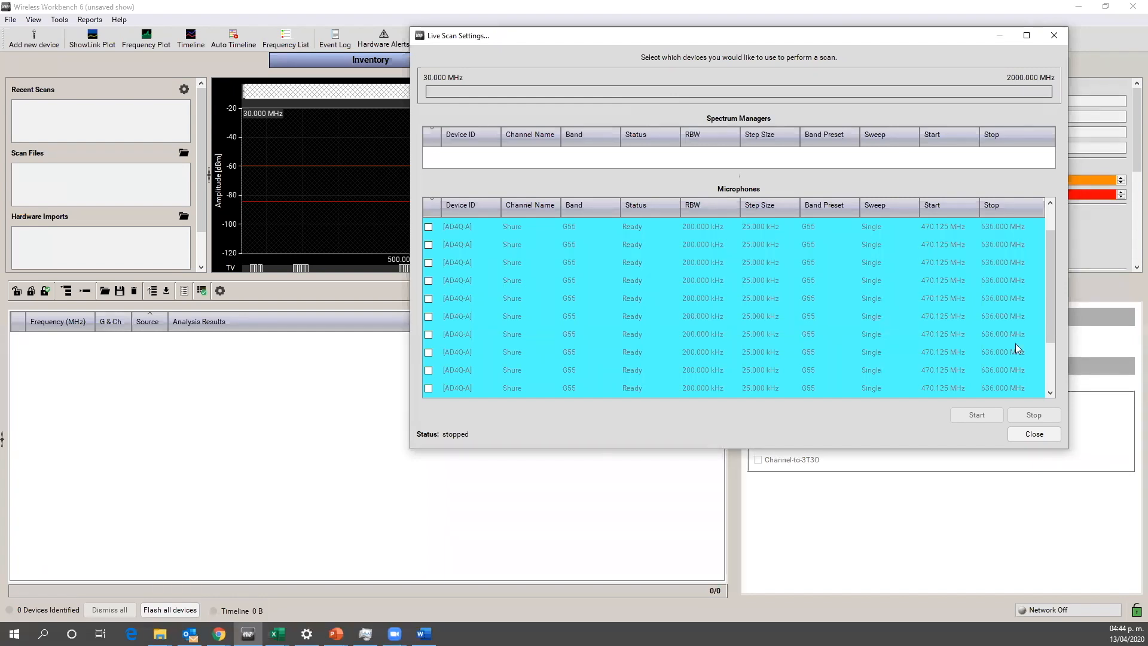
pyautogui.moveTo(1048, 291); pyautogui.dragTo(1046, 304)
pyautogui.click(1033, 434)
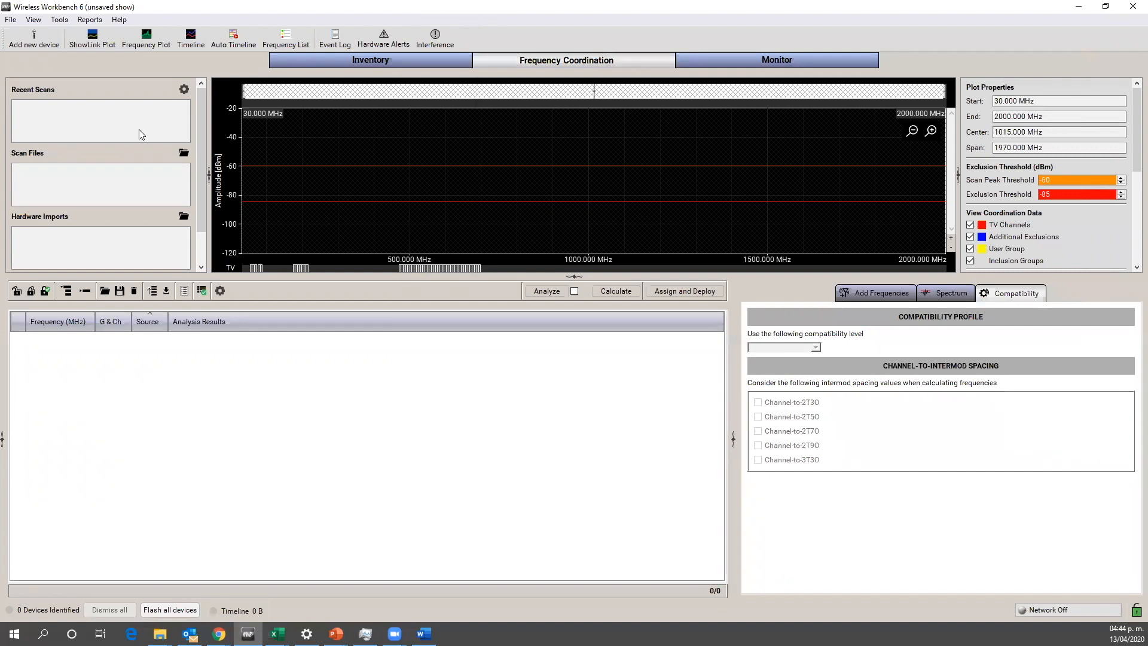
# Step: Load the scan file Corona Capital 2019.sdb2 from the Frequency Plots folder into the coordination plot
pyautogui.click(185, 155)
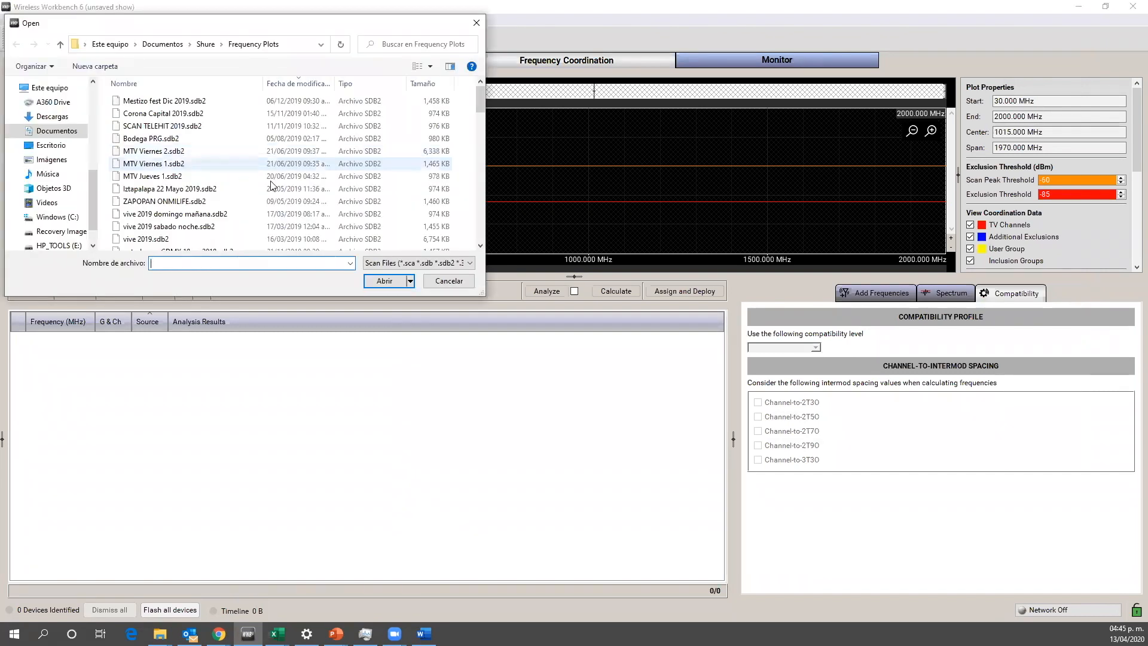
pyautogui.click(166, 116)
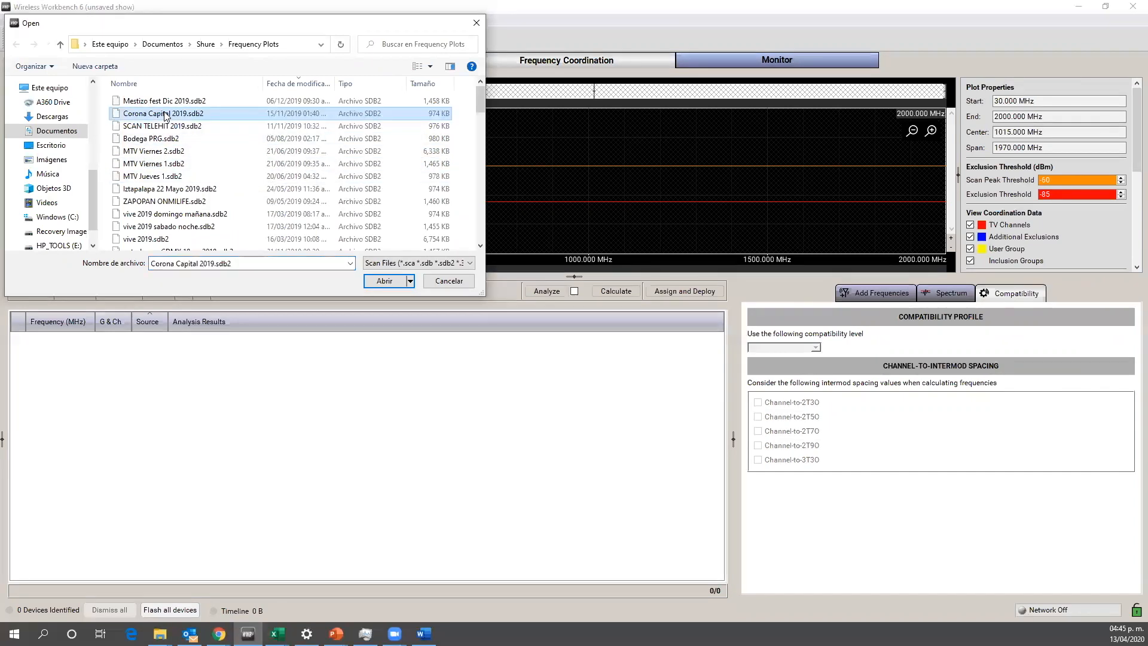
pyautogui.click(385, 281)
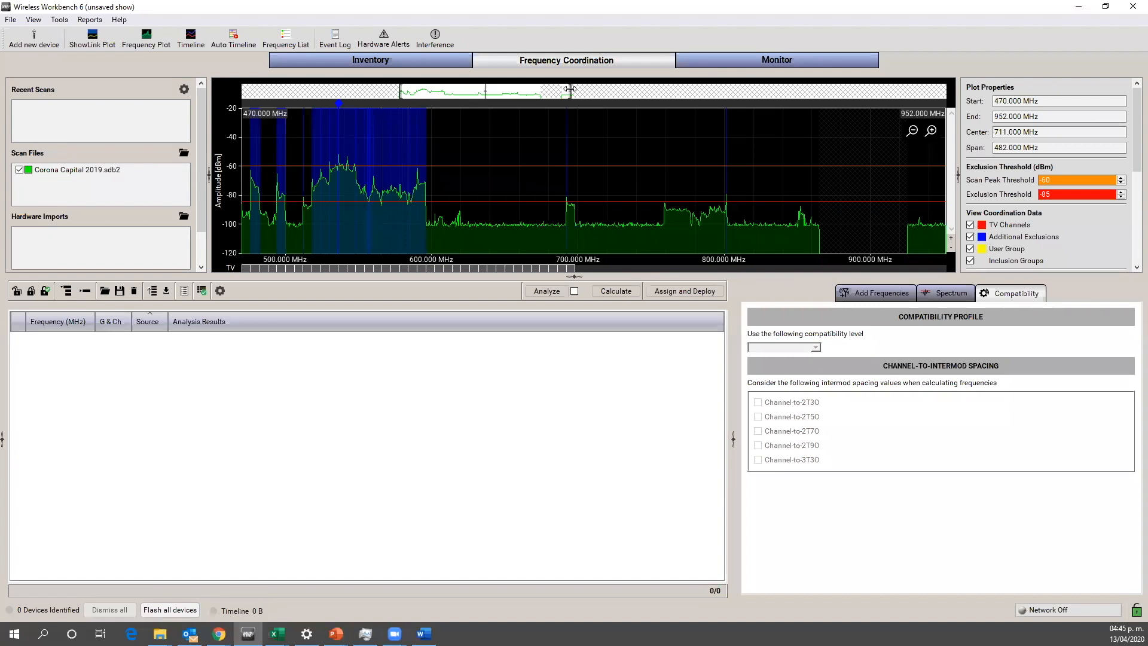
pyautogui.moveTo(568, 88); pyautogui.dragTo(566, 88)
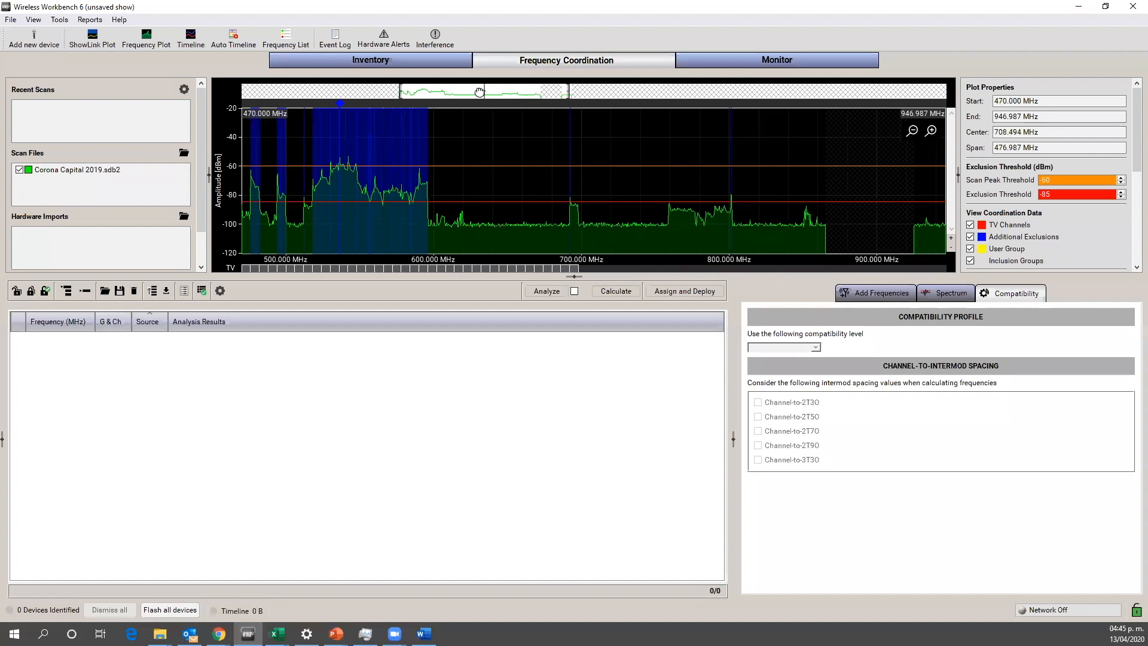
# Step: Lower the exclusion threshold on the scan plot to -90 dBm
pyautogui.moveTo(480, 91); pyautogui.dragTo(481, 91)
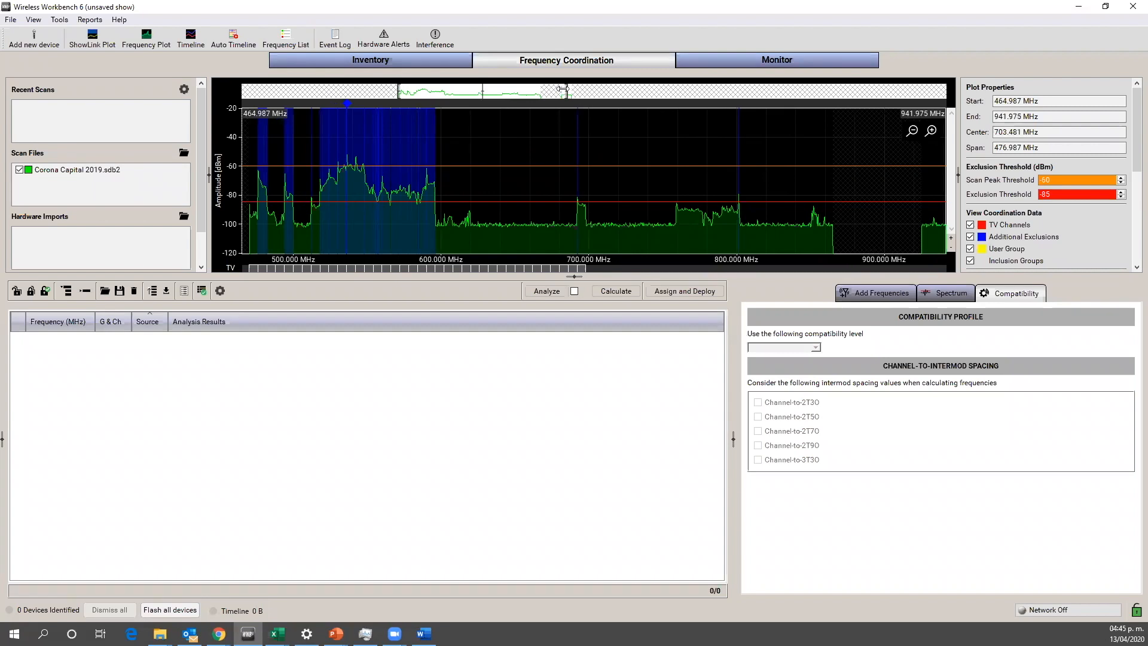
pyautogui.moveTo(563, 89); pyautogui.dragTo(573, 90)
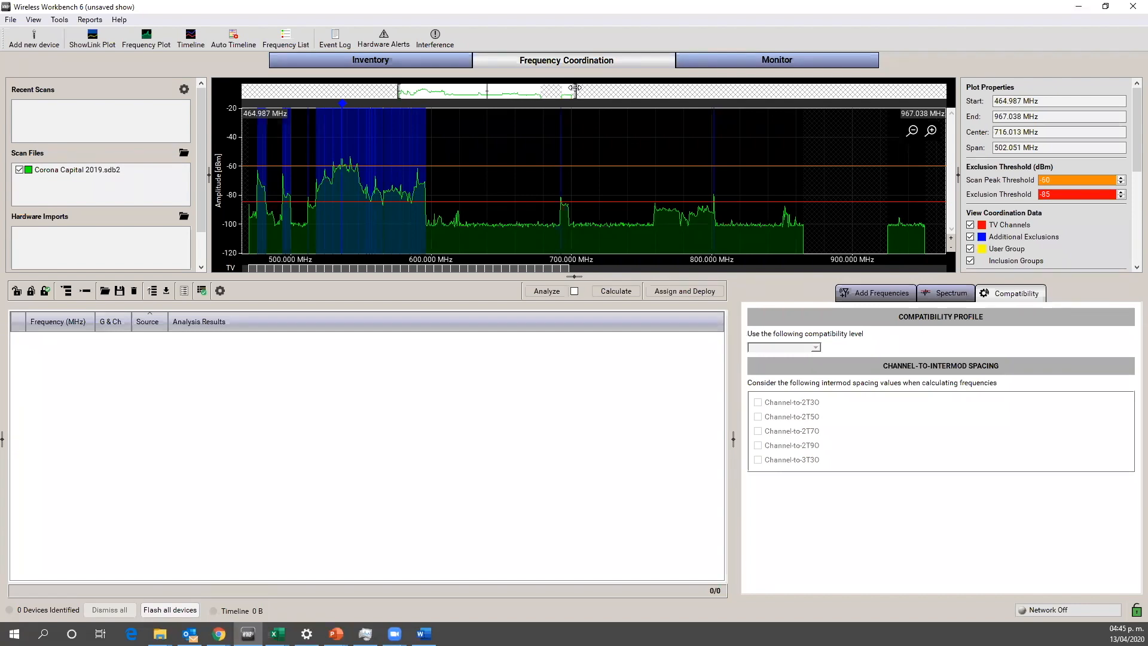
pyautogui.moveTo(574, 88); pyautogui.dragTo(480, 97)
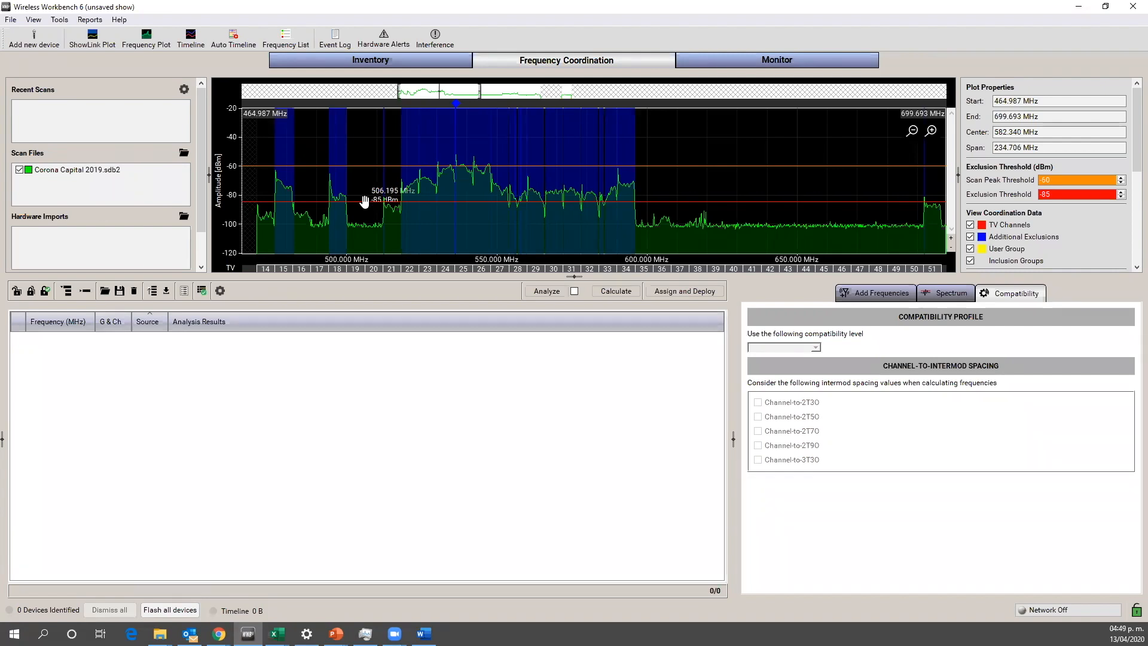
pyautogui.moveTo(364, 201); pyautogui.dragTo(367, 215)
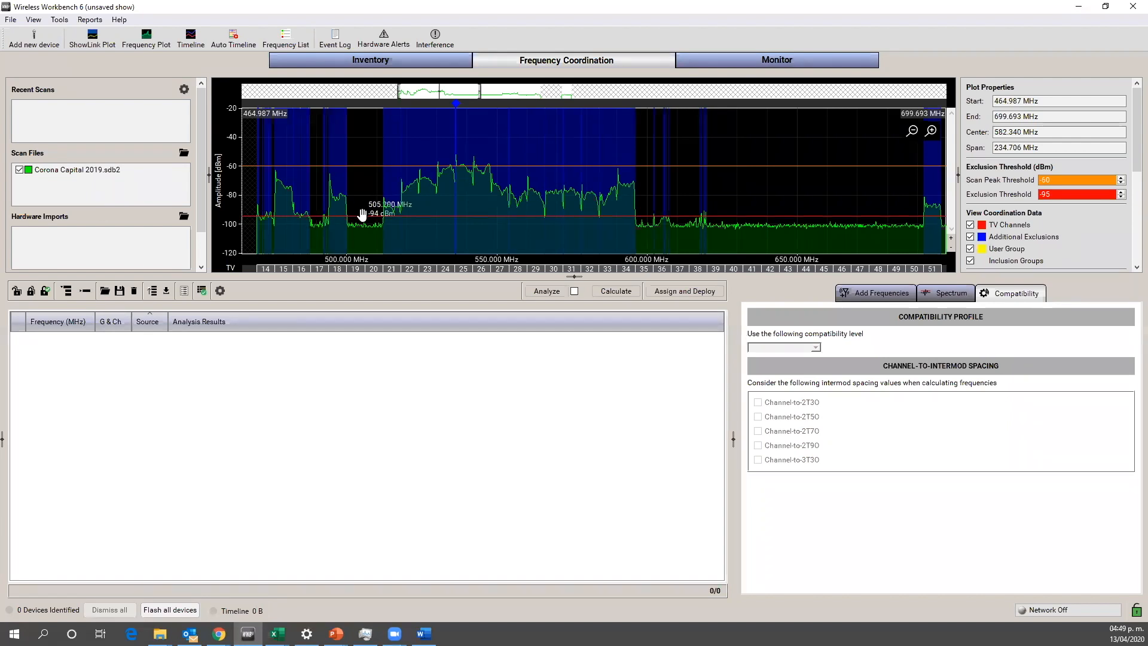
pyautogui.moveTo(361, 213); pyautogui.dragTo(362, 207)
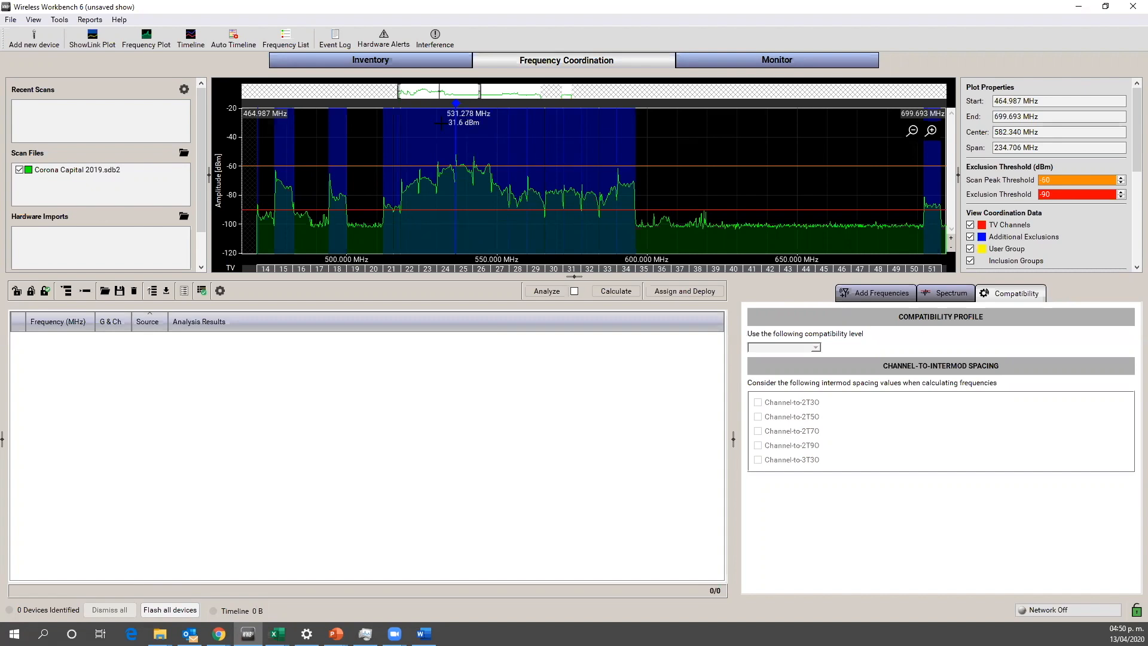
# Step: Examine the profile options for the detected scan peak at 536.325 MHz, then dismiss them
pyautogui.moveTo(456, 102)
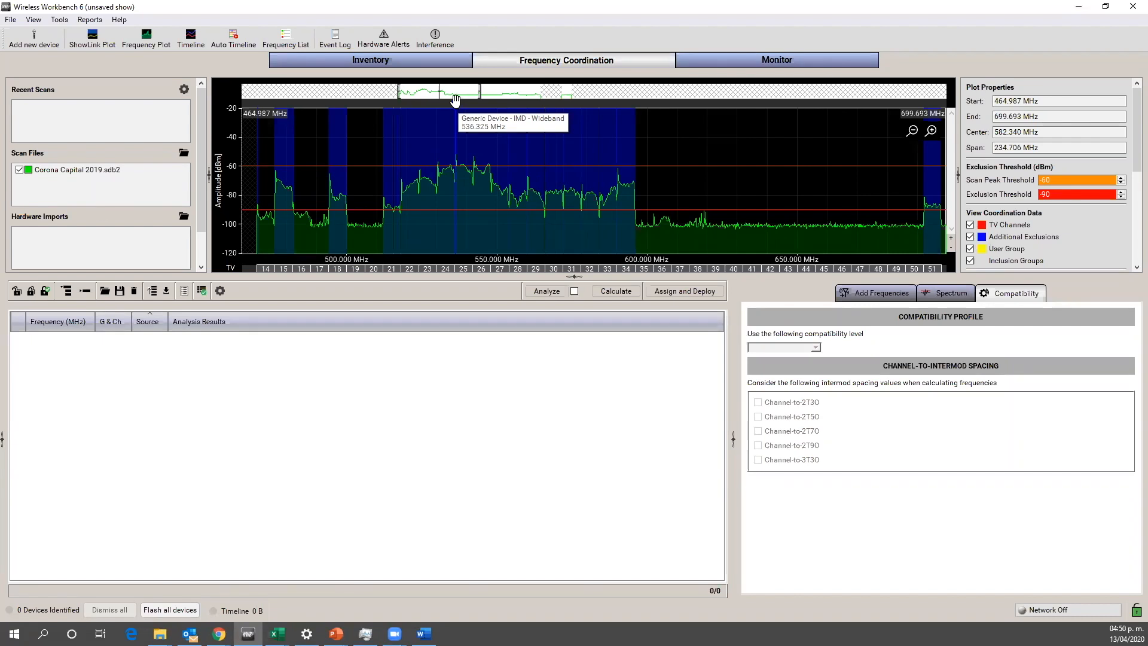
pyautogui.rightClick(456, 102)
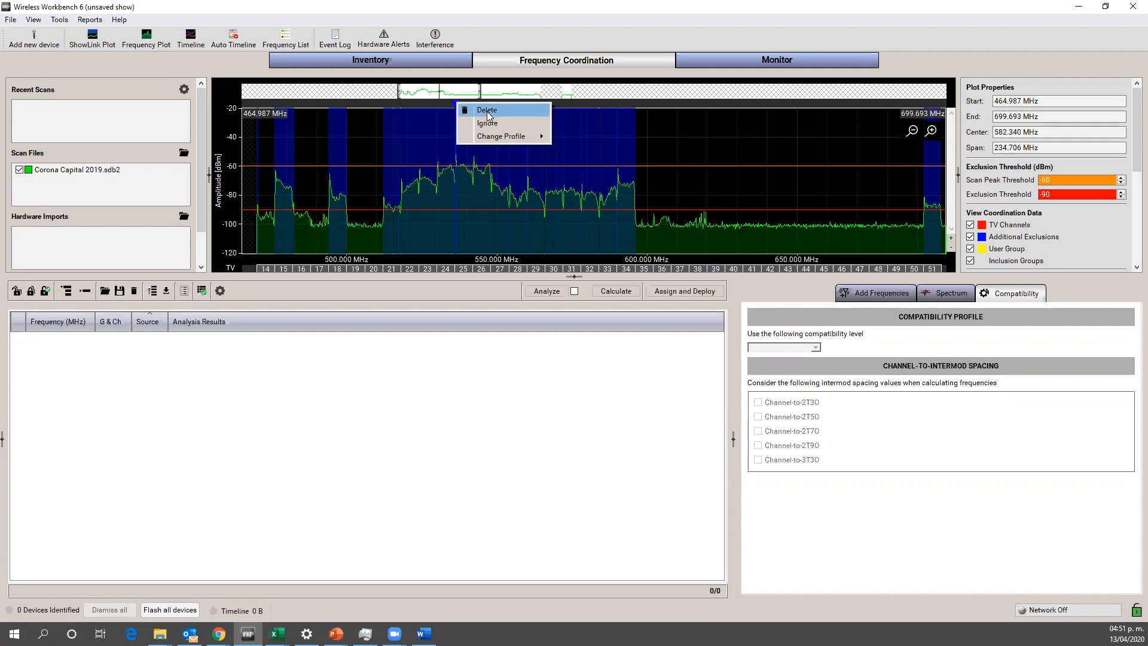
pyautogui.moveTo(492, 138)
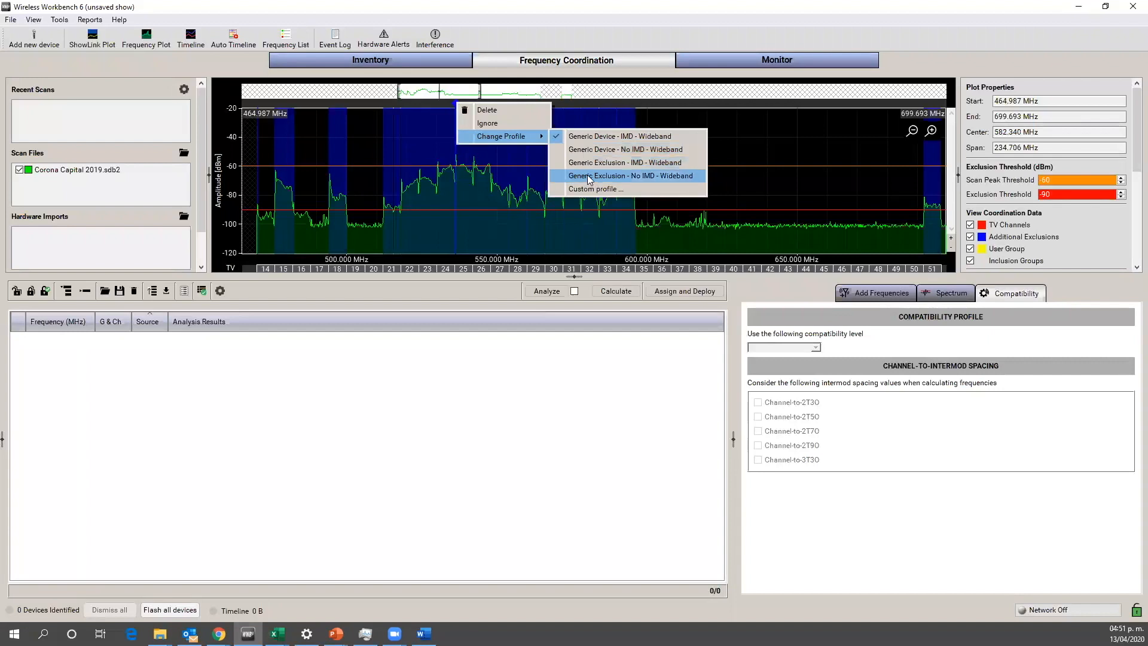
pyautogui.click(366, 135)
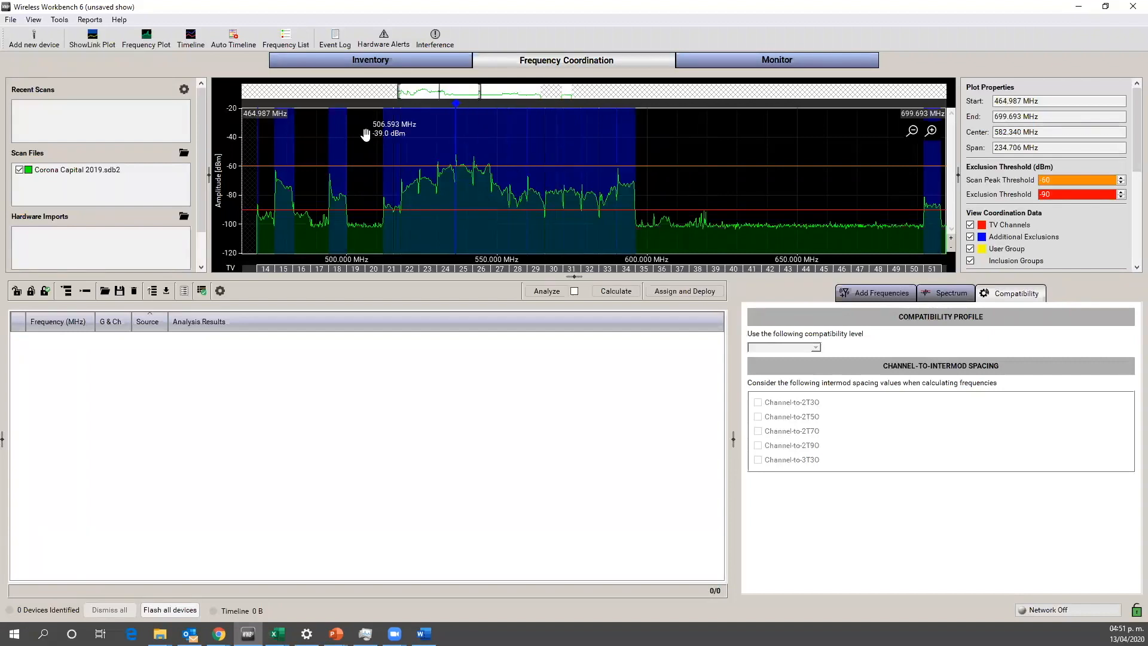
# Step: Ignore the detected scan peak at 536.325 MHz so it is left out of the coordination
pyautogui.scroll(-3, 446, 144)
pyautogui.scroll(3, 445, 144)
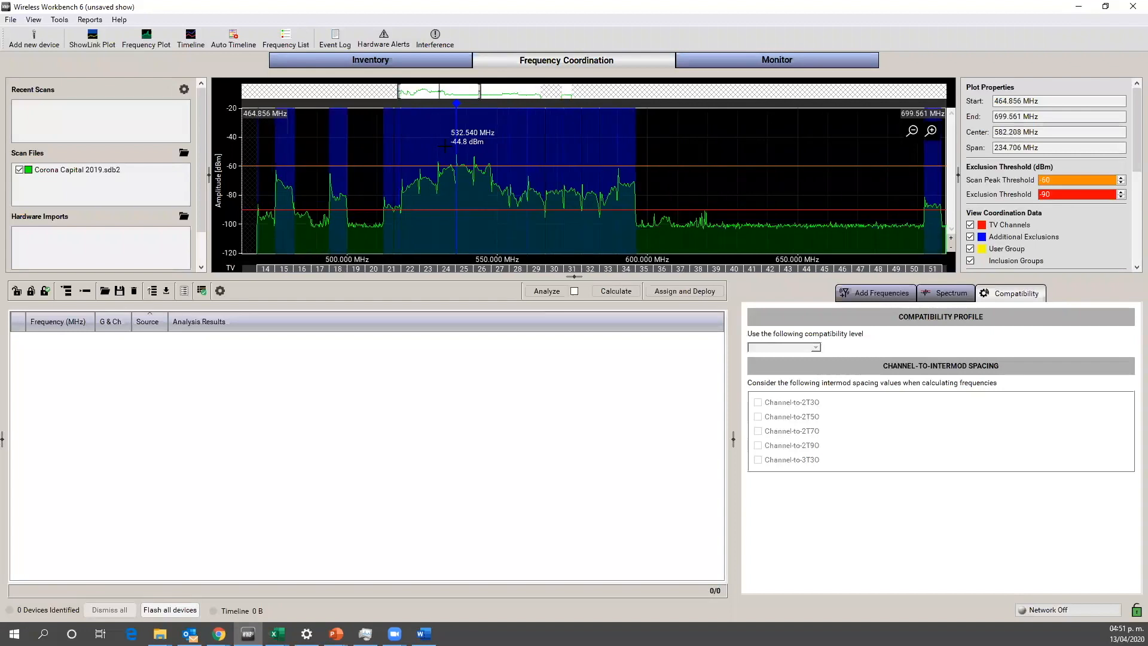
pyautogui.scroll(5, 444, 145)
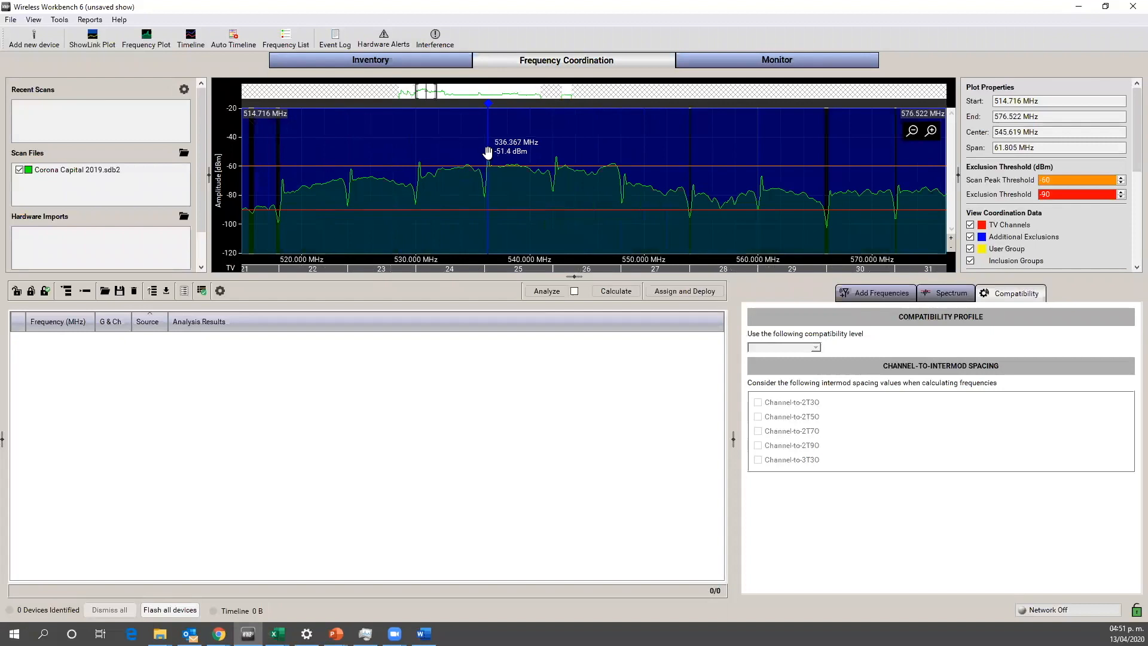
pyautogui.scroll(-5, 540, 149)
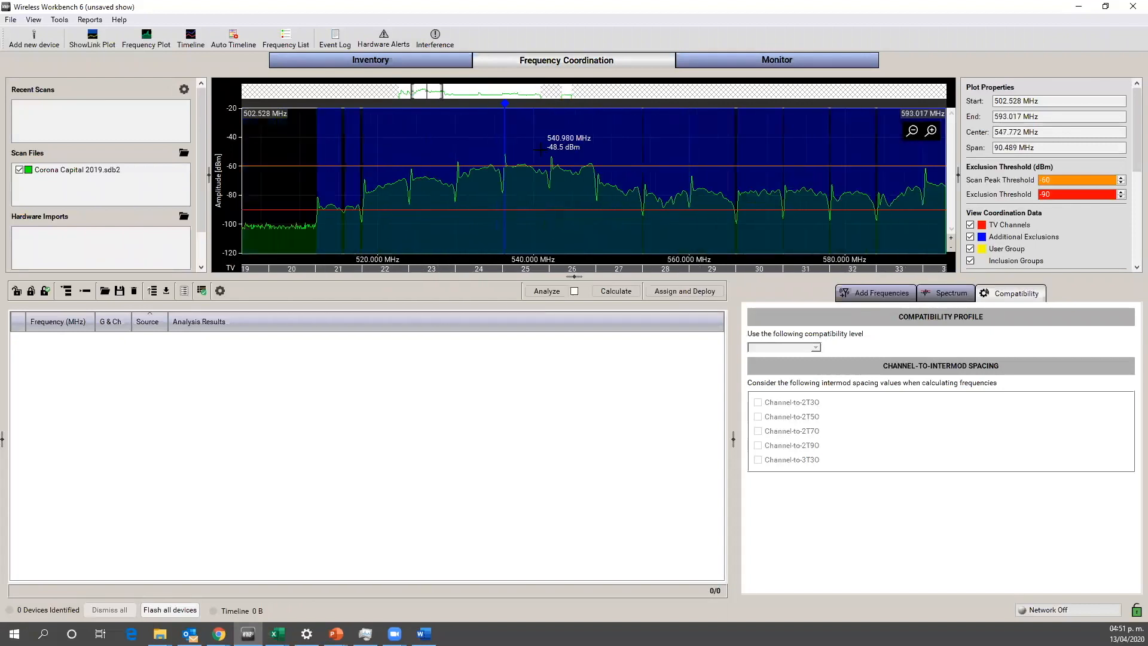
pyautogui.scroll(-1, 540, 149)
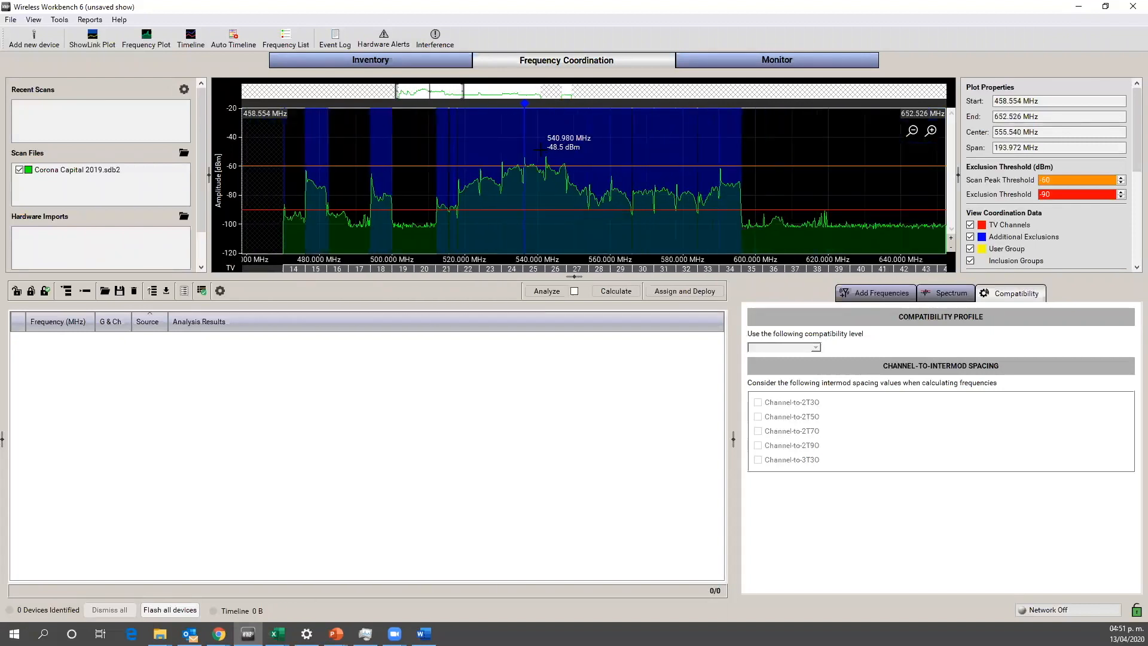
pyautogui.scroll(-1, 540, 149)
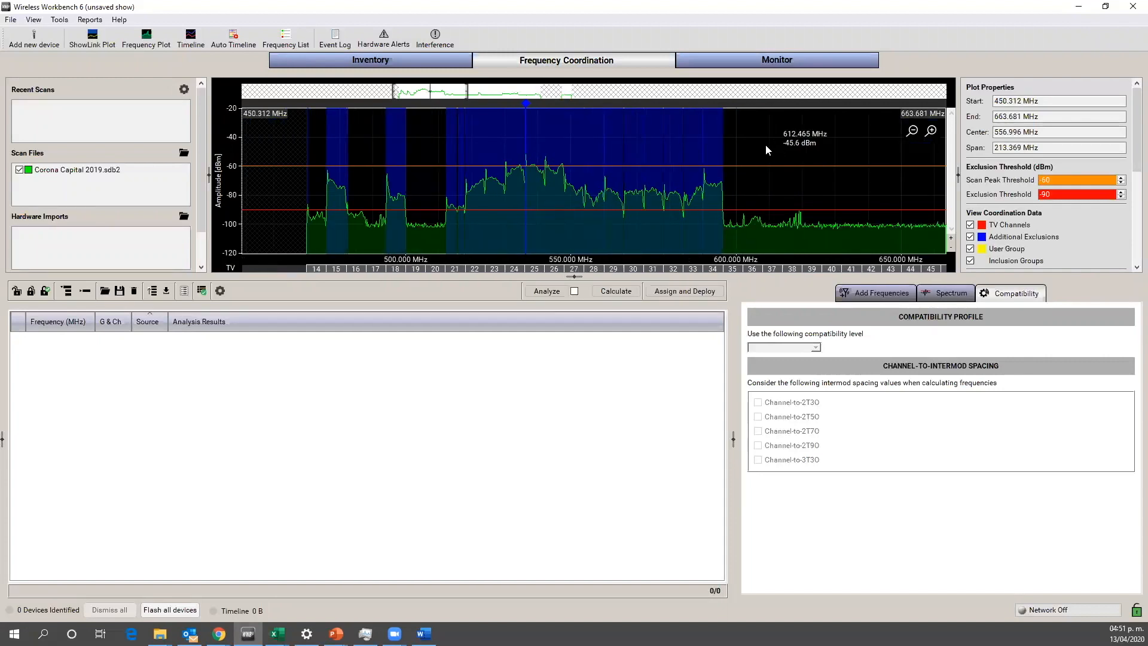
pyautogui.moveTo(768, 144); pyautogui.dragTo(722, 142)
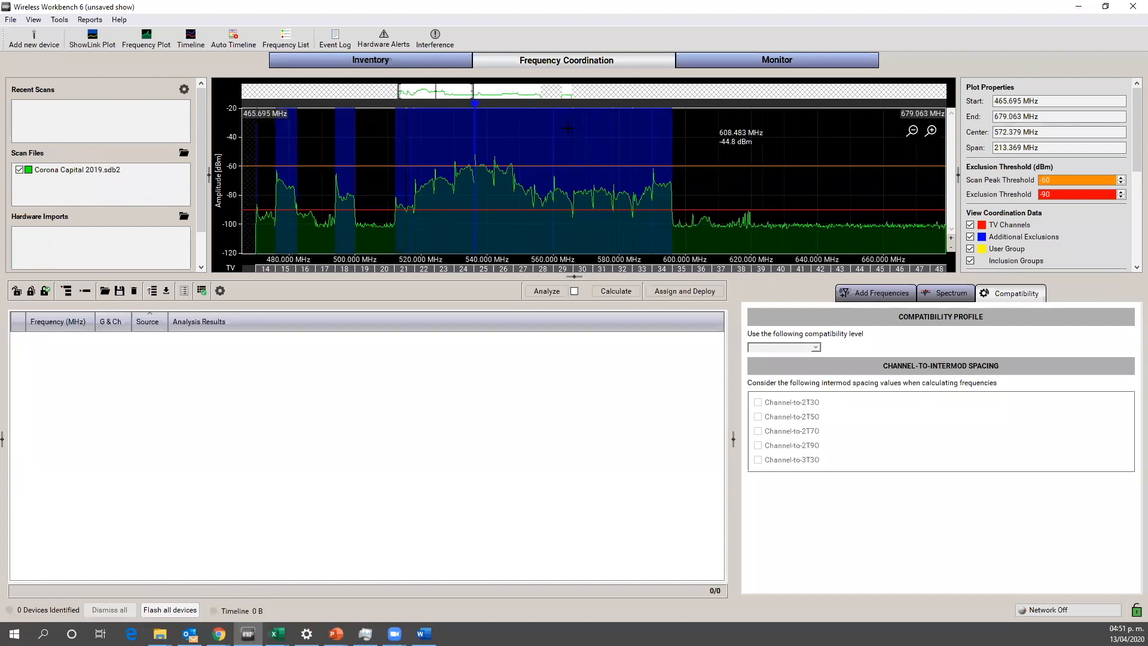
pyautogui.rightClick(476, 107)
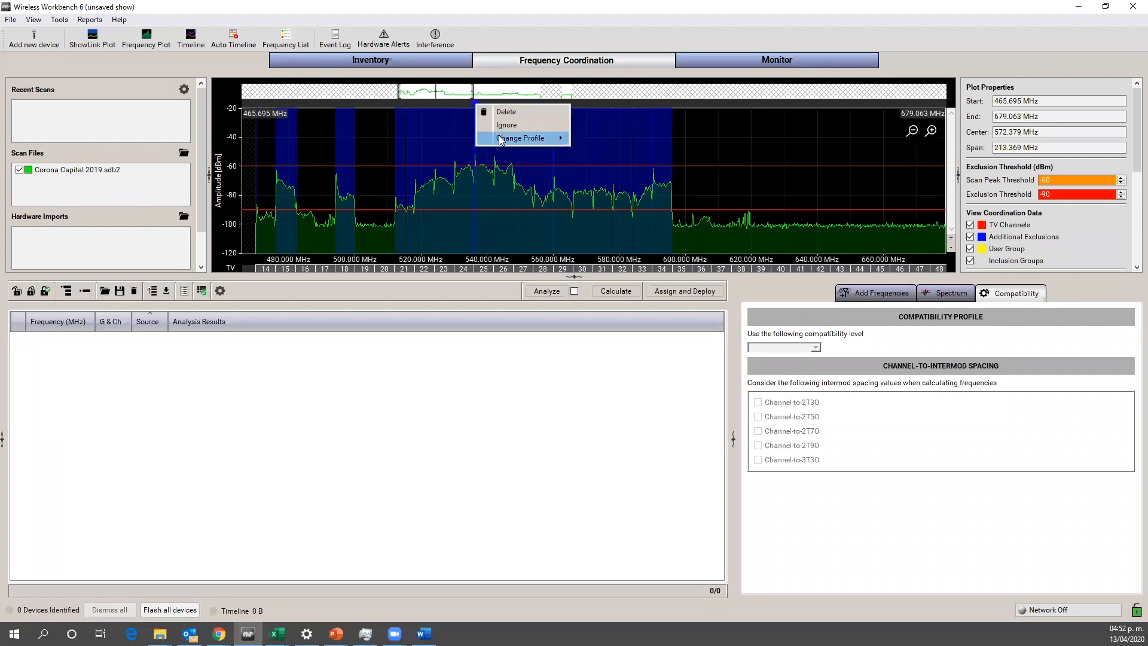
pyautogui.moveTo(501, 138)
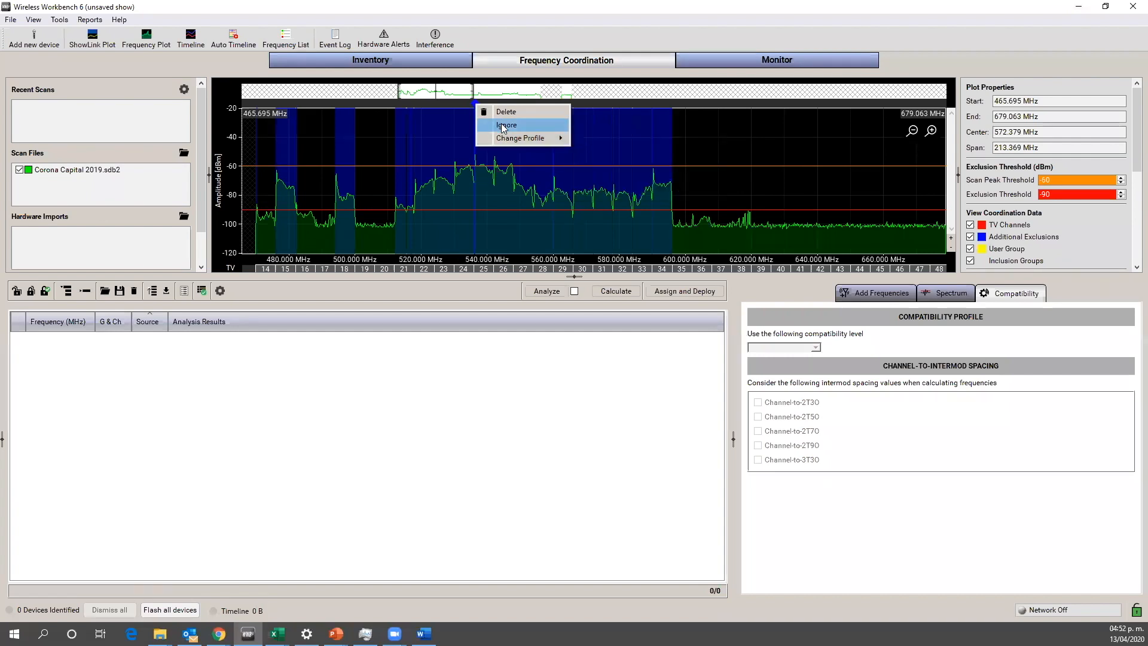
pyautogui.click(502, 126)
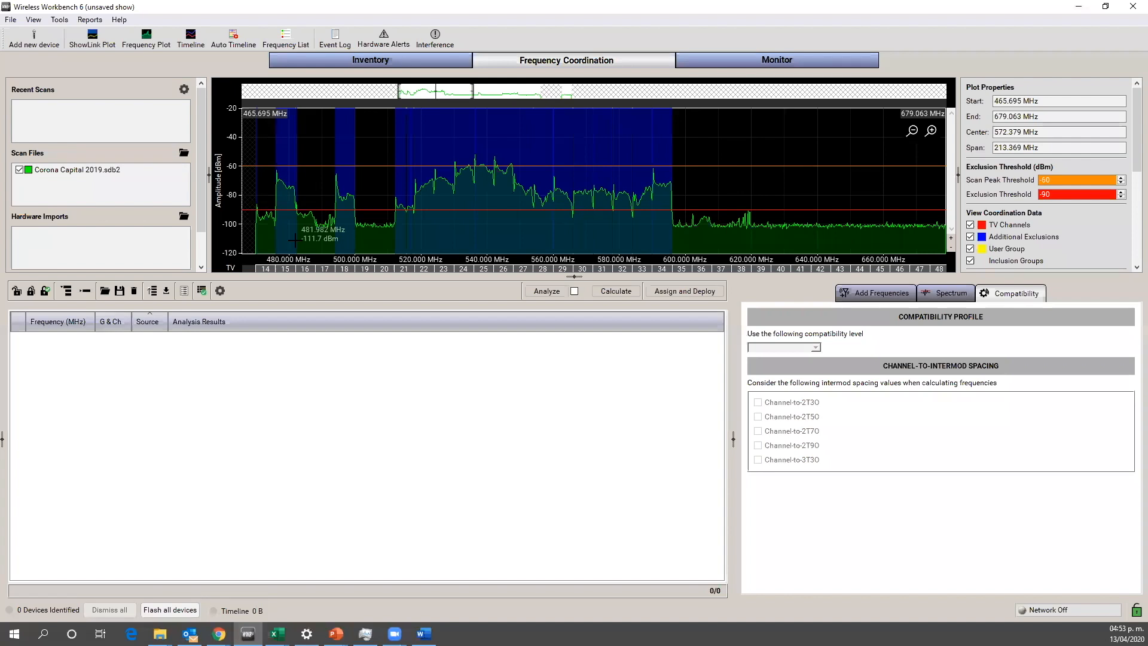
# Step: Exclude TV channels 14, 15 and 16 directly from the channel strip of the coordination plot
pyautogui.click(288, 269)
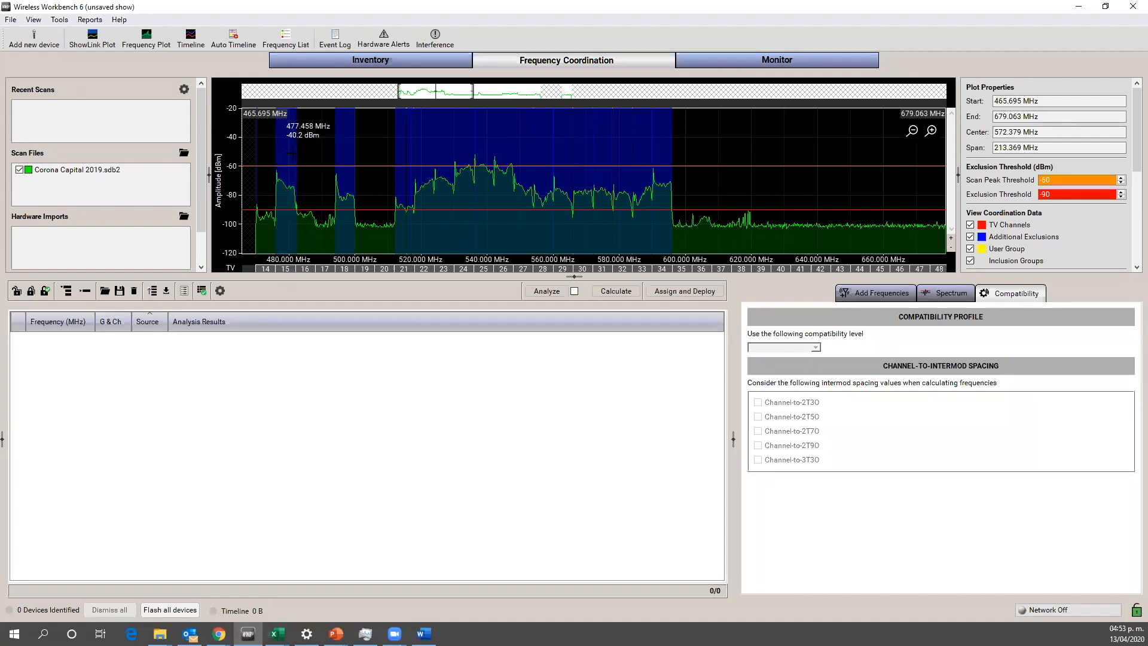
pyautogui.rightClick(288, 268)
pyautogui.click(319, 276)
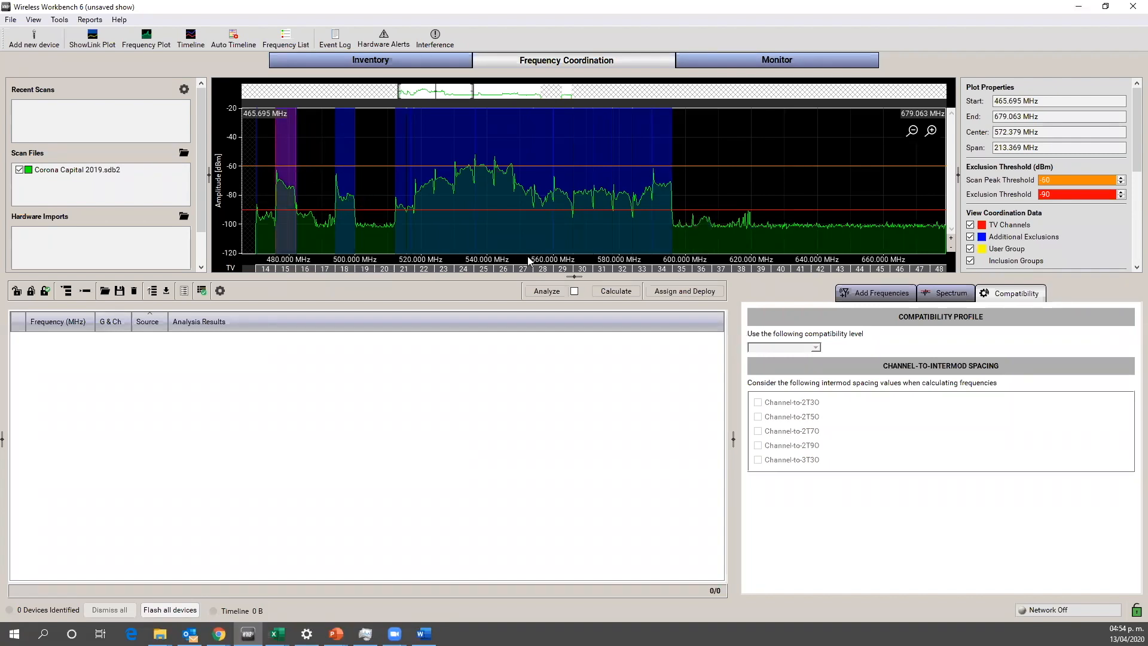
pyautogui.rightClick(306, 270)
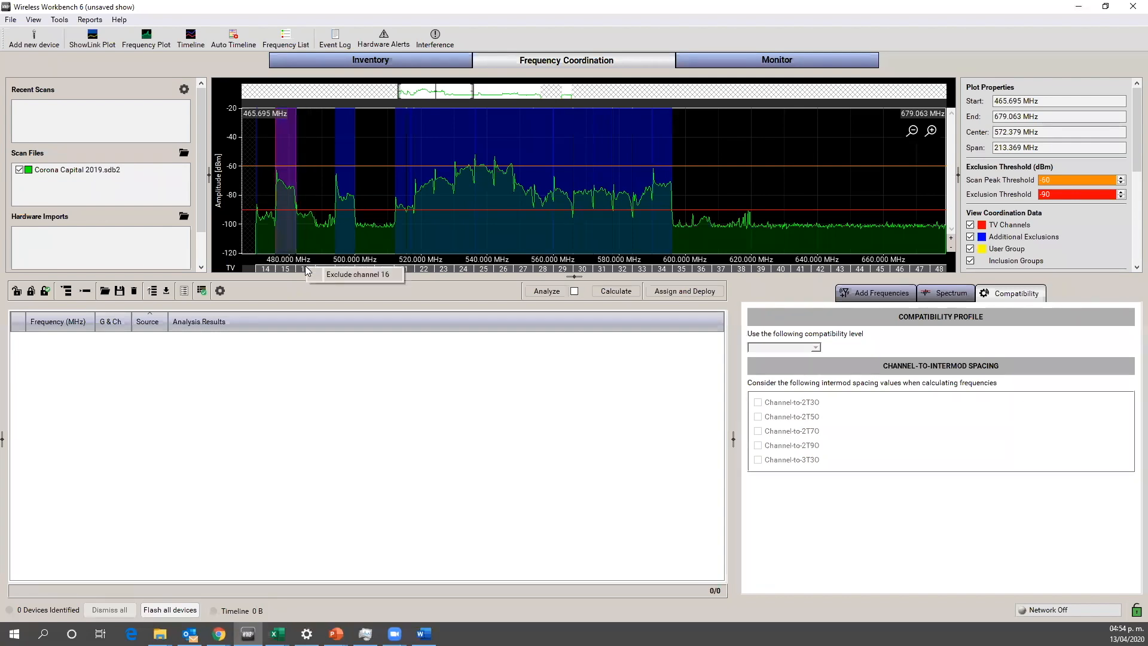
pyautogui.click(329, 275)
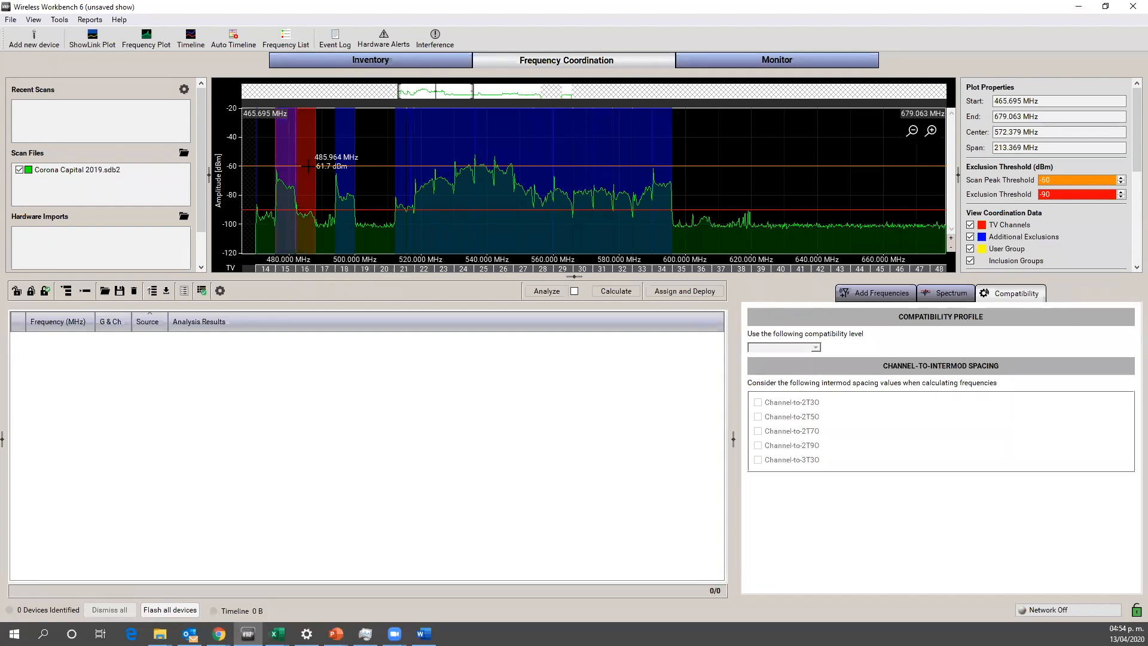
pyautogui.rightClick(266, 270)
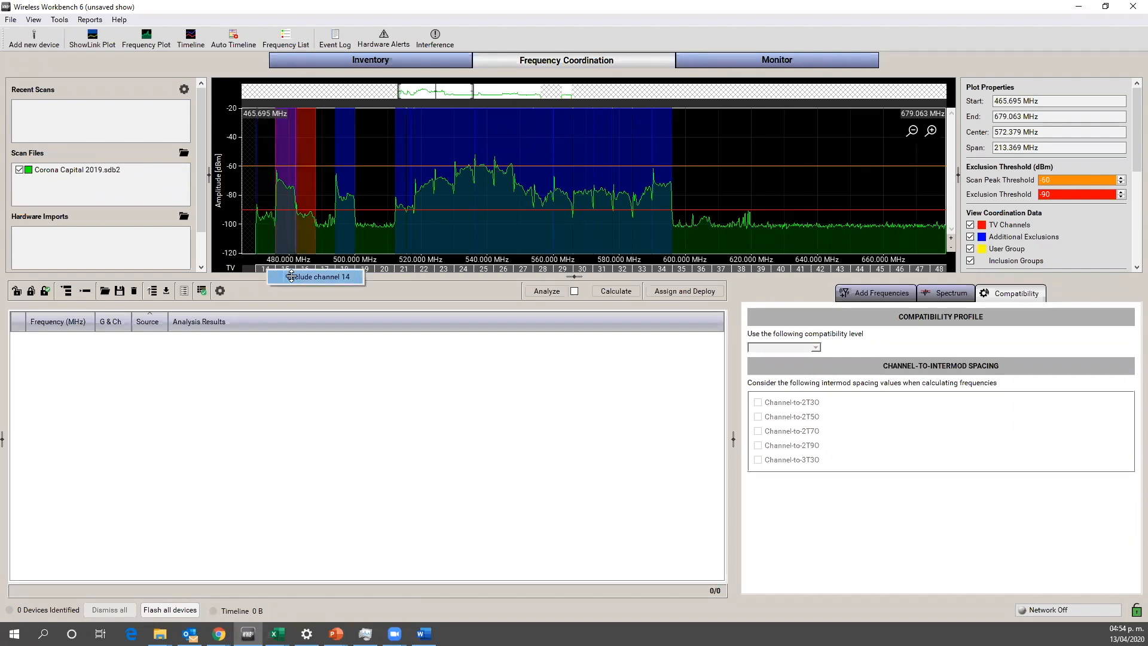
pyautogui.click(291, 275)
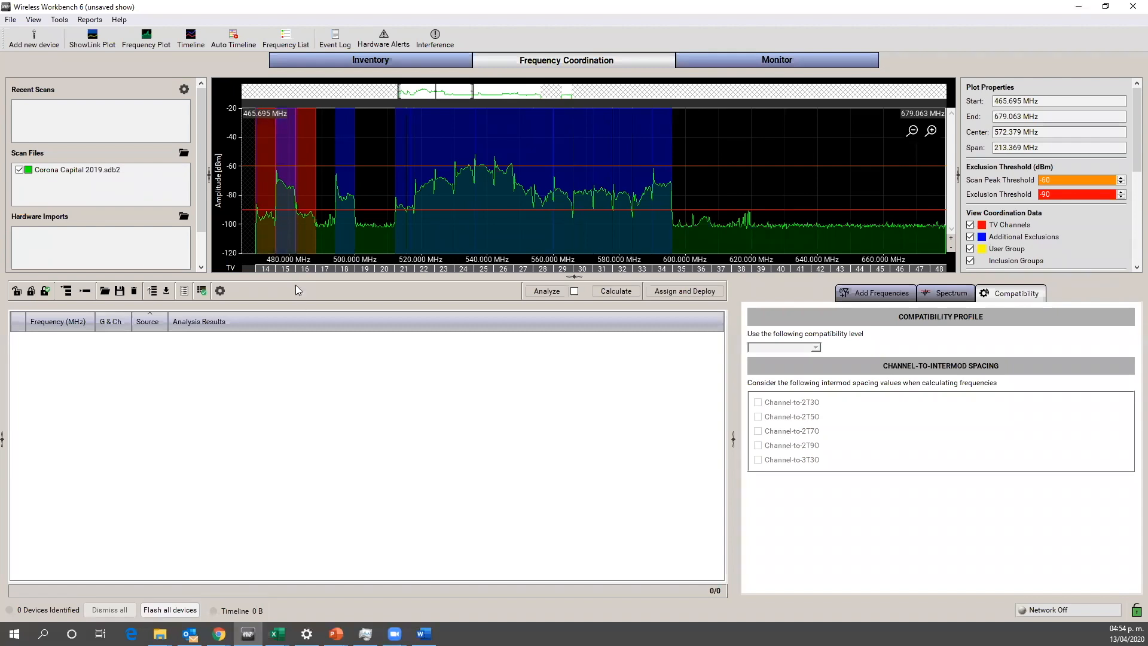
pyautogui.rightClick(286, 268)
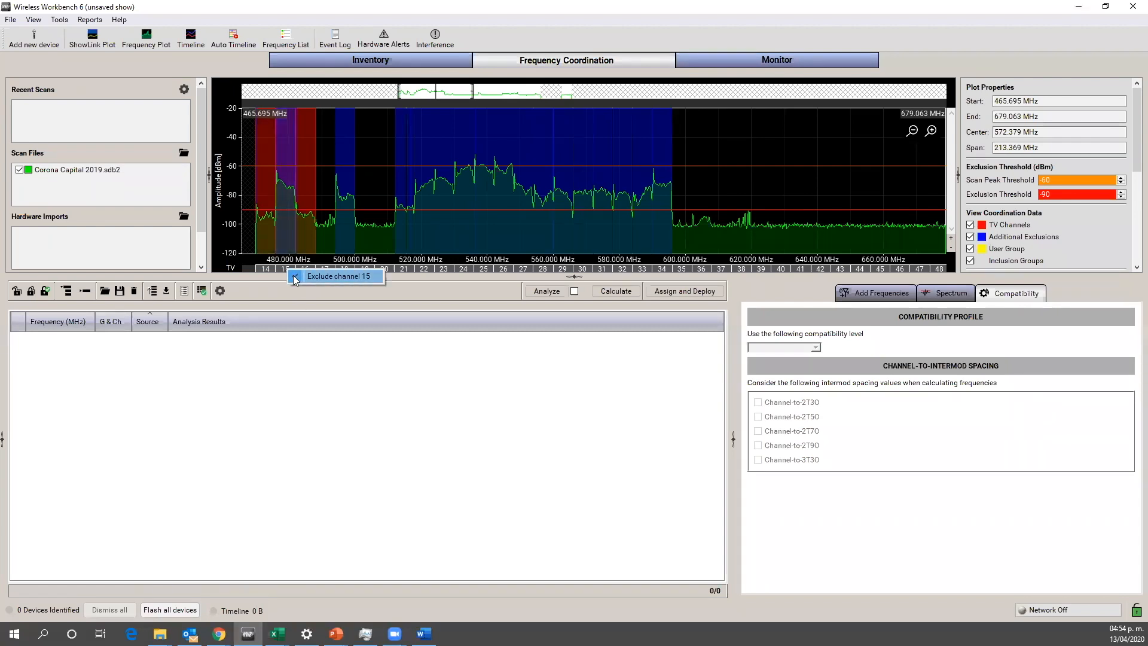
pyautogui.click(295, 278)
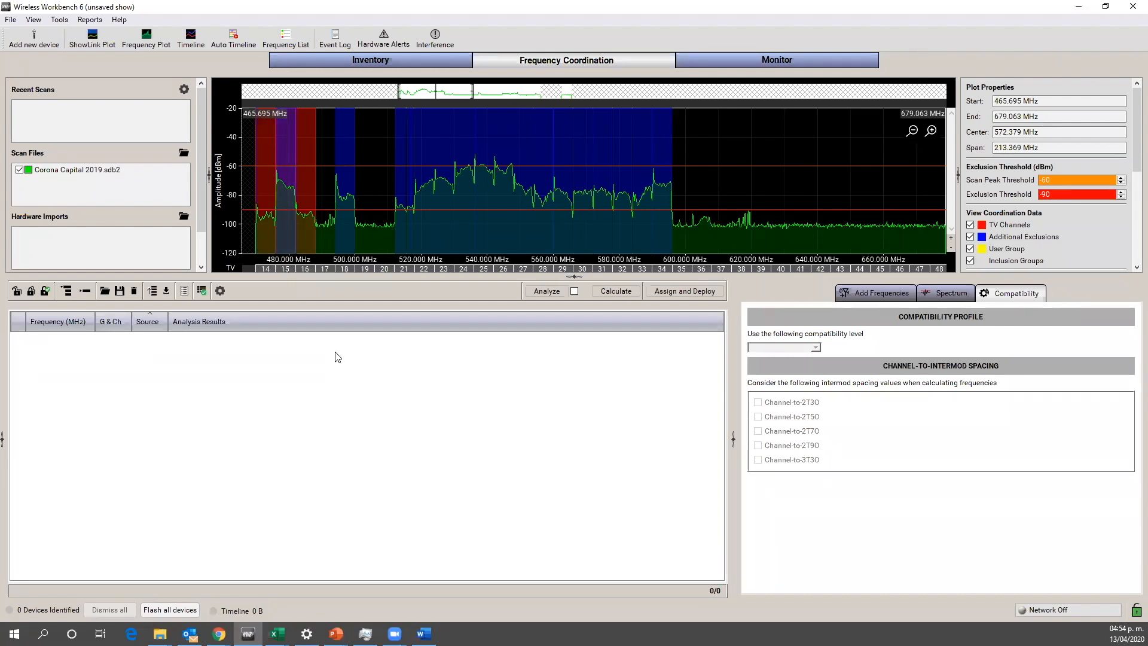
# Step: Add UHF TV channels 22 through 31 to the TV channels to be avoided and save the selection
pyautogui.click(948, 297)
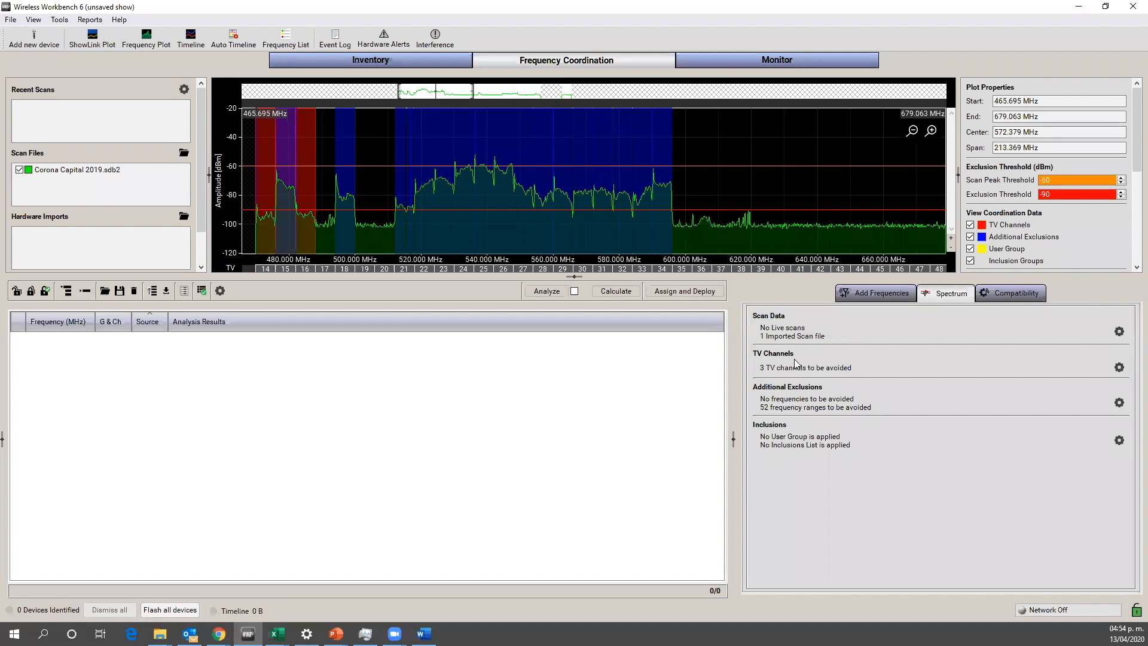
pyautogui.click(1119, 367)
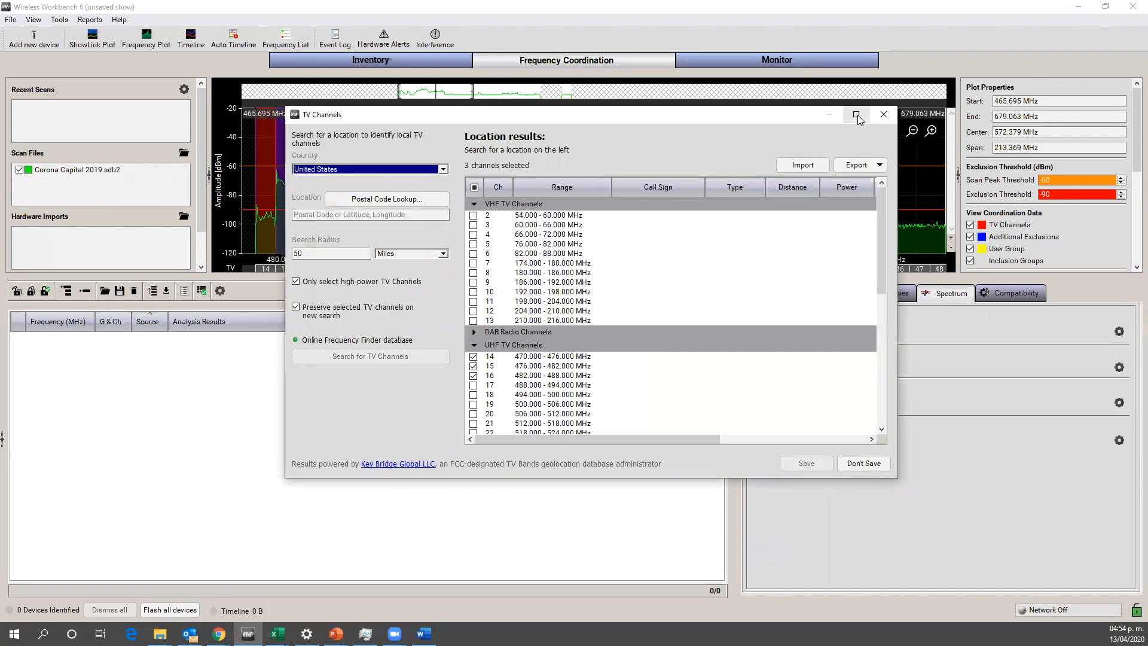
pyautogui.click(856, 115)
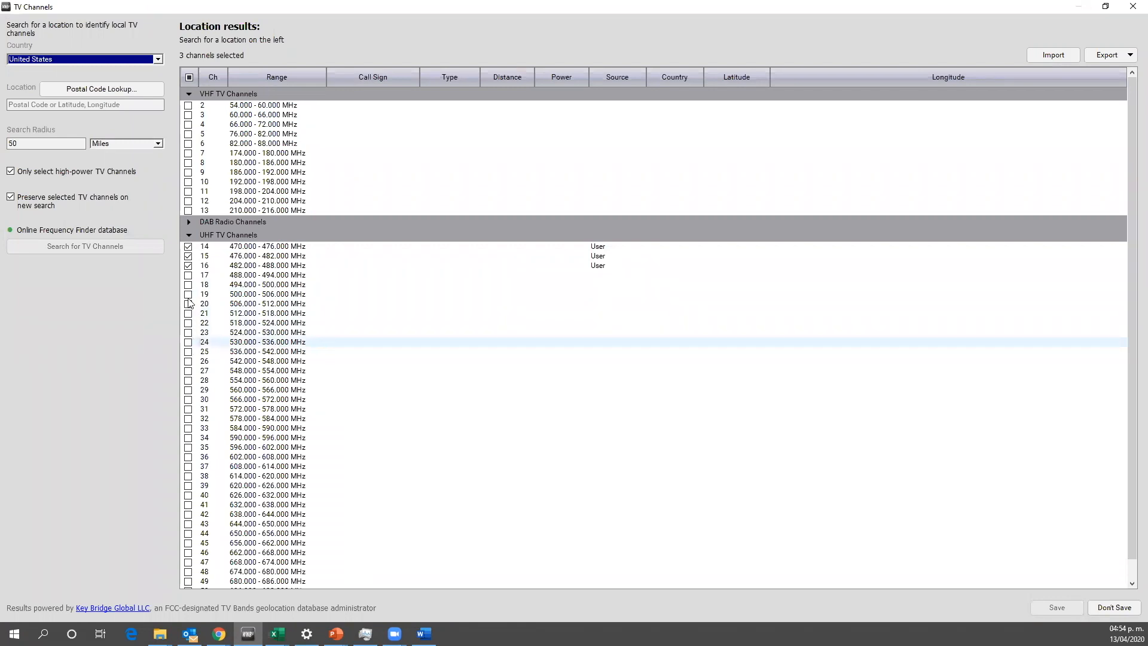
pyautogui.click(188, 324)
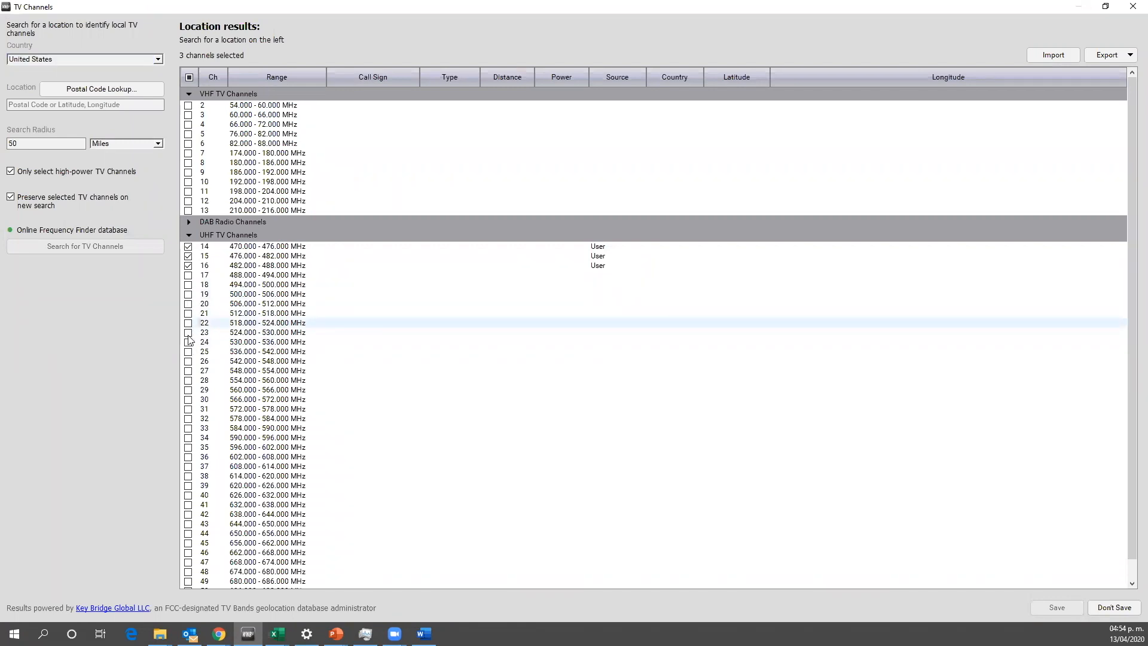
pyautogui.click(188, 363)
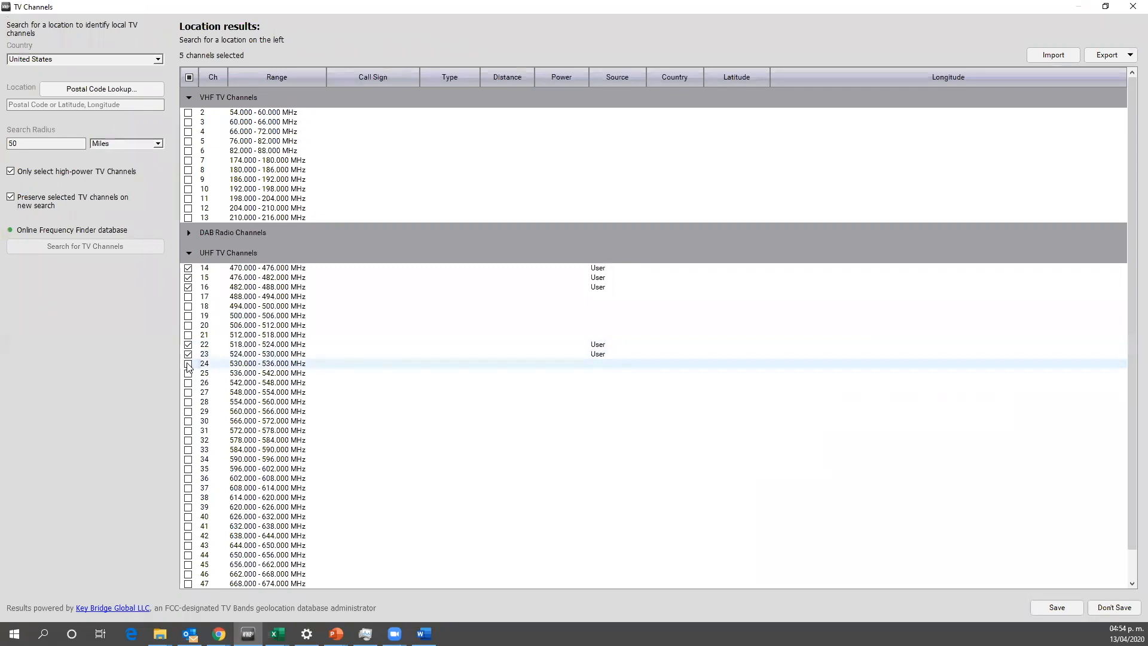
pyautogui.click(188, 372)
pyautogui.click(188, 381)
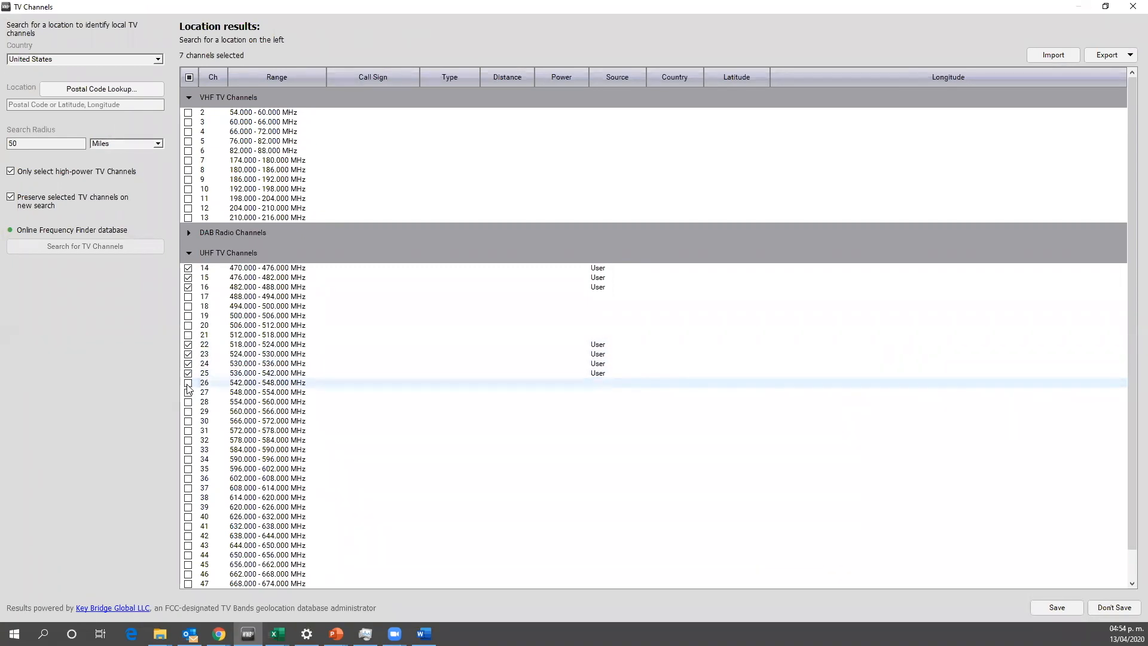
pyautogui.click(188, 383)
pyautogui.click(188, 392)
pyautogui.click(187, 402)
pyautogui.click(187, 412)
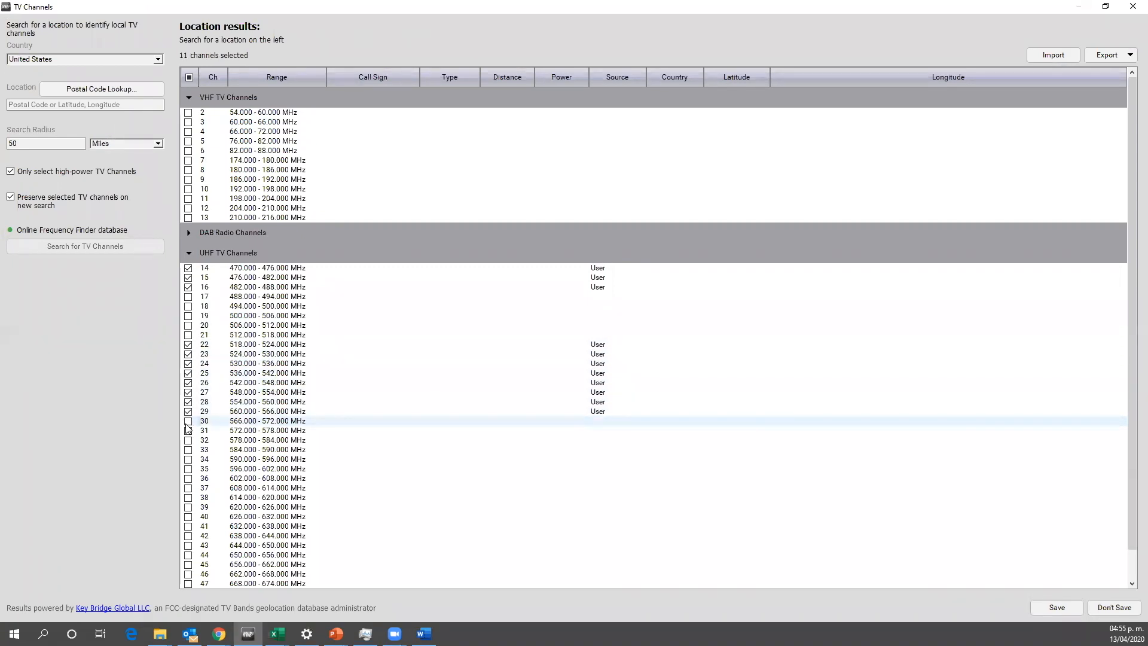
pyautogui.click(188, 421)
pyautogui.click(188, 431)
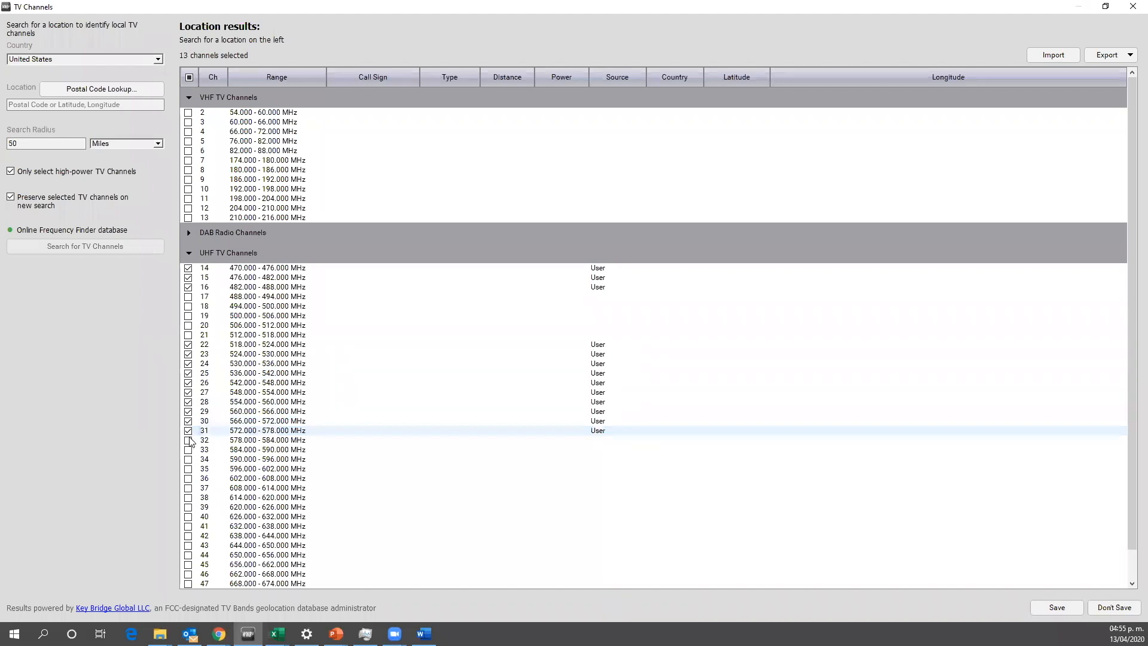
pyautogui.click(1057, 606)
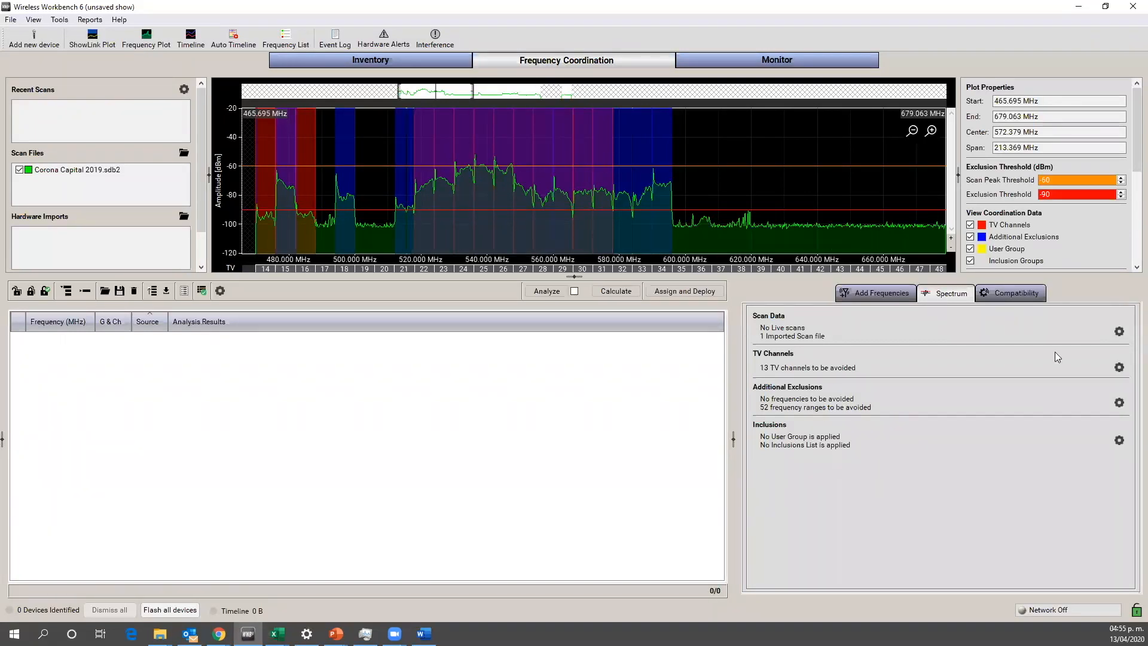
# Step: Open the TV channel exclusion settings and set the search country to Mexico
pyautogui.click(1120, 368)
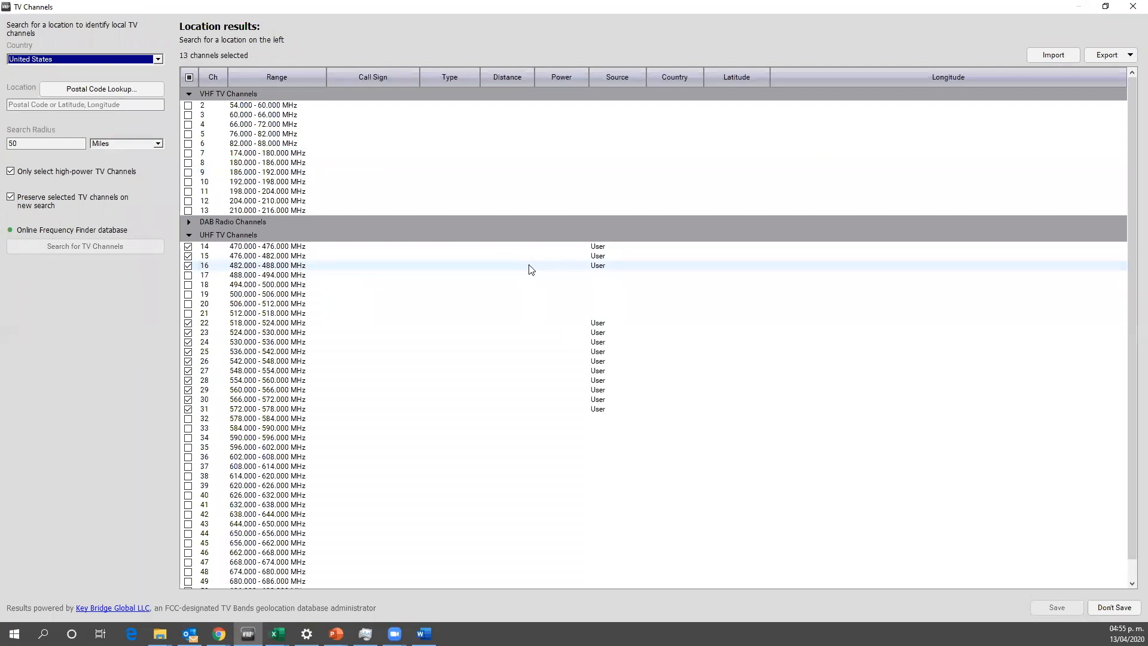
pyautogui.click(160, 57)
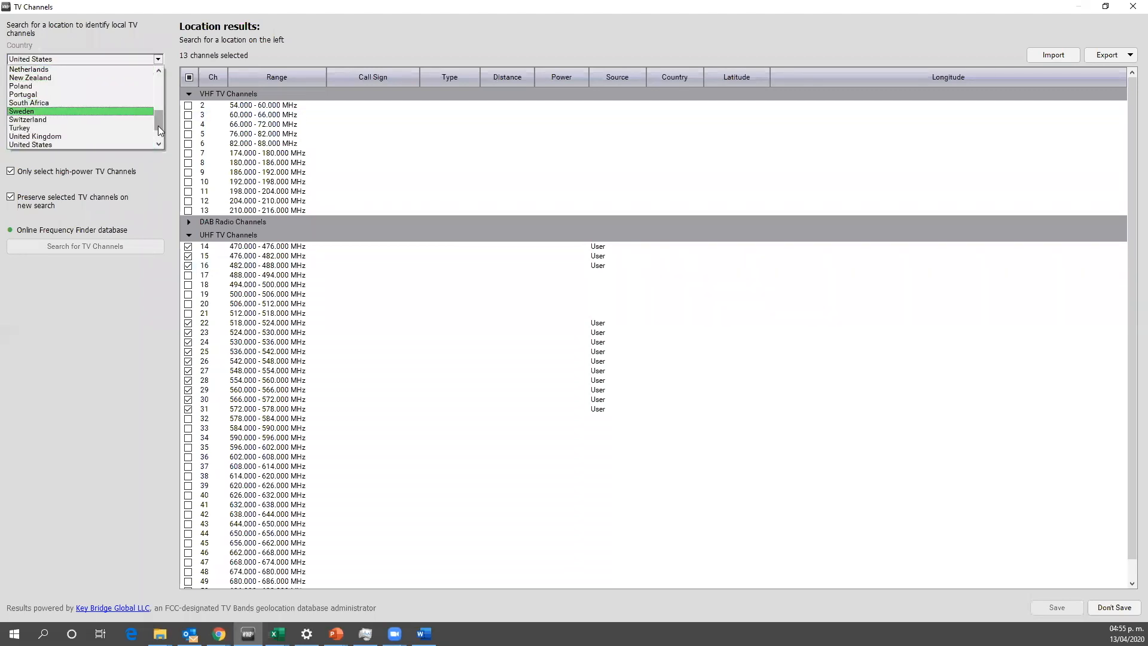
pyautogui.scroll(-2, 157, 125)
pyautogui.scroll(6, 159, 111)
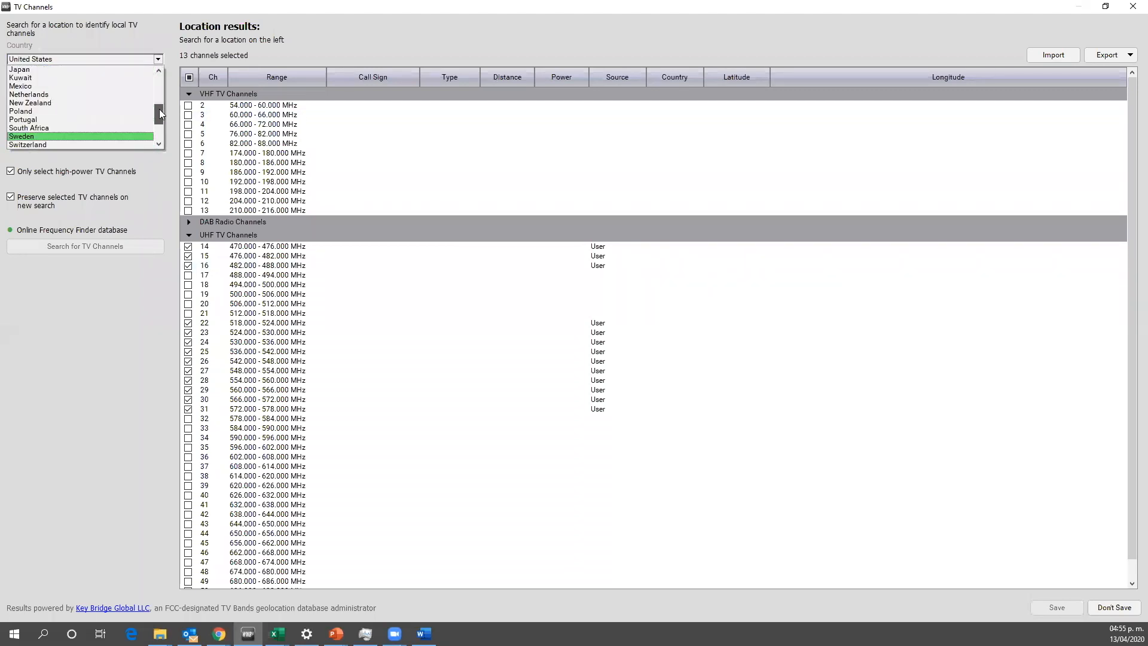
pyautogui.click(60, 86)
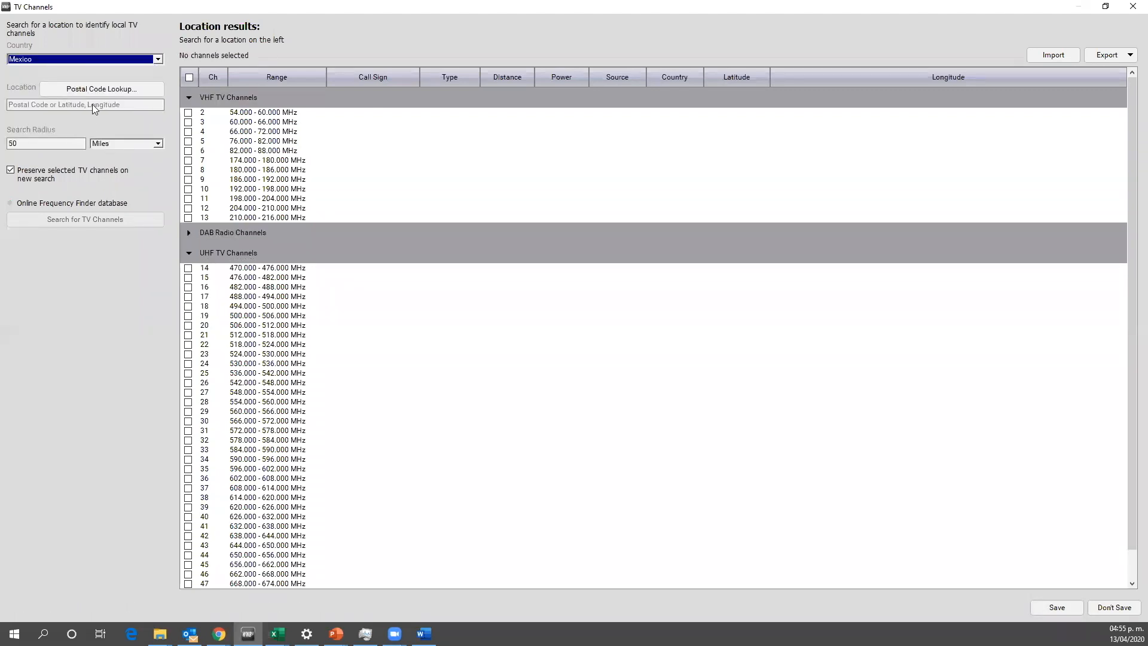
# Step: Start a postal code lookup for the search location and choose Oaxaca as the state
pyautogui.click(90, 85)
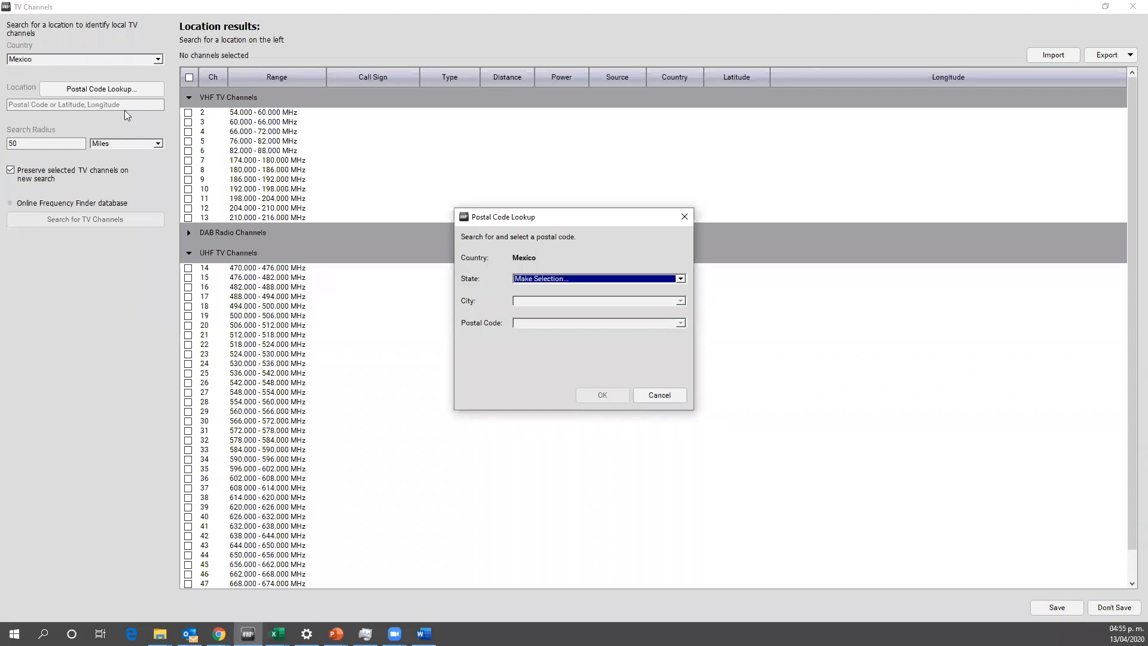
pyautogui.click(681, 278)
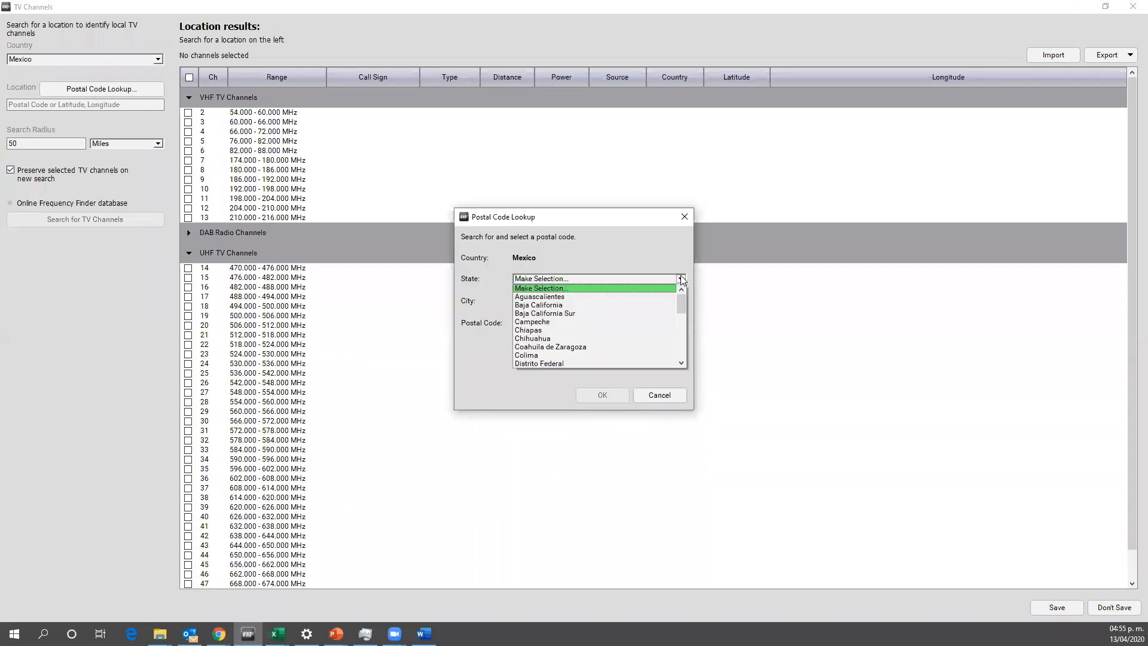
pyautogui.moveTo(681, 299); pyautogui.dragTo(683, 327)
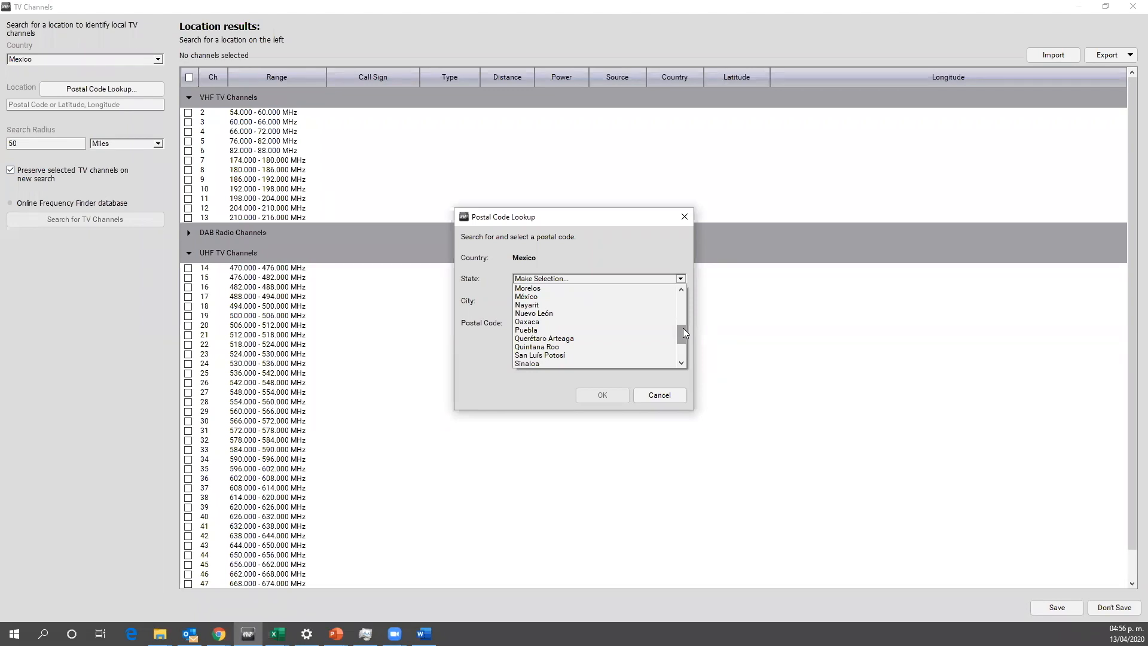
pyautogui.click(538, 321)
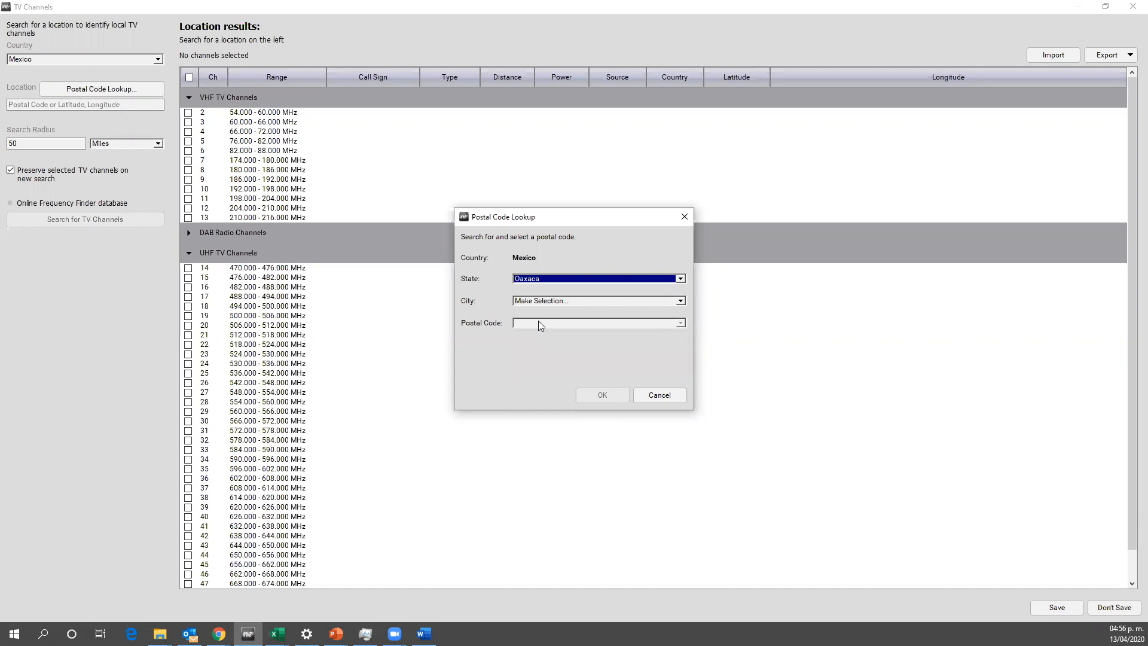
# Step: Choose Oaxaca as the city in the postal code lookup and accept postal code 68000 as the search location
pyautogui.click(681, 302)
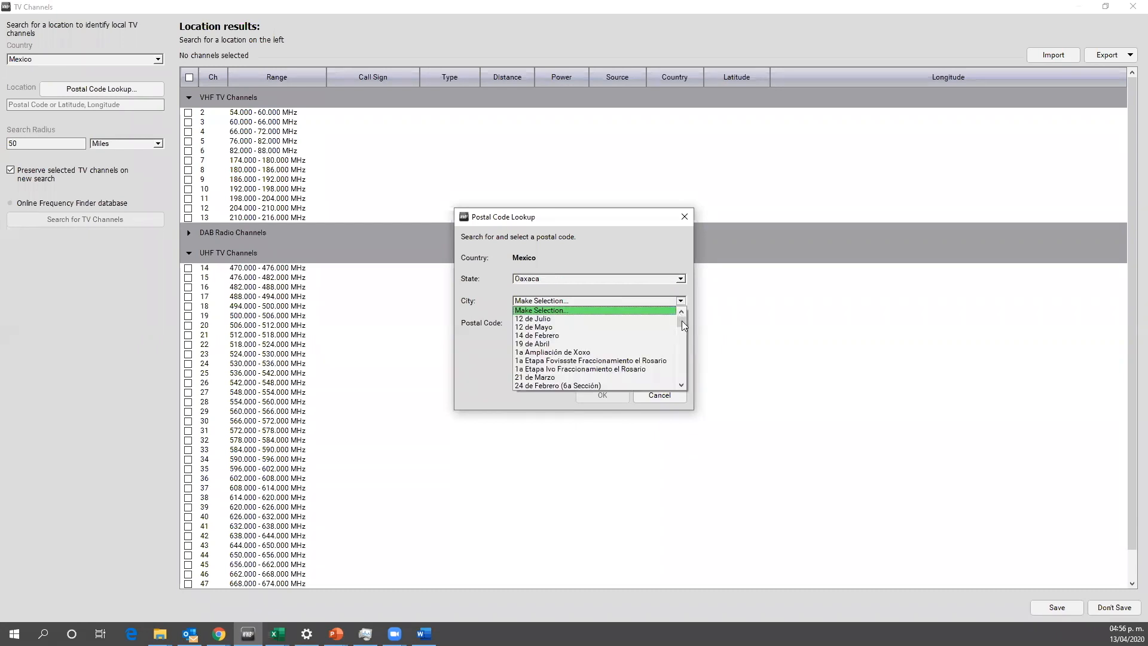
pyautogui.moveTo(681, 321)
pyautogui.mouseDown()
pyautogui.moveTo(678, 351)
pyautogui.moveTo(675, 334)
pyautogui.mouseUp()
pyautogui.scroll(9, 638, 340)
pyautogui.scroll(10, 640, 345)
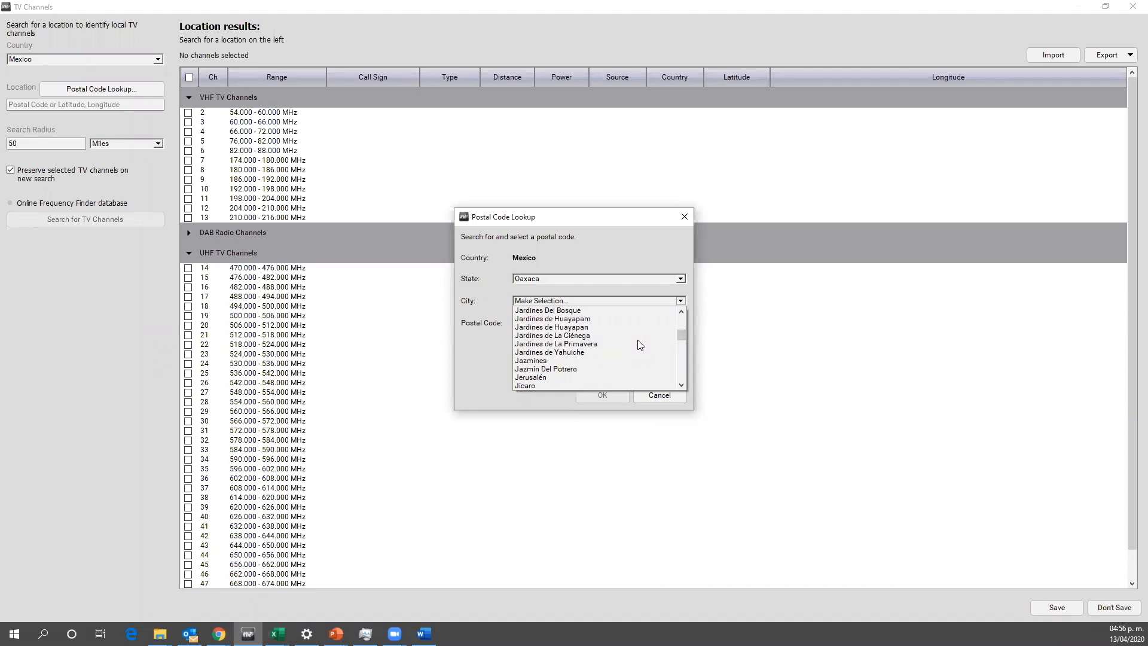
pyautogui.scroll(5, 640, 345)
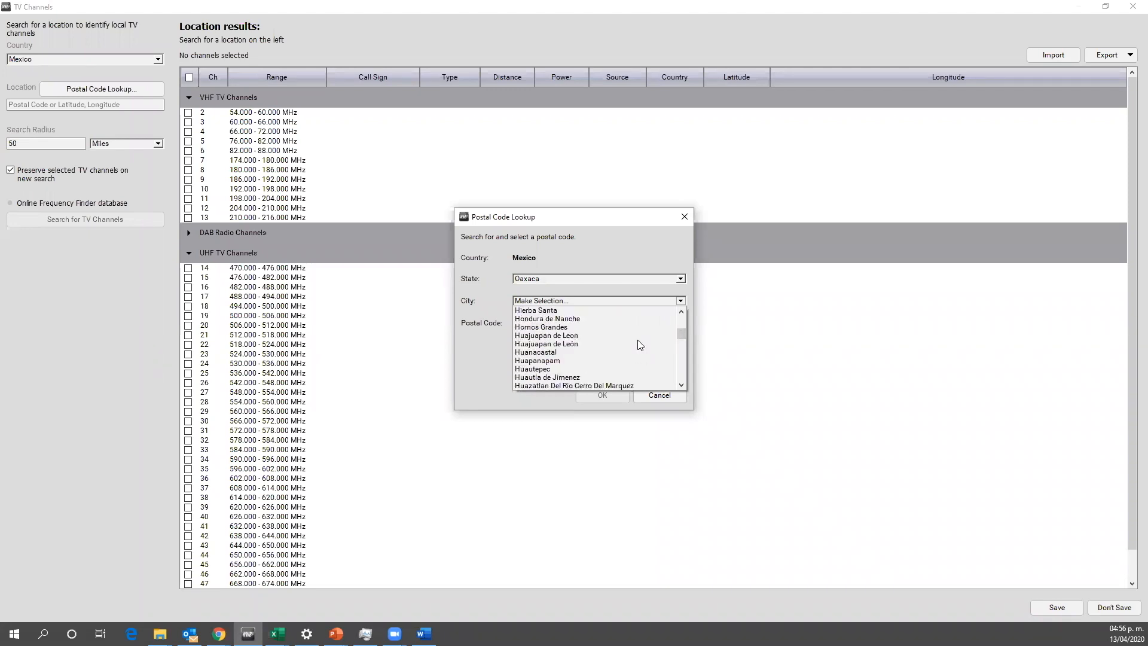
pyautogui.scroll(-8, 640, 345)
pyautogui.scroll(-4, 640, 345)
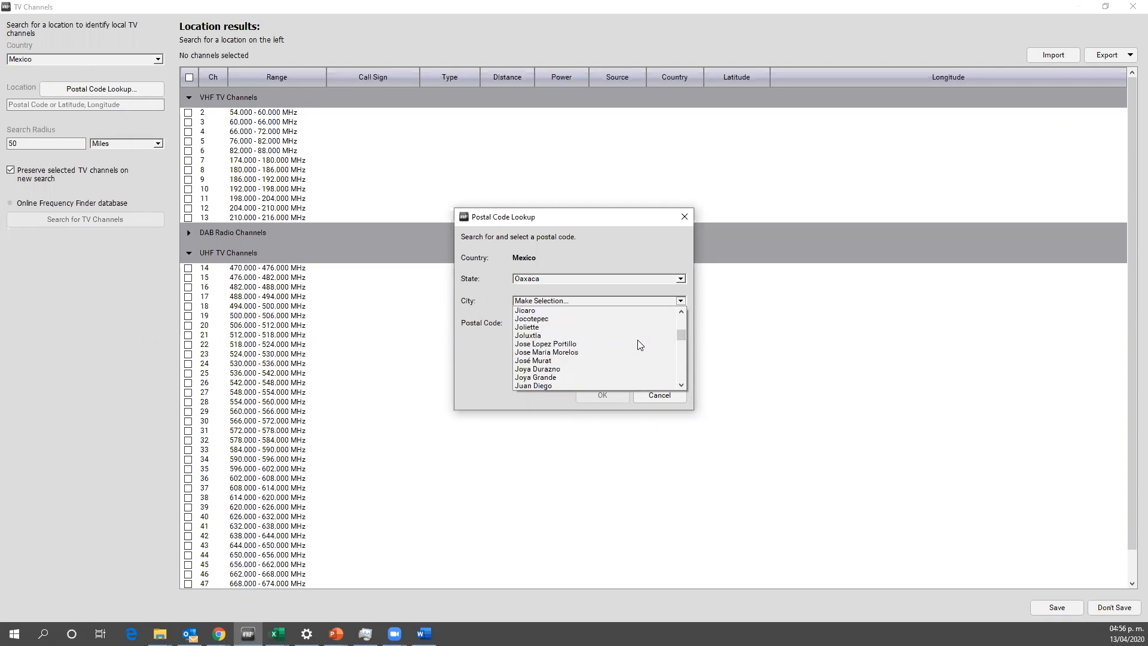
pyautogui.scroll(-10, 637, 340)
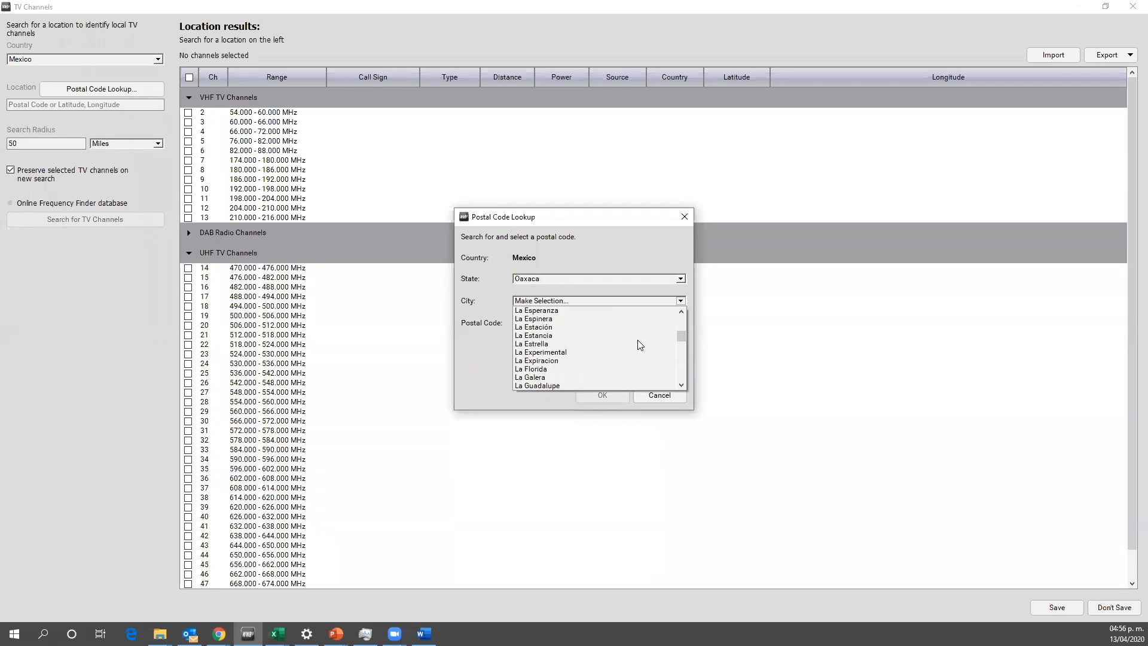
pyautogui.scroll(-5, 637, 337)
pyautogui.scroll(-7, 638, 336)
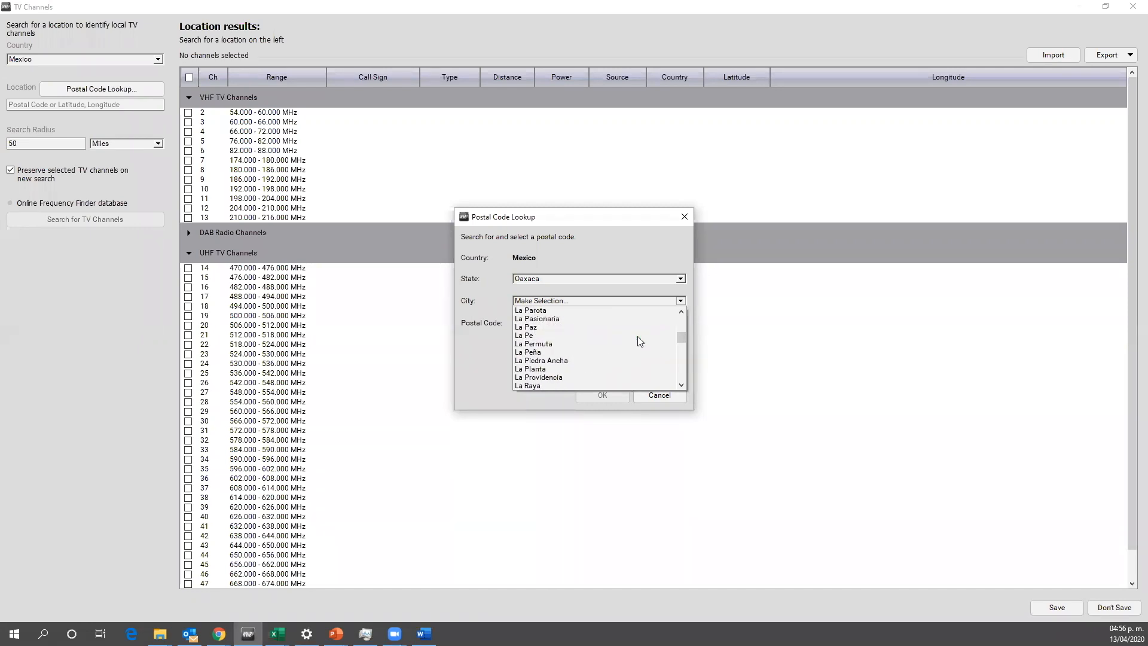
pyautogui.scroll(-8, 637, 336)
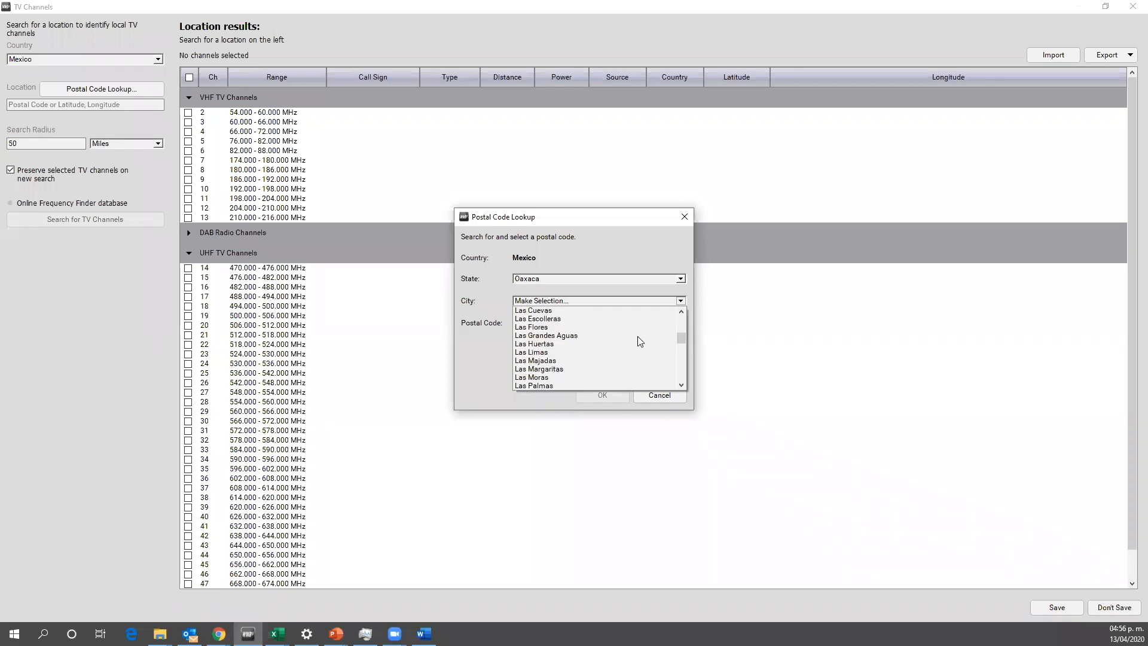
pyautogui.scroll(-10, 638, 336)
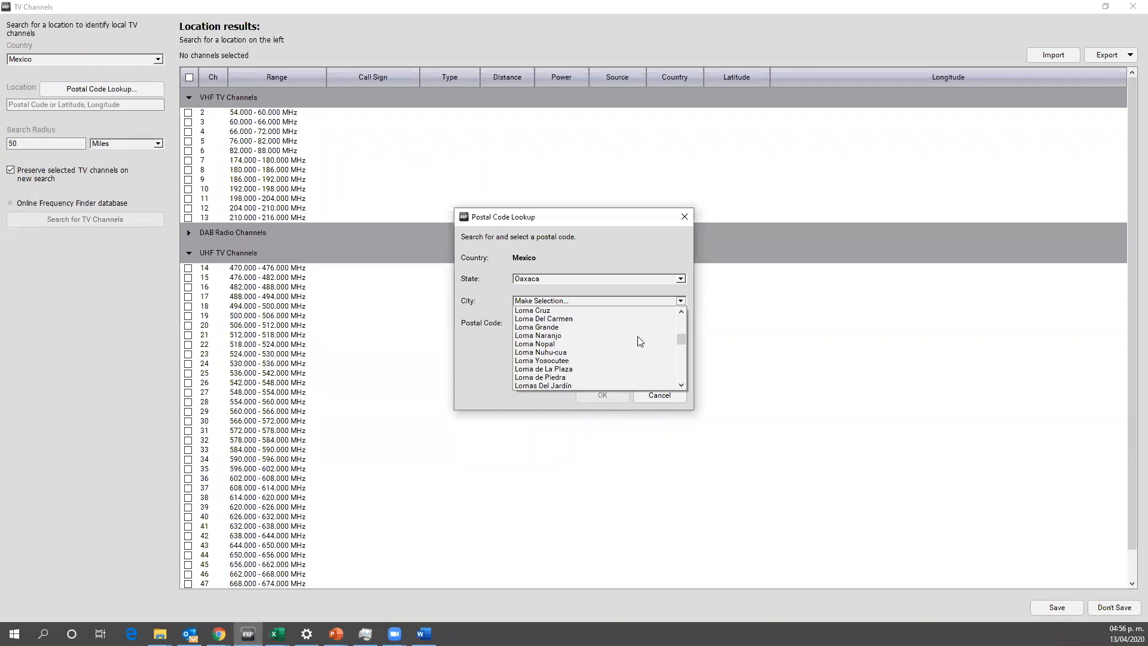
pyautogui.scroll(-10, 638, 336)
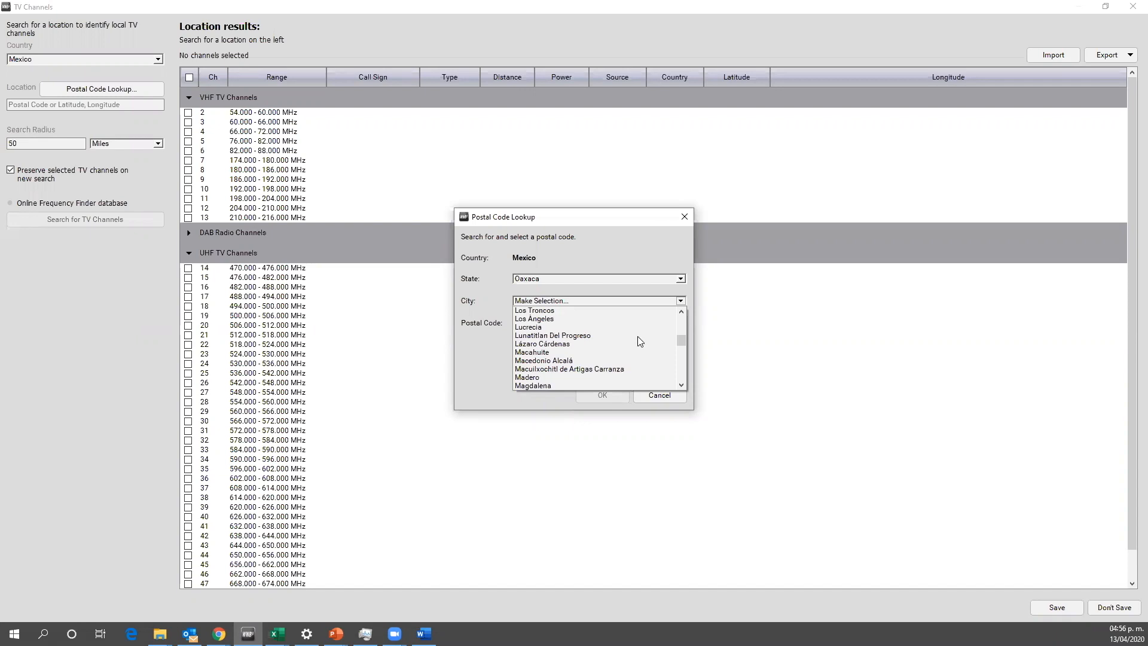
pyautogui.scroll(-10, 637, 336)
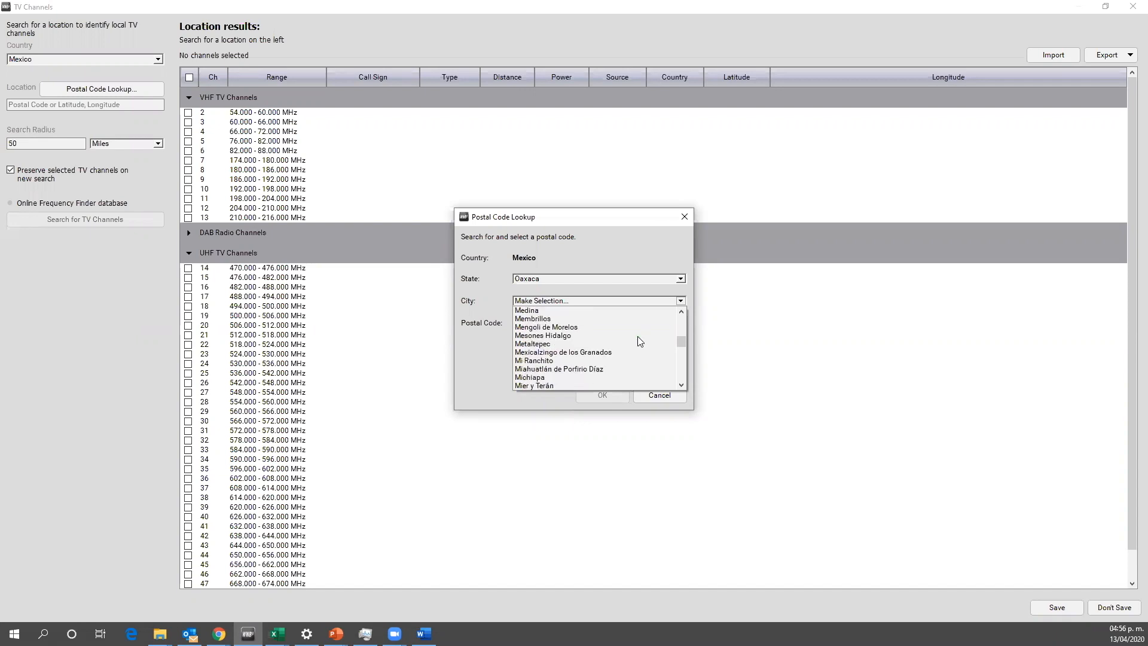
pyautogui.scroll(-10, 637, 336)
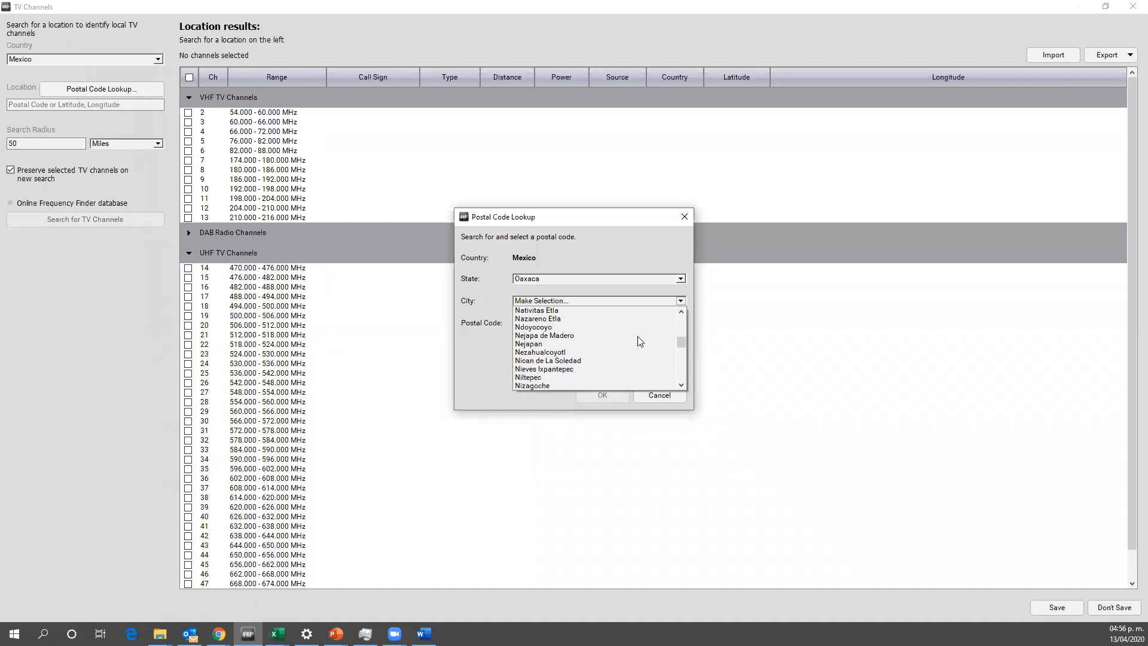
pyautogui.scroll(-6, 637, 336)
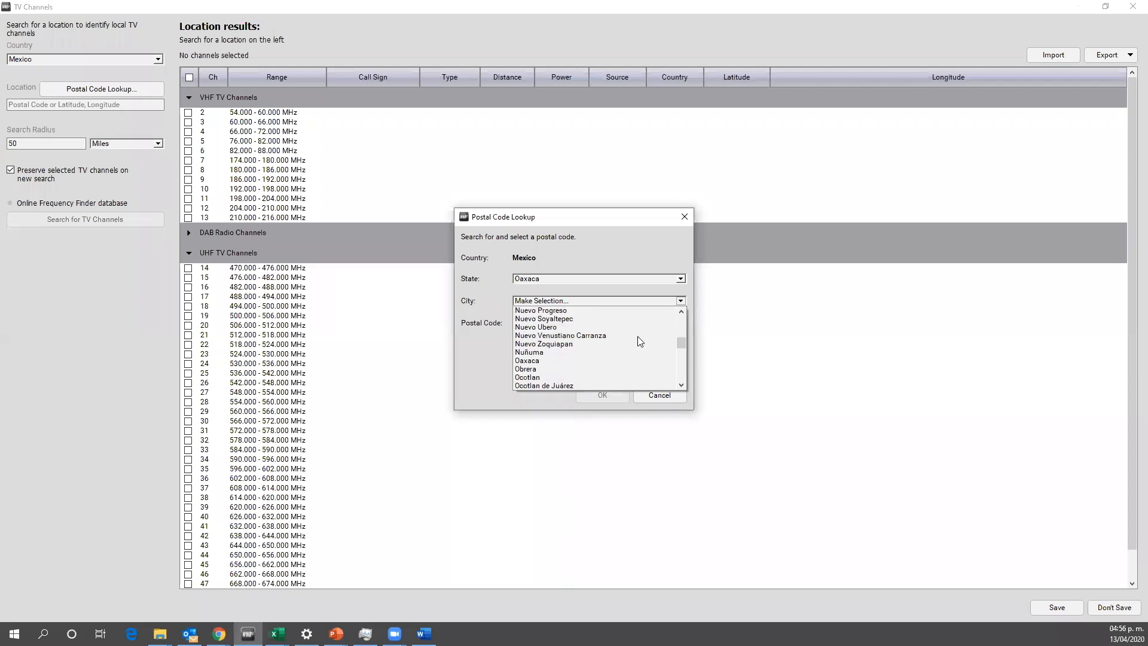
pyautogui.click(578, 359)
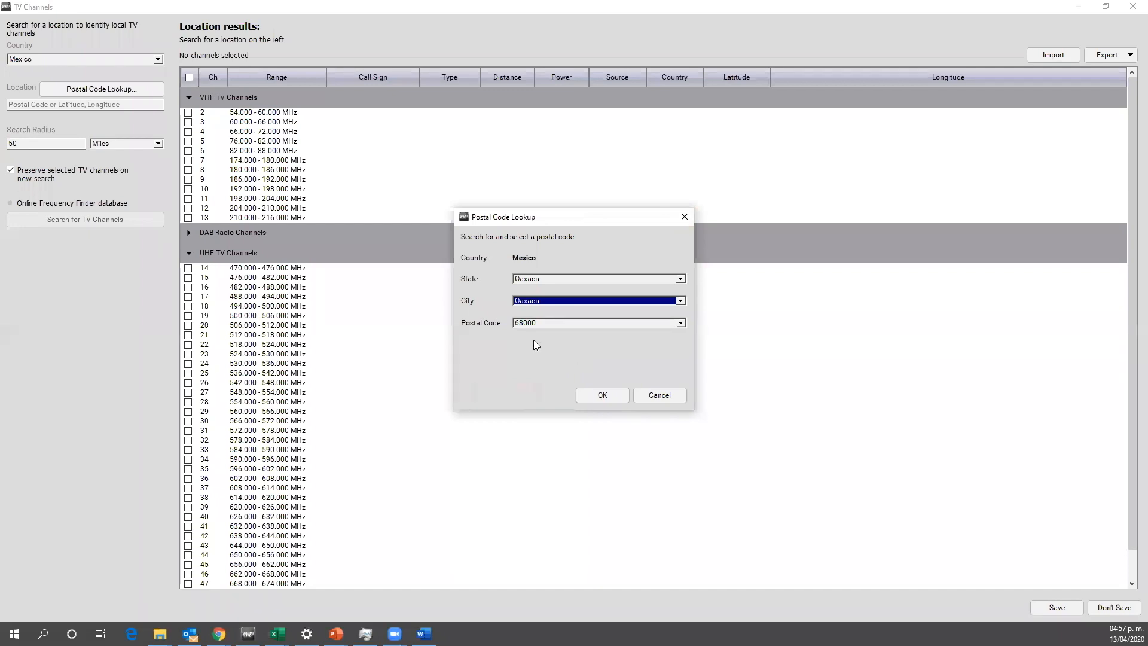
pyautogui.click(600, 396)
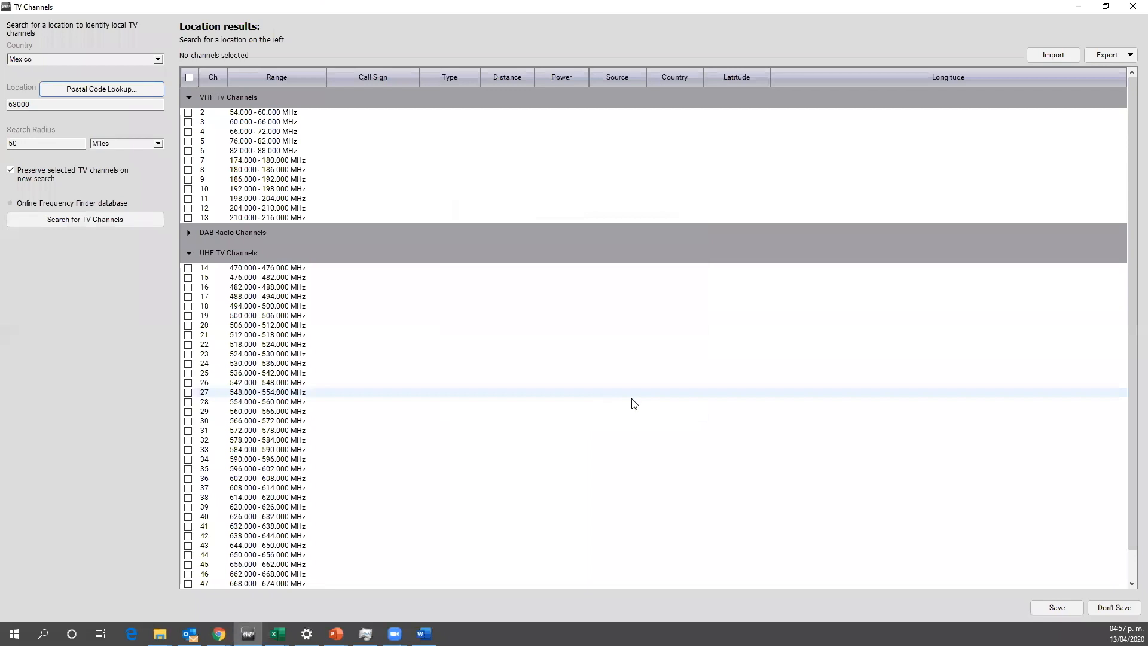
# Step: Search for local TV channels around the Oaxaca location and save the resulting channels as those to be avoided
pyautogui.moveTo(1132, 401); pyautogui.dragTo(1123, 375)
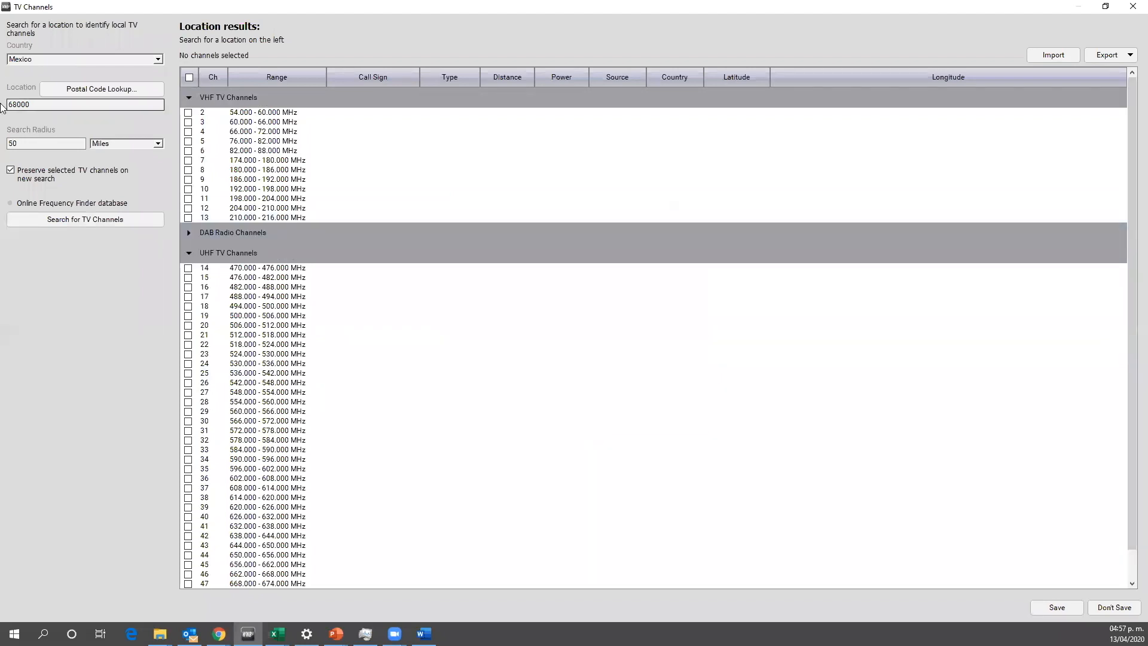
pyautogui.click(86, 219)
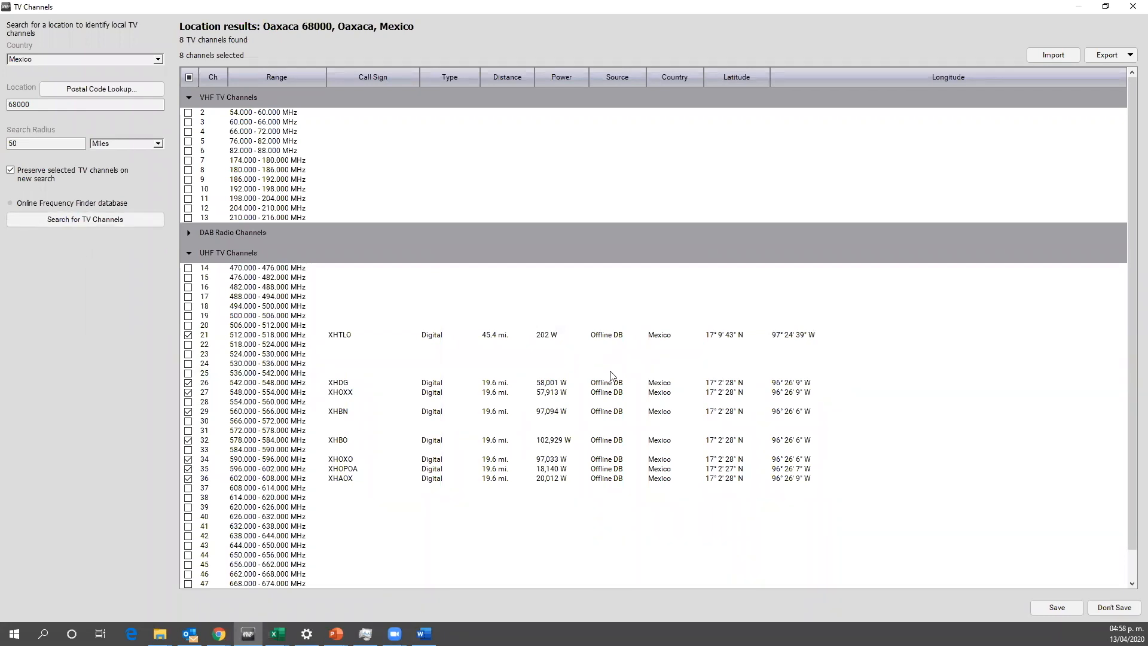
pyautogui.click(1056, 607)
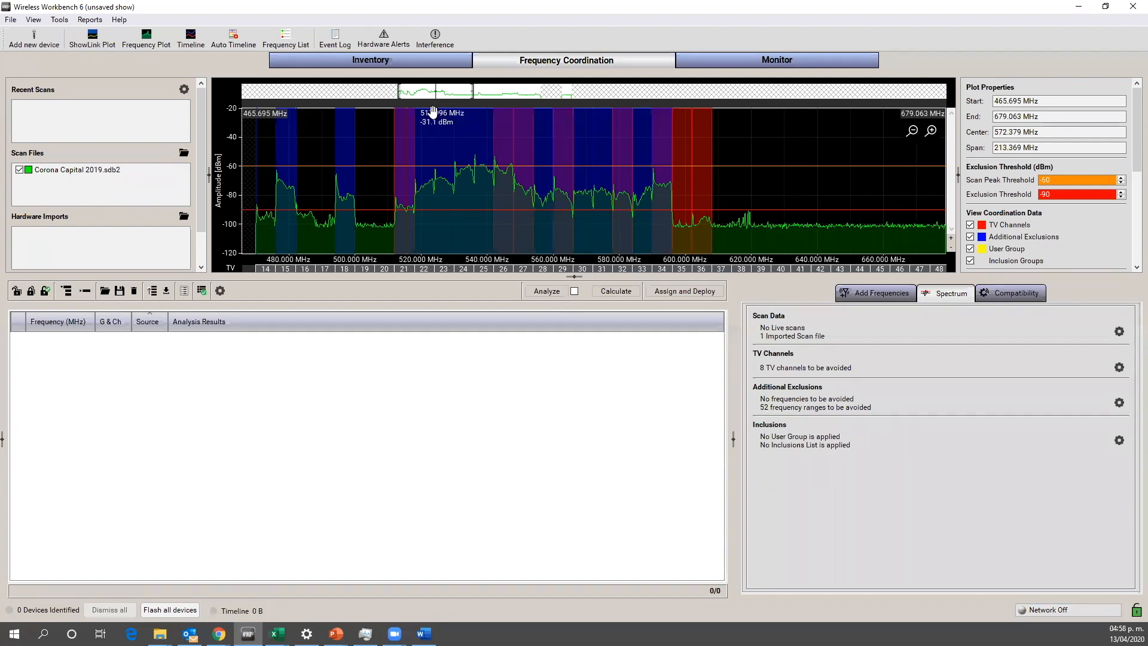
# Step: Review the saved Oaxaca TV channel list in a reduced, repositioned window over the coordination workspace, then close it without changes
pyautogui.moveTo(435, 89); pyautogui.dragTo(466, 96)
pyautogui.moveTo(457, 96); pyautogui.dragTo(440, 90)
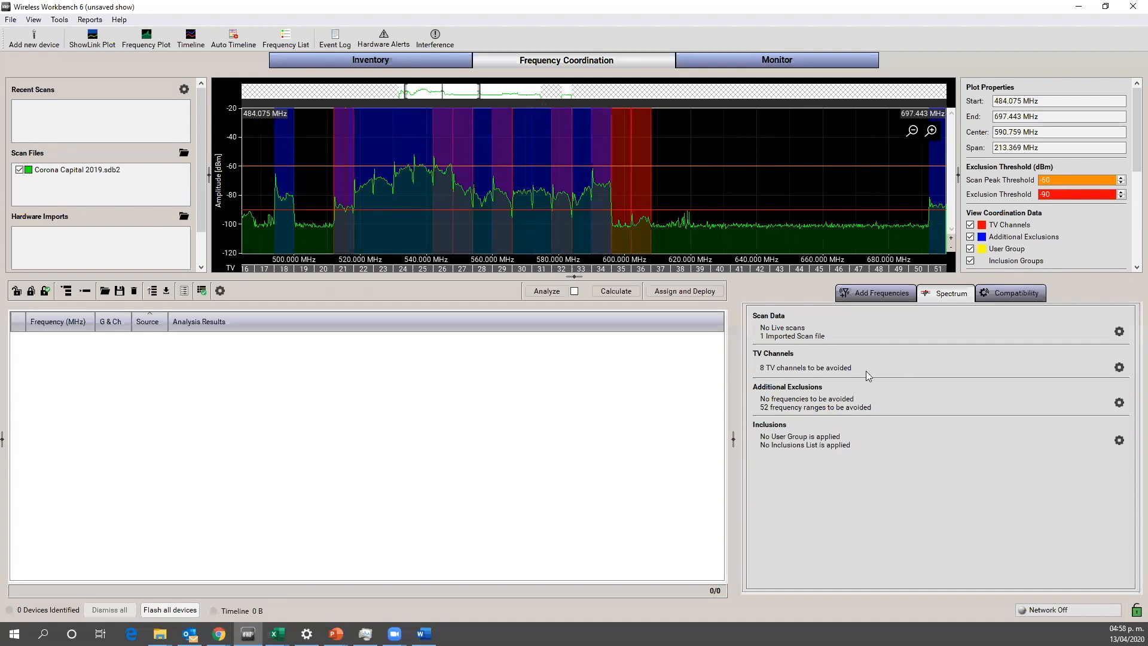
pyautogui.click(1119, 368)
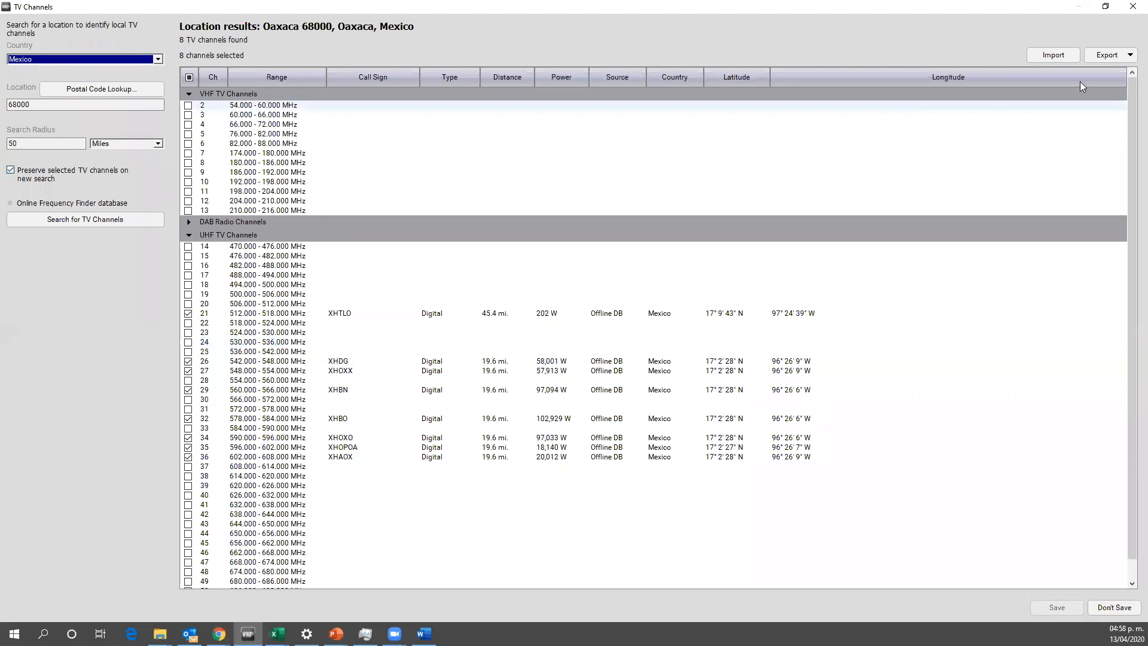
pyautogui.doubleClick(777, 6)
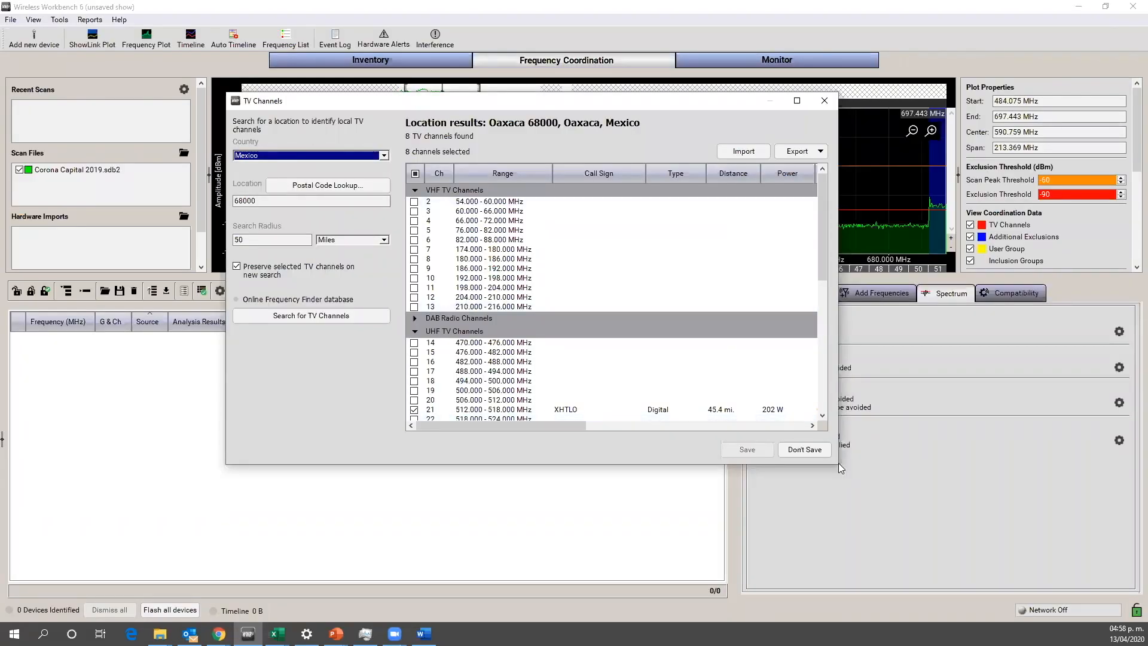
pyautogui.moveTo(839, 466); pyautogui.dragTo(959, 555)
pyautogui.moveTo(689, 103); pyautogui.dragTo(573, 63)
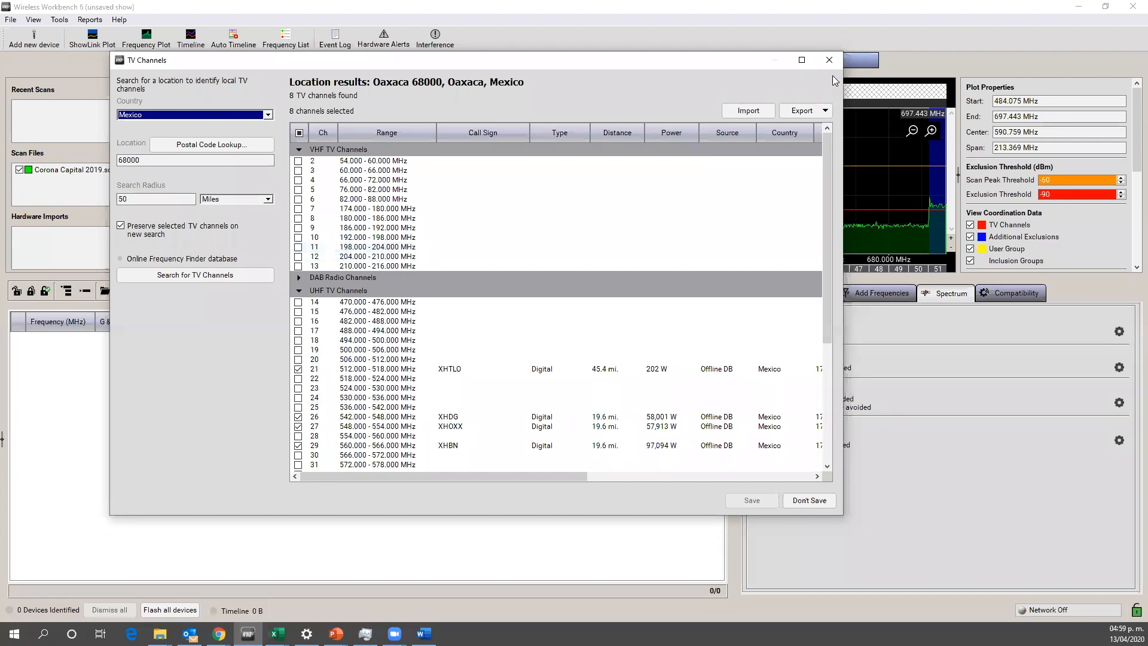
pyautogui.click(828, 60)
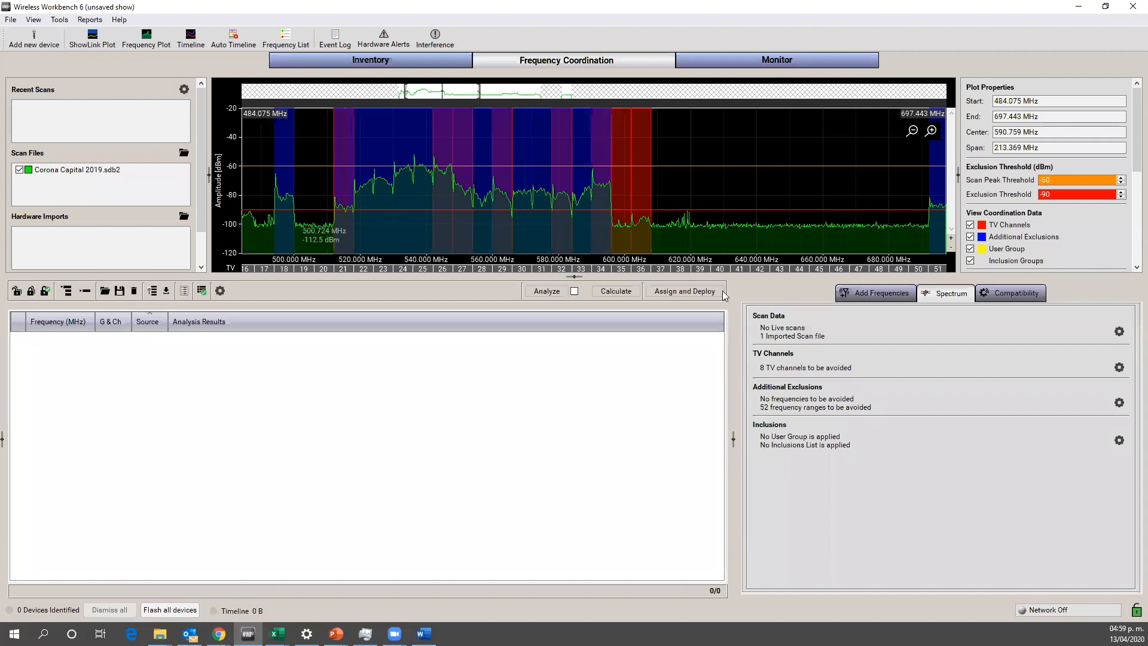
# Step: Remove the exclusions of TV channels 35 and 36 directly from the channel strip of the coordination plot
pyautogui.rightClick(623, 270)
pyautogui.click(645, 277)
pyautogui.rightClick(643, 269)
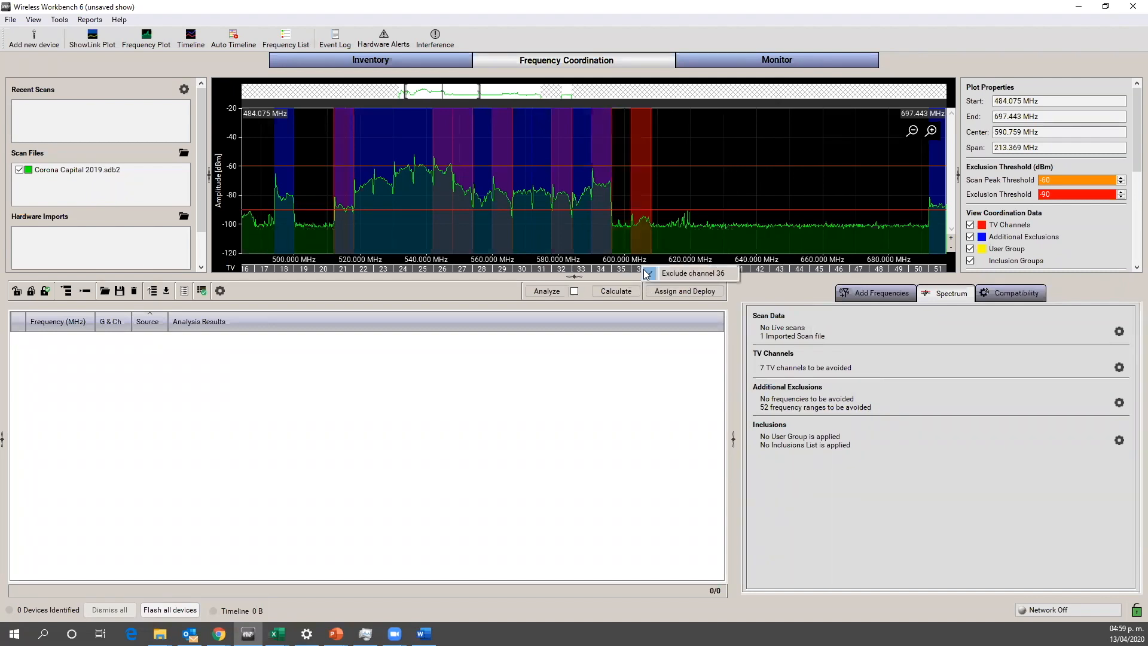
pyautogui.click(657, 279)
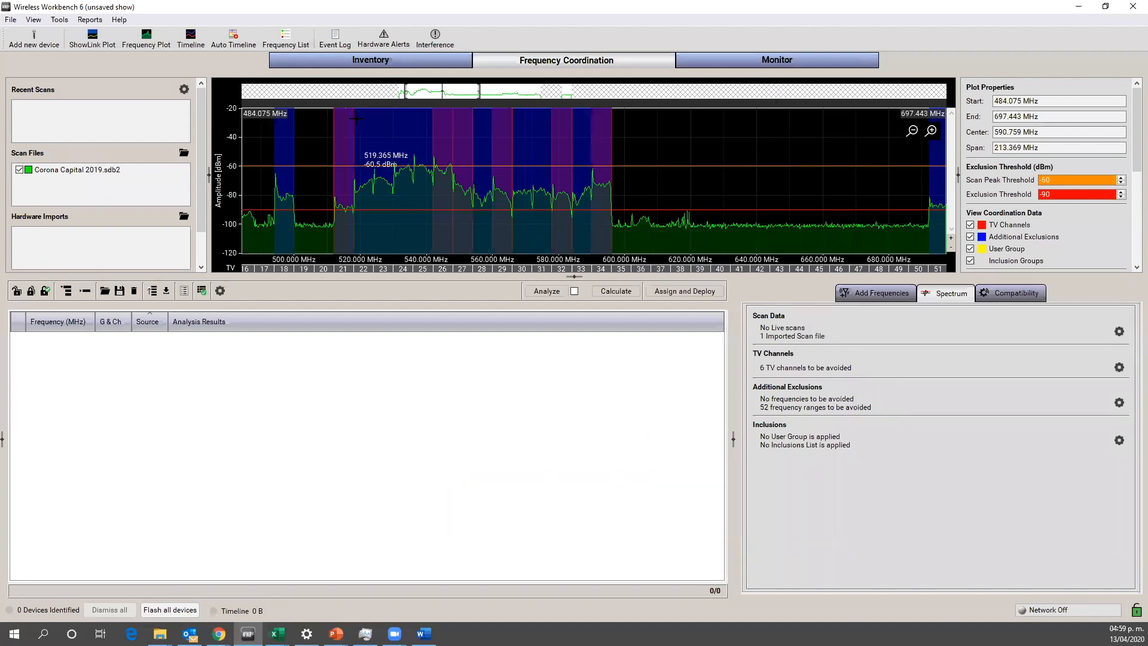
# Step: Exclude TV channel 15 directly from the channel strip of the coordination plot
pyautogui.moveTo(439, 89); pyautogui.dragTo(427, 90)
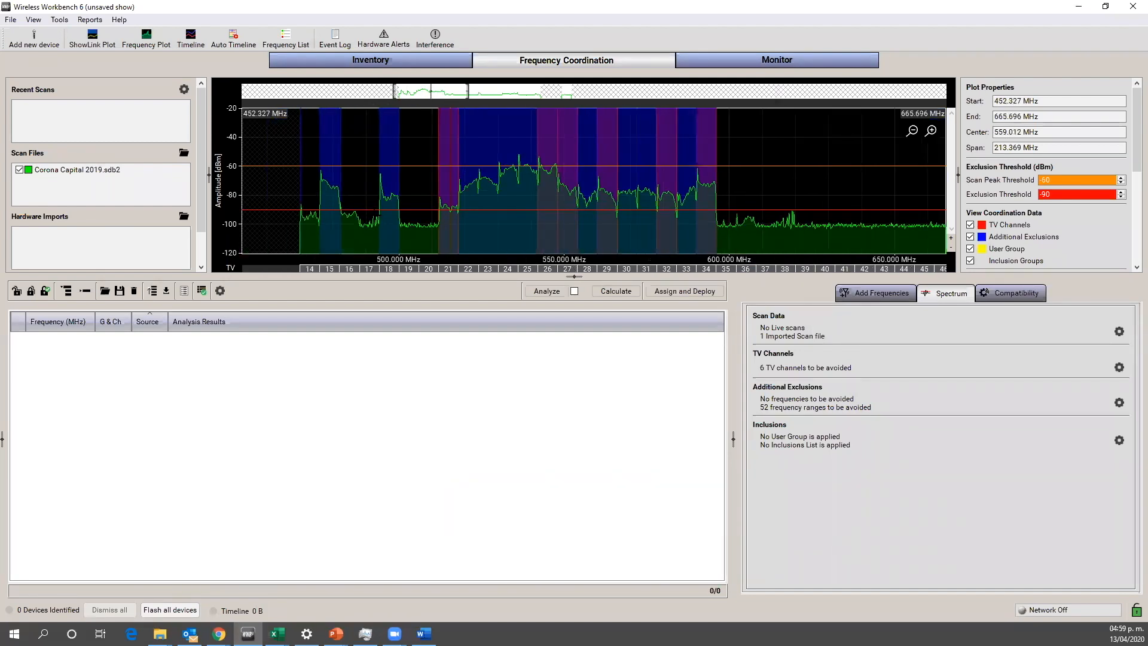
pyautogui.rightClick(331, 268)
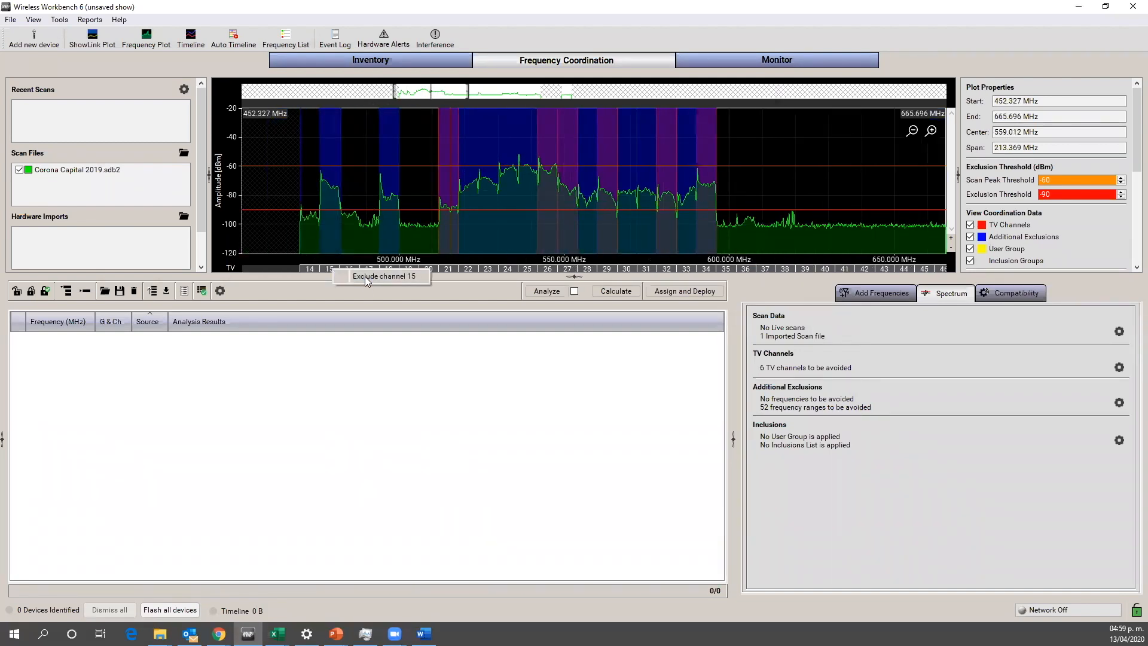
pyautogui.click(360, 276)
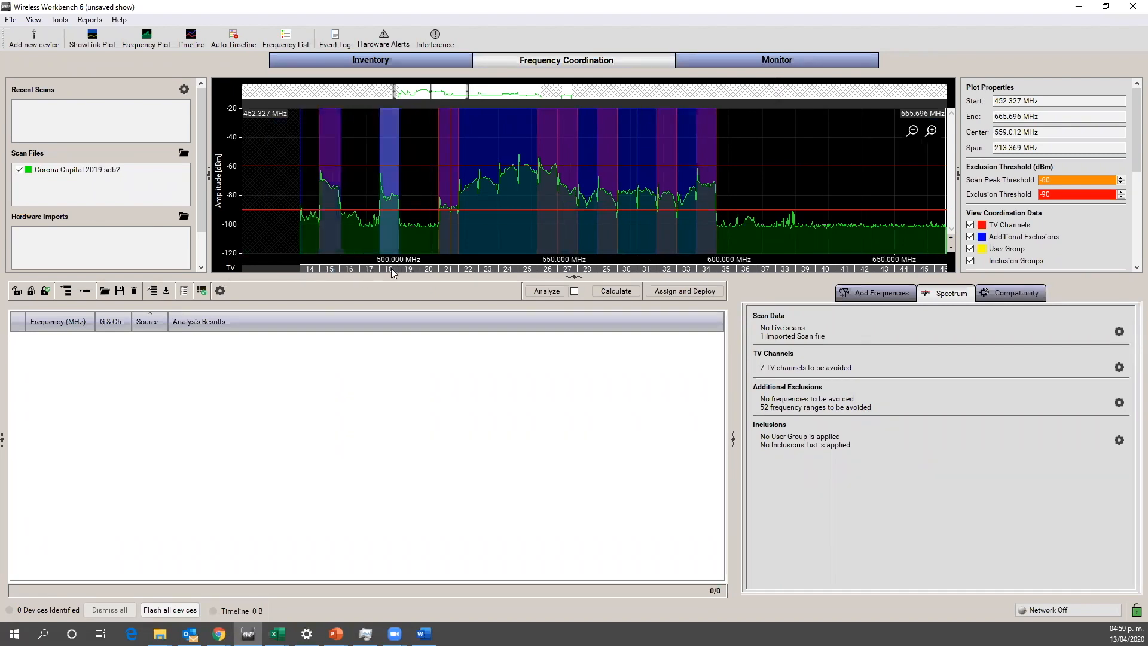
# Step: Exclude TV channels 18, 14 and 16 directly from the channel strip of the coordination plot
pyautogui.rightClick(391, 268)
pyautogui.click(428, 277)
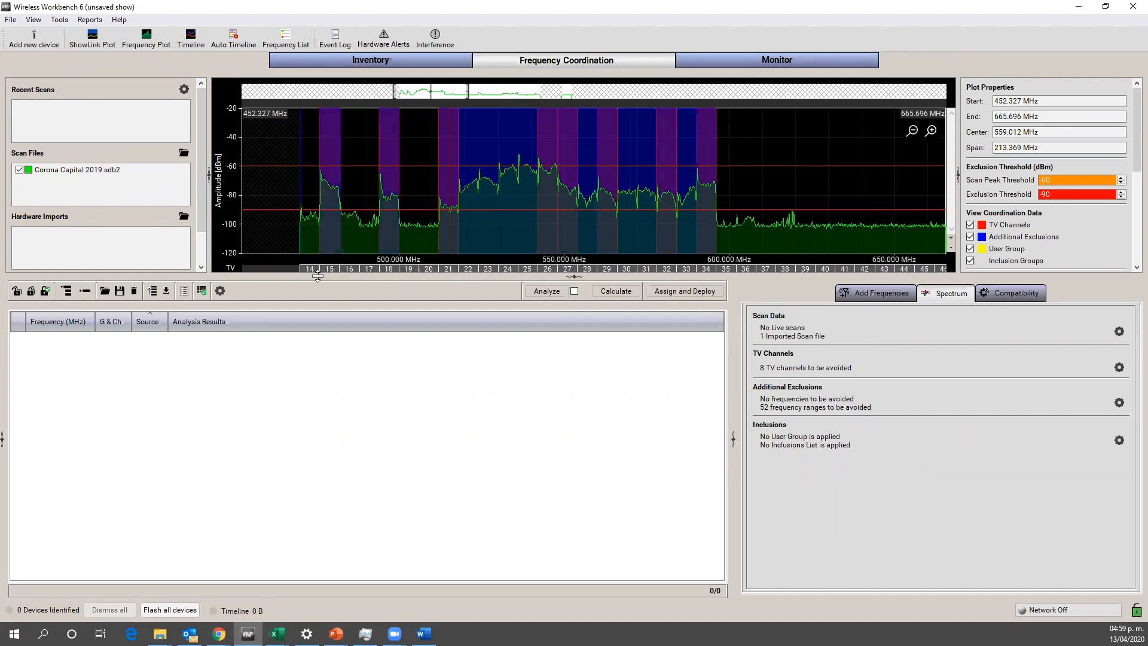
pyautogui.rightClick(310, 267)
pyautogui.click(349, 275)
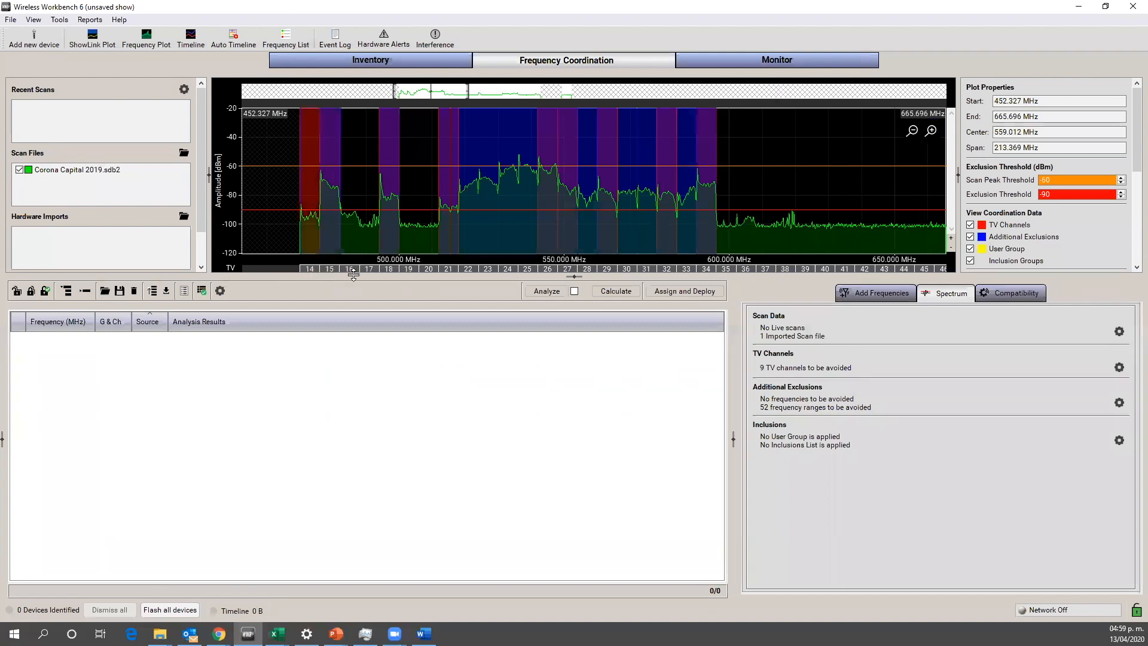
pyautogui.rightClick(351, 269)
pyautogui.click(373, 279)
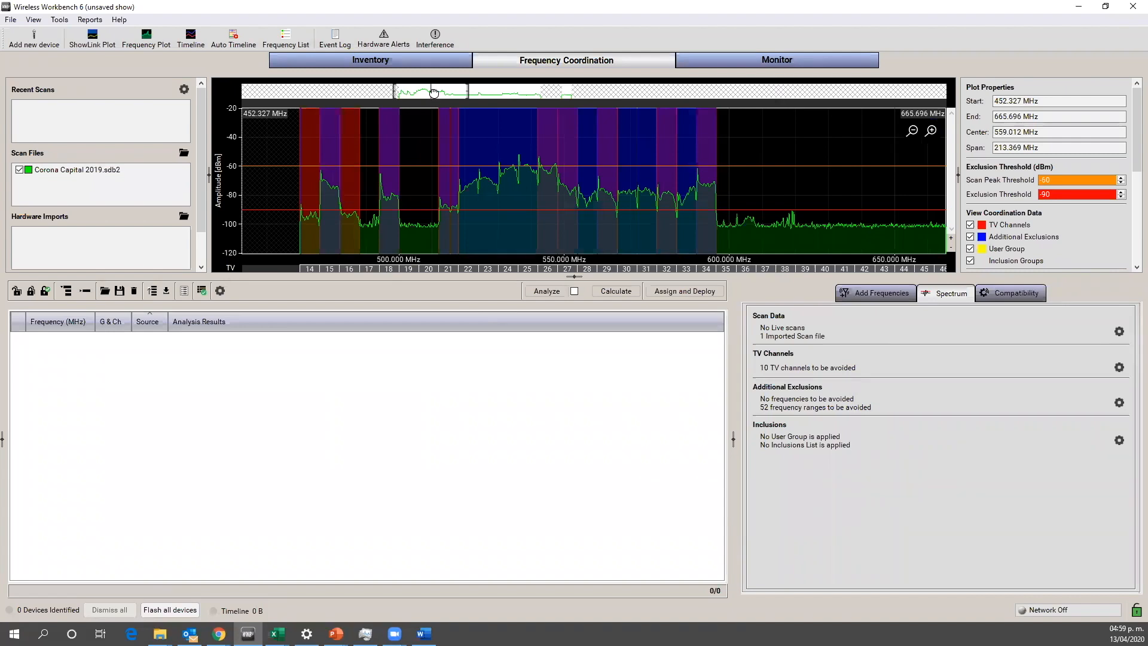
pyautogui.moveTo(432, 93)
pyautogui.mouseDown()
pyautogui.moveTo(480, 101)
pyautogui.moveTo(435, 97)
pyautogui.mouseUp()
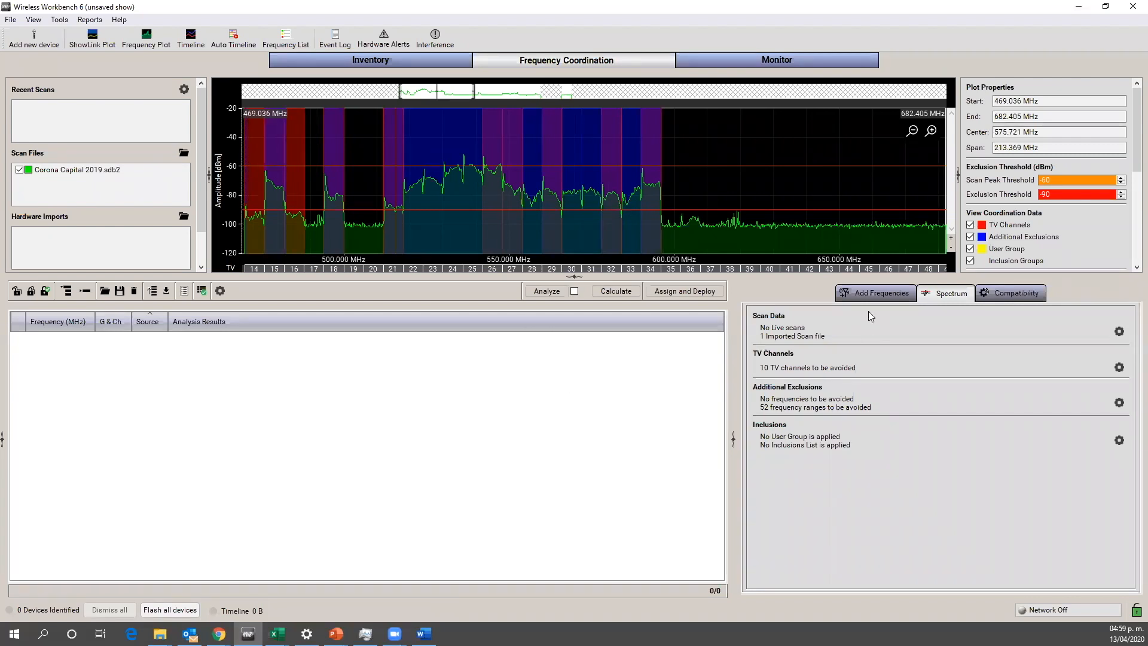
# Step: Bring all frequencies from the inventory into the coordination workspace and collapse the device groups
pyautogui.click(870, 291)
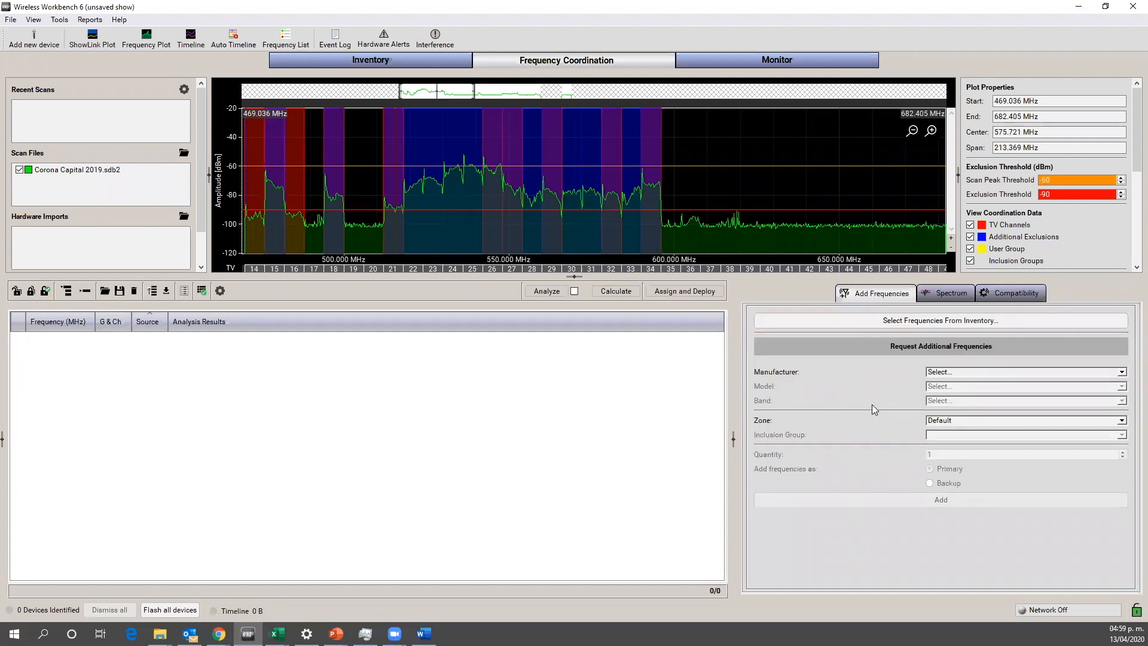
pyautogui.click(862, 321)
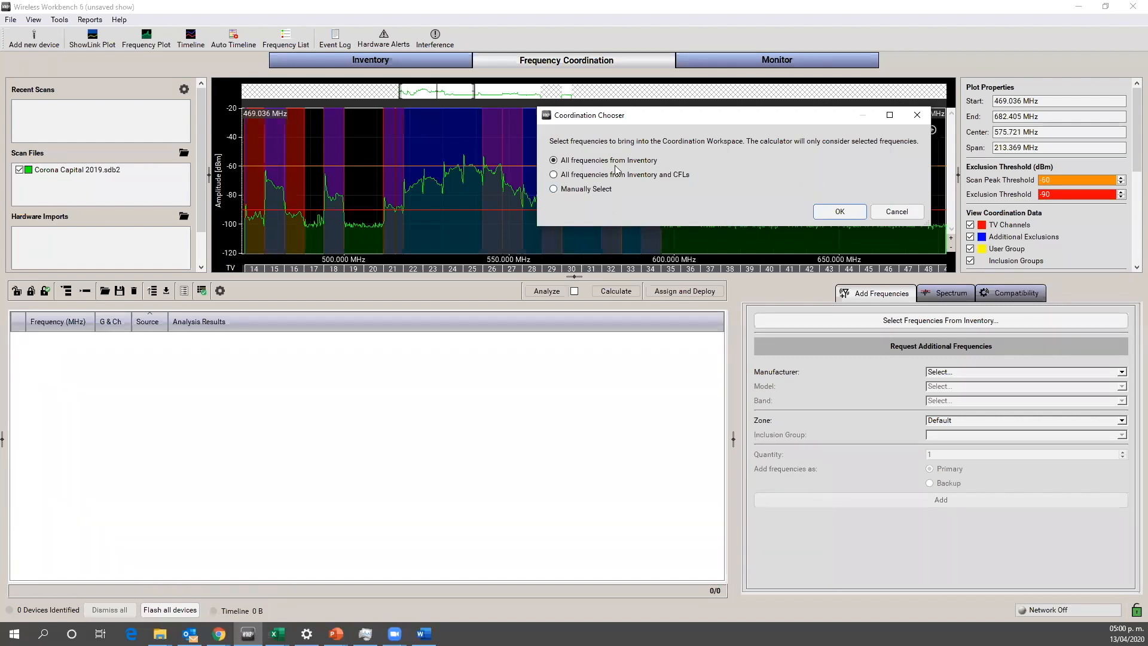
pyautogui.click(839, 212)
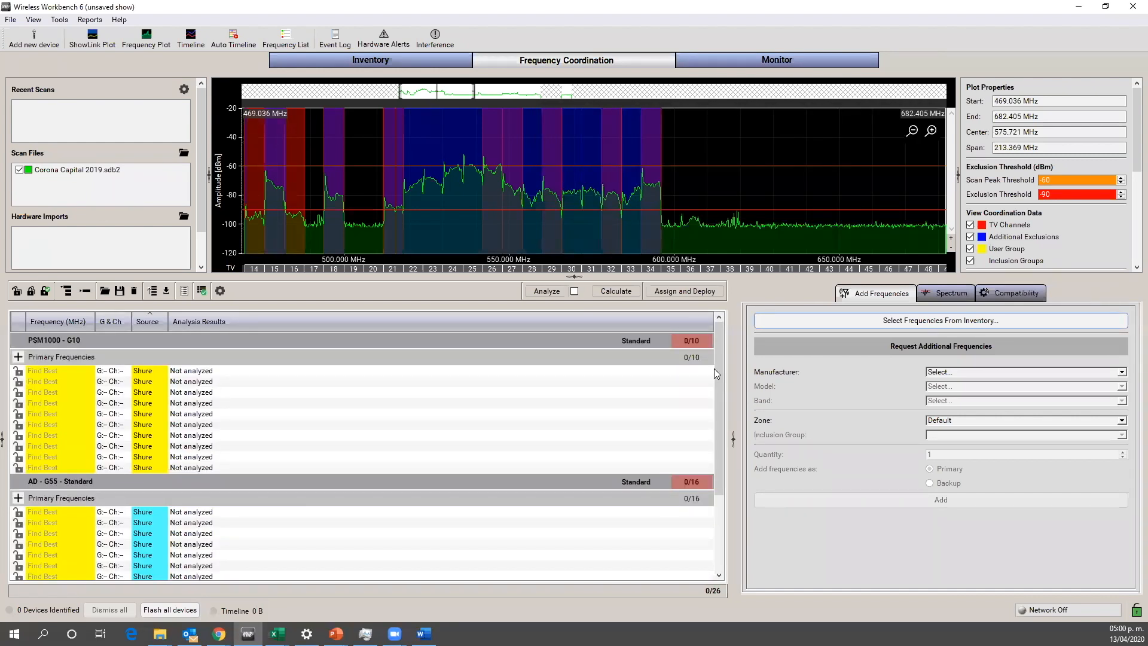
pyautogui.moveTo(719, 364)
pyautogui.mouseDown()
pyautogui.moveTo(712, 427)
pyautogui.moveTo(724, 347)
pyautogui.mouseUp()
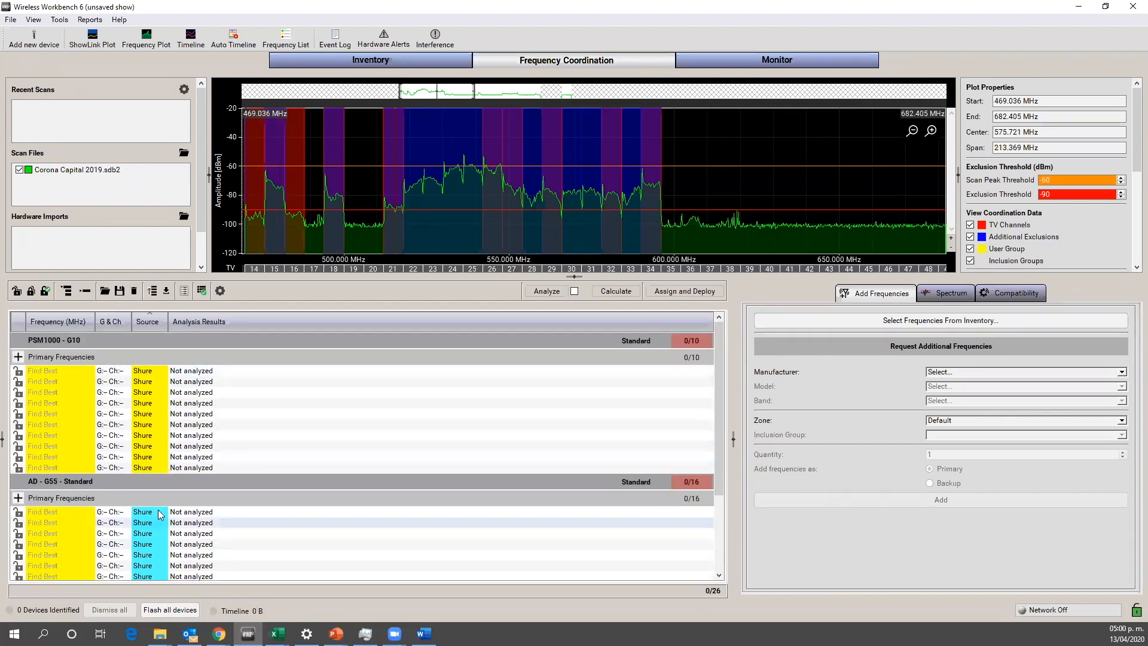
pyautogui.moveTo(717, 383)
pyautogui.mouseDown()
pyautogui.moveTo(712, 471)
pyautogui.moveTo(736, 376)
pyautogui.moveTo(716, 475)
pyautogui.moveTo(729, 378)
pyautogui.mouseUp()
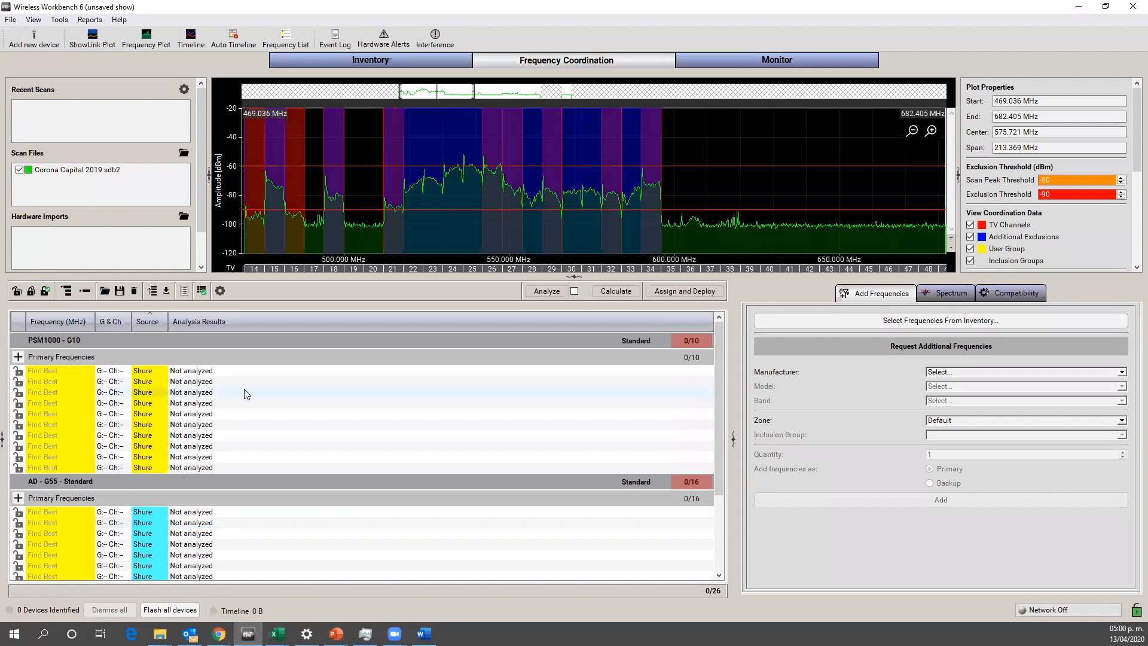
pyautogui.click(85, 291)
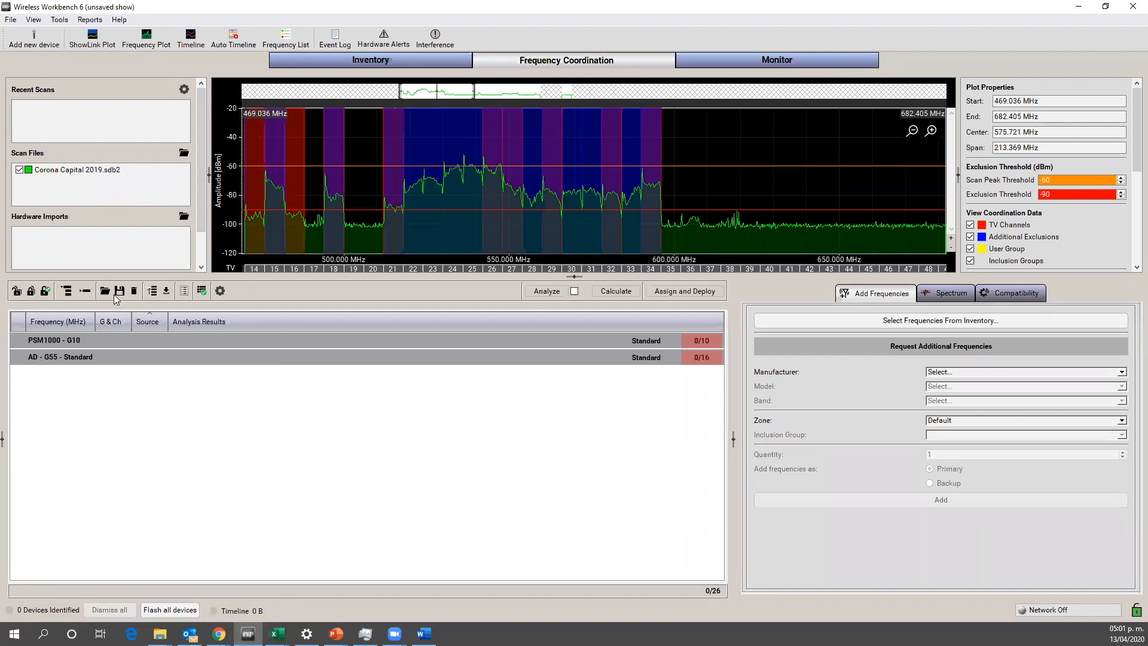
# Step: Clear all frequencies from the coordination workspace
pyautogui.click(133, 291)
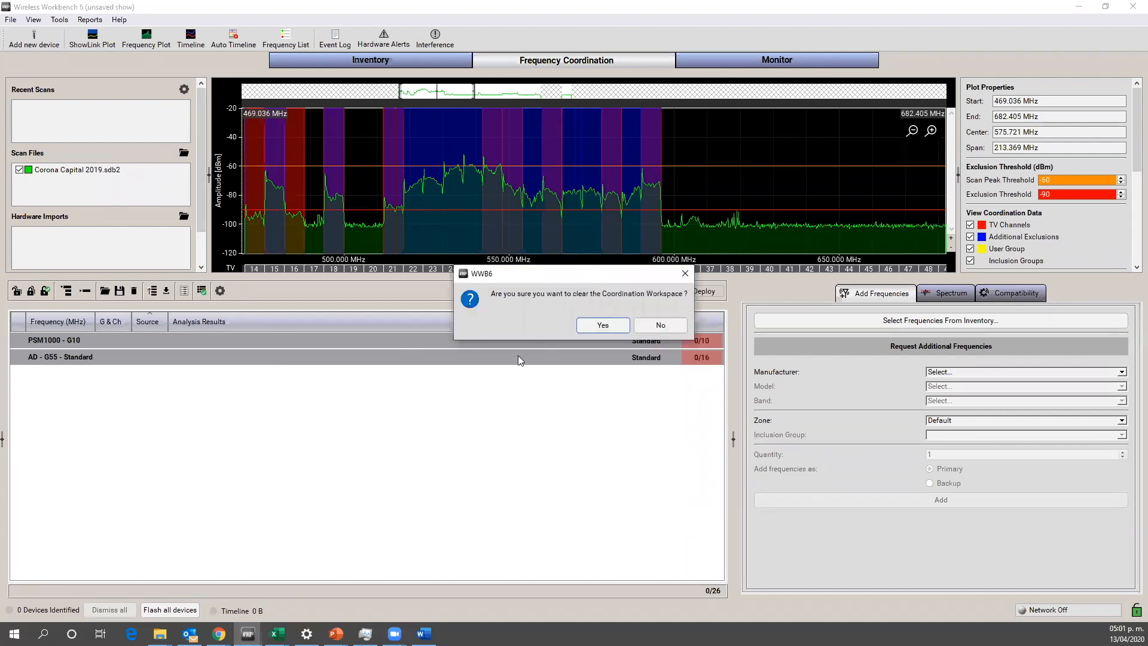
pyautogui.click(600, 324)
# Step: Add two Shure BLX4R devices in band K12 to the inventory
pyautogui.click(336, 60)
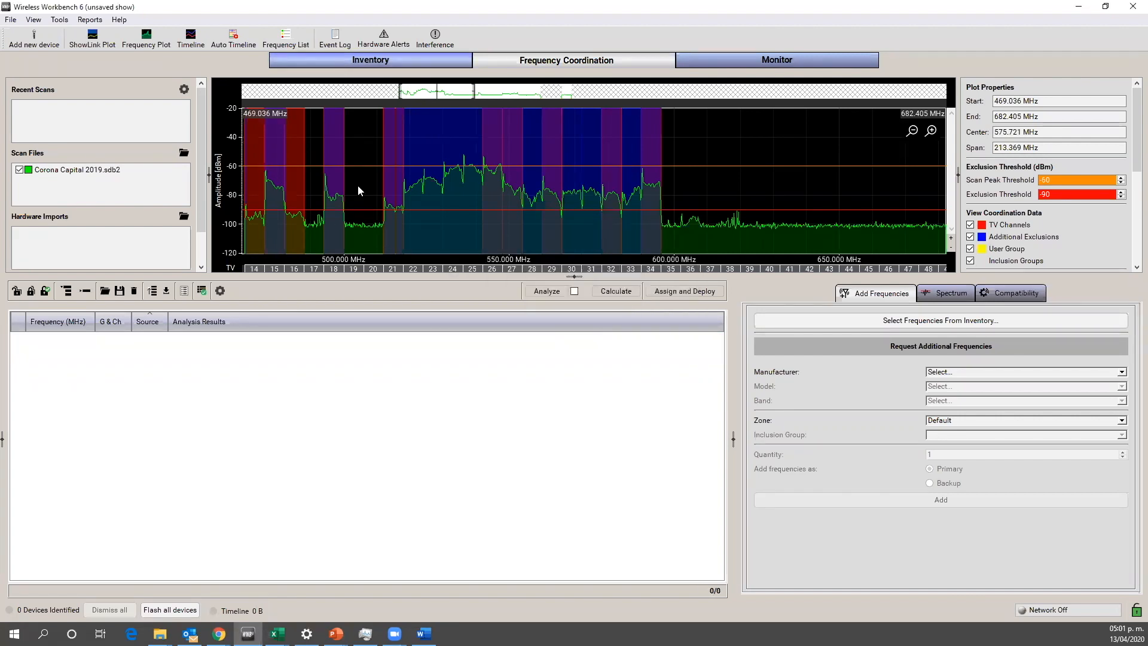
pyautogui.click(31, 39)
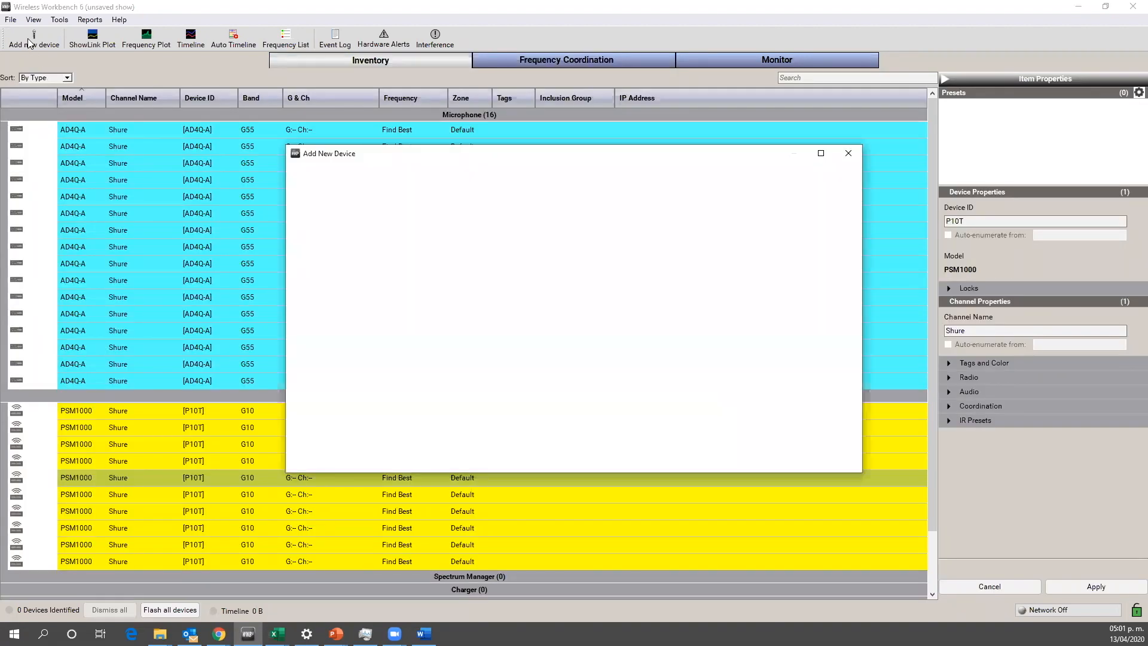
pyautogui.click(328, 212)
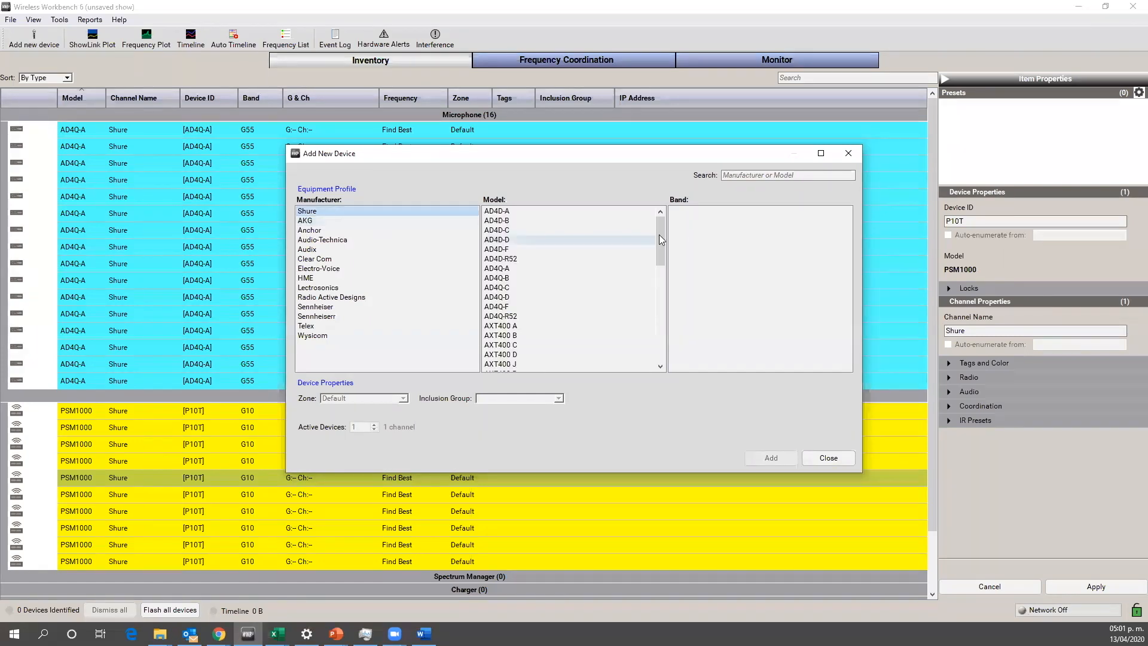
pyautogui.moveTo(665, 235); pyautogui.dragTo(664, 283)
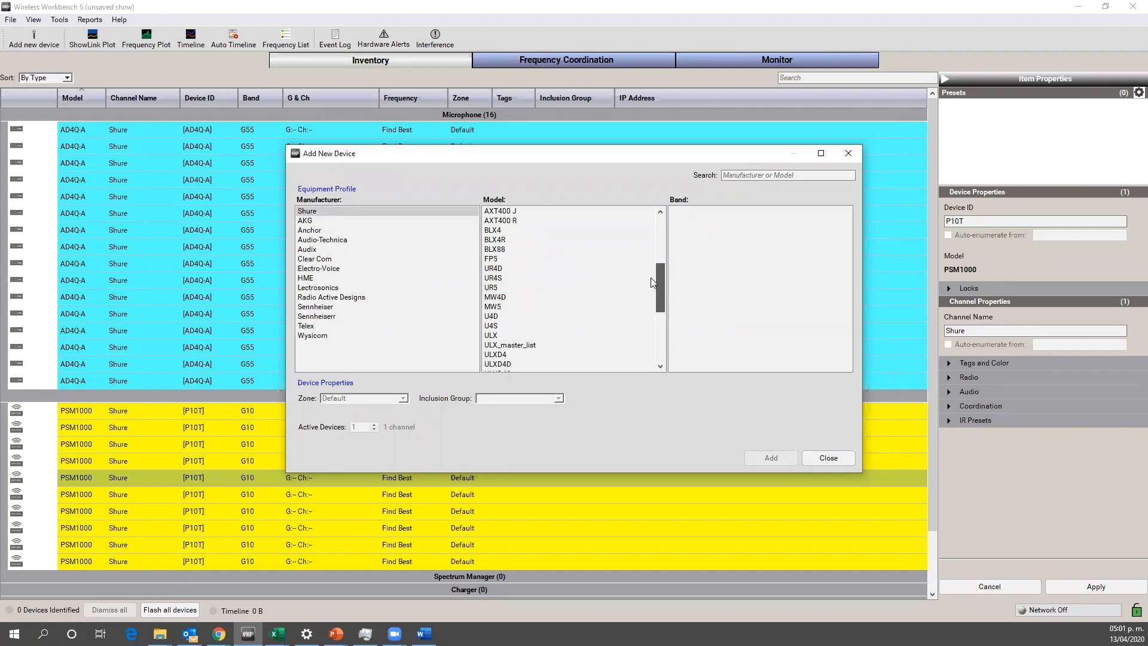
pyautogui.click(513, 240)
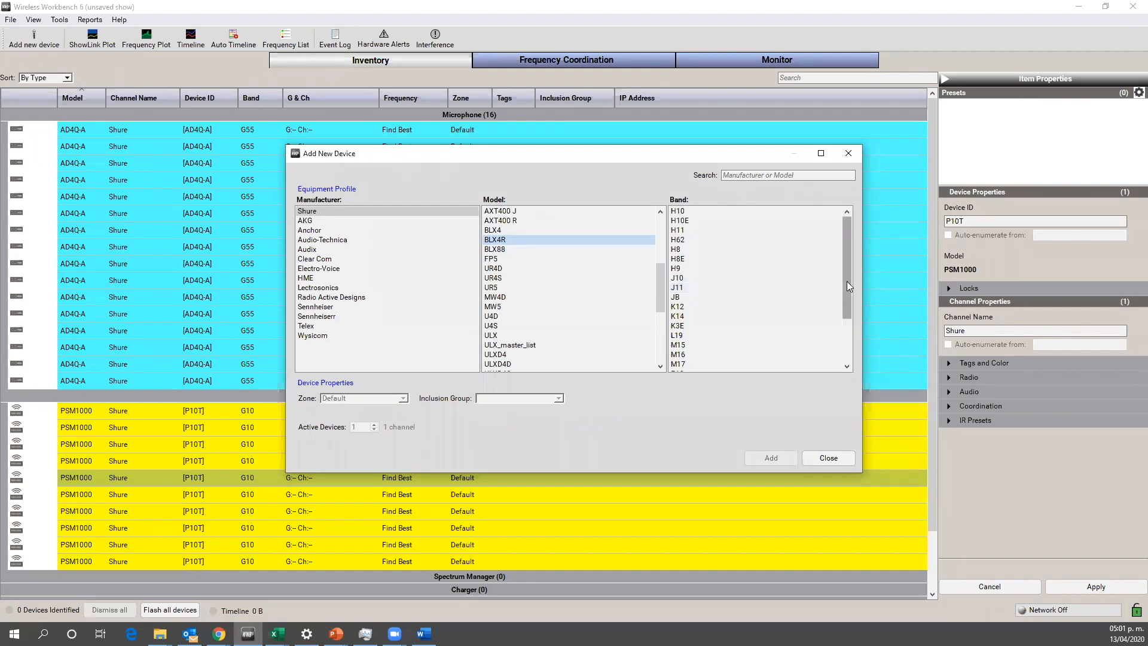
pyautogui.moveTo(847, 281); pyautogui.dragTo(847, 287)
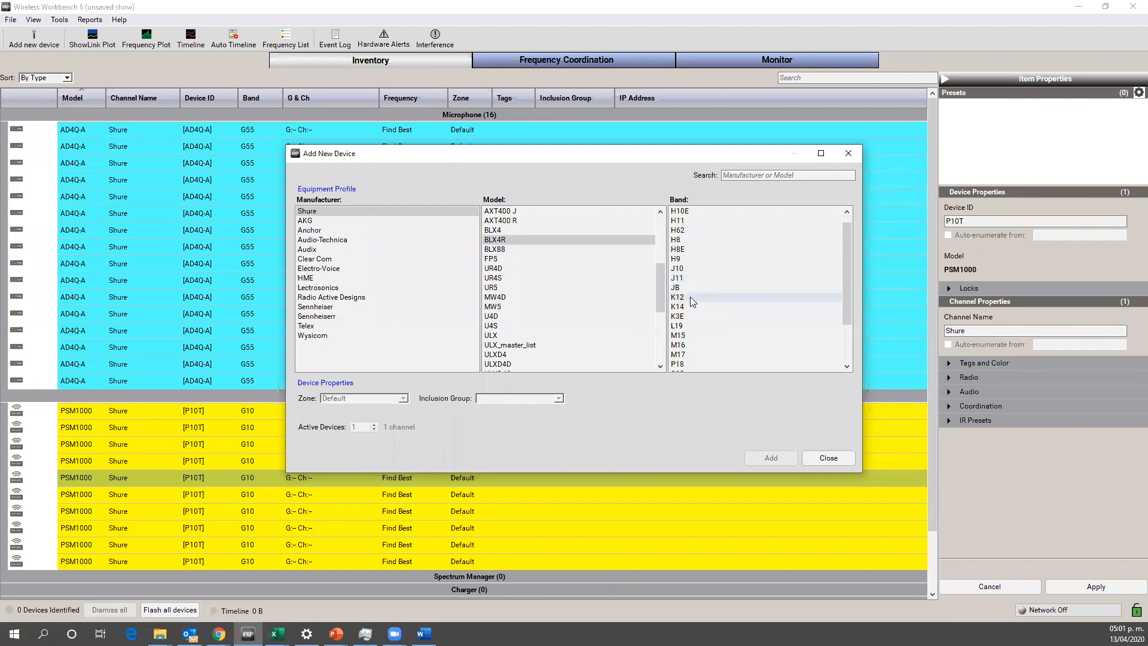
pyautogui.click(691, 297)
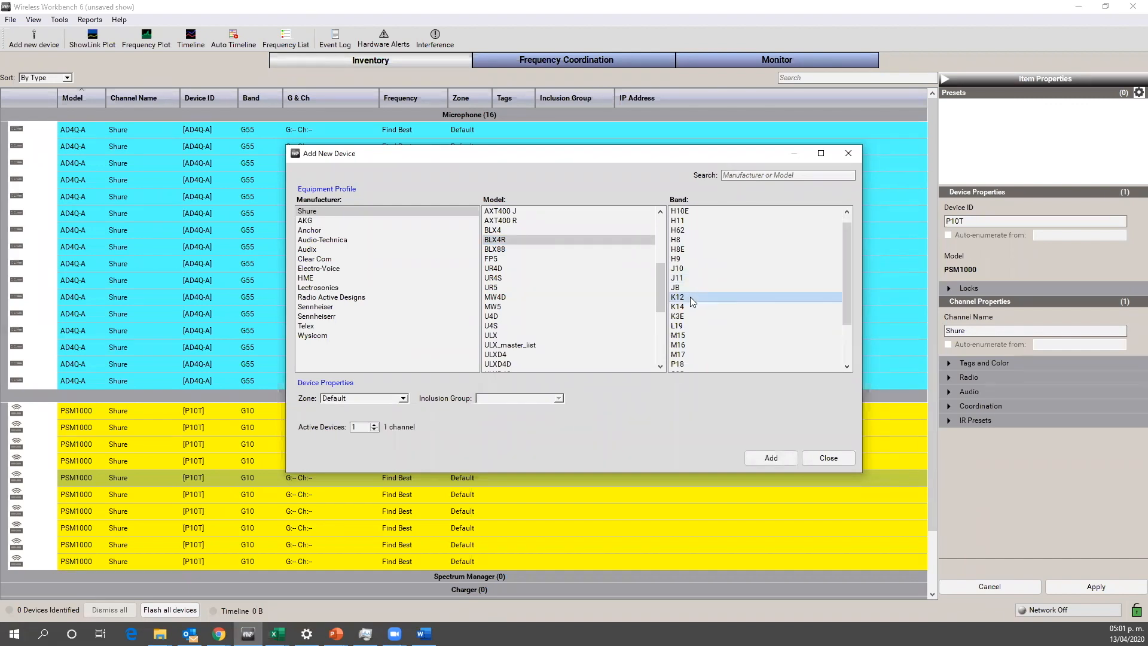
pyautogui.click(375, 423)
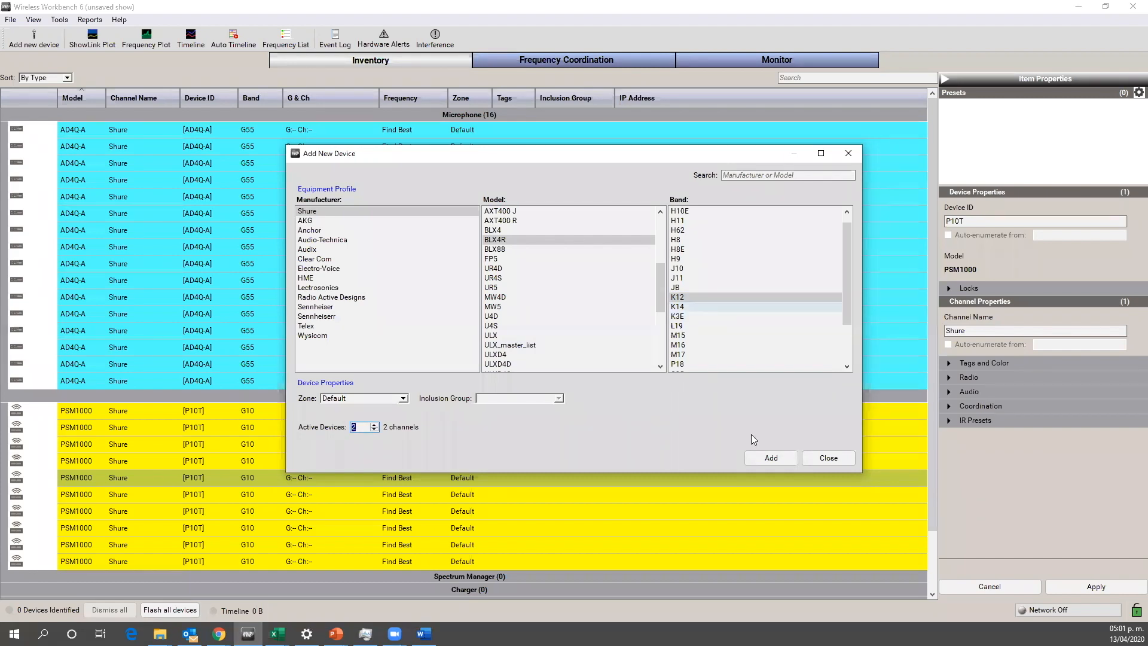
pyautogui.click(768, 459)
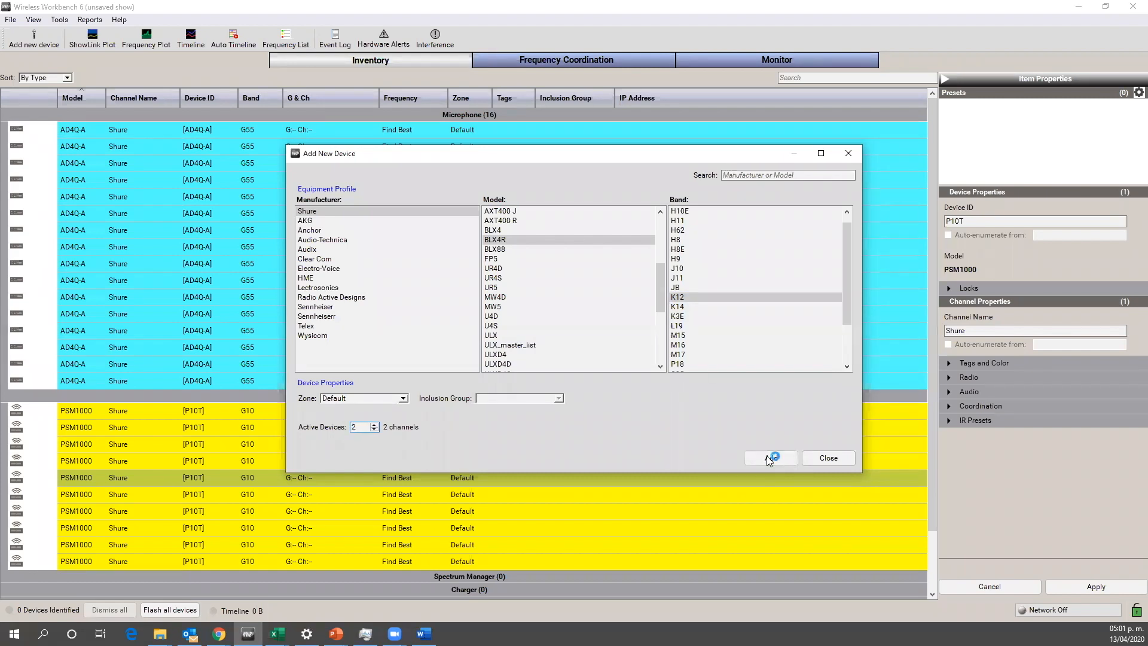
pyautogui.click(834, 459)
# Step: Assign a pink color to both BLX4R receivers in the inventory
pyautogui.click(487, 399)
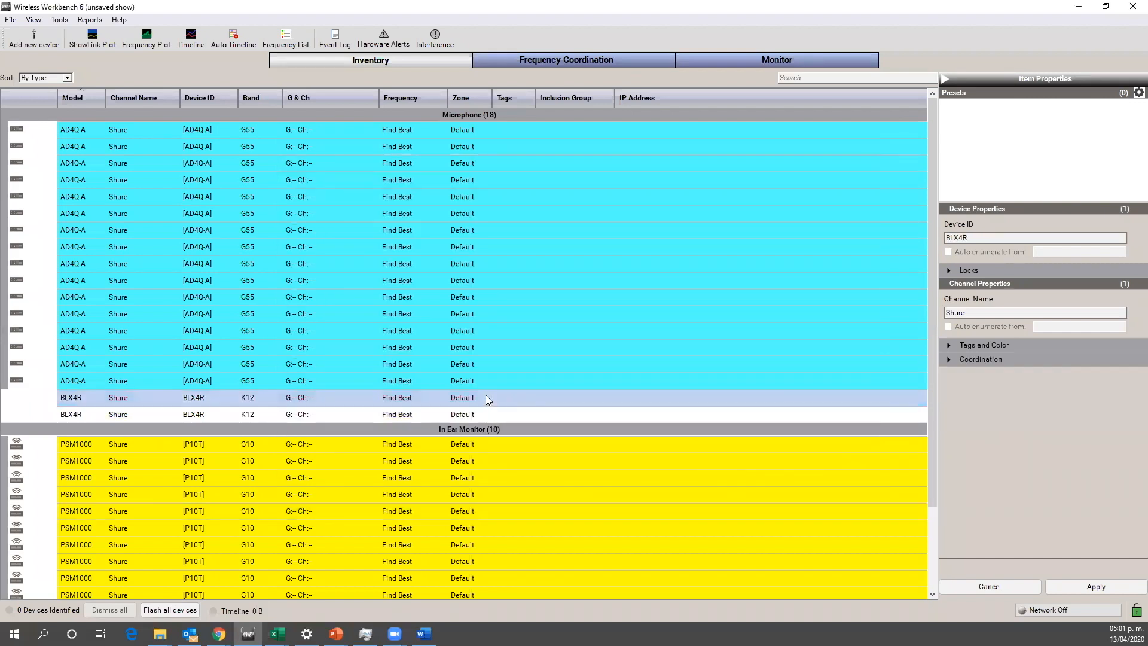
pyautogui.hotkey('shift', 'Down')
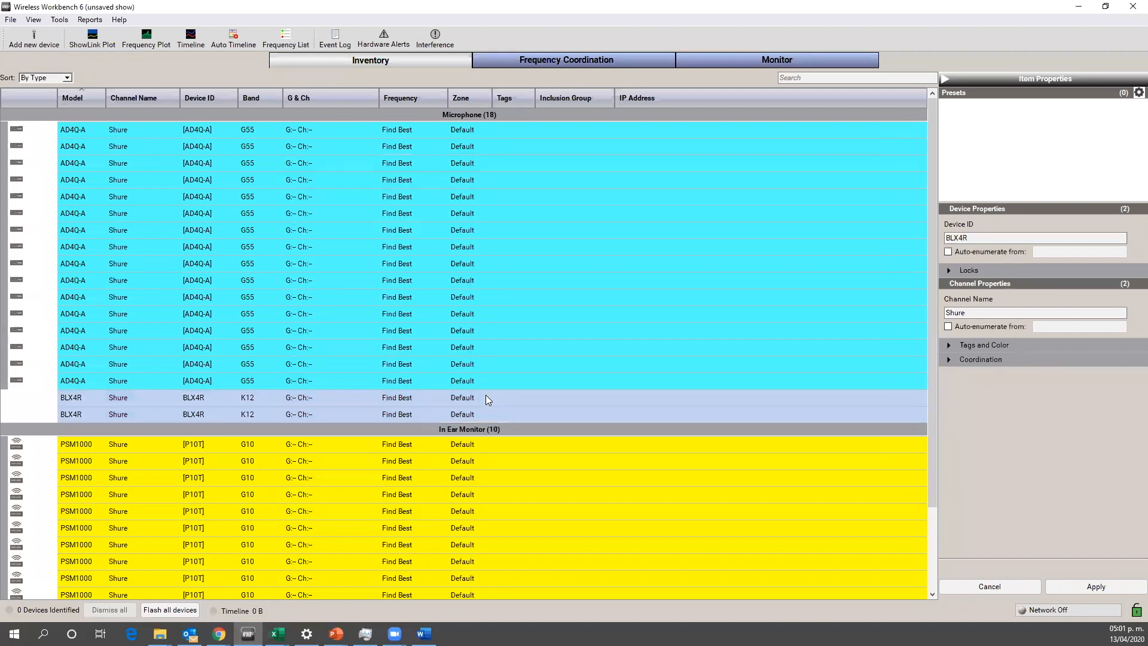
pyautogui.rightClick(486, 394)
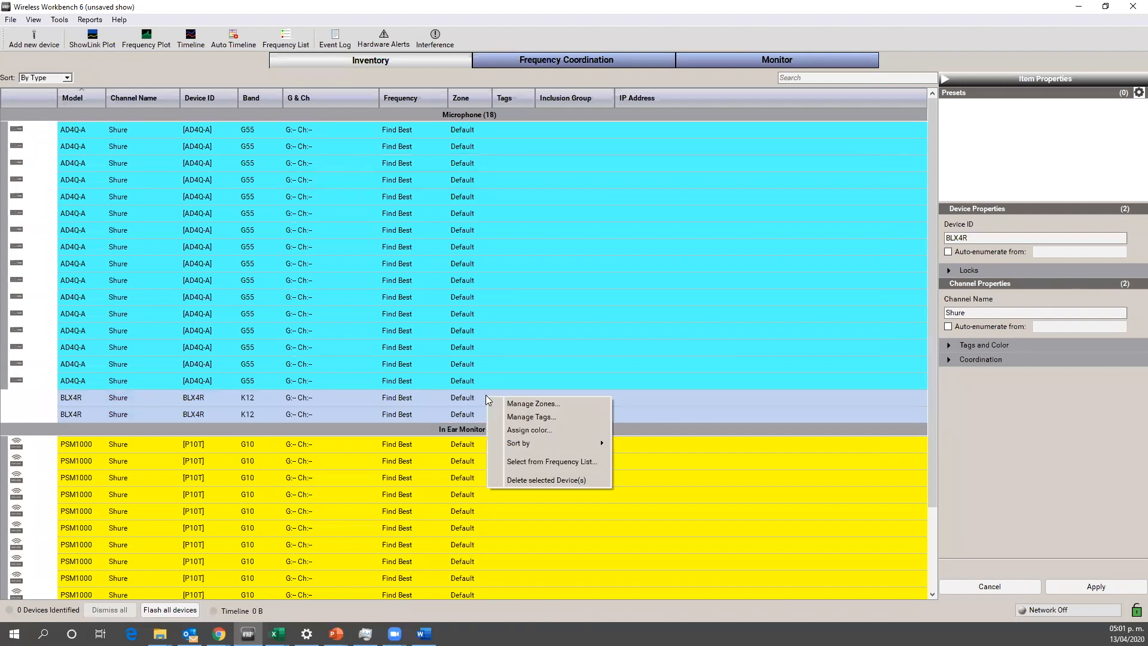
pyautogui.click(529, 429)
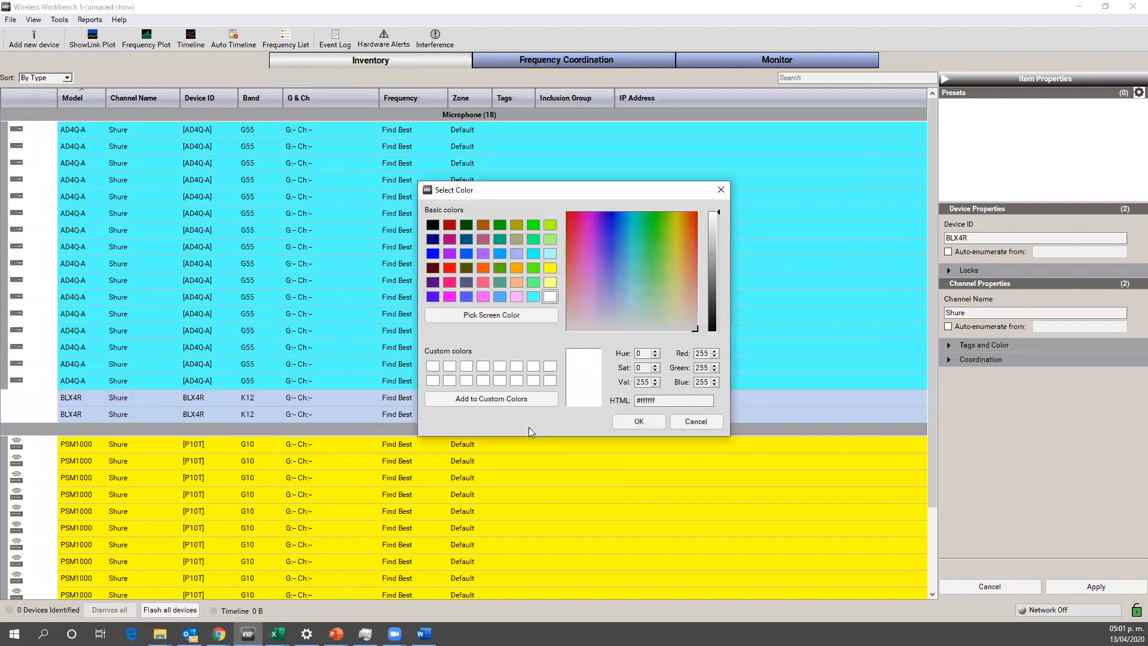
pyautogui.click(483, 296)
pyautogui.click(638, 421)
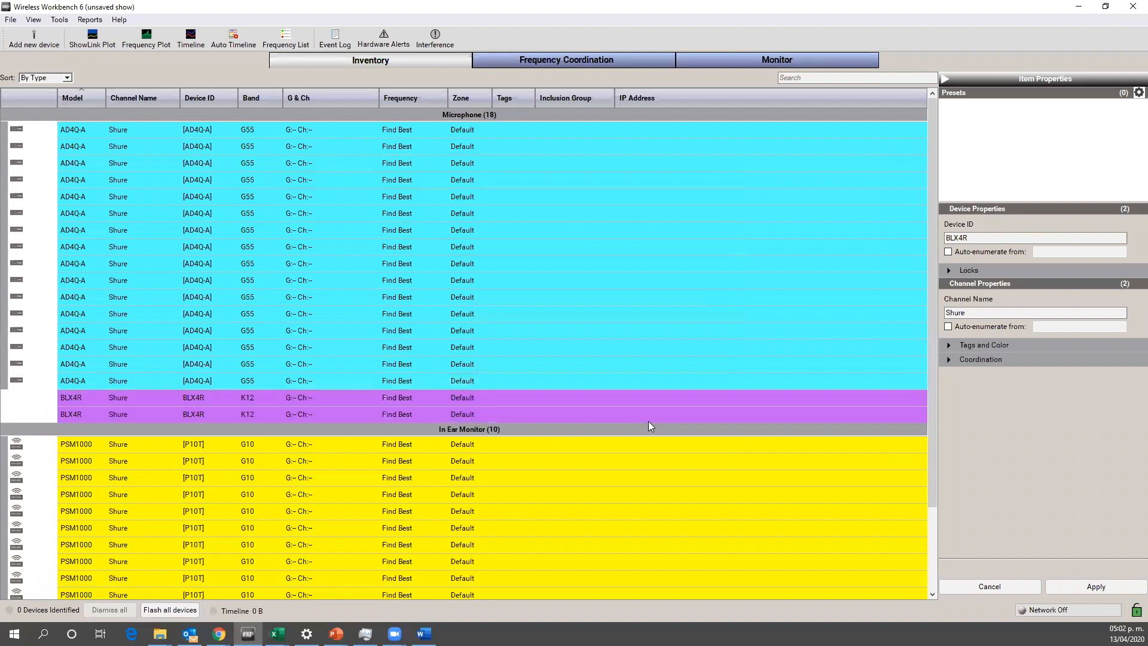
pyautogui.click(705, 461)
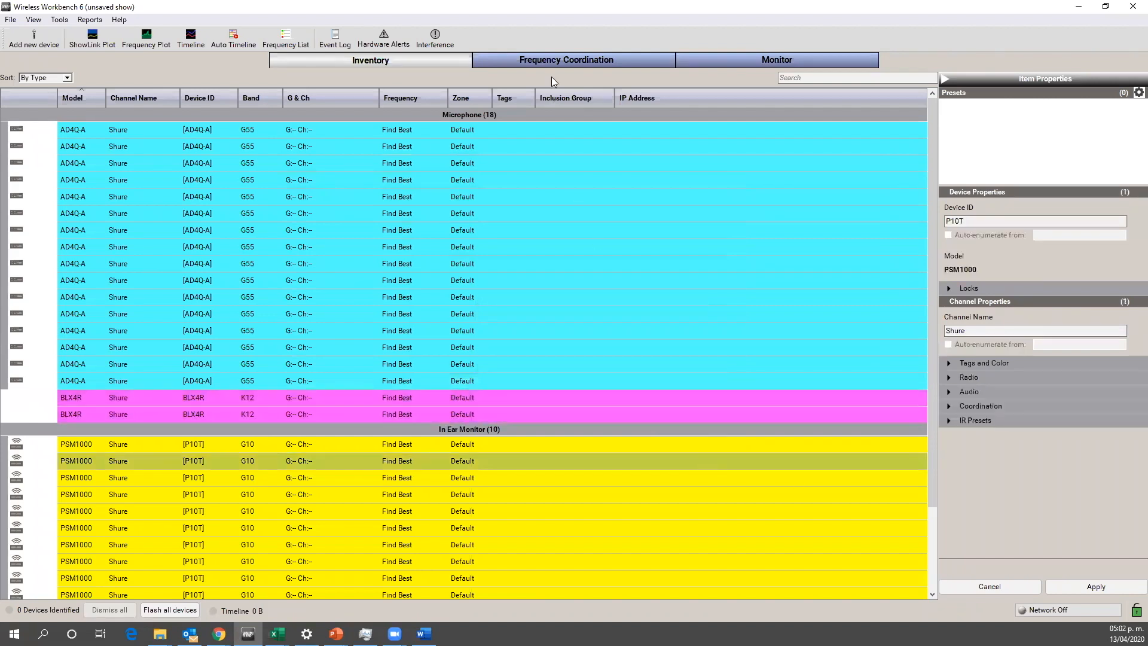
# Step: Load all inventory frequencies, including the BLX4R ones, into the coordination workspace and look through the list
pyautogui.click(545, 59)
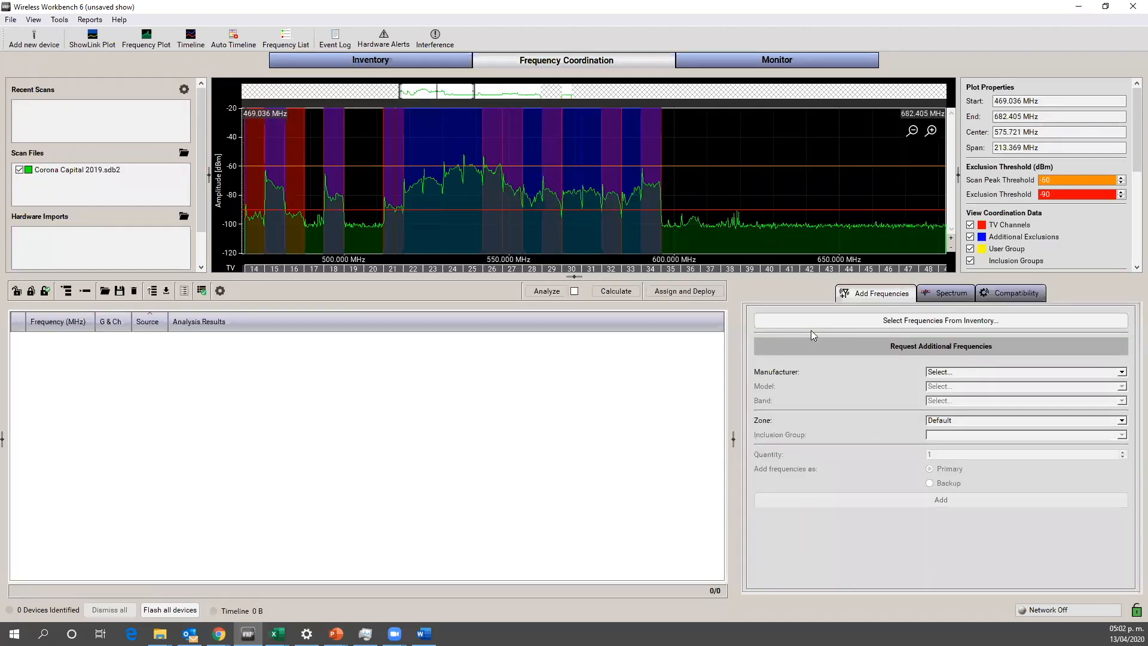
pyautogui.click(903, 323)
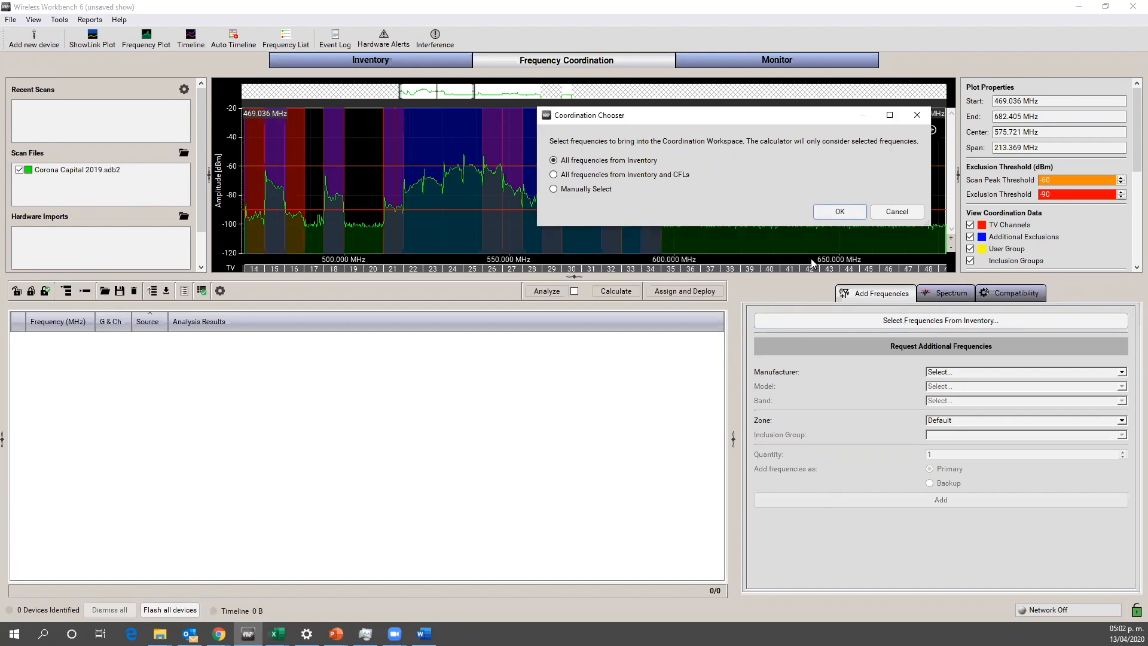
pyautogui.click(839, 211)
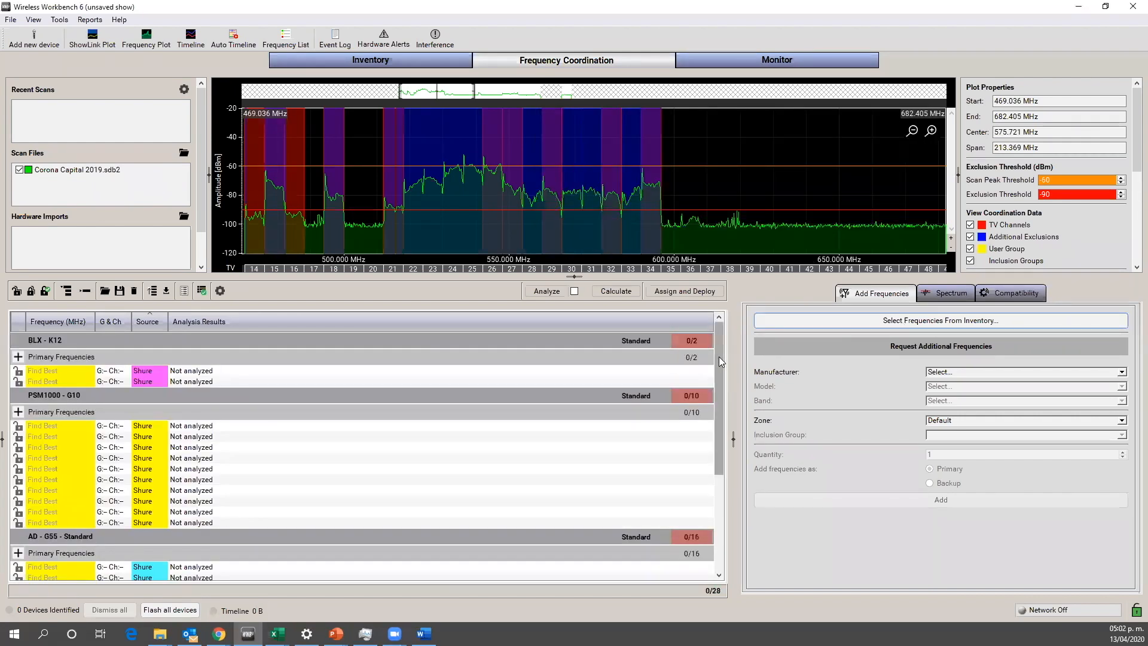
pyautogui.moveTo(719, 356)
pyautogui.mouseDown()
pyautogui.moveTo(714, 431)
pyautogui.moveTo(722, 339)
pyautogui.mouseUp()
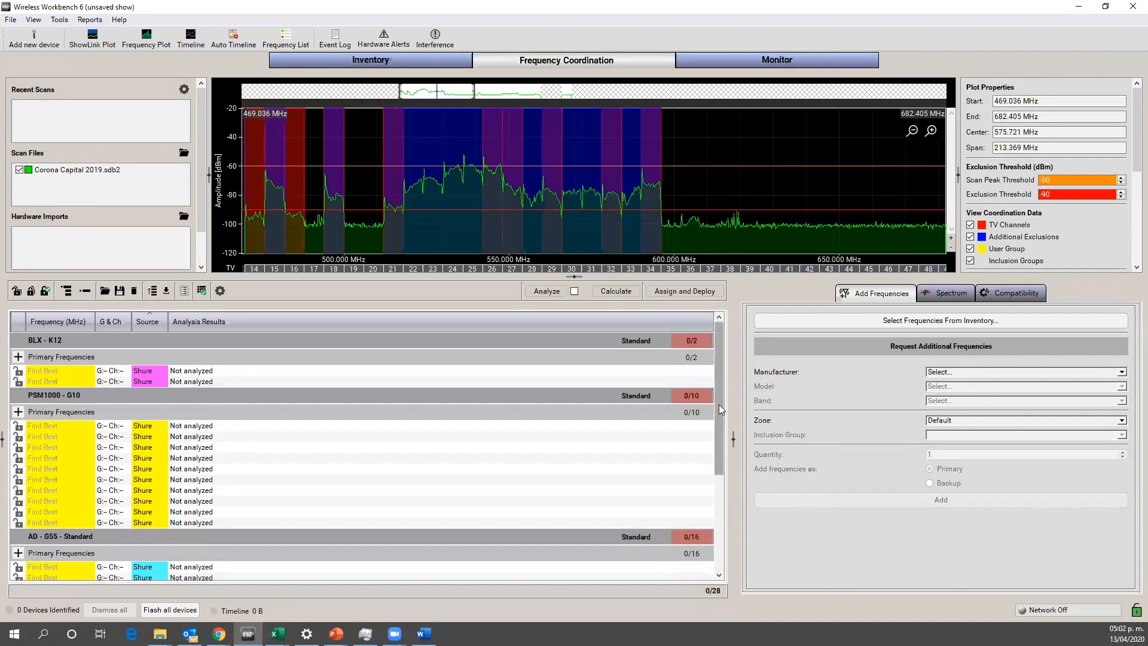
pyautogui.scroll(-1, 719, 412)
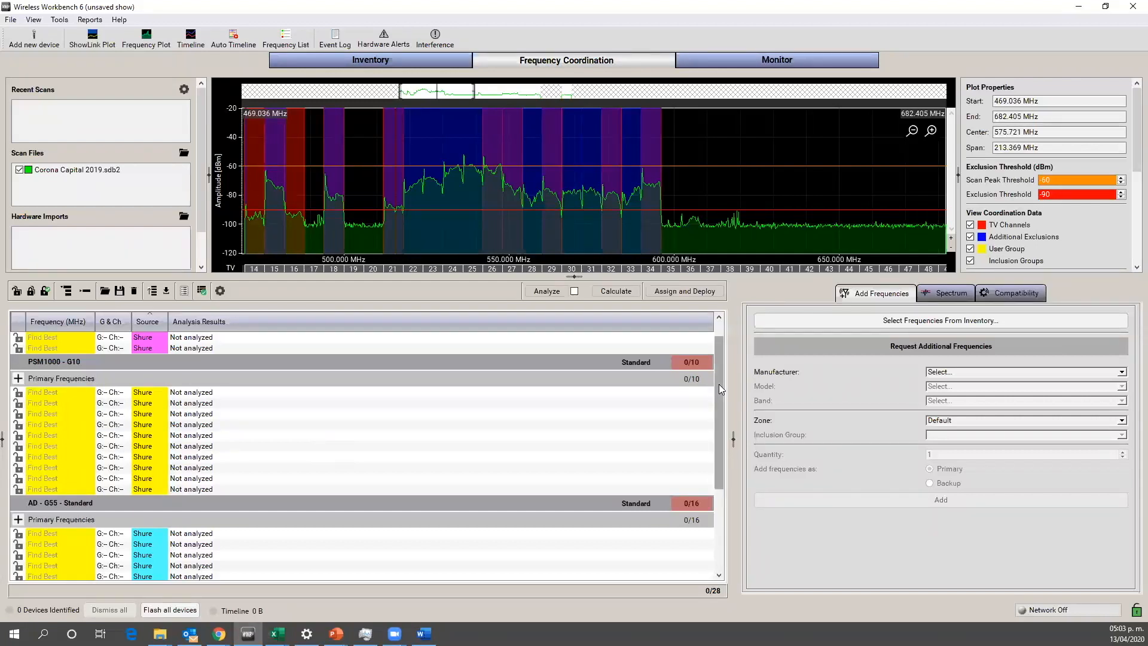
pyautogui.moveTo(718, 385)
pyautogui.mouseDown()
pyautogui.moveTo(724, 498)
pyautogui.moveTo(718, 380)
pyautogui.mouseUp()
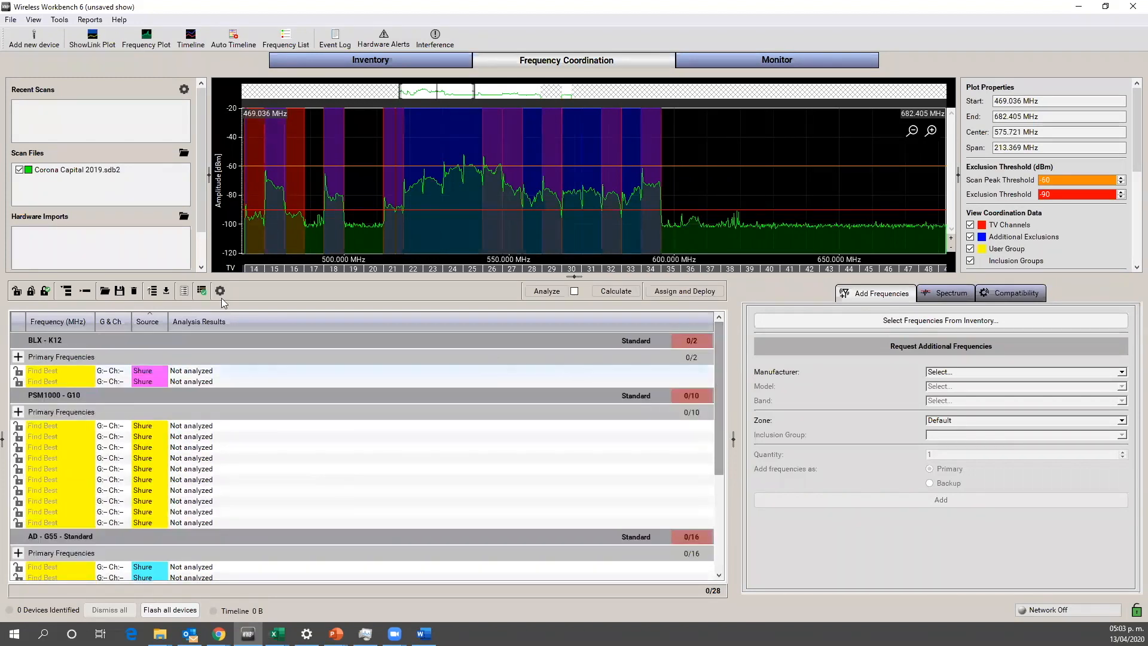
# Step: Collapse the device groups in the coordination workspace and place PSM1000 - G10 above BLX - K12 in the calculation order
pyautogui.click(86, 291)
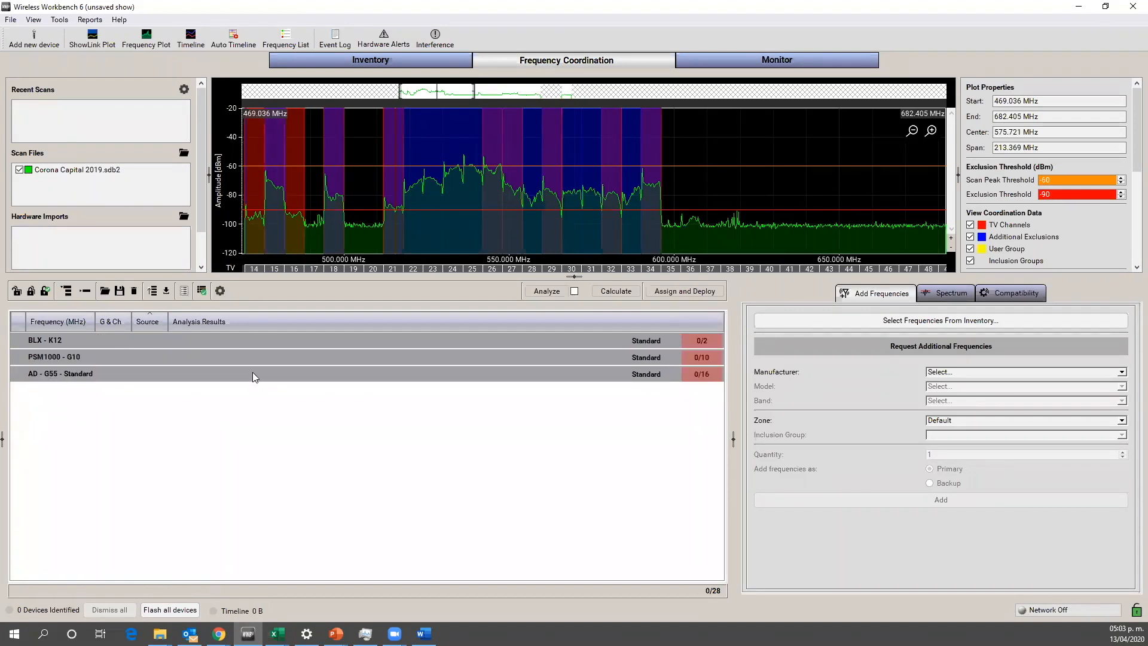
pyautogui.click(218, 359)
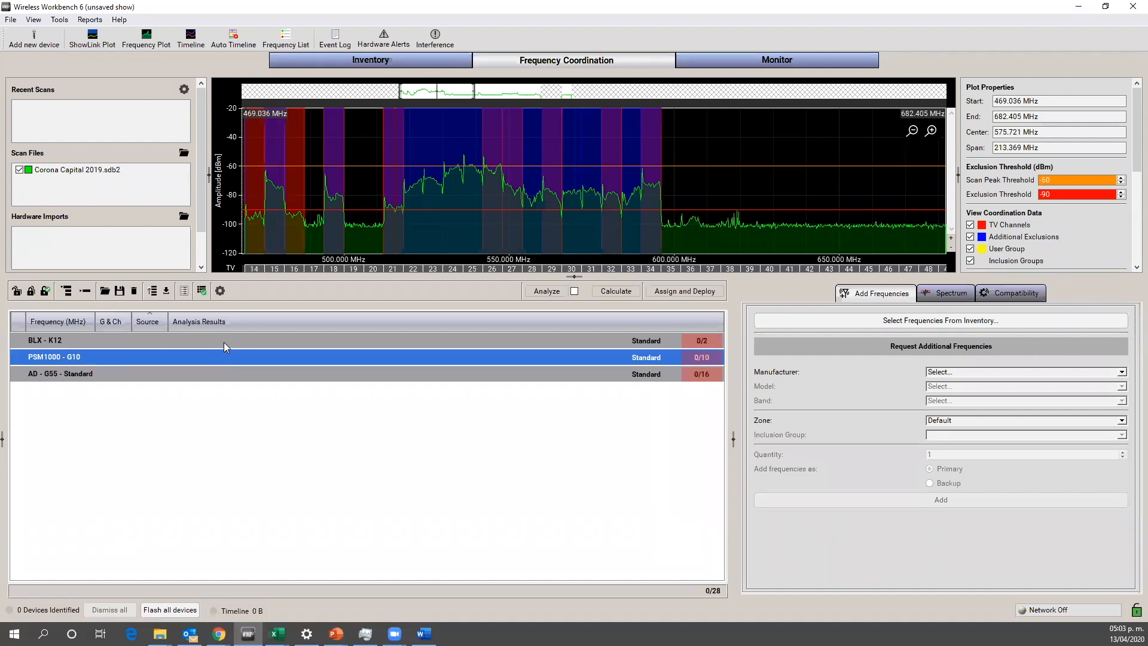
pyautogui.moveTo(223, 335); pyautogui.dragTo(211, 360)
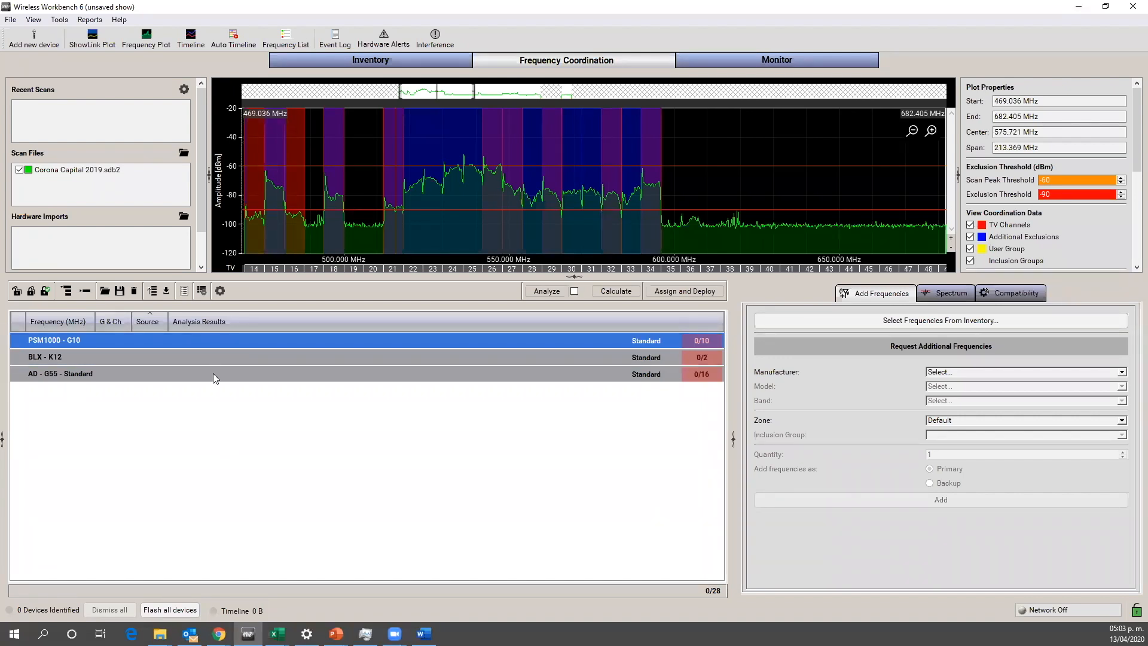
# Step: Reorder the device groups for calculation as BLX - K12, PSM1000 - G10 and AD - G55 - Standard
pyautogui.click(213, 371)
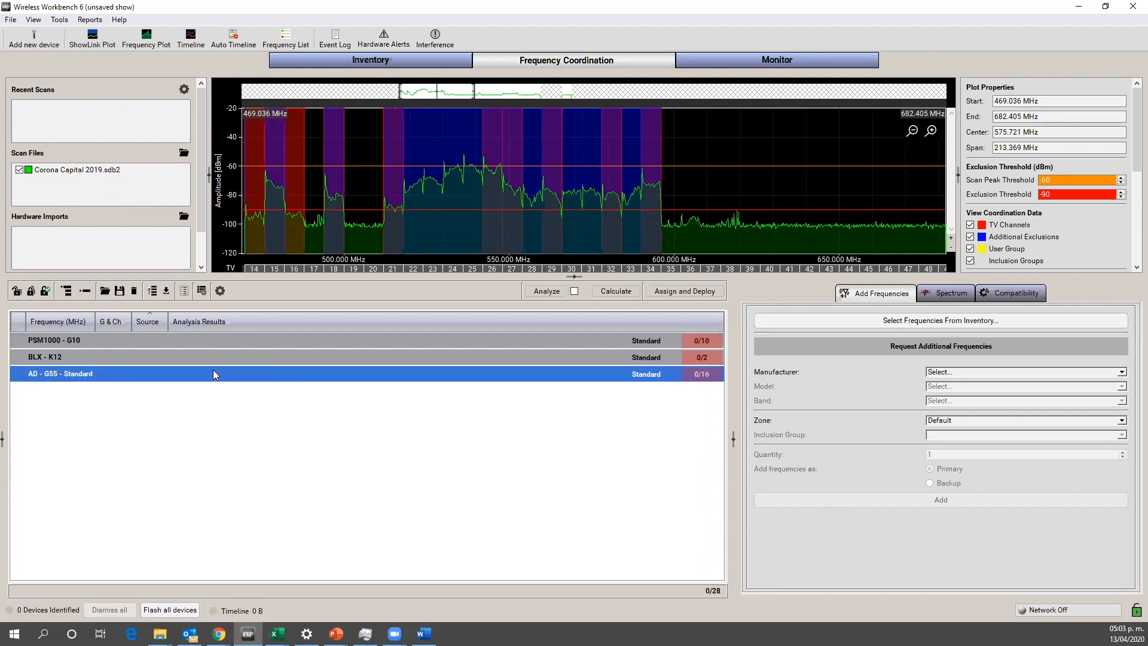
pyautogui.moveTo(213, 369); pyautogui.dragTo(225, 338)
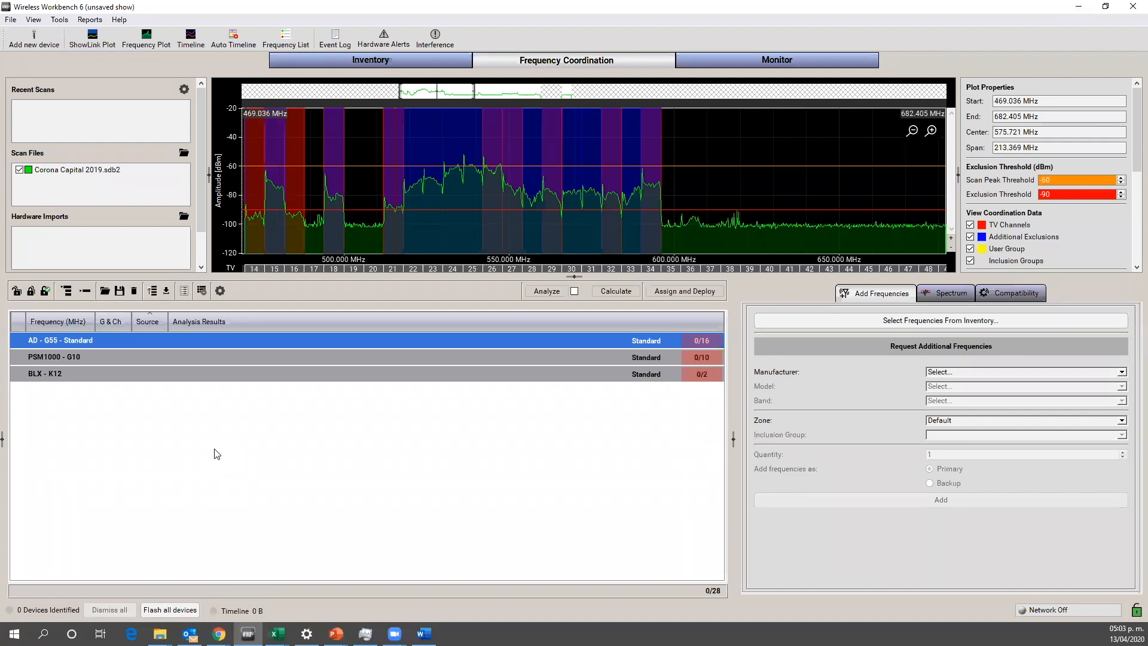
pyautogui.click(248, 373)
pyautogui.moveTo(247, 349); pyautogui.dragTo(244, 340)
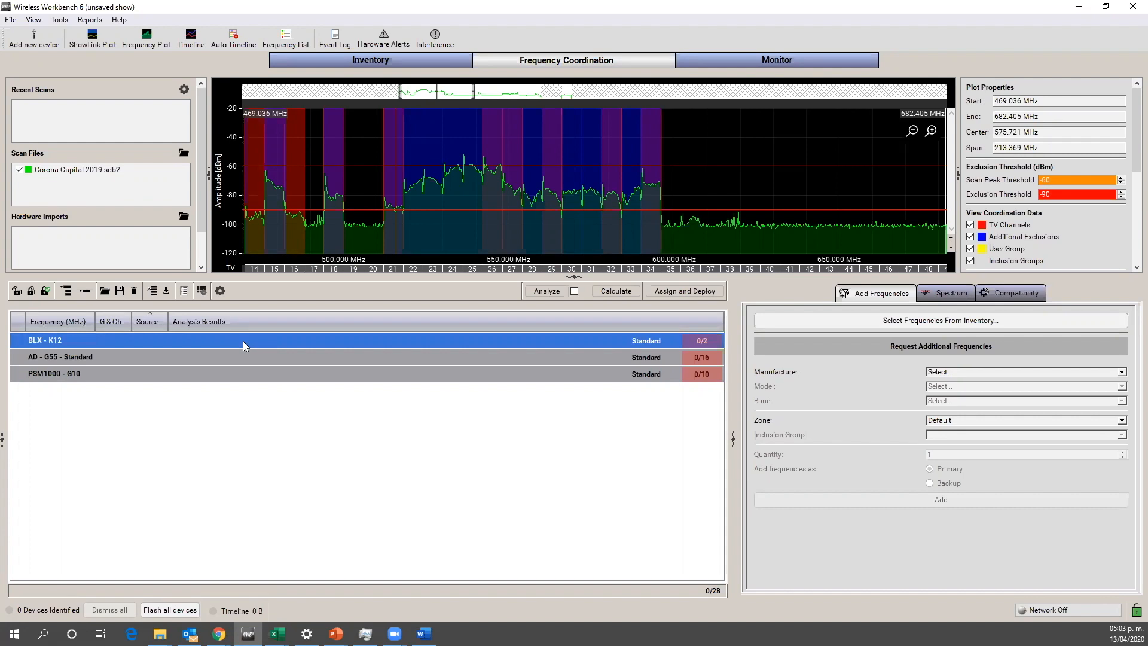
pyautogui.click(216, 374)
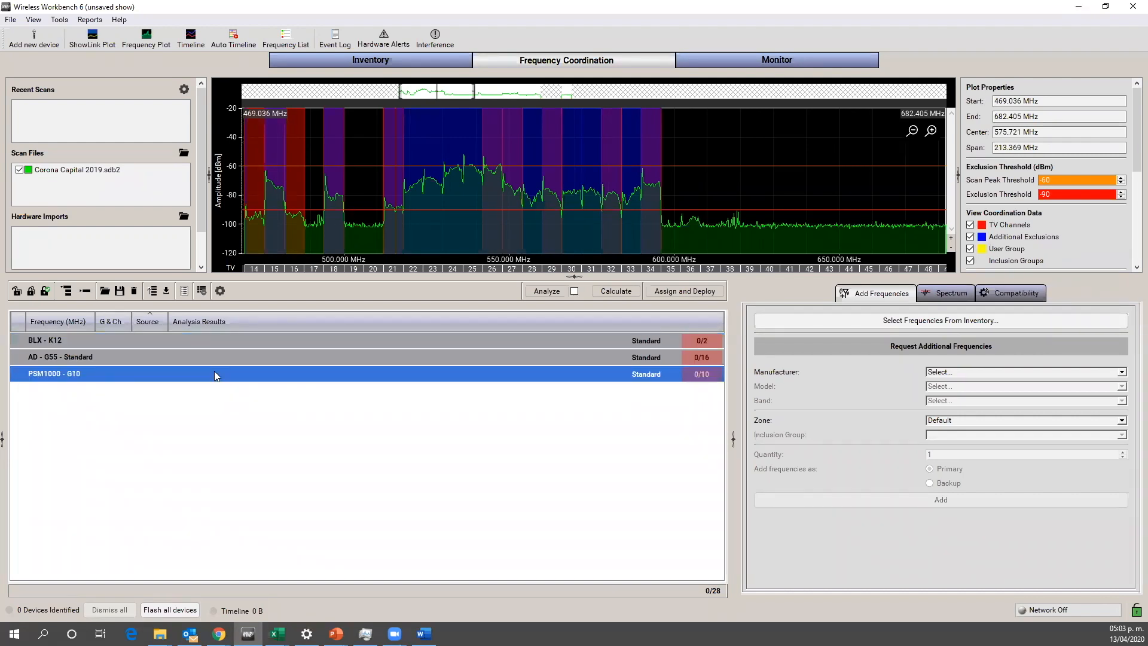
pyautogui.moveTo(214, 362); pyautogui.dragTo(214, 354)
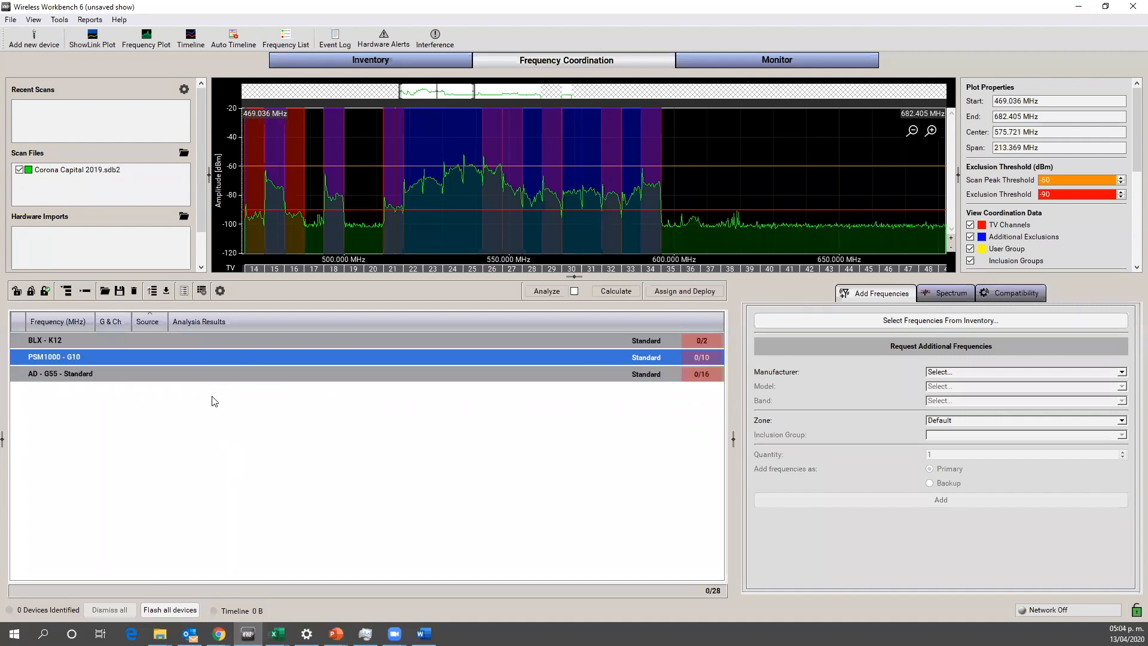
pyautogui.click(226, 456)
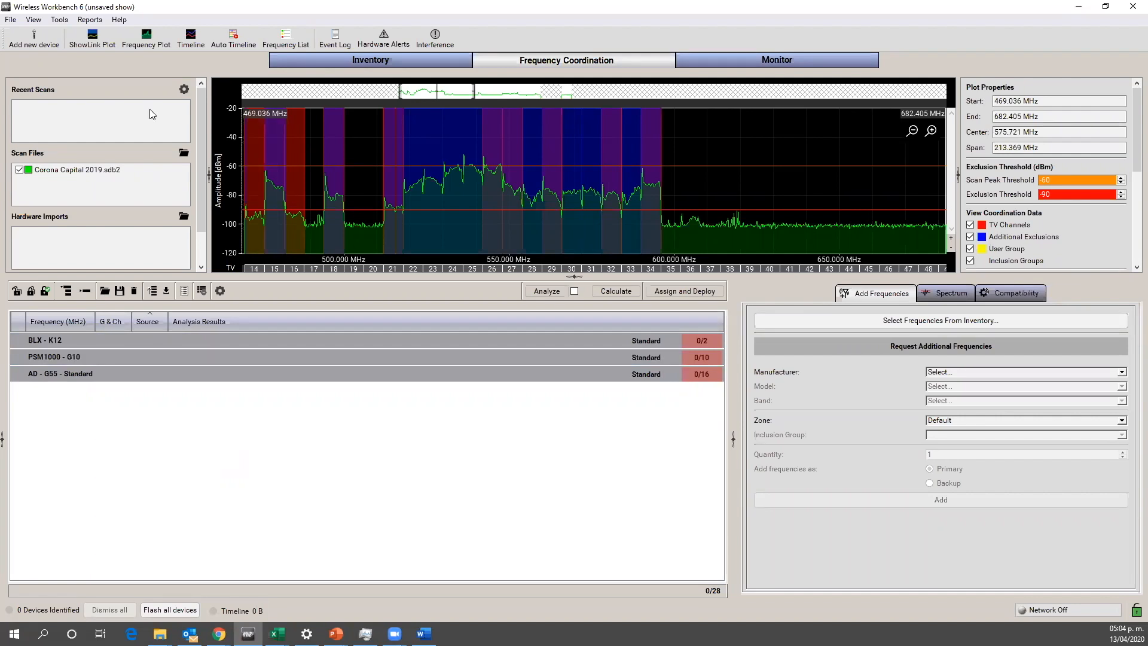
# Step: Review the general coordination preferences, including exclusion detection and TV channel spacing, without changing any setting
pyautogui.click(60, 21)
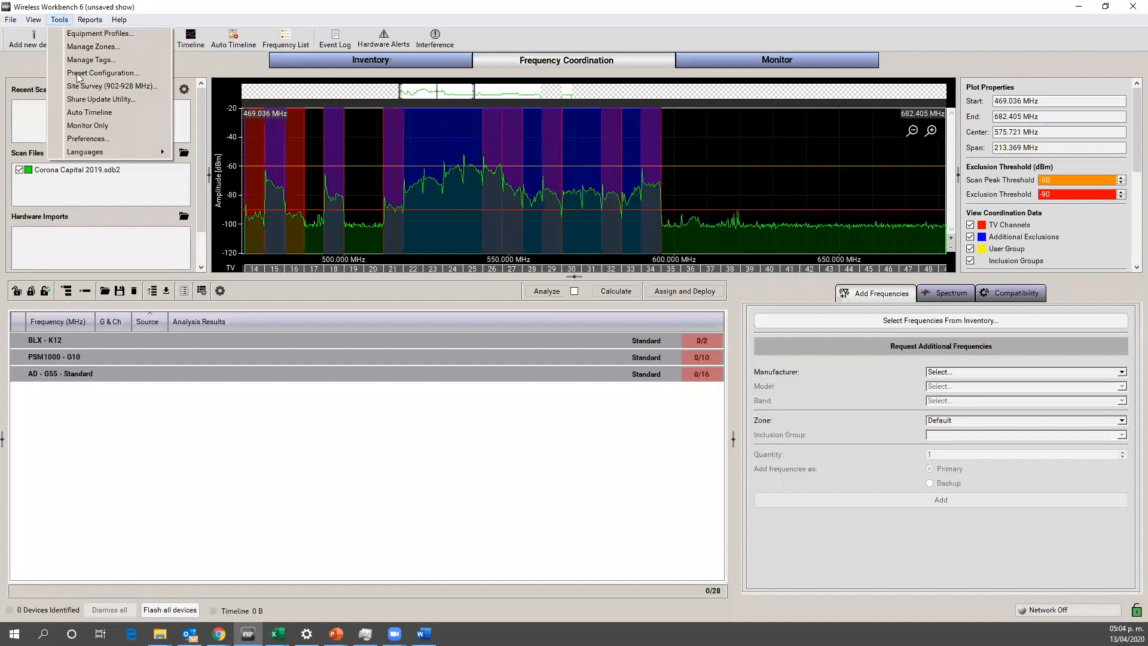
pyautogui.click(91, 139)
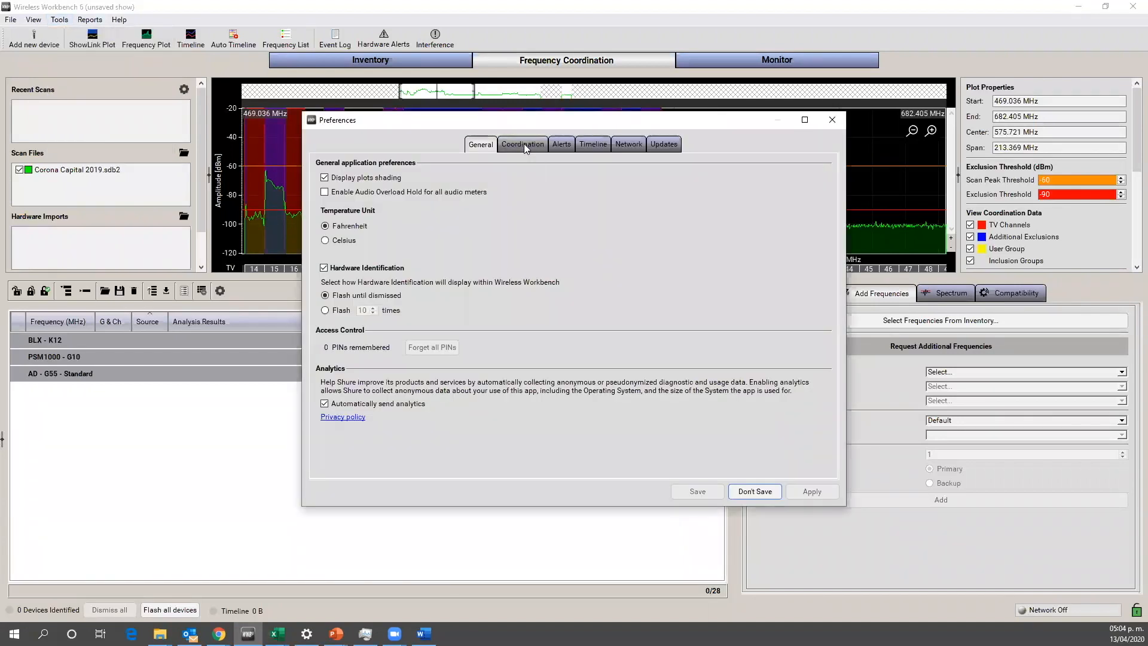
pyautogui.click(524, 143)
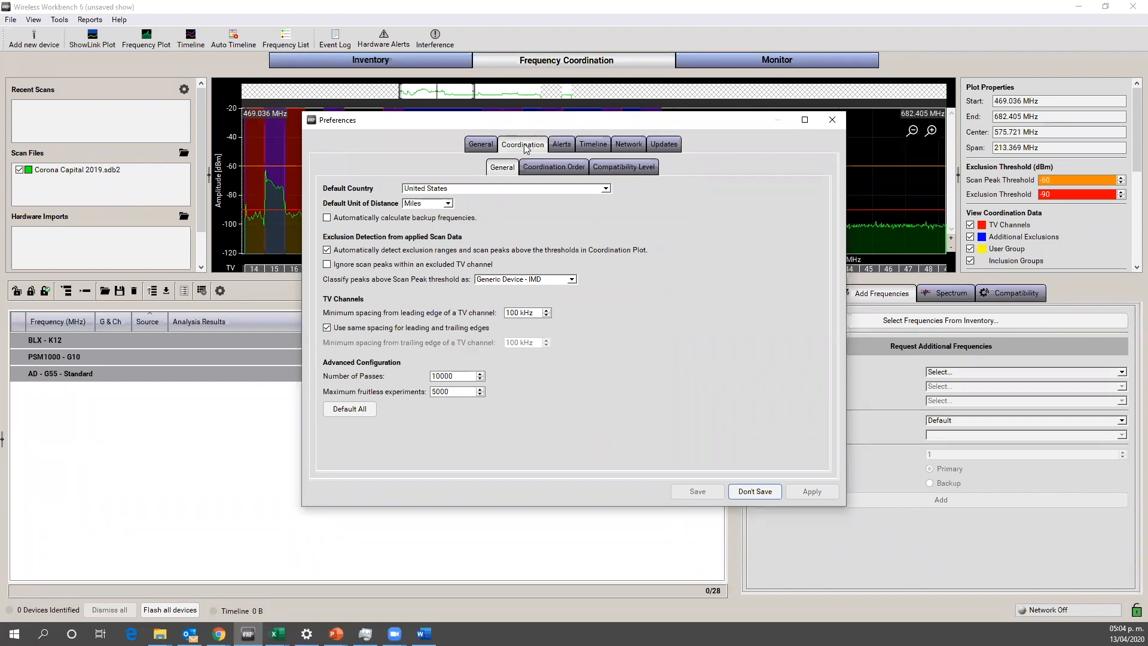
pyautogui.click(827, 120)
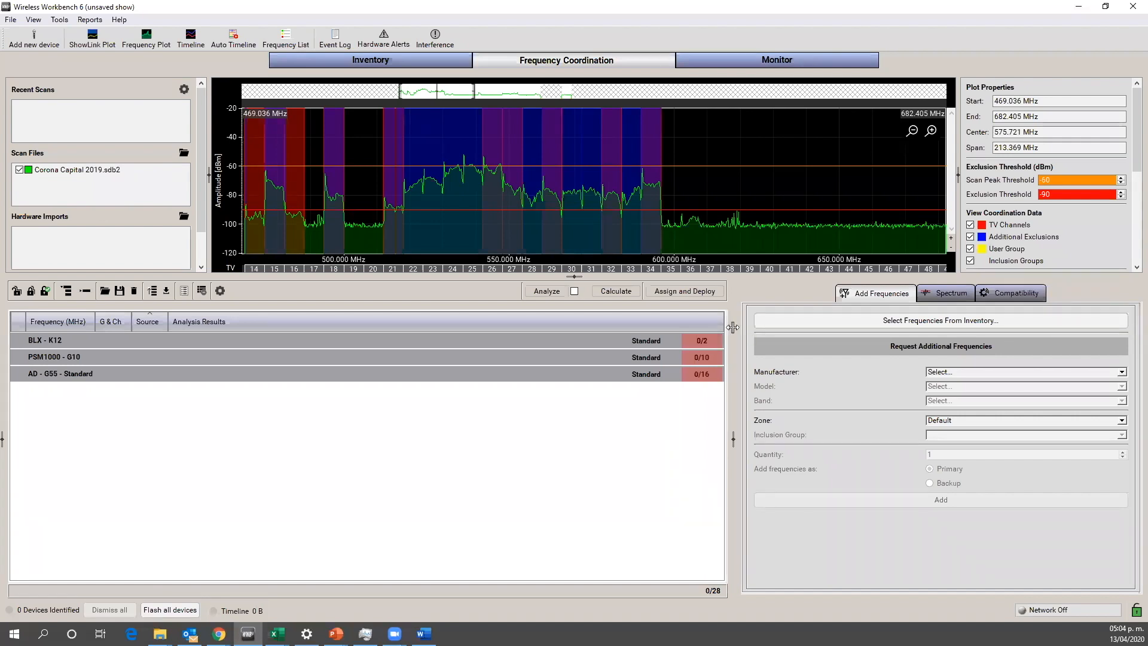
# Step: Calculate compatible frequencies for all three device groups and expand the groups in the coordination workspace
pyautogui.click(616, 292)
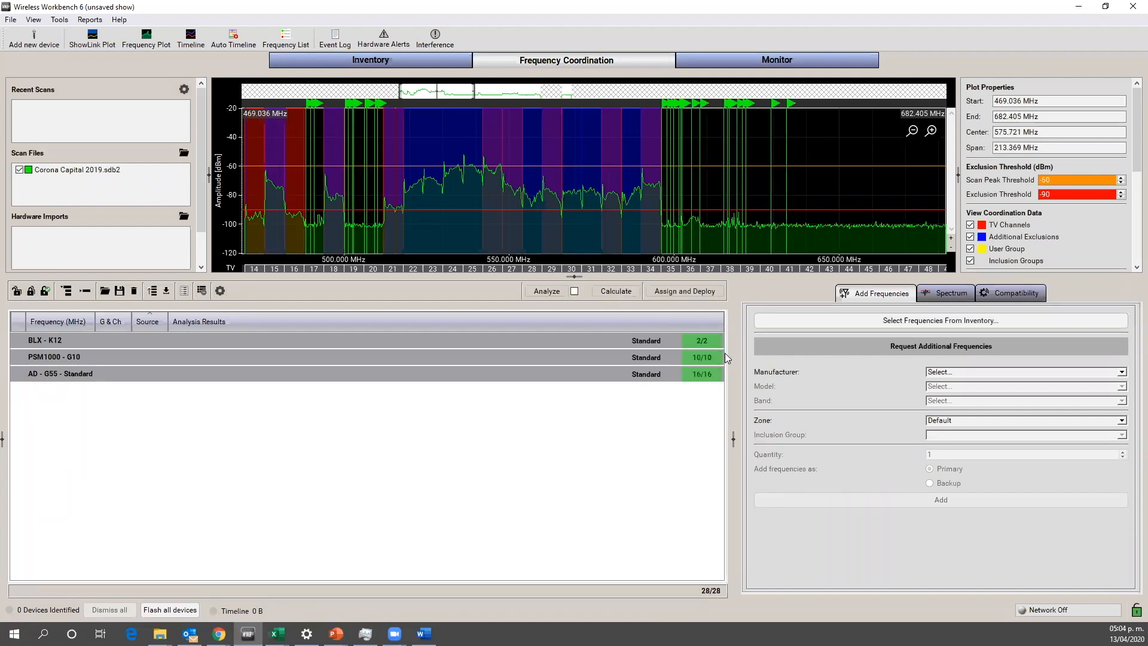
pyautogui.click(68, 292)
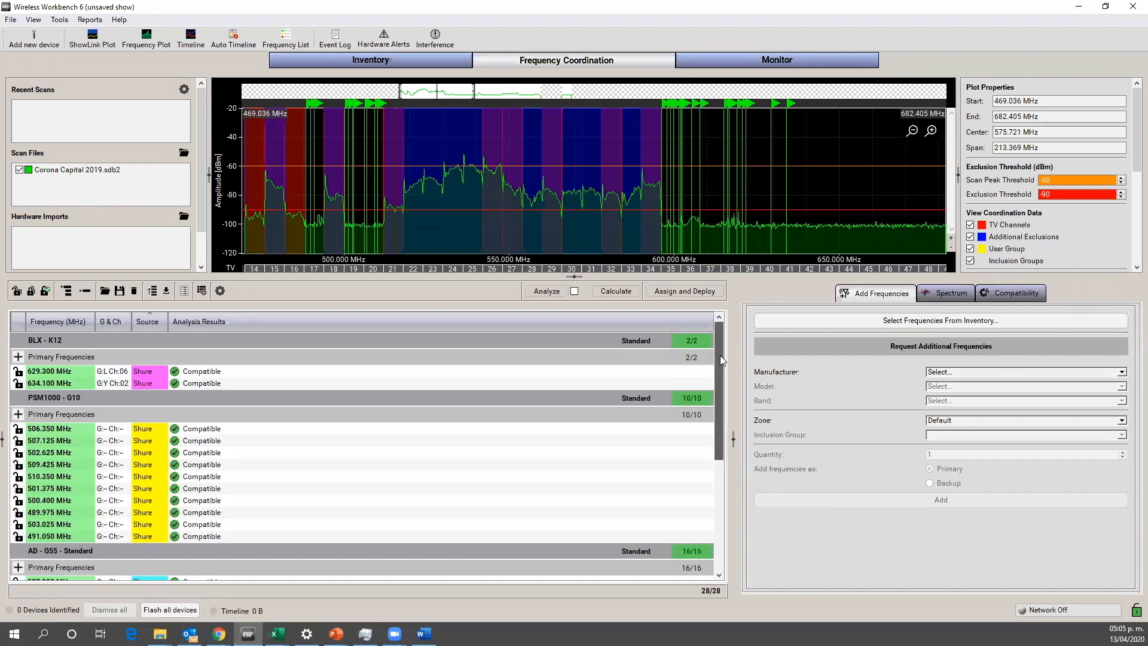
pyautogui.moveTo(720, 355)
pyautogui.mouseDown()
pyautogui.moveTo(710, 513)
pyautogui.moveTo(736, 394)
pyautogui.moveTo(731, 340)
pyautogui.mouseUp()
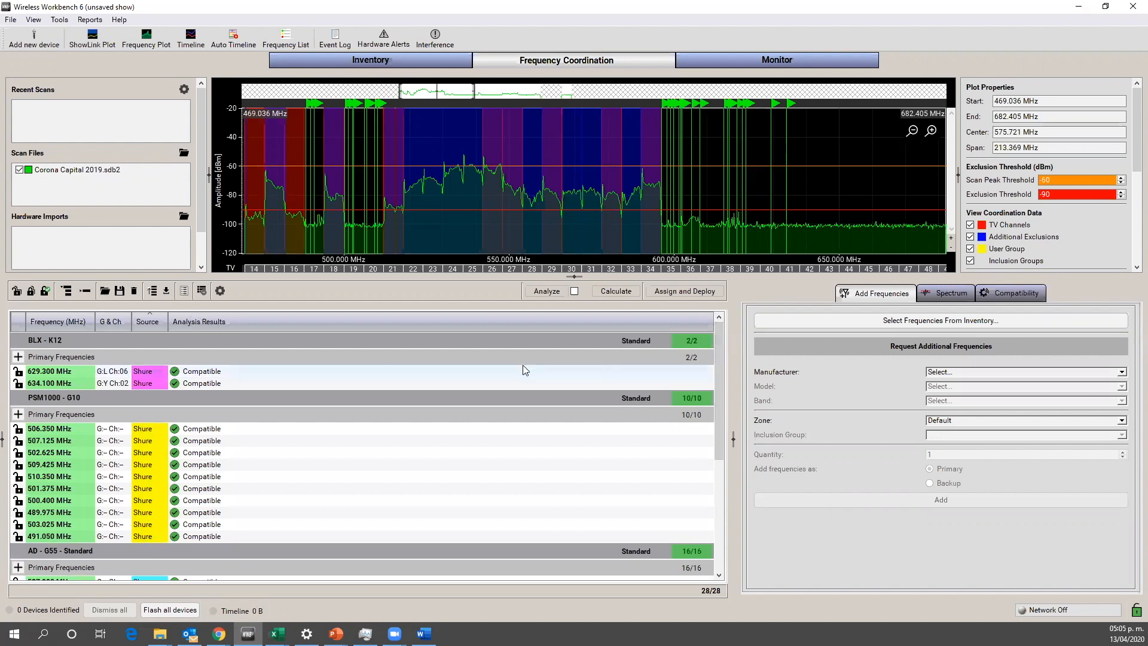
# Step: Open Assign and Deploy and try to move the PSM1000 channel assigned to 501.375 MHz onto 506.350 MHz
pyautogui.click(680, 292)
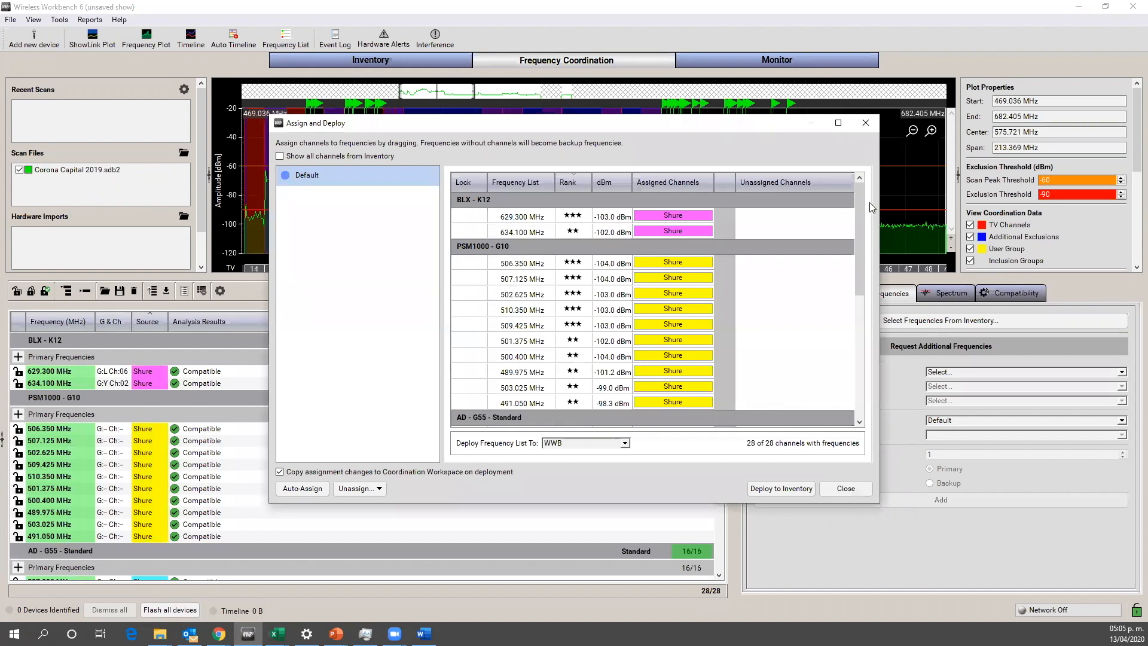
pyautogui.moveTo(857, 203)
pyautogui.mouseDown()
pyautogui.moveTo(857, 284)
pyautogui.moveTo(859, 200)
pyautogui.mouseUp()
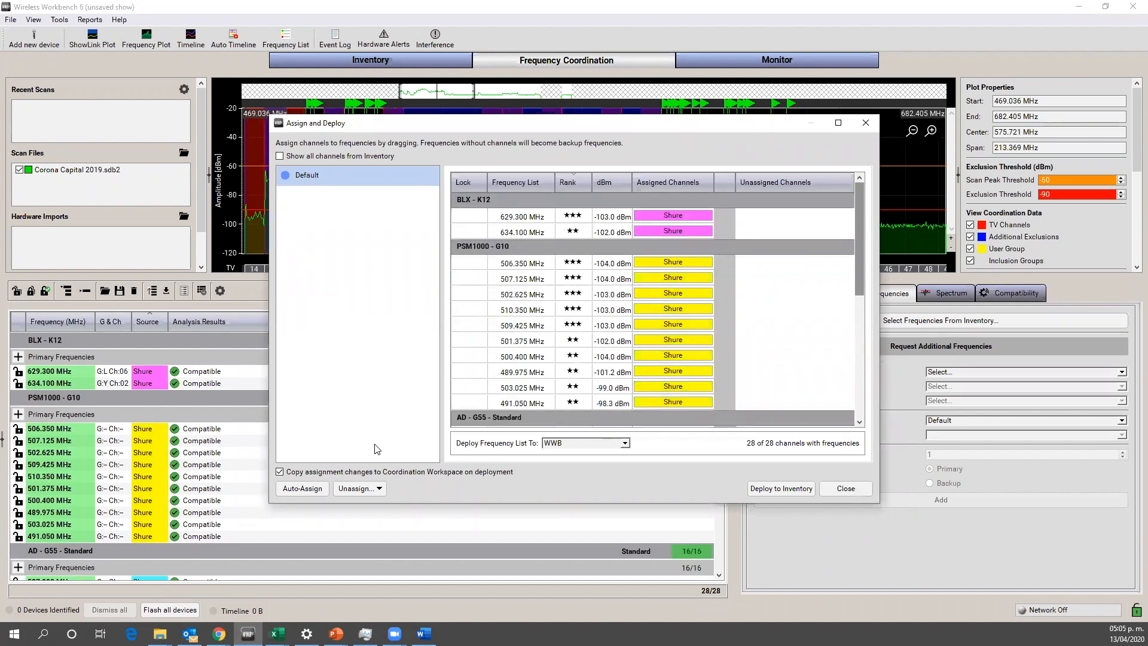
pyautogui.moveTo(860, 262)
pyautogui.mouseDown()
pyautogui.moveTo(858, 281)
pyautogui.moveTo(859, 263)
pyautogui.mouseUp()
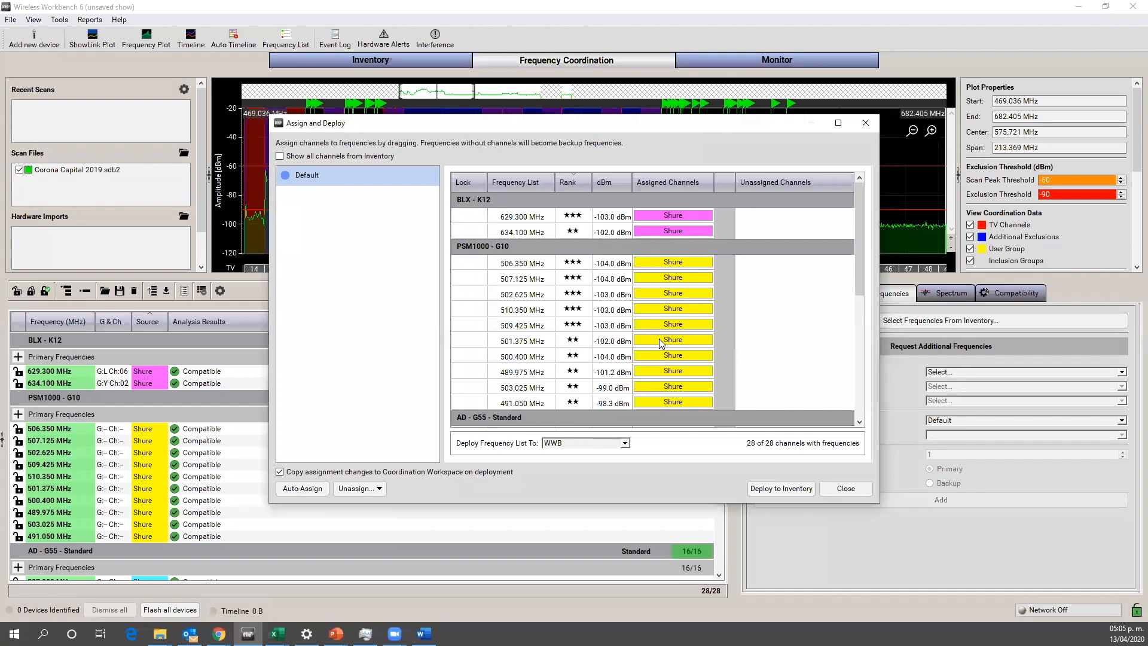
pyautogui.moveTo(659, 338); pyautogui.dragTo(672, 263)
# Step: Try to move the AD - G55 channel assigned to 605.350 MHz onto the three-star 598.975 MHz frequency
pyautogui.moveTo(446, 128); pyautogui.dragTo(715, 143)
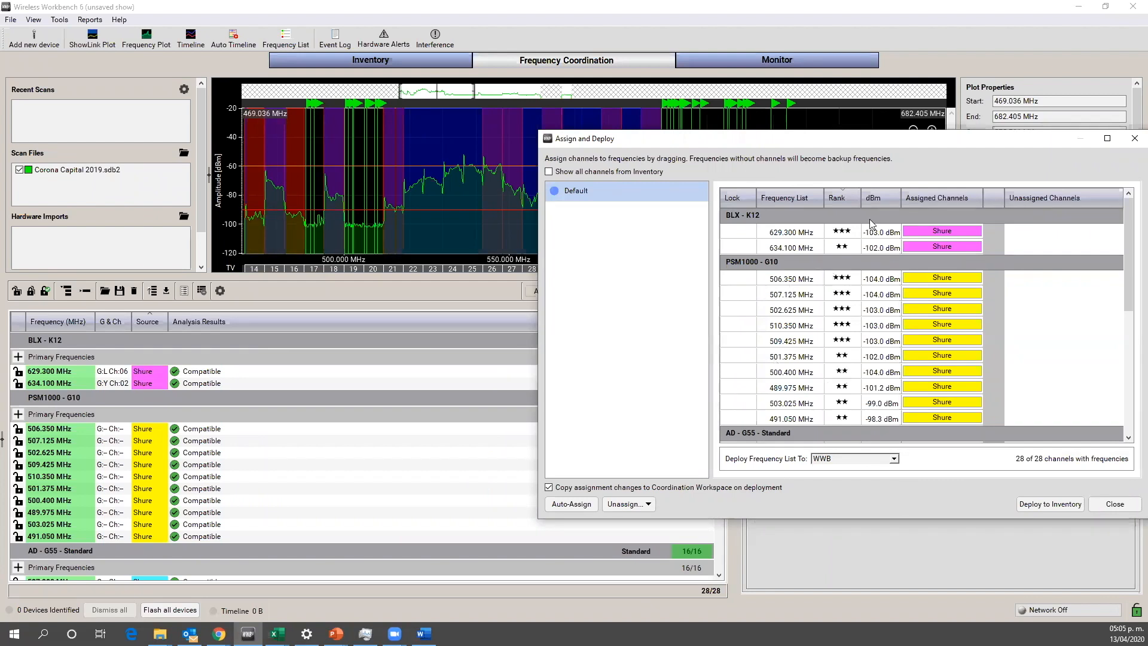
pyautogui.moveTo(894, 142); pyautogui.dragTo(778, 61)
pyautogui.moveTo(1011, 183); pyautogui.dragTo(1014, 294)
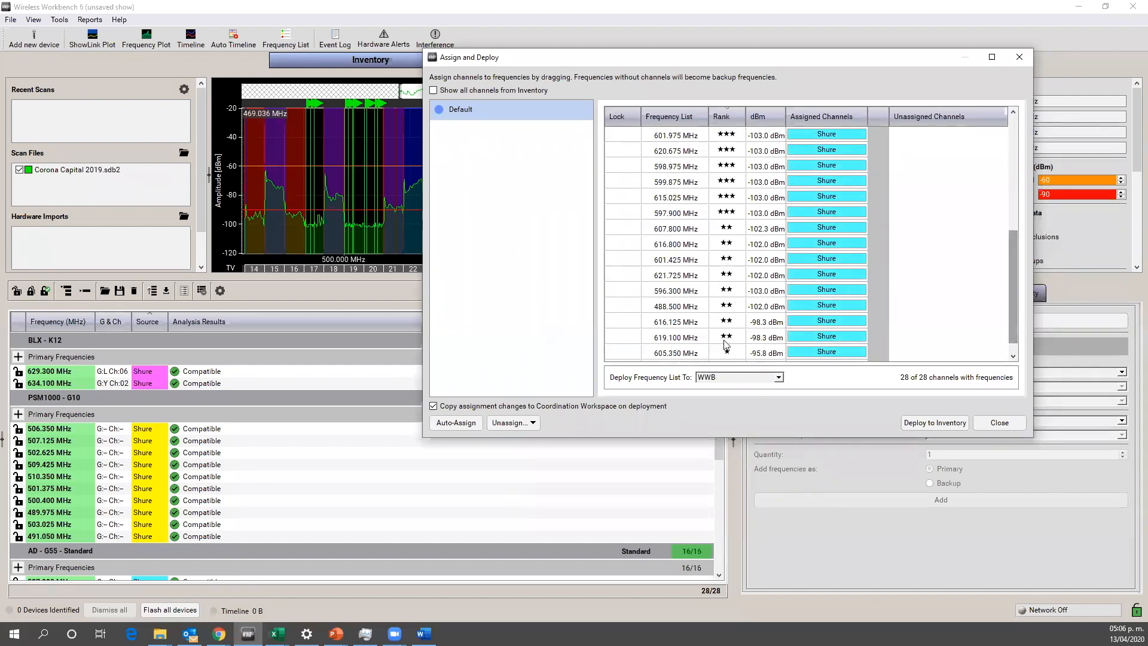
pyautogui.scroll(-1, 817, 342)
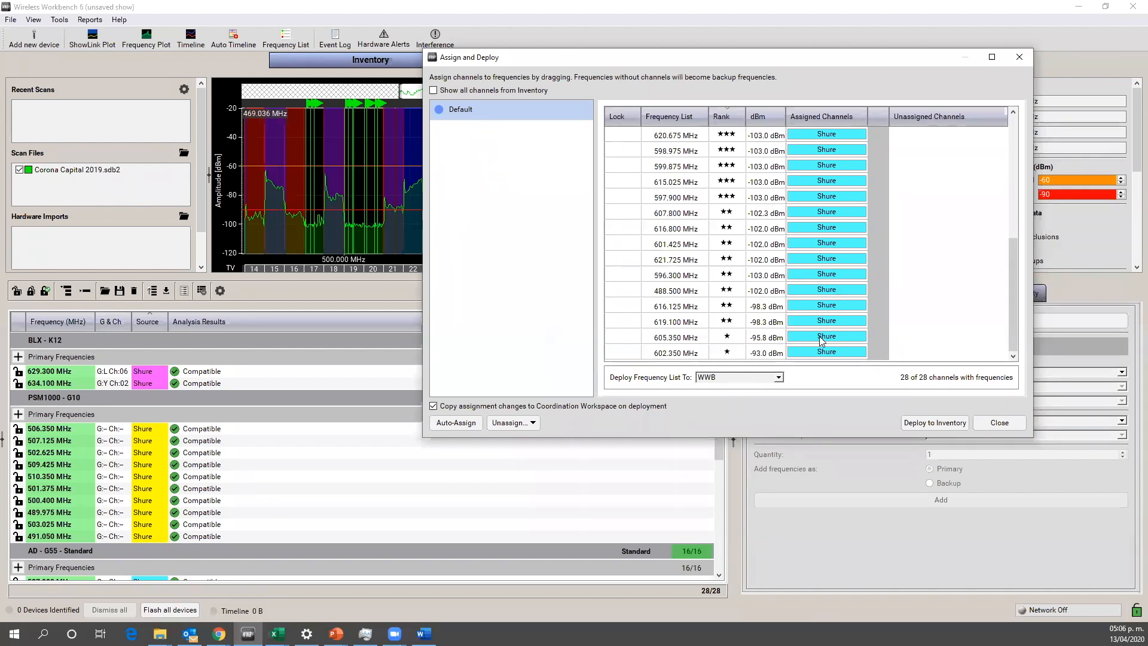
pyautogui.moveTo(819, 336); pyautogui.dragTo(825, 167)
pyautogui.moveTo(794, 58); pyautogui.dragTo(671, 56)
# Step: Deploy the assigned frequency list to the WWB inventory and close the Assign and Deploy window
pyautogui.click(812, 421)
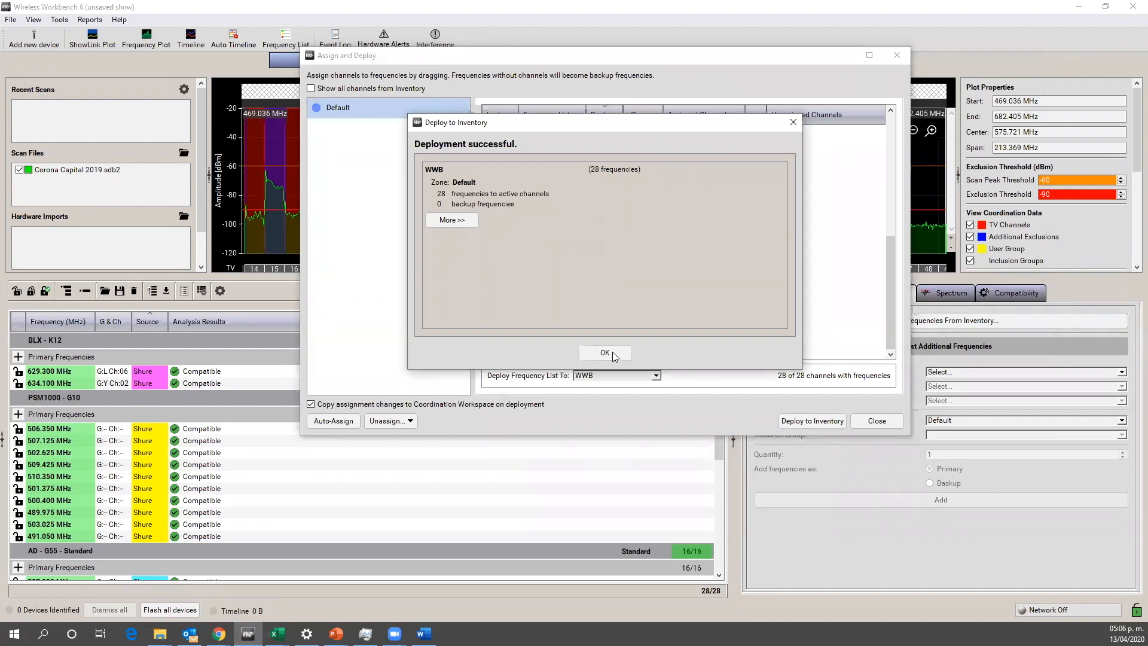
pyautogui.click(612, 351)
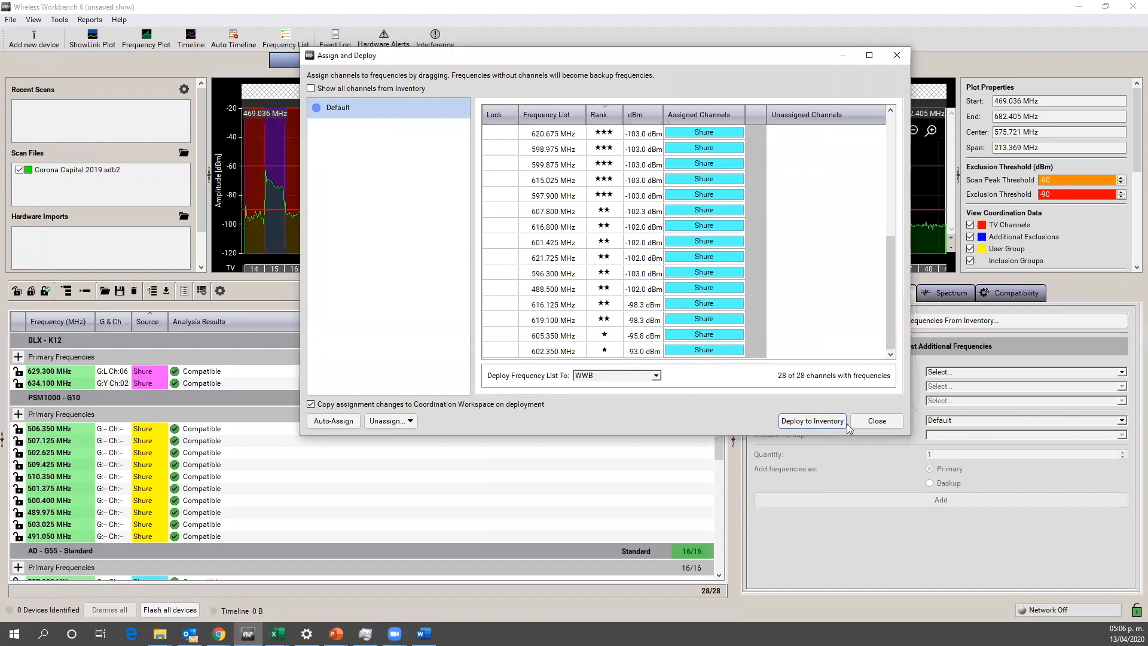
pyautogui.click(876, 421)
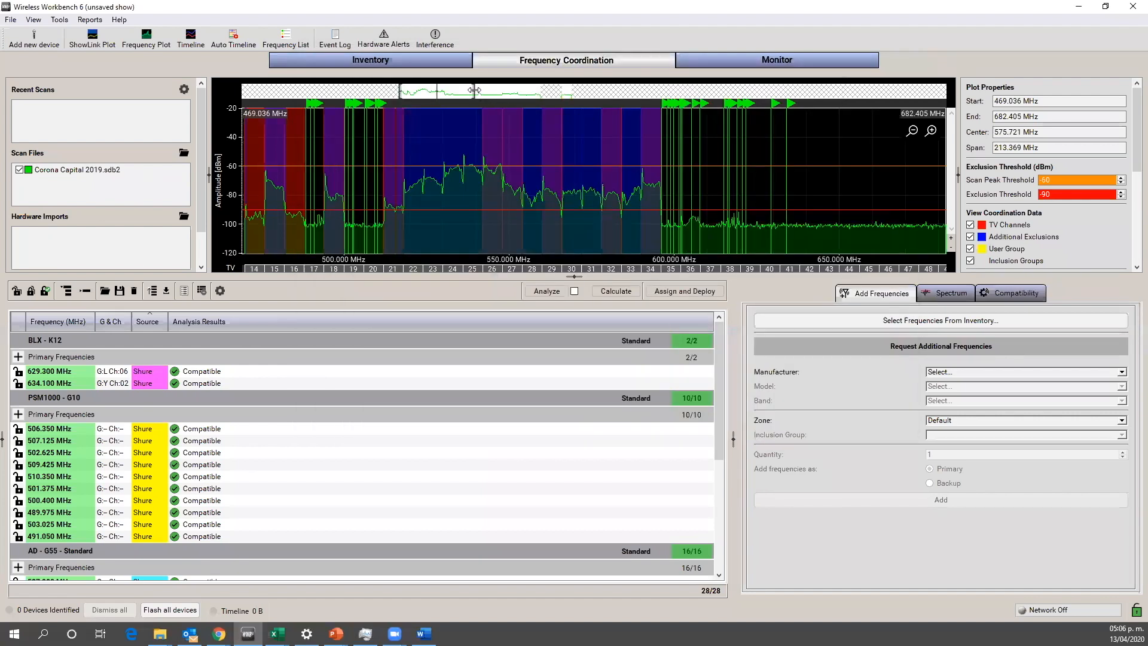
# Step: Color the plot's frequency markers by channel color
pyautogui.moveTo(474, 90); pyautogui.dragTo(423, 89)
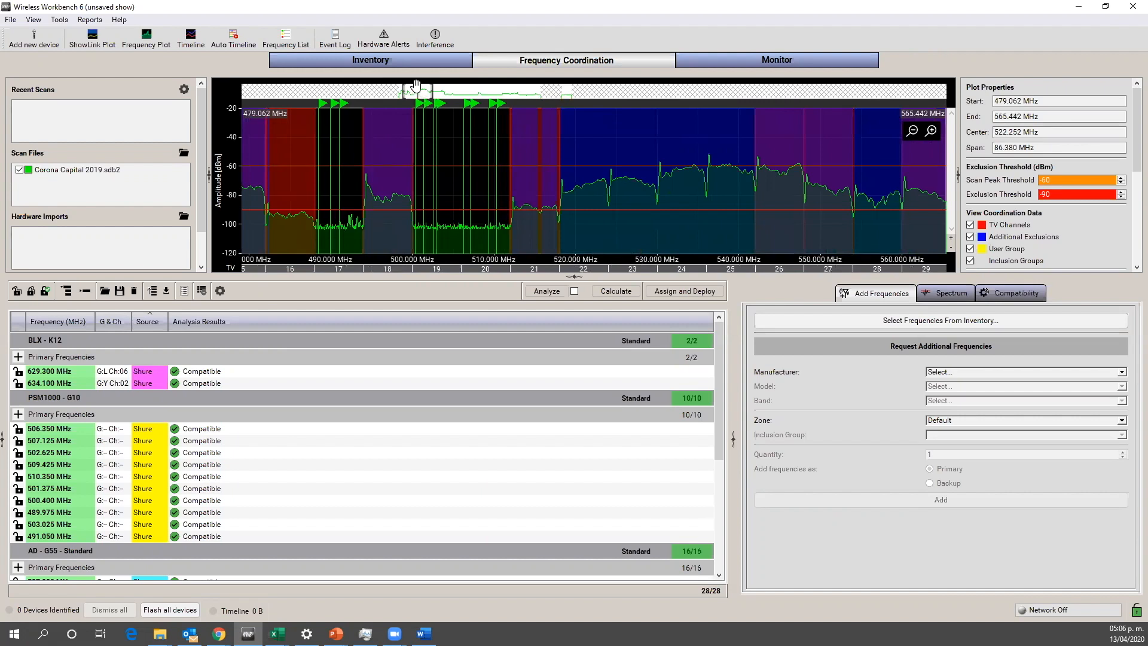
pyautogui.moveTo(420, 91); pyautogui.dragTo(443, 96)
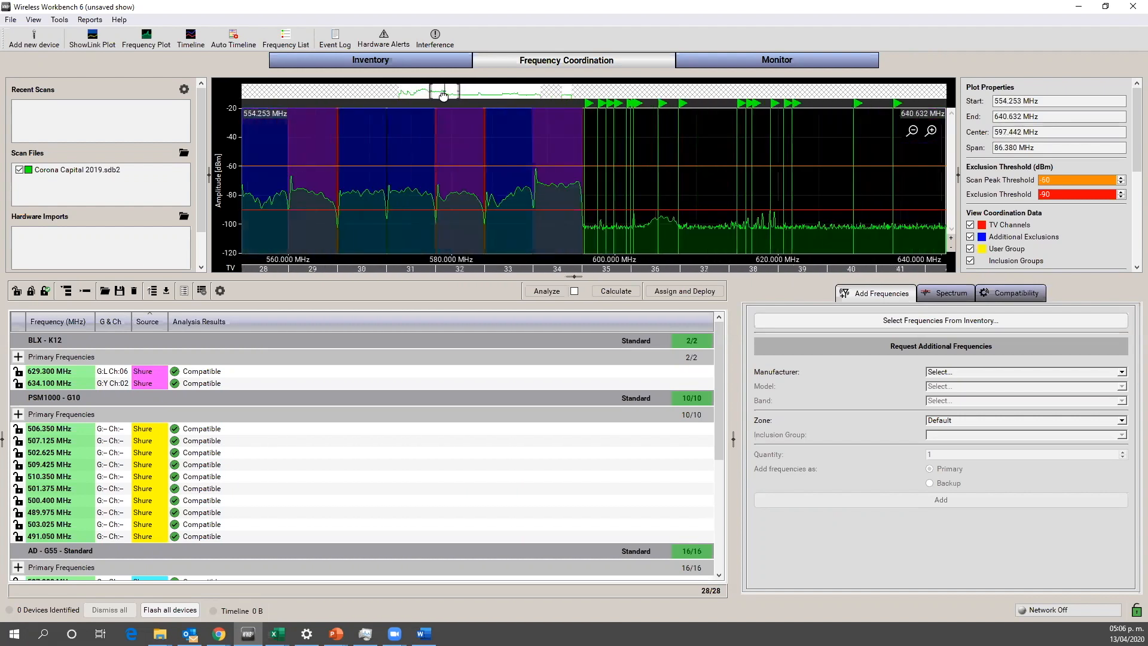
pyautogui.moveTo(1132, 156); pyautogui.dragTo(1132, 241)
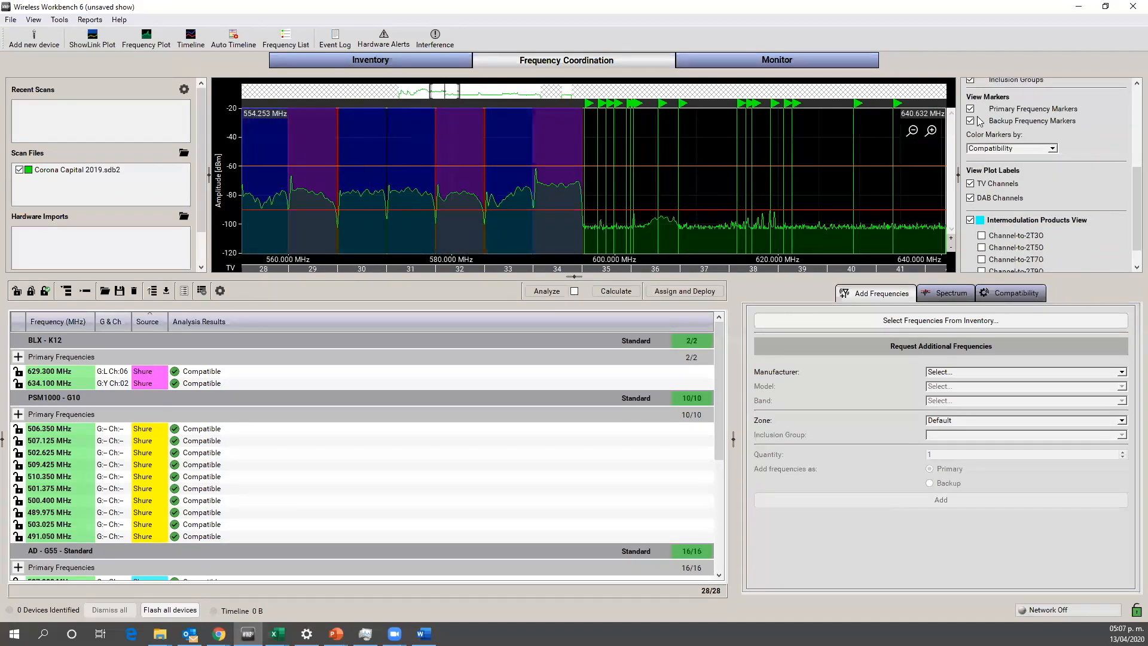
pyautogui.moveTo(1132, 192); pyautogui.dragTo(1083, 202)
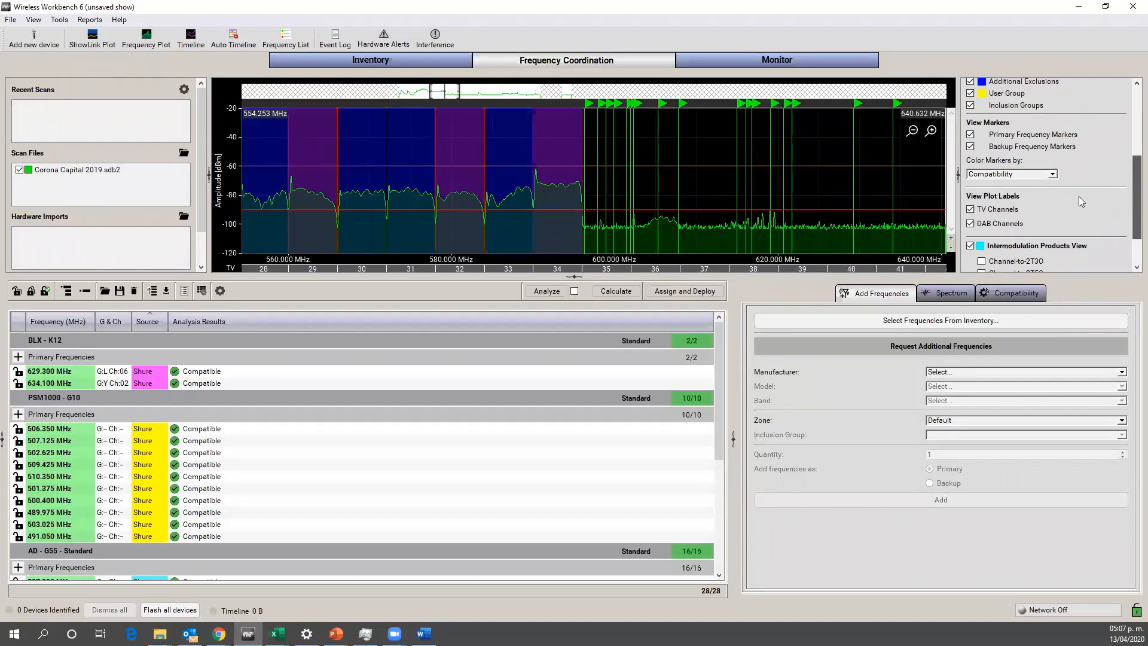
pyautogui.click(1052, 174)
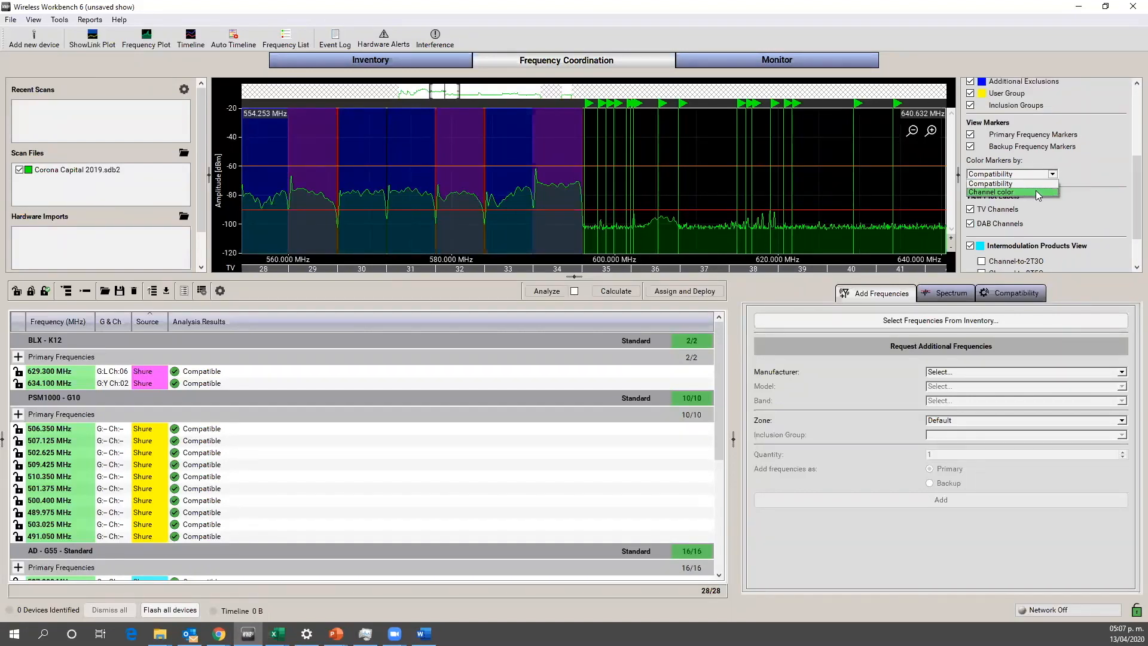
pyautogui.click(1036, 191)
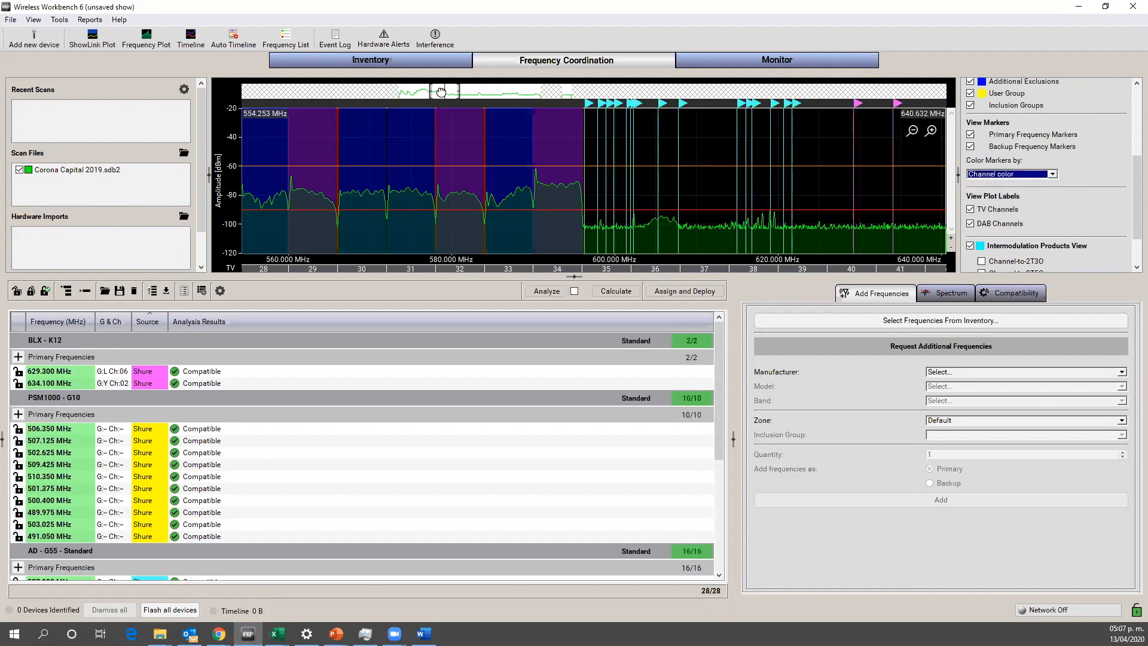
# Step: Move the AD - G55 marker at 488.500 MHz on the plot to 607.875 MHz, near the other AD frequencies
pyautogui.moveTo(441, 91); pyautogui.dragTo(445, 91)
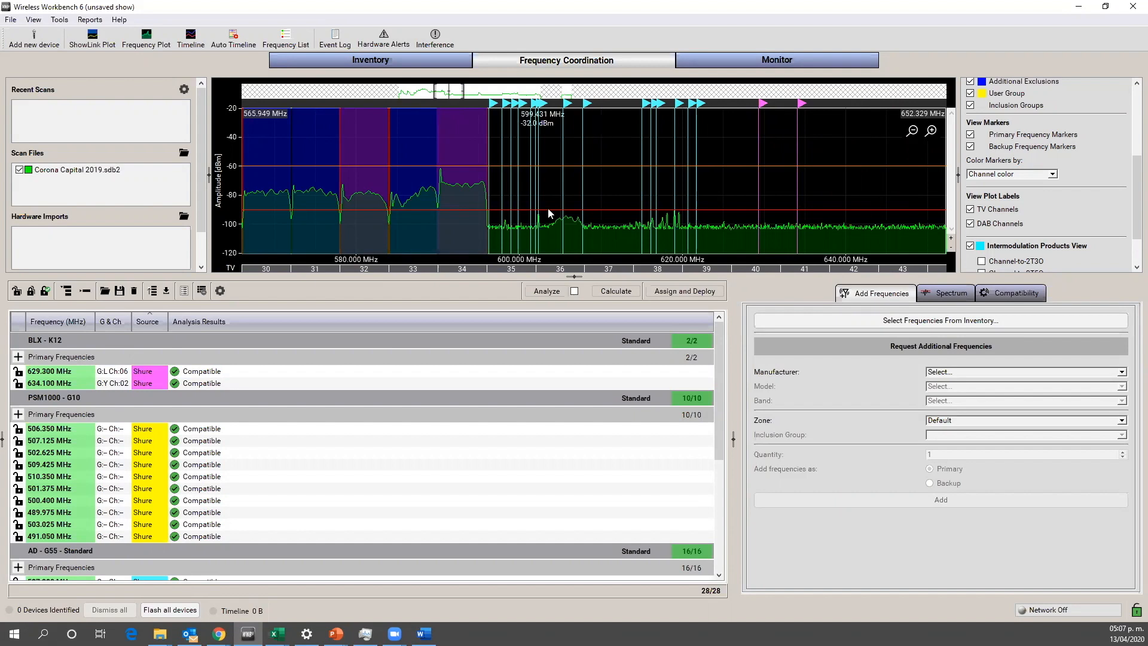
pyautogui.scroll(-6, 720, 373)
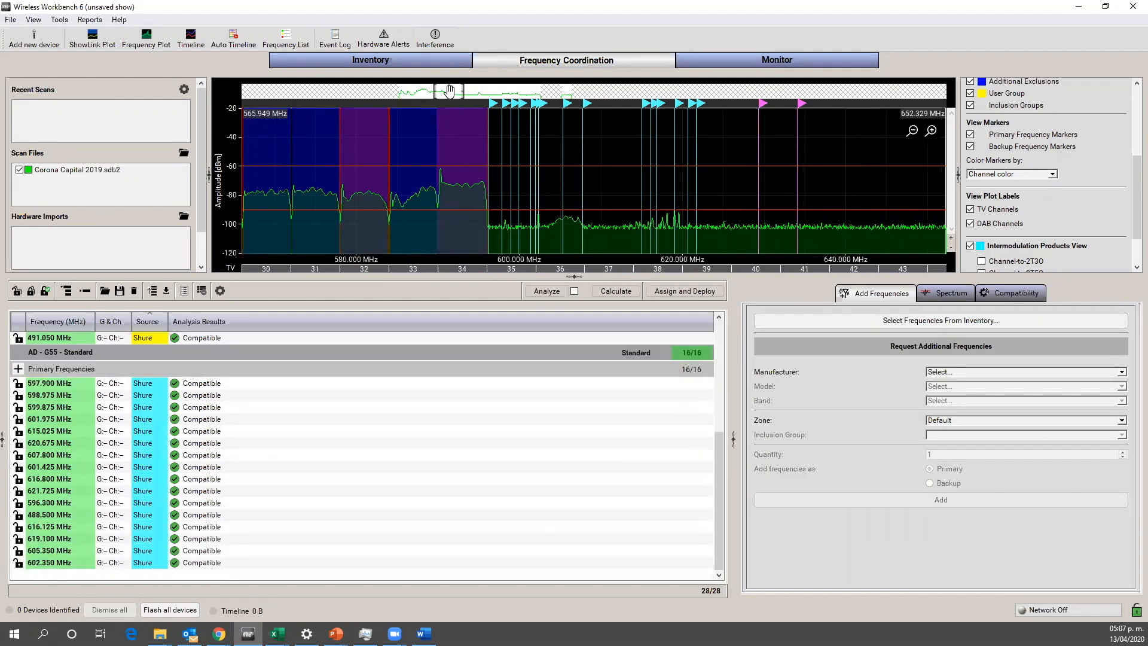
pyautogui.moveTo(445, 90); pyautogui.dragTo(409, 87)
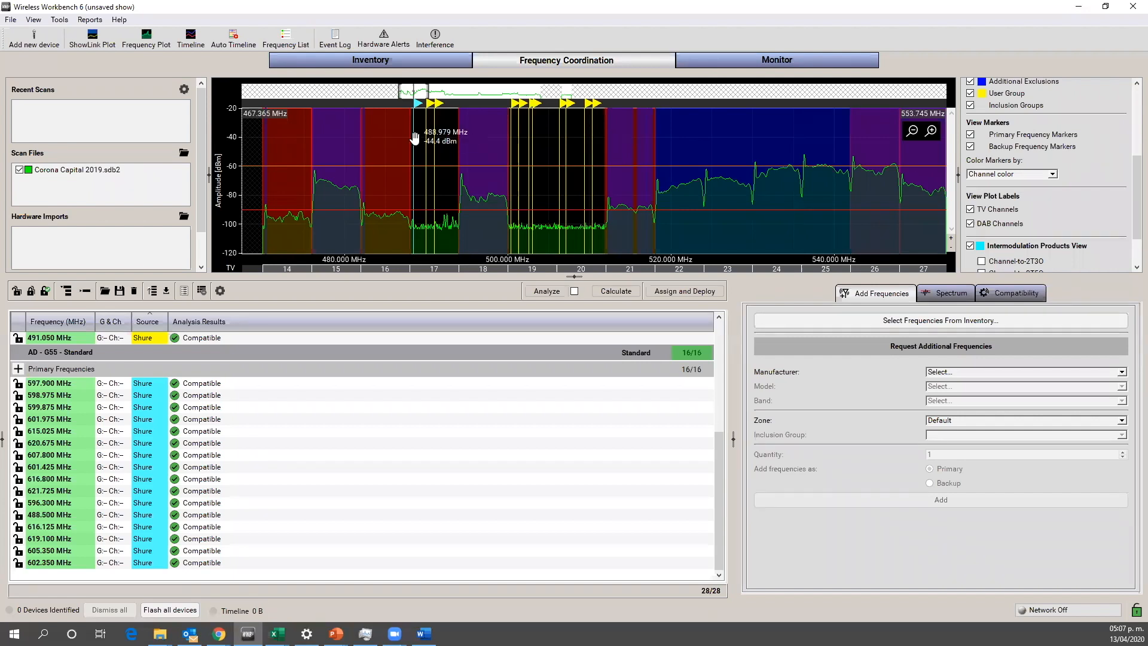
pyautogui.click(415, 171)
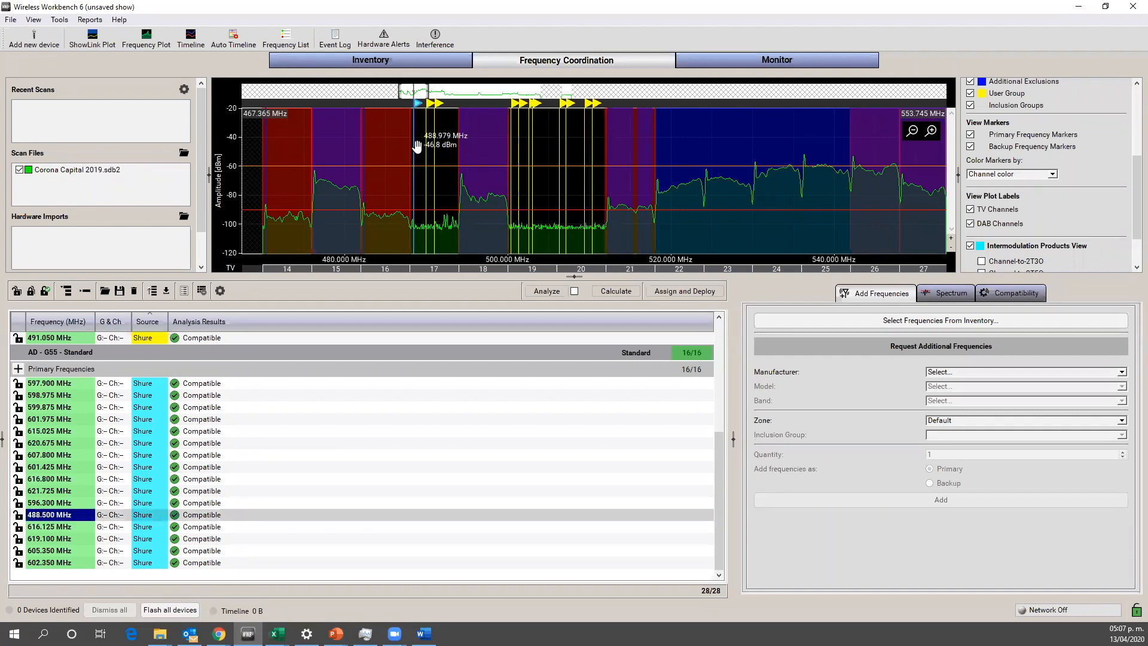
pyautogui.moveTo(414, 144); pyautogui.dragTo(618, 145)
pyautogui.moveTo(698, 145)
pyautogui.mouseDown()
pyautogui.moveTo(954, 142)
pyautogui.moveTo(903, 155)
pyautogui.moveTo(955, 154)
pyautogui.moveTo(776, 167)
pyautogui.moveTo(976, 173)
pyautogui.moveTo(338, 187)
pyautogui.moveTo(396, 185)
pyautogui.mouseUp()
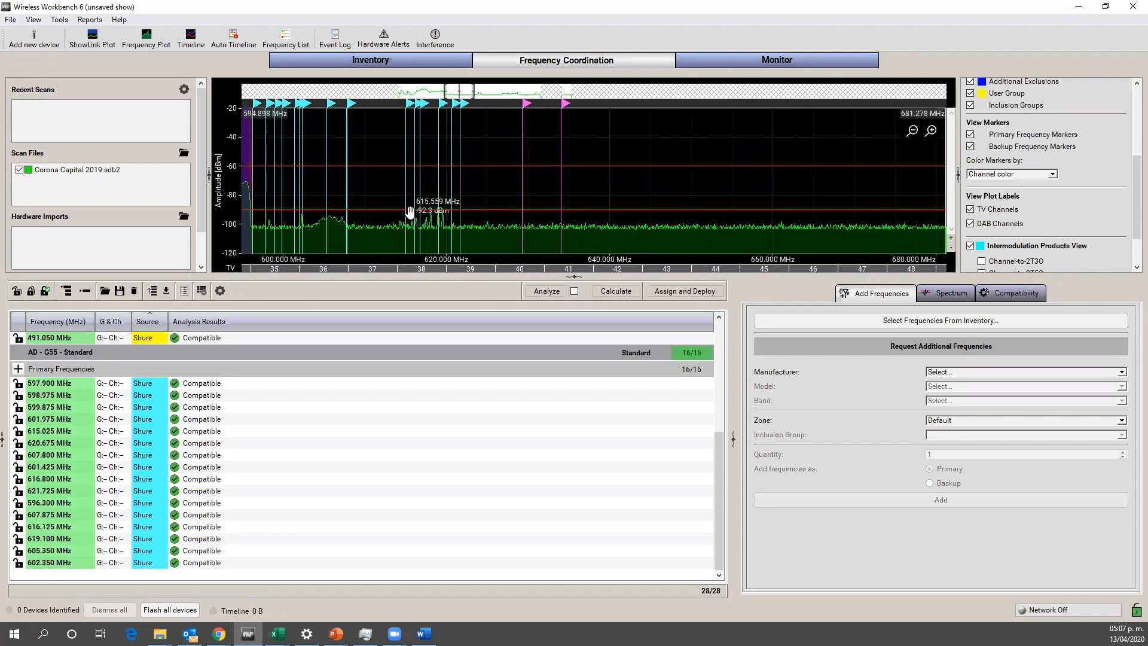
# Step: Color the plot's frequency markers by compatibility
pyautogui.moveTo(456, 91); pyautogui.dragTo(403, 95)
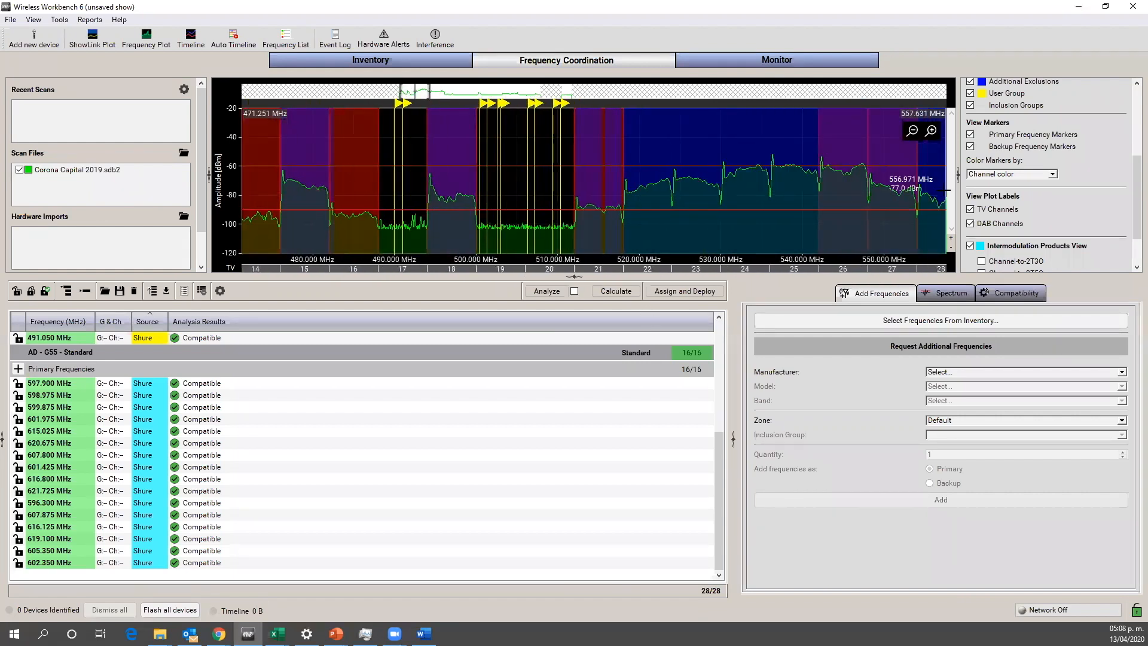
pyautogui.click(1052, 174)
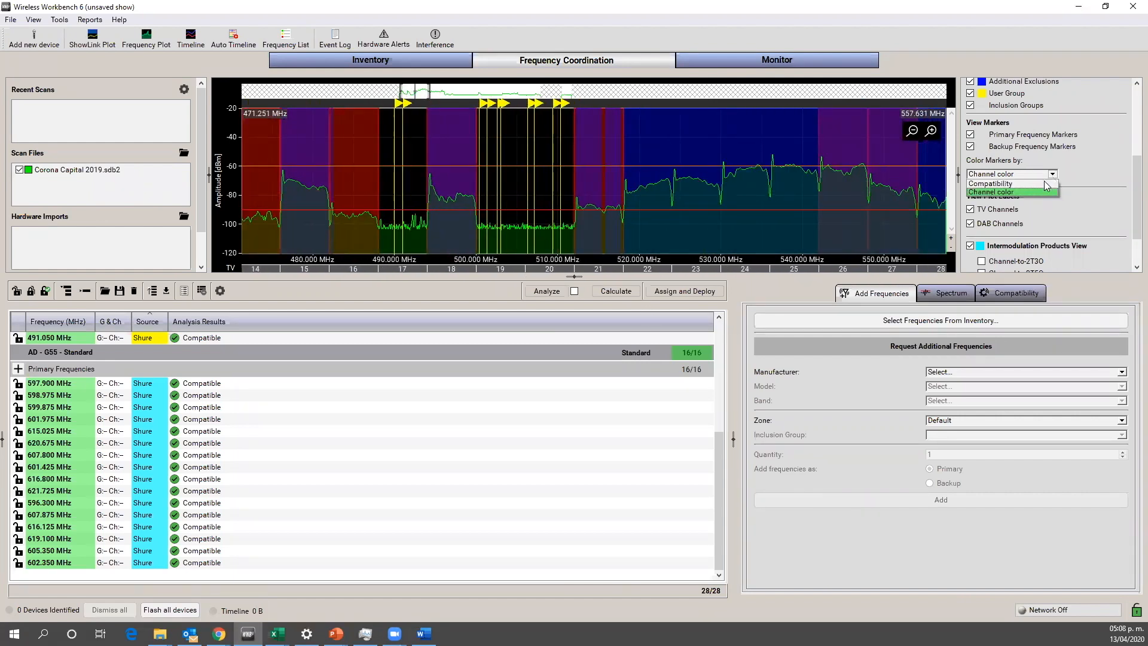
pyautogui.click(1043, 184)
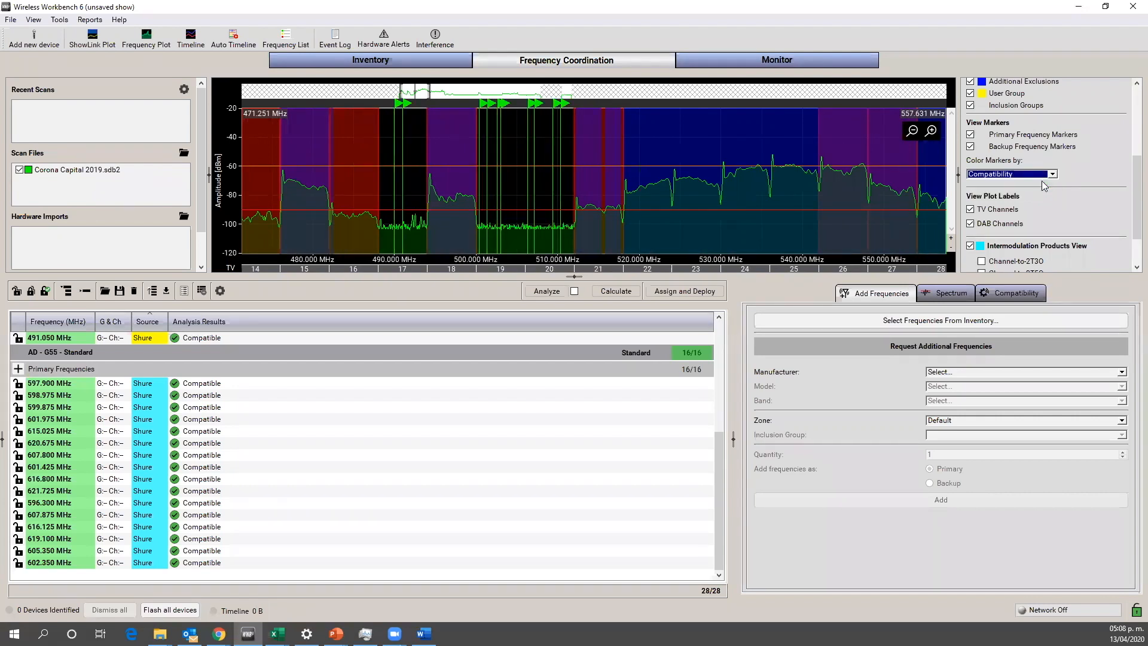
# Step: Analyze the current frequency list for compatibility and check the results in the list and on the plot
pyautogui.click(429, 88)
pyautogui.moveTo(417, 90); pyautogui.dragTo(422, 90)
pyautogui.moveTo(718, 464); pyautogui.dragTo(738, 345)
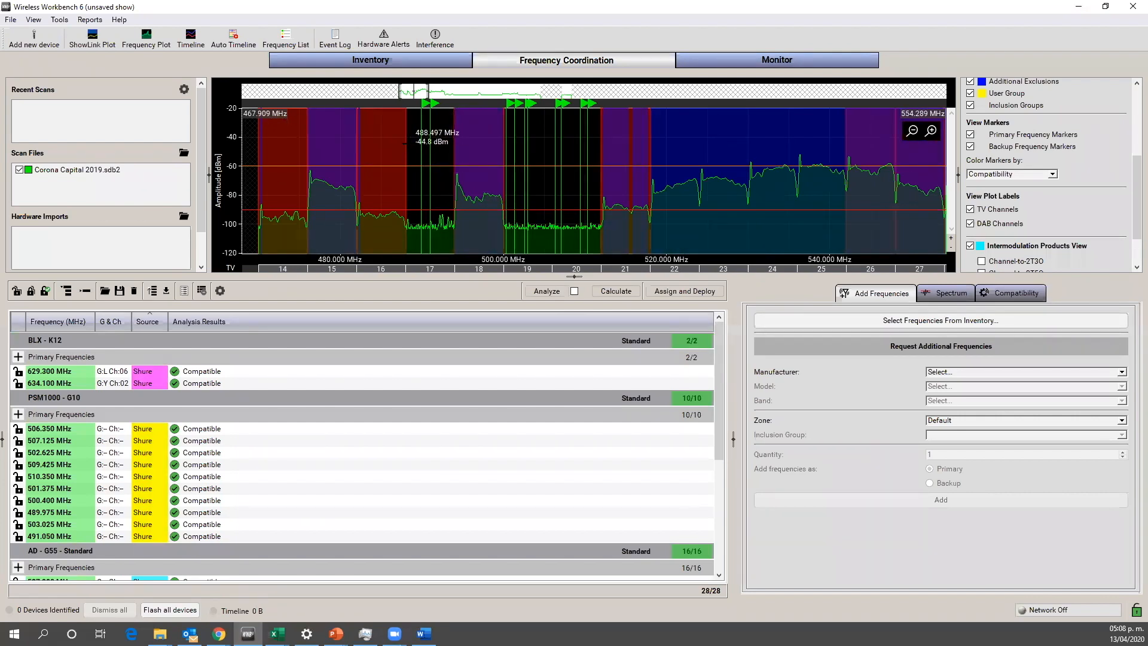
pyautogui.click(546, 292)
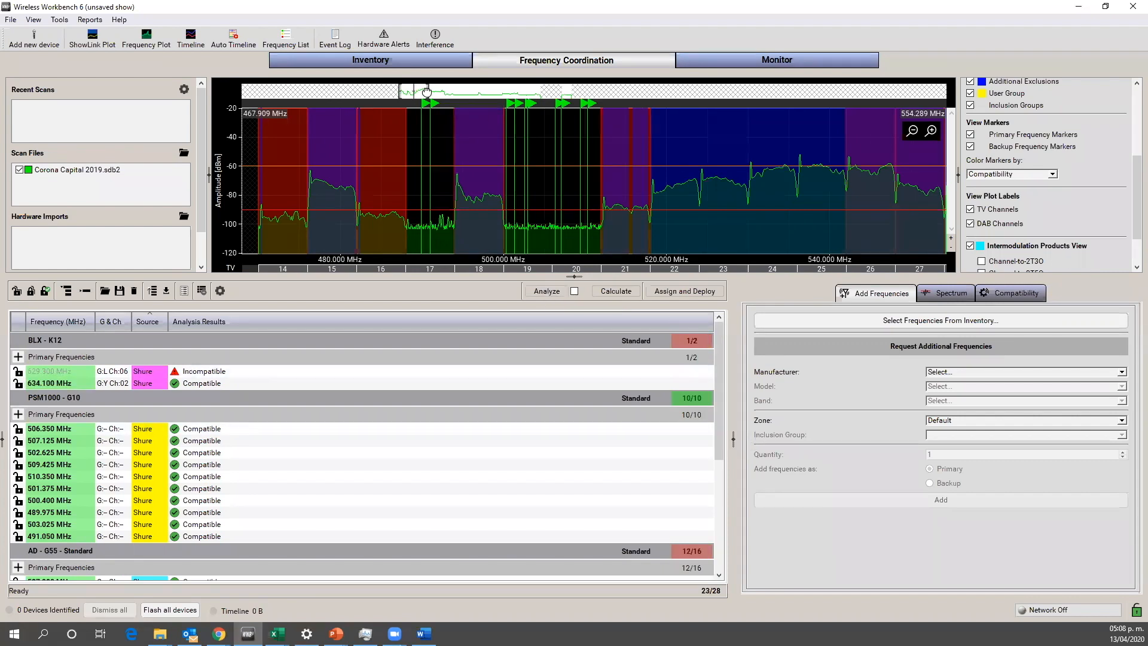
pyautogui.moveTo(424, 91)
pyautogui.mouseDown()
pyautogui.moveTo(456, 94)
pyautogui.moveTo(444, 90)
pyautogui.mouseUp()
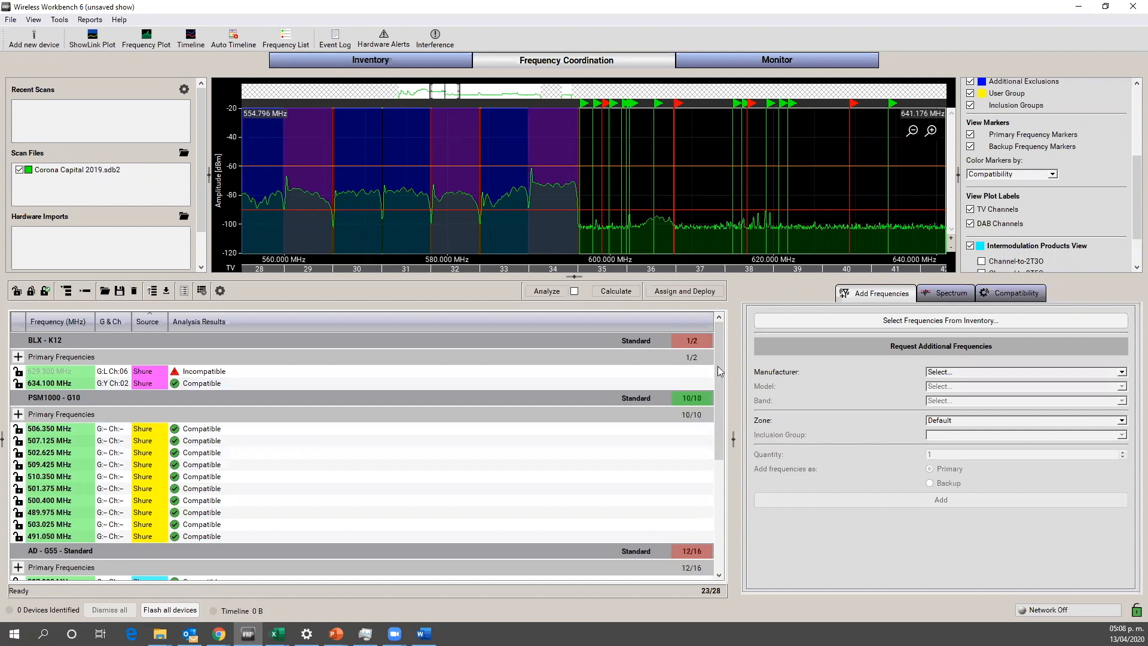
pyautogui.moveTo(717, 364); pyautogui.dragTo(712, 455)
pyautogui.scroll(4, 711, 454)
# Step: Lock all compatible frequencies in the list and calculate new frequencies for the channels left unlocked
pyautogui.click(45, 291)
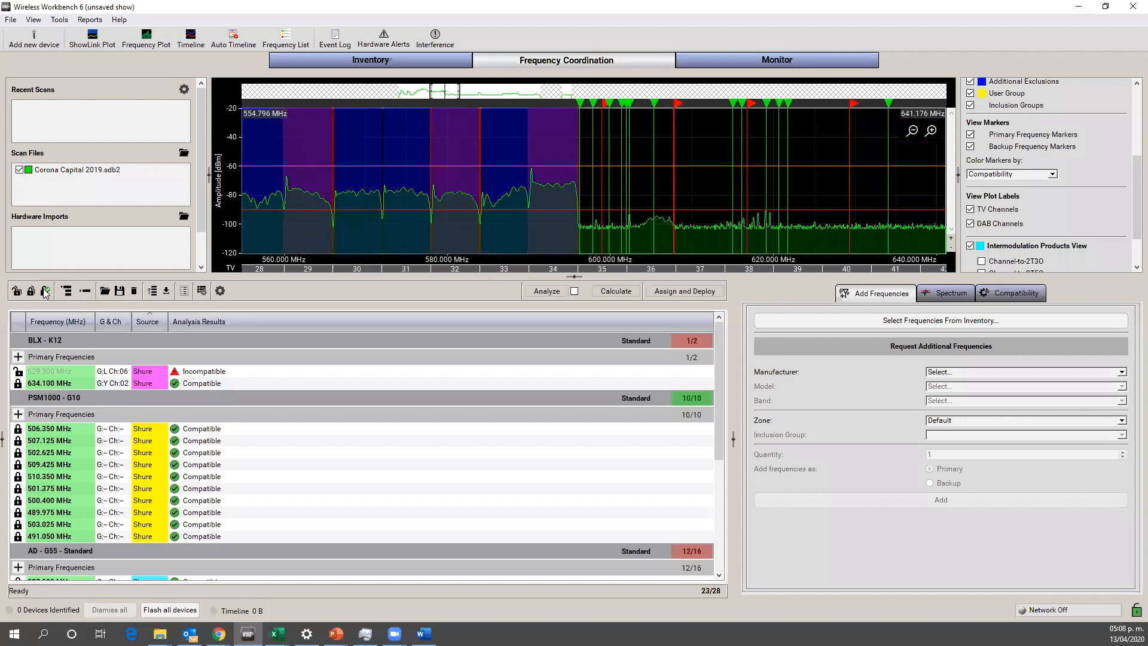
pyautogui.click(615, 292)
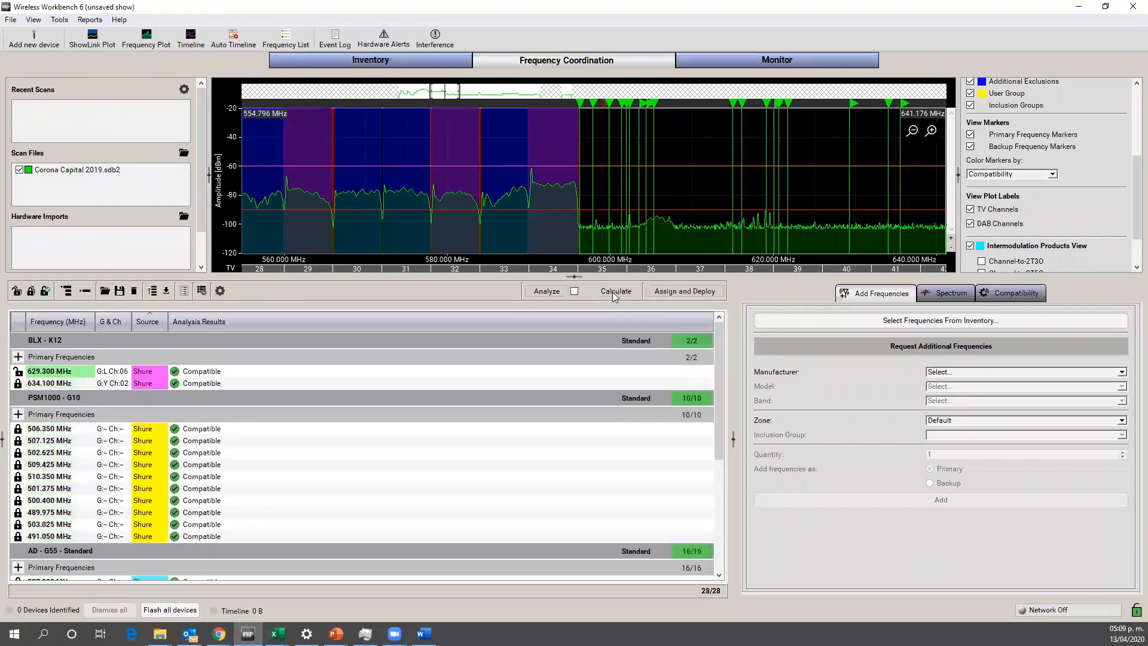
pyautogui.moveTo(719, 349); pyautogui.dragTo(709, 485)
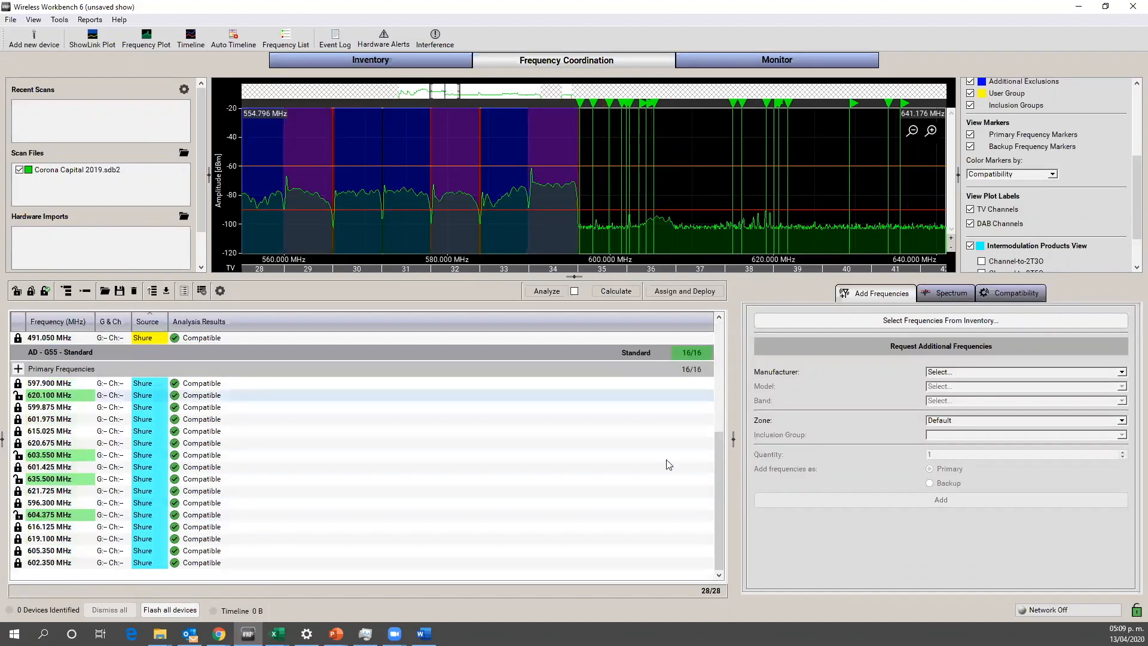
pyautogui.moveTo(716, 501); pyautogui.dragTo(730, 372)
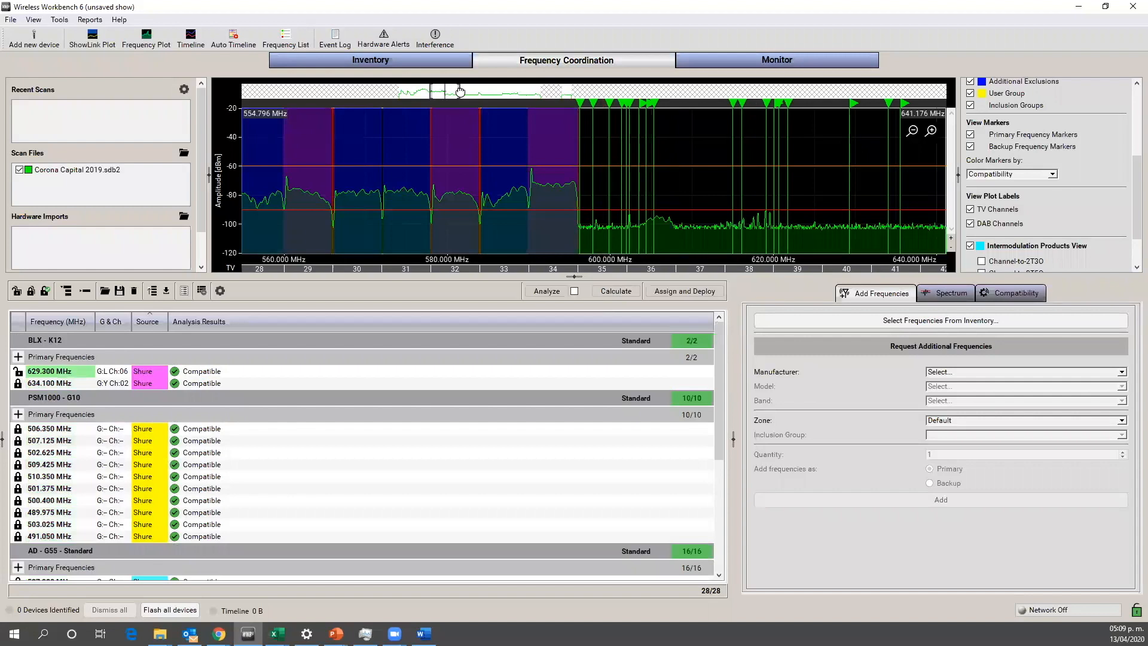
pyautogui.moveTo(445, 88); pyautogui.dragTo(448, 88)
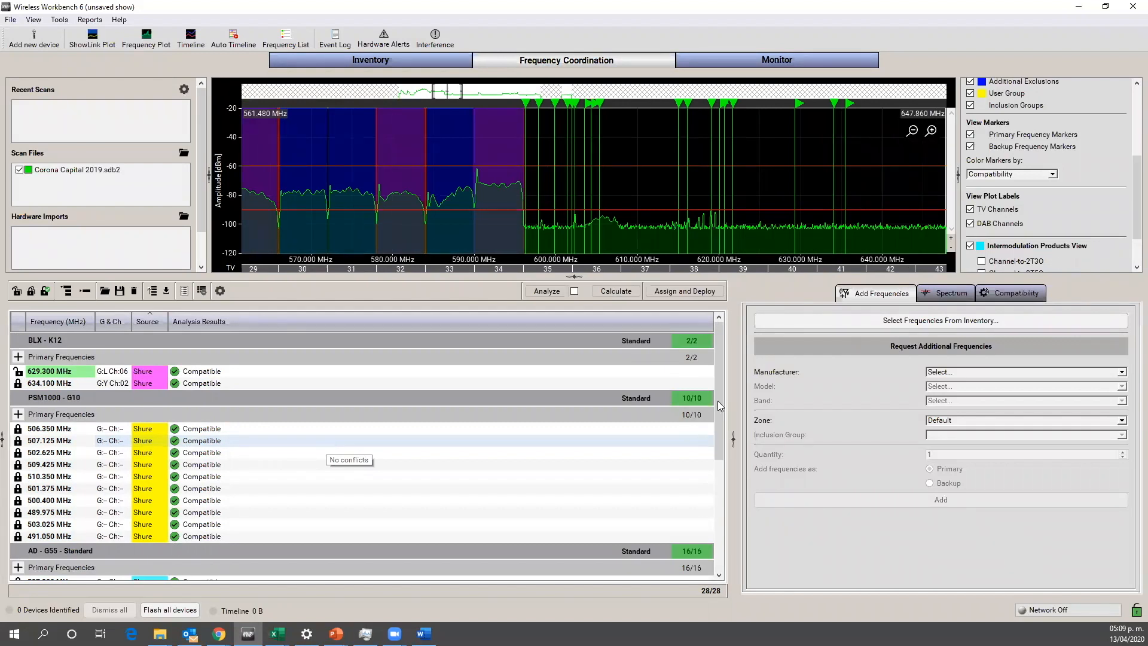
pyautogui.moveTo(719, 410); pyautogui.dragTo(723, 381)
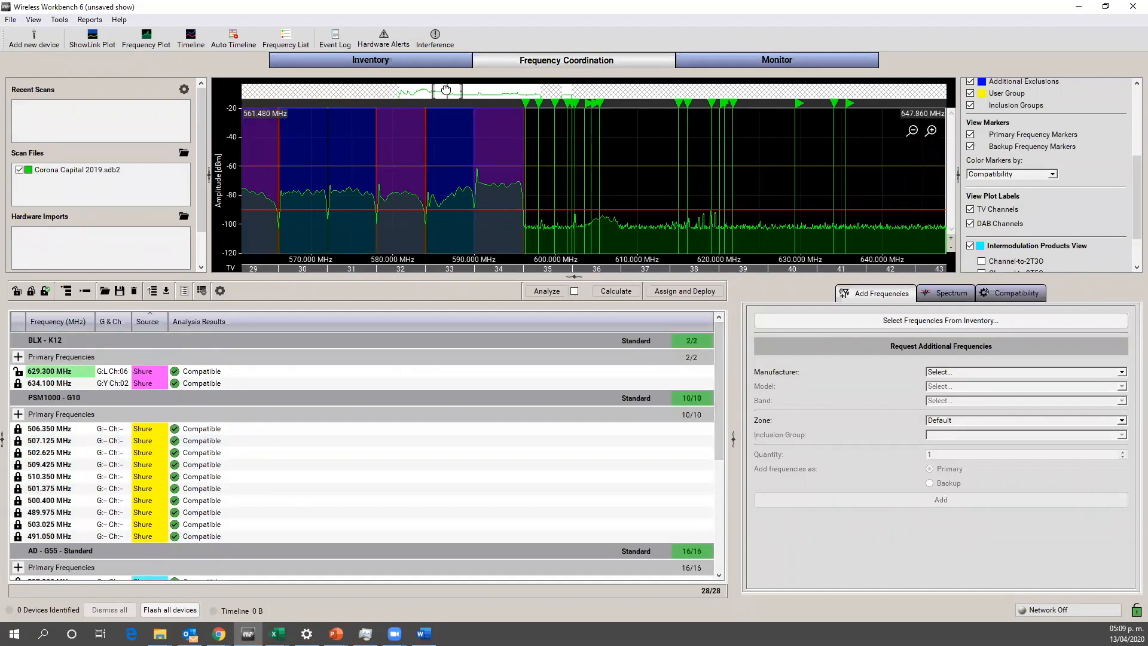
pyautogui.moveTo(436, 91)
pyautogui.mouseDown()
pyautogui.moveTo(401, 94)
pyautogui.moveTo(483, 91)
pyautogui.moveTo(427, 90)
pyautogui.moveTo(458, 89)
pyautogui.mouseUp()
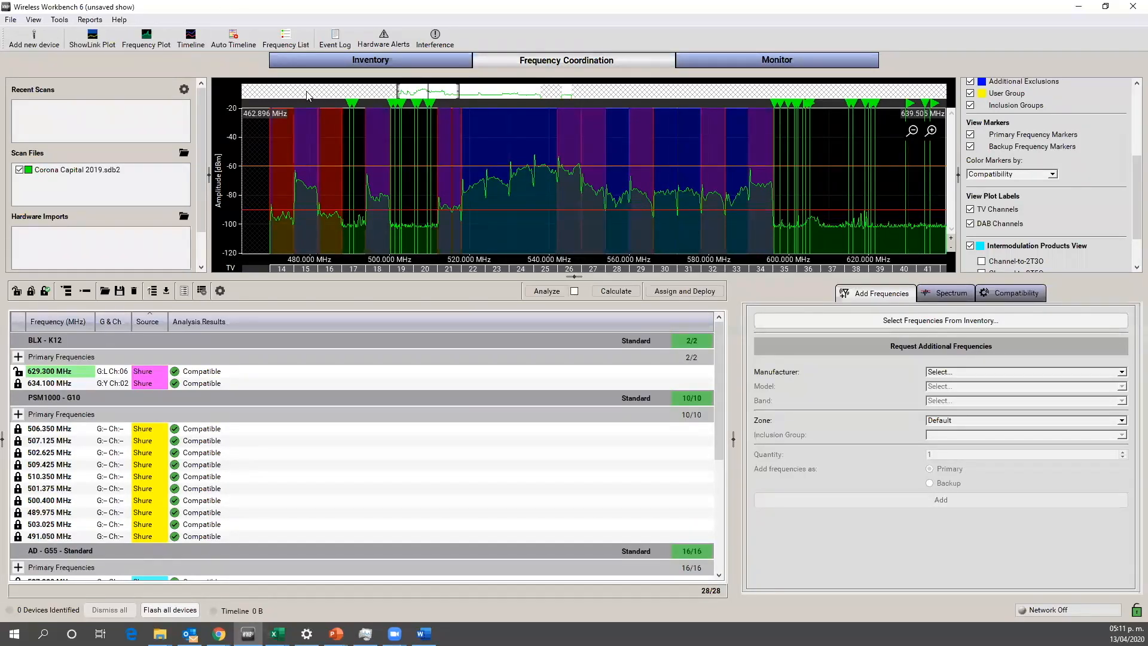
# Step: Look up the Sennheiser EW 300 G3 among the new inventory devices and inspect its bands' frequency ranges, including band G, without adding it
pyautogui.click(340, 57)
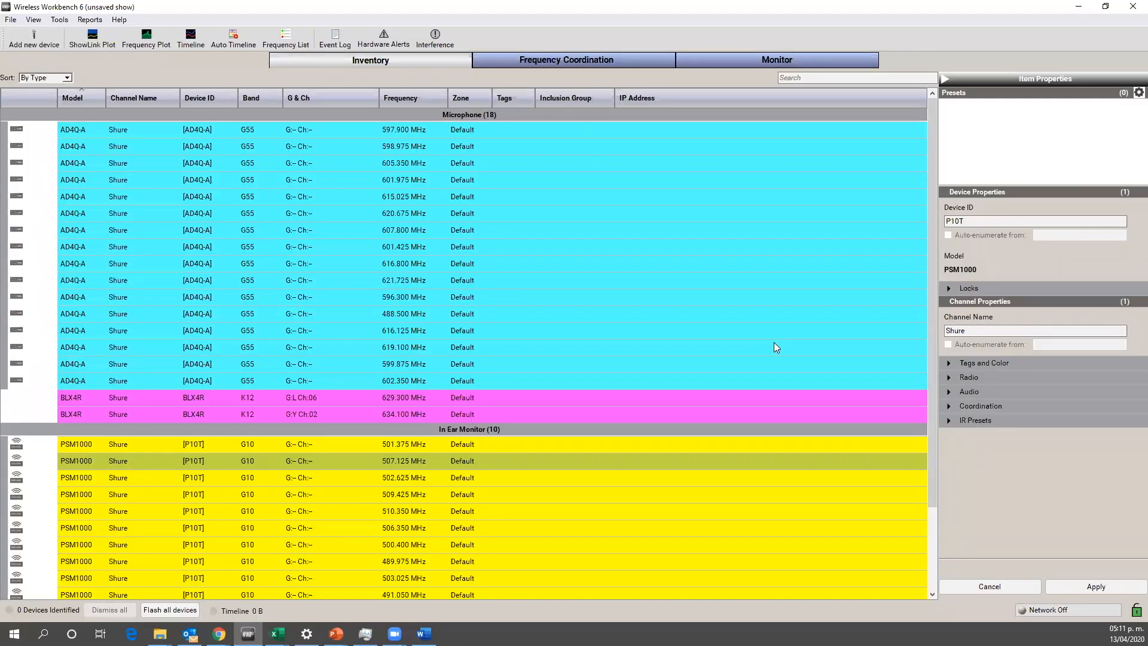
pyautogui.click(34, 34)
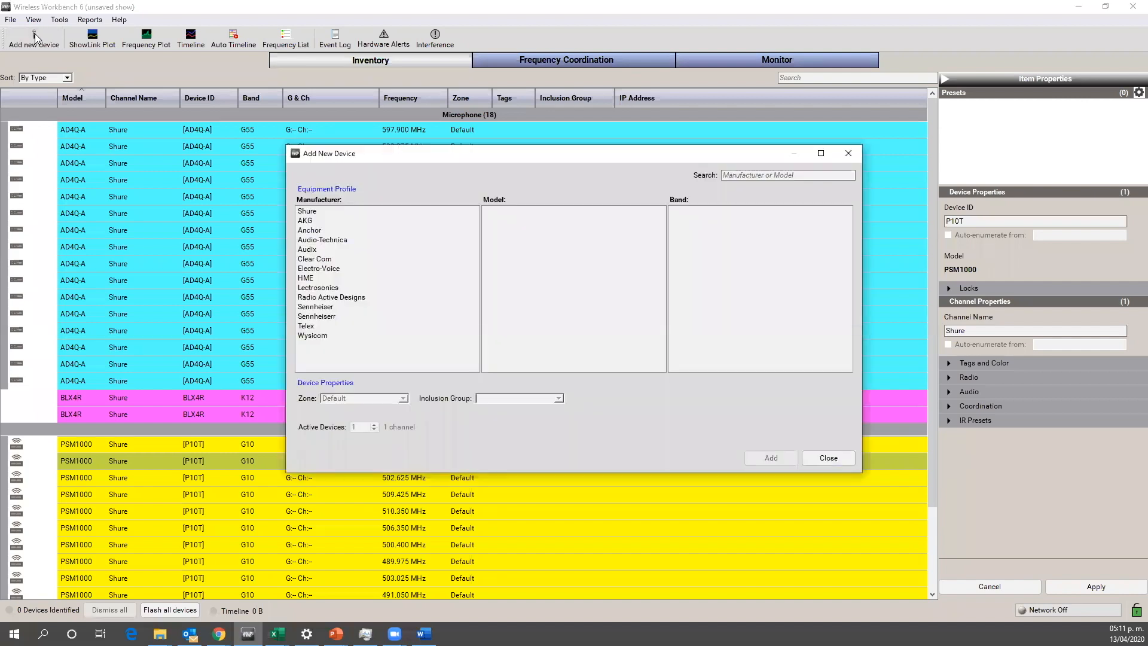
pyautogui.moveTo(488, 153); pyautogui.dragTo(442, 117)
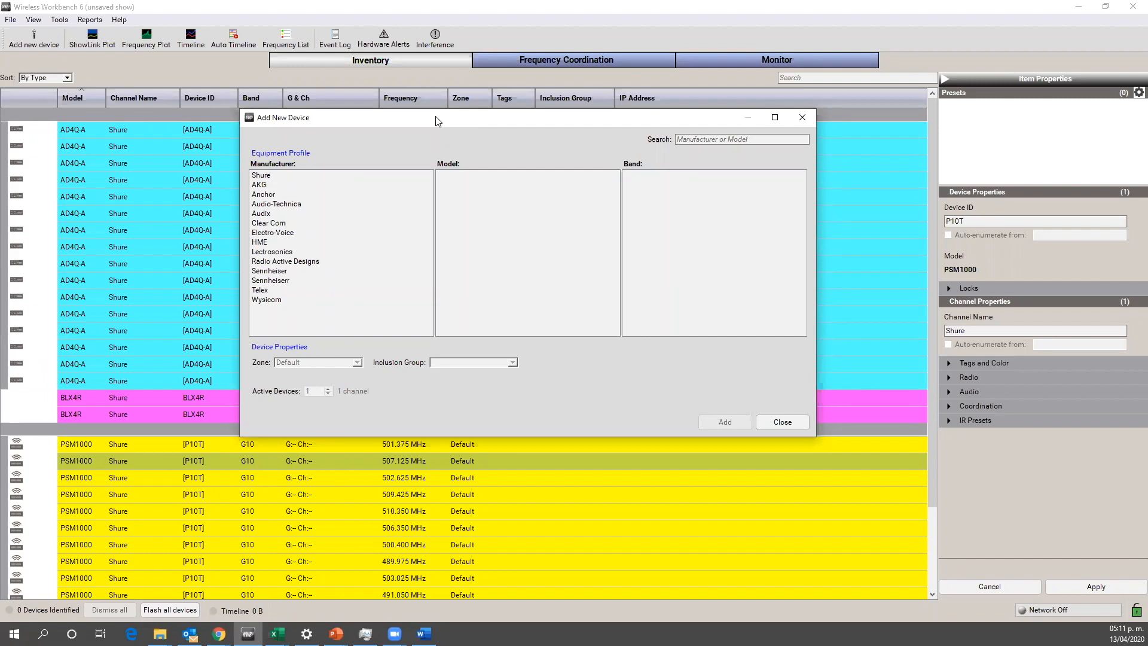
pyautogui.moveTo(438, 122); pyautogui.dragTo(436, 127)
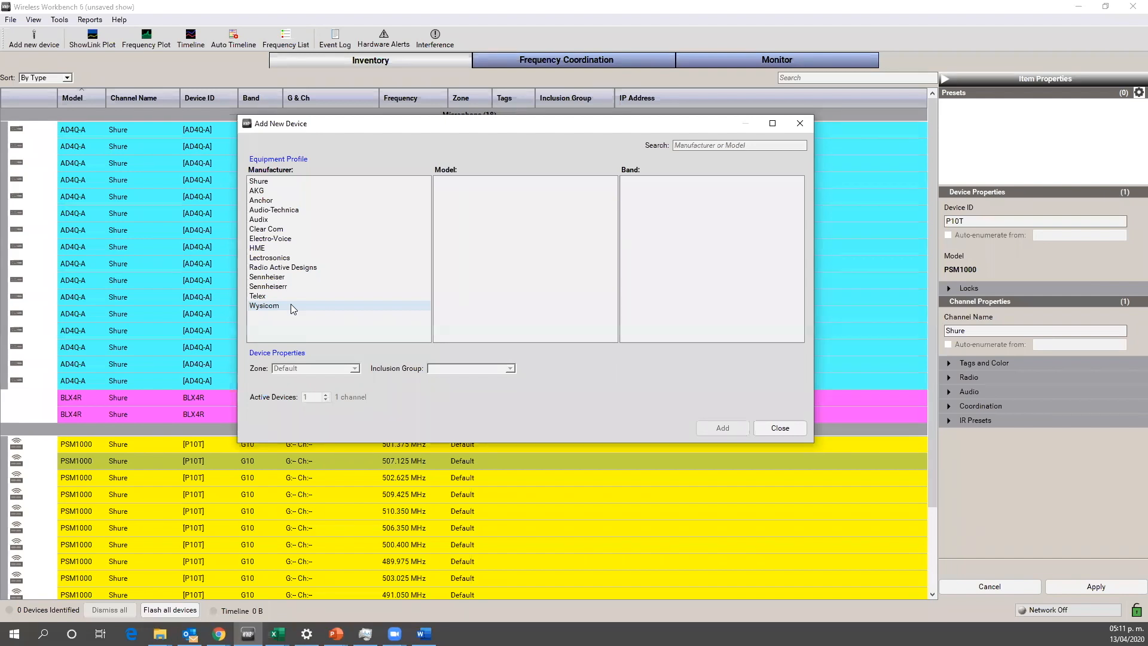
pyautogui.click(270, 279)
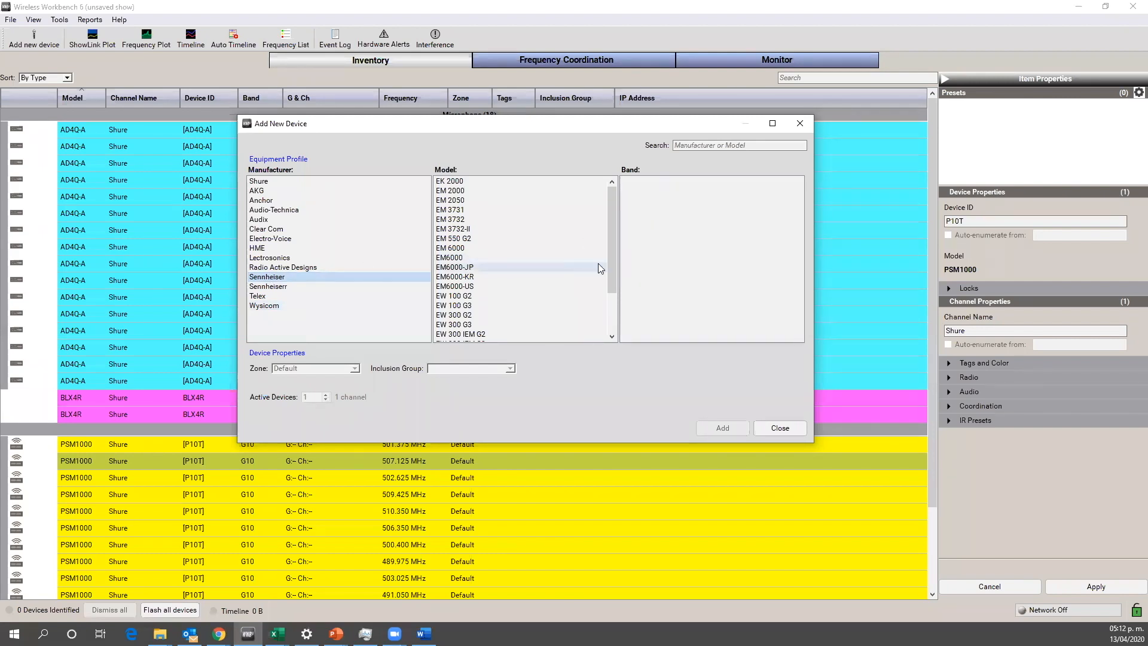
pyautogui.moveTo(612, 247); pyautogui.dragTo(608, 279)
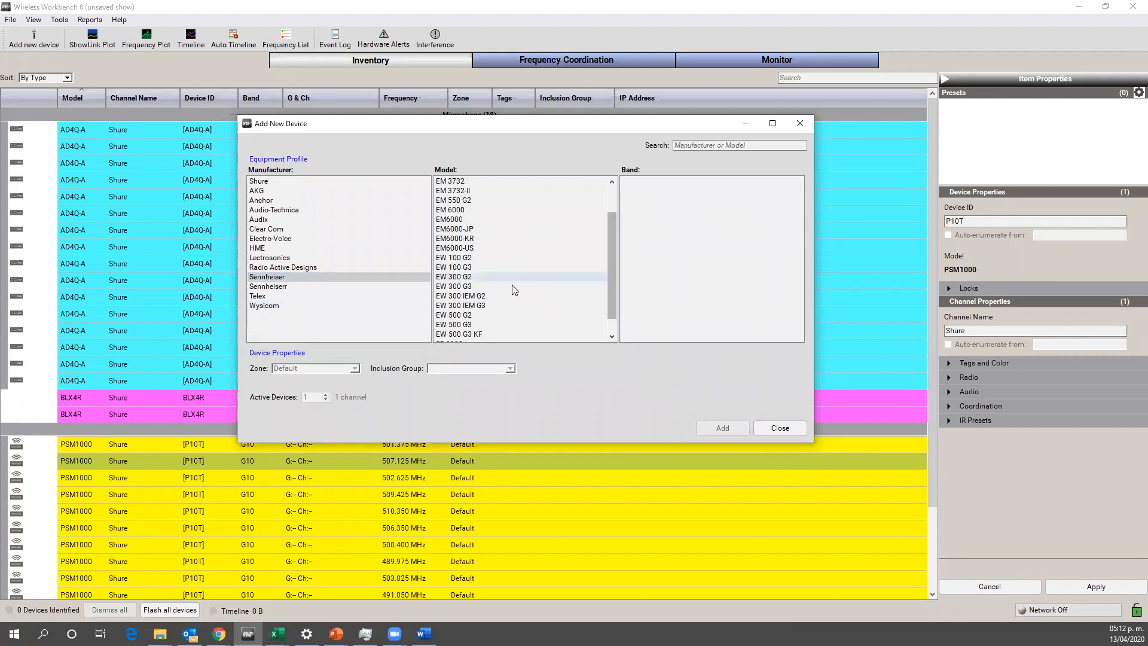
pyautogui.click(464, 287)
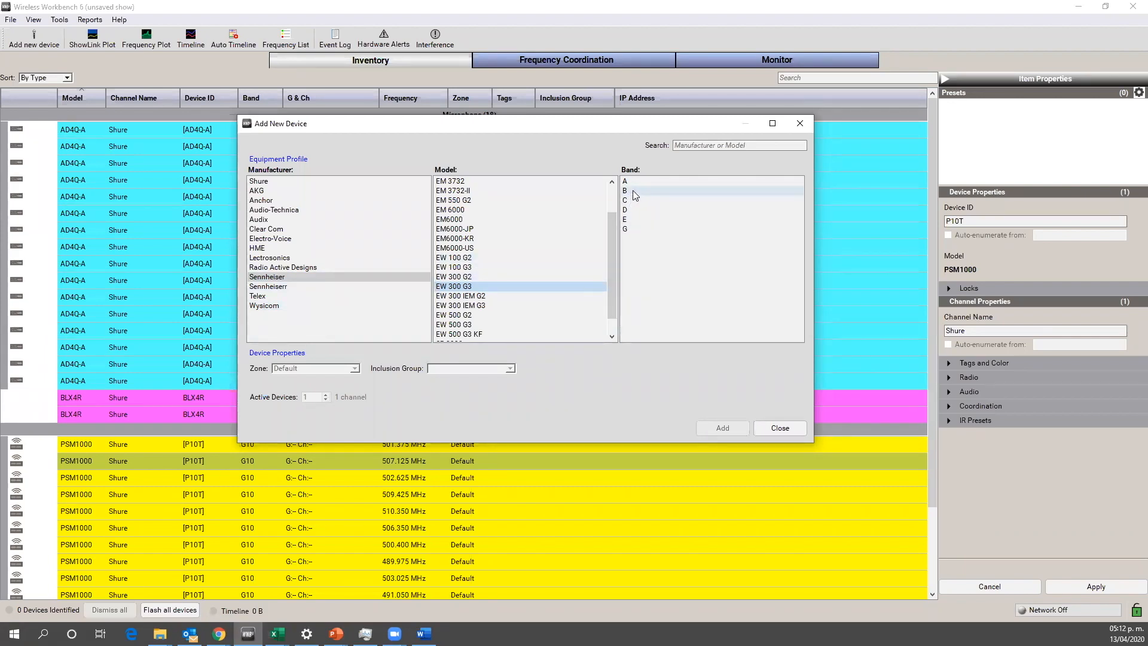
pyautogui.moveTo(630, 193)
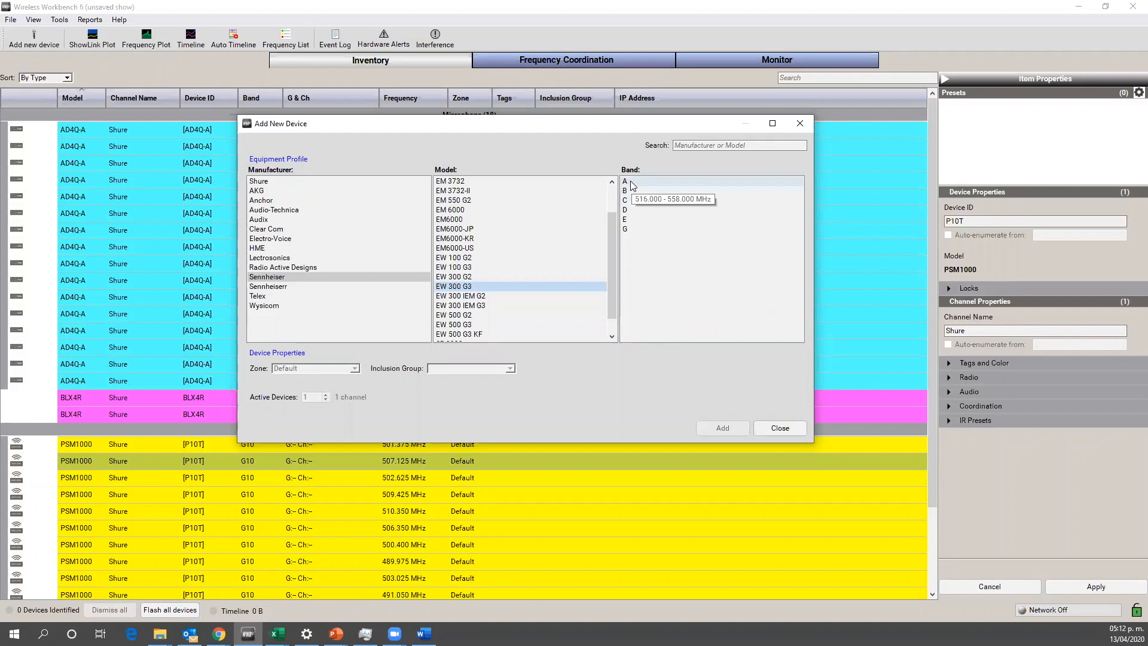
pyautogui.moveTo(629, 222)
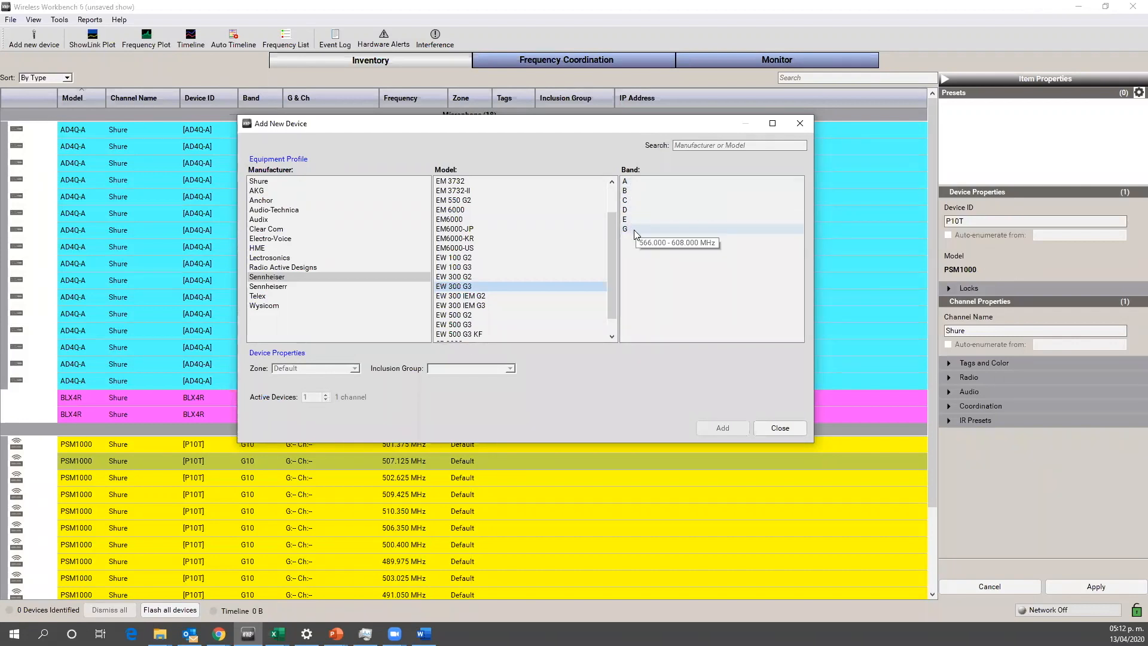
pyautogui.click(633, 228)
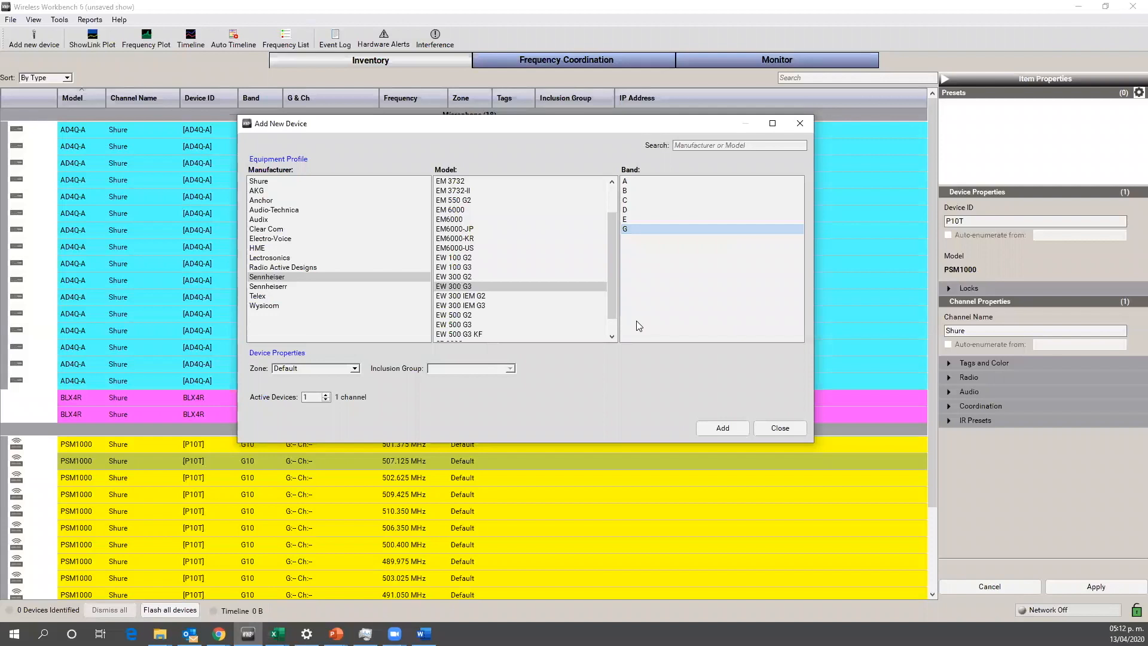
pyautogui.click(779, 428)
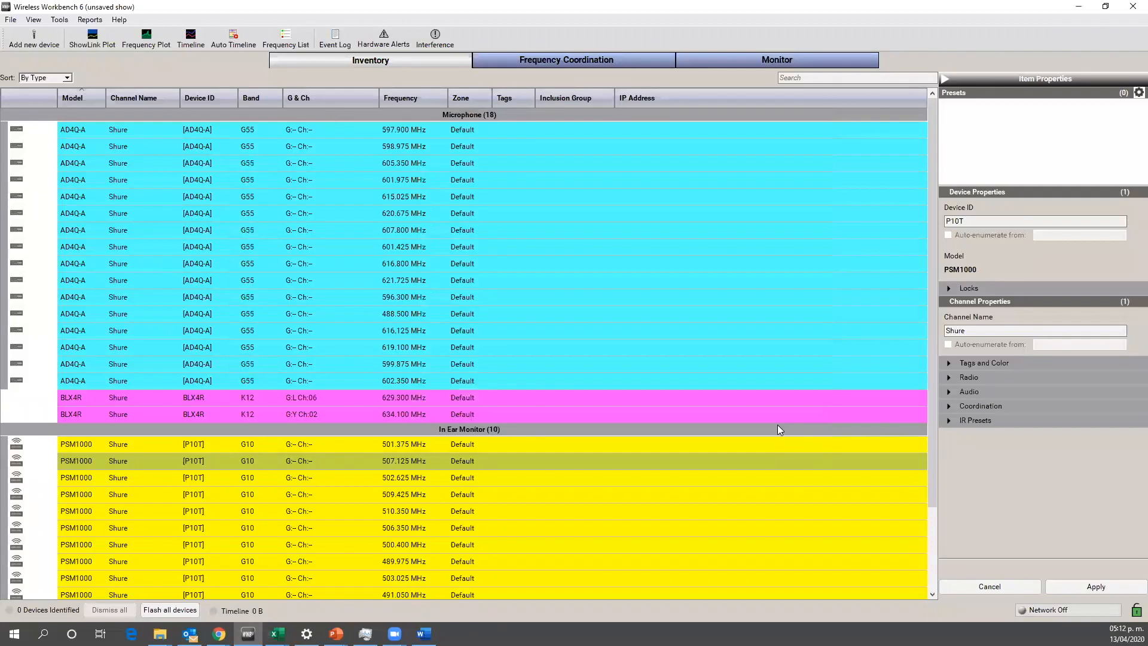
# Step: Display the equipment profile of the Sennheiser EW 300 G3 in band G and check its transmit power options
pyautogui.click(60, 20)
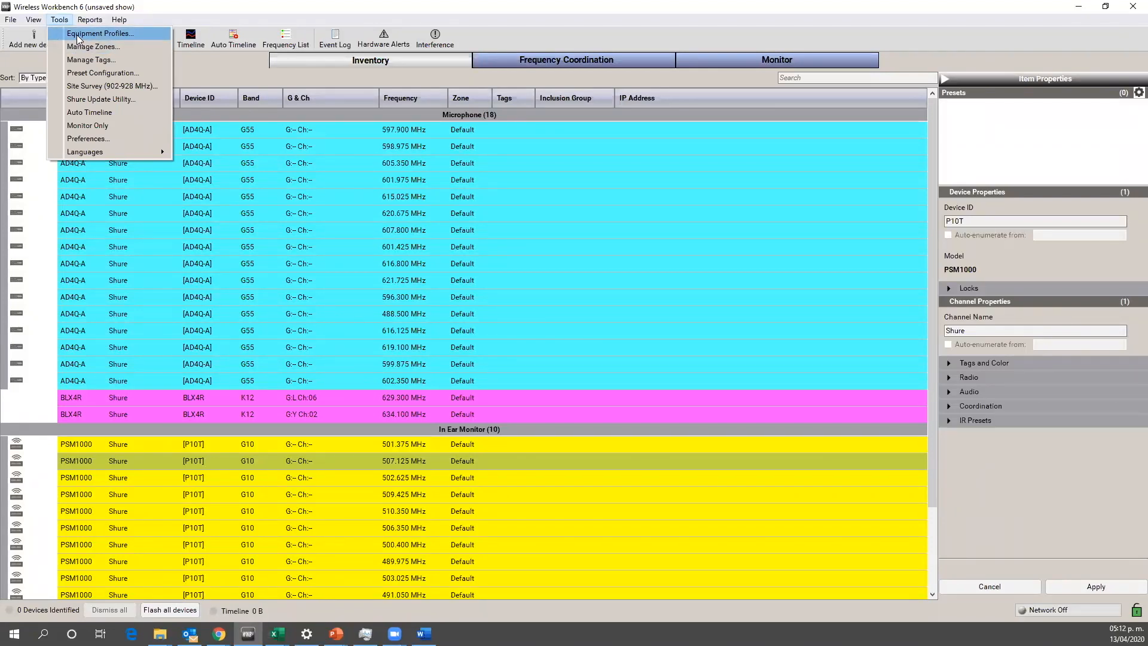
pyautogui.click(77, 35)
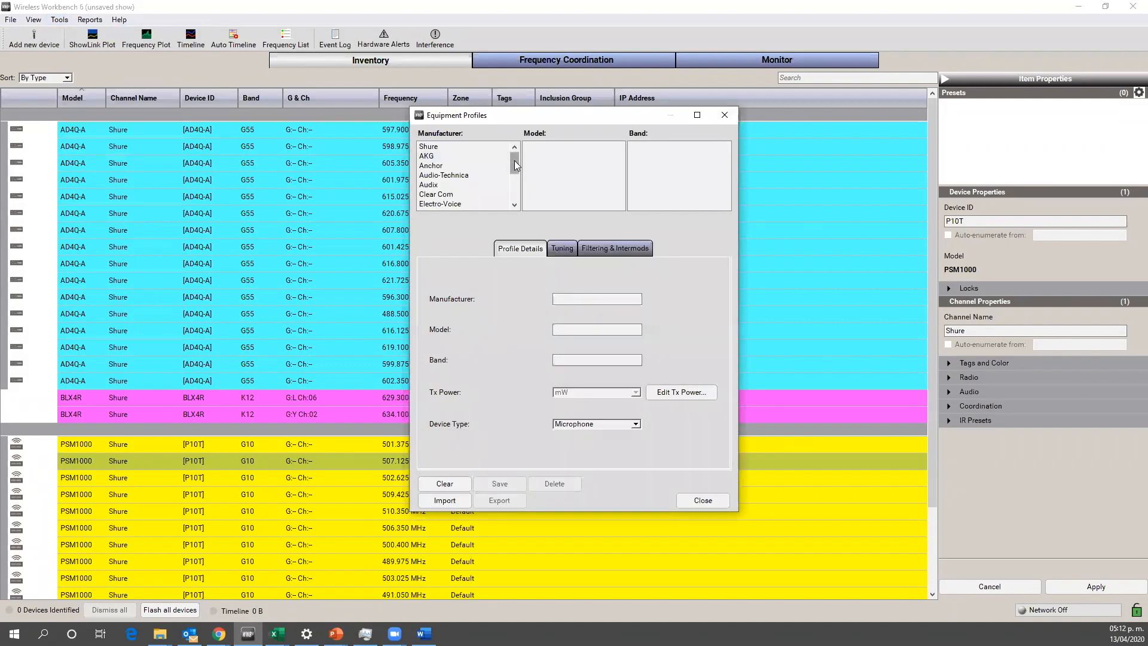
pyautogui.moveTo(516, 167); pyautogui.dragTo(464, 192)
pyautogui.click(461, 185)
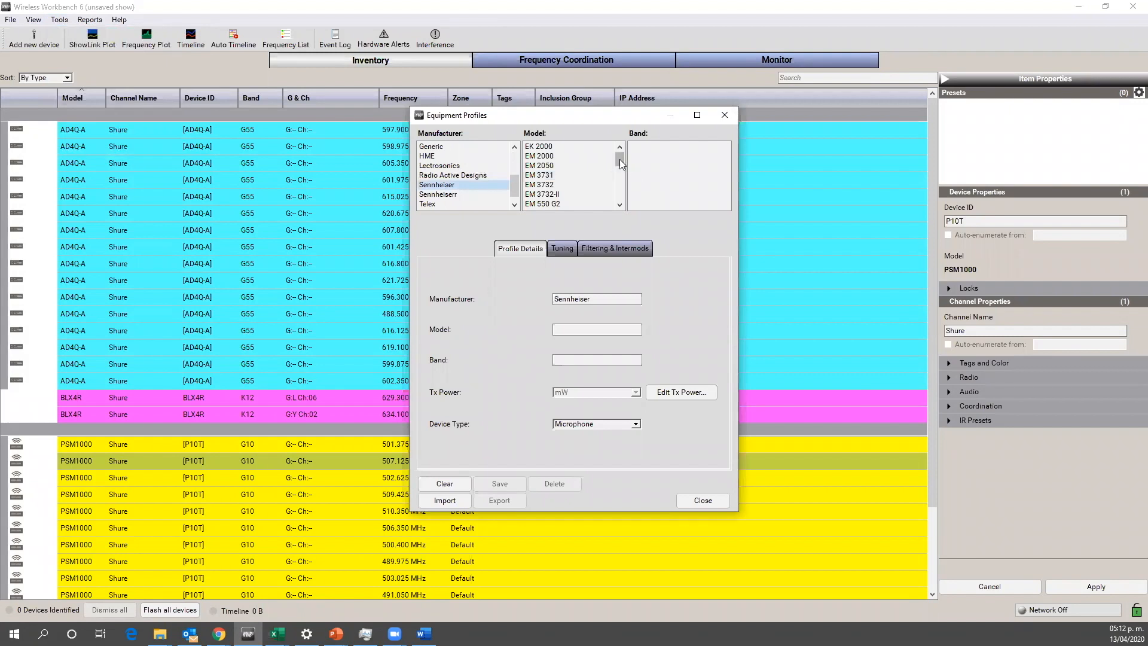
pyautogui.moveTo(620, 157); pyautogui.dragTo(619, 183)
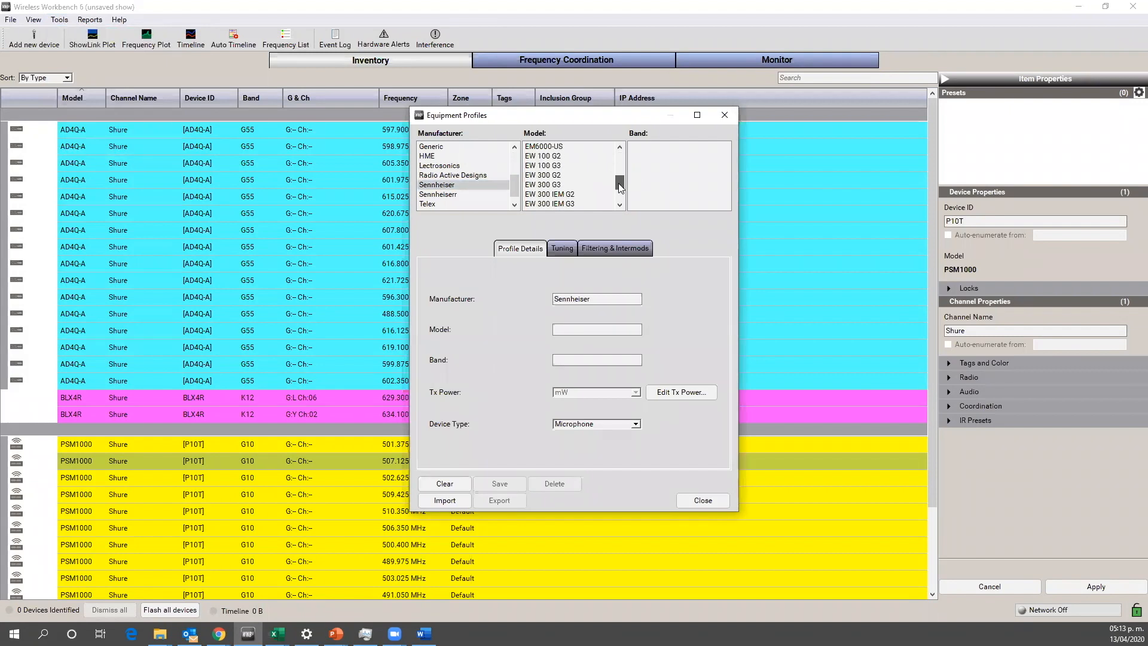
pyautogui.click(565, 188)
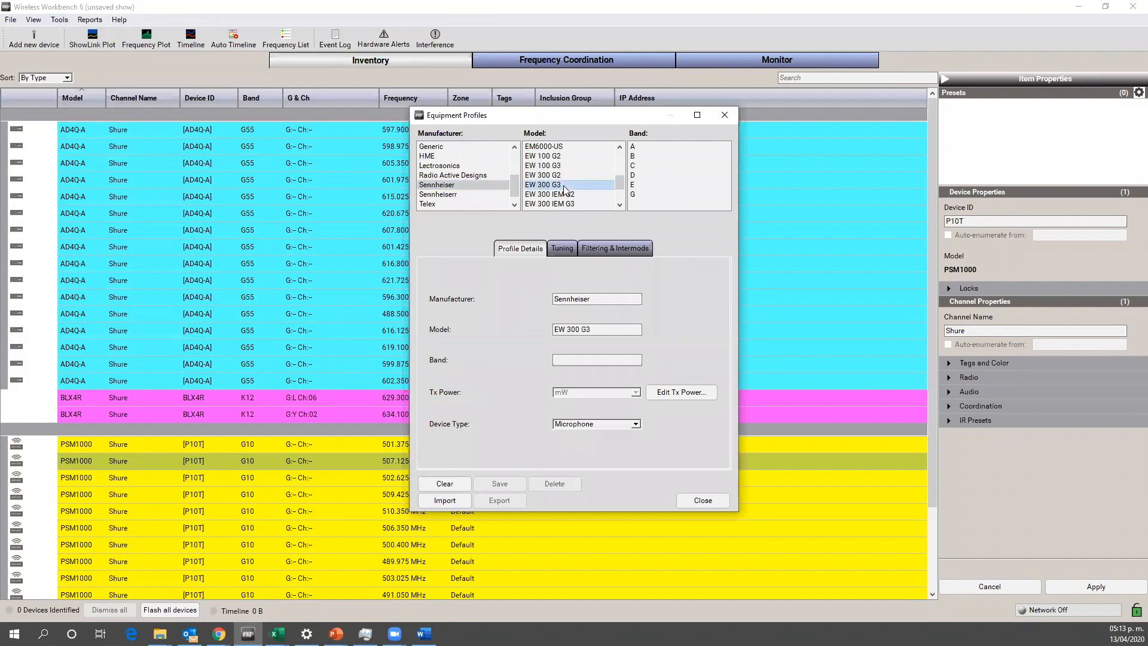
pyautogui.click(637, 193)
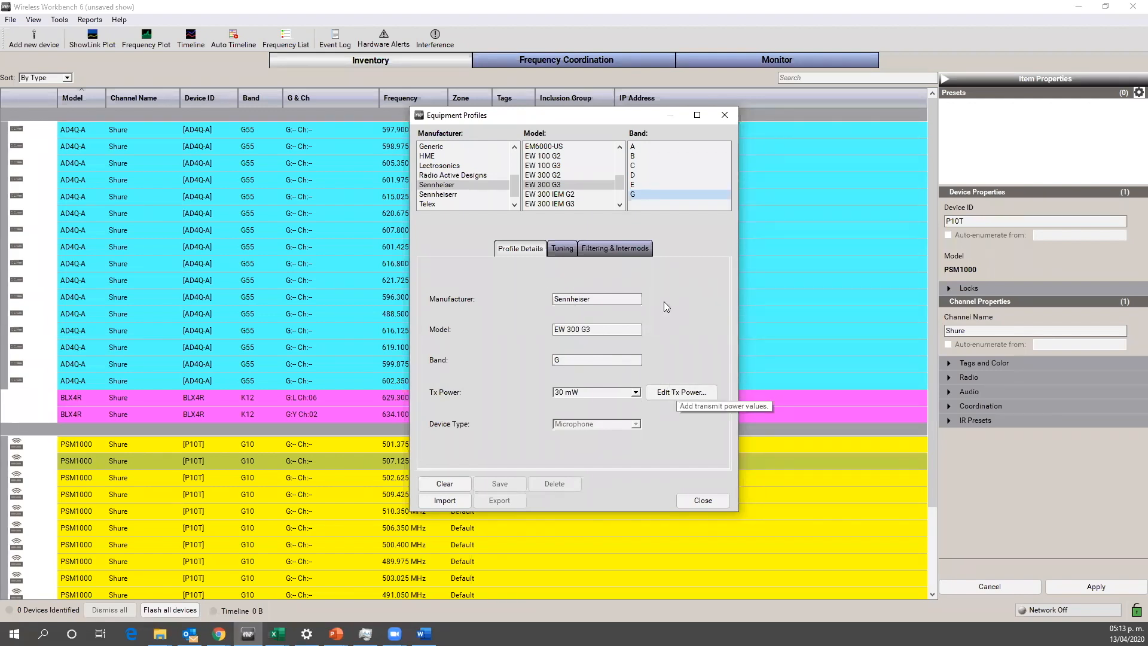
pyautogui.click(678, 393)
pyautogui.click(642, 240)
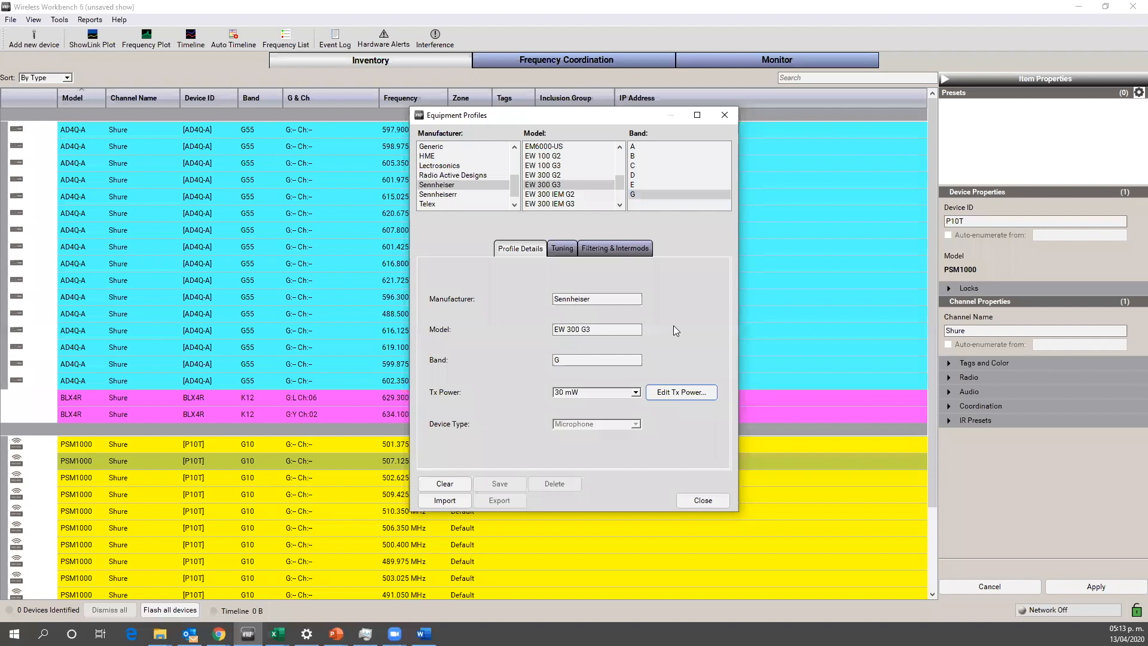
# Step: Set the EW 300 G3 profile's tuning range to 576.000 to 605.000 MHz
pyautogui.click(565, 250)
pyautogui.click(502, 293)
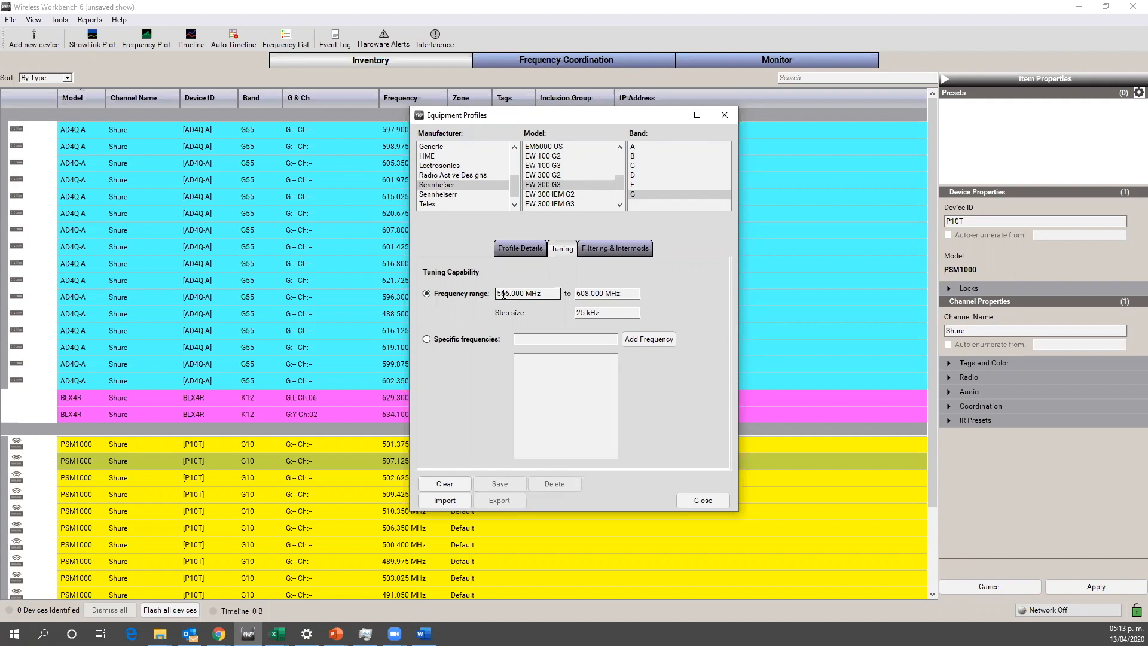
pyautogui.moveTo(501, 293); pyautogui.dragTo(506, 294)
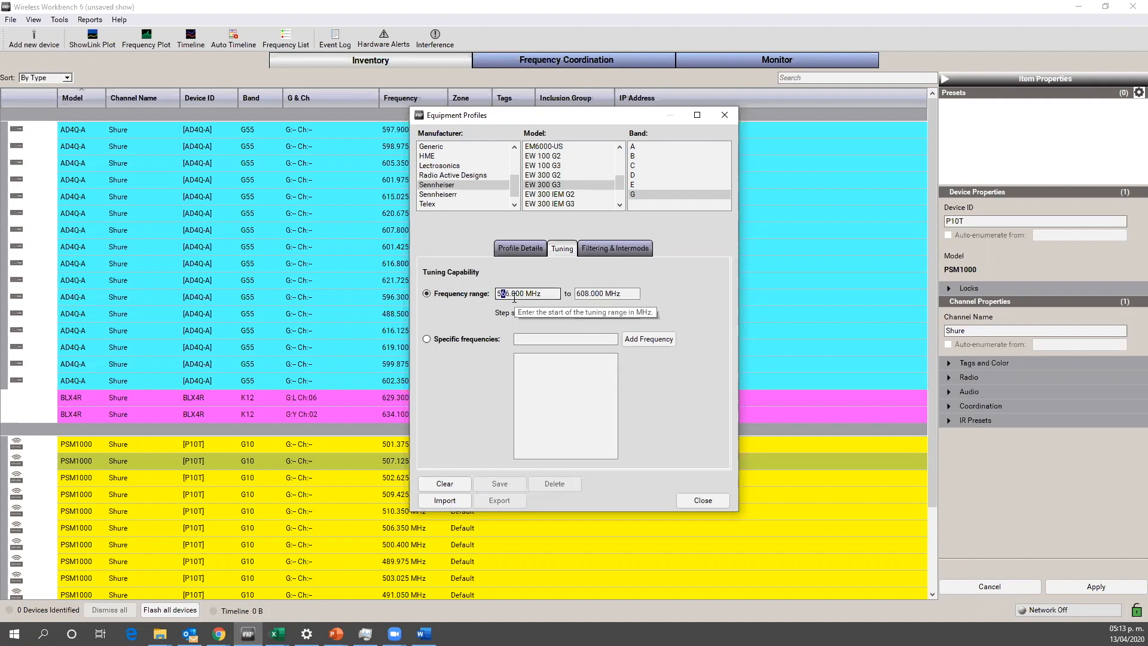
pyautogui.write('7')
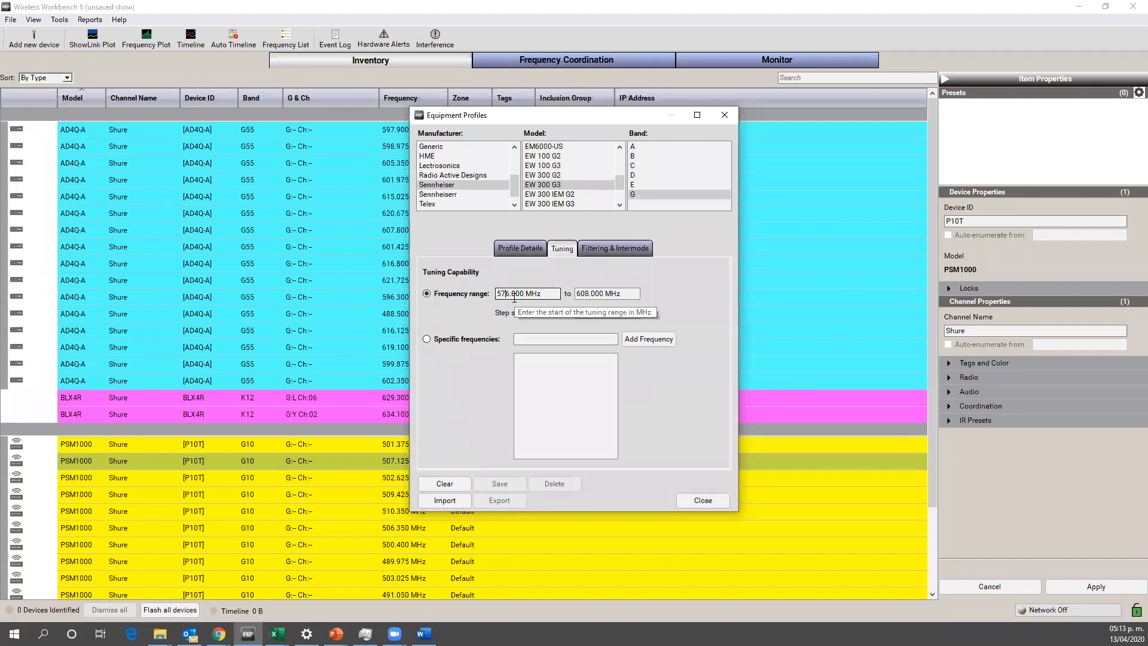
pyautogui.click(588, 294)
pyautogui.press('BackSpace')
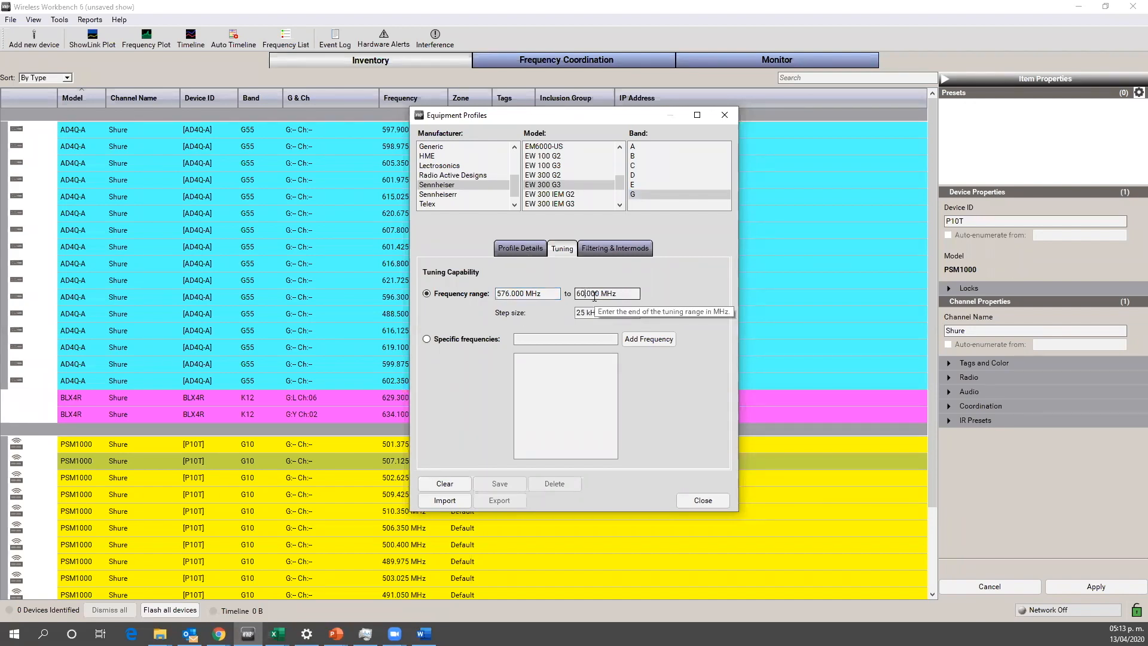
pyautogui.write('5')
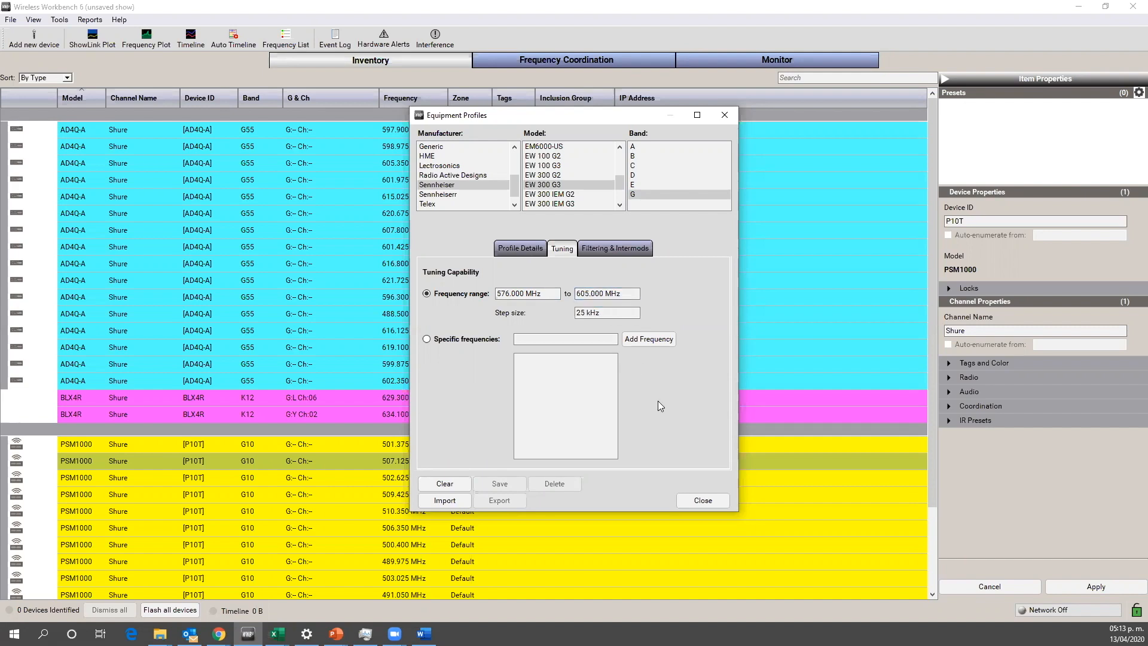
# Step: View the profile's filtering and intermod settings and change its manufacturer name to Sennheiser2
pyautogui.click(603, 251)
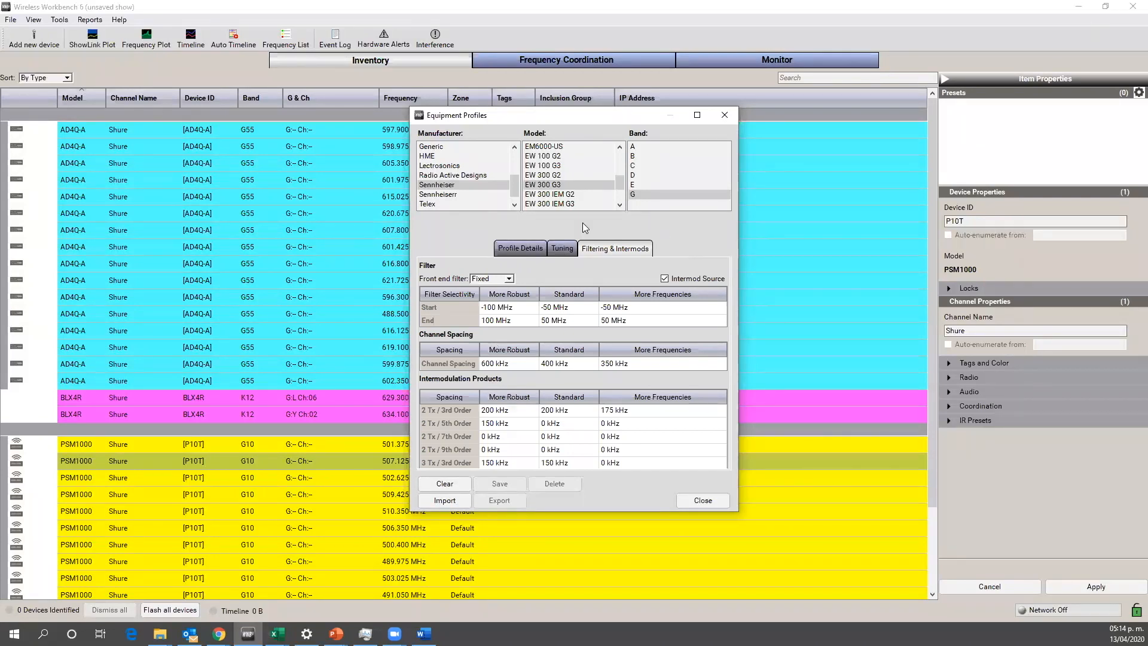
pyautogui.click(515, 250)
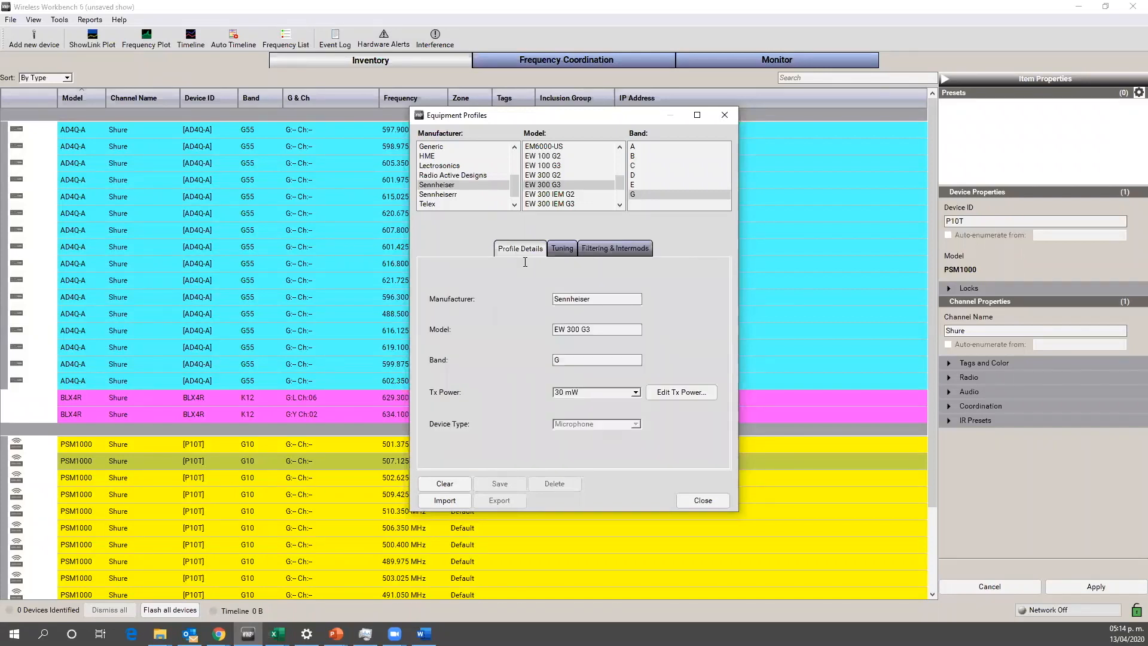
pyautogui.click(600, 299)
pyautogui.write('2')
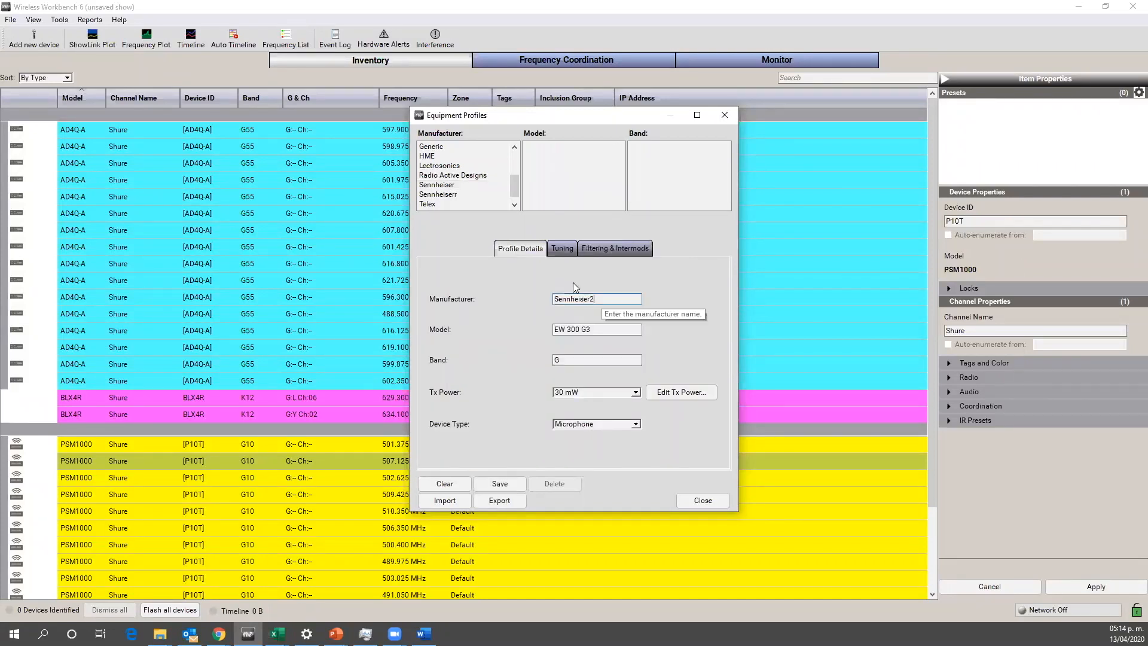
# Step: Review the Sennheiser2 profile's tuning range, filter, channel spacing and intermodulation settings, and close it without saving
pyautogui.click(562, 247)
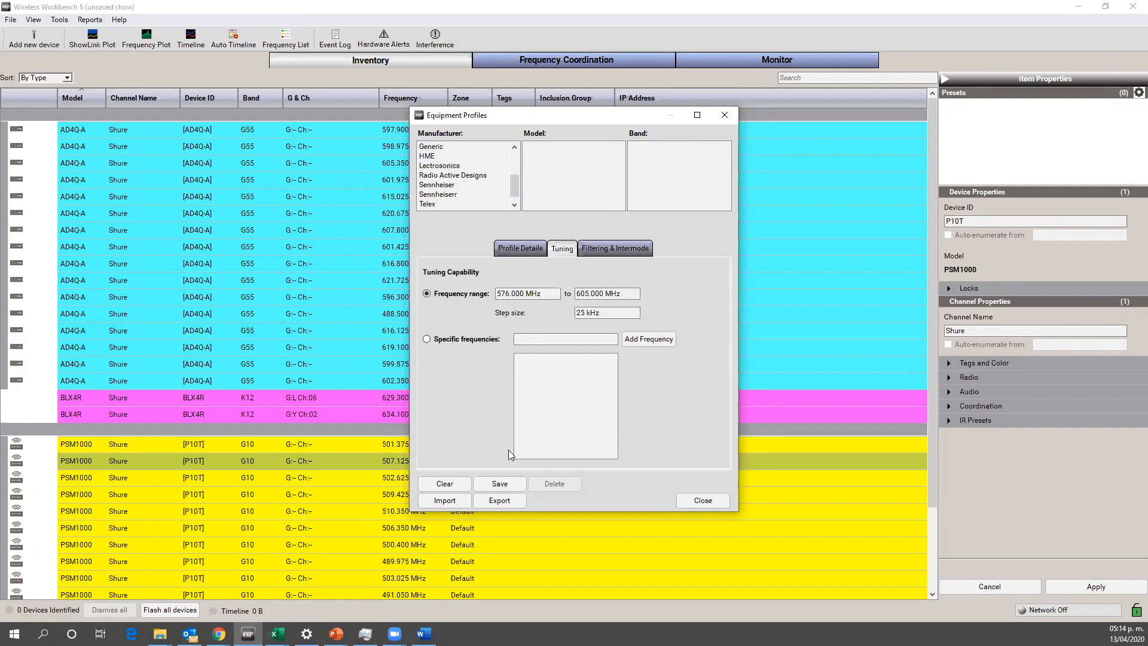
pyautogui.click(608, 250)
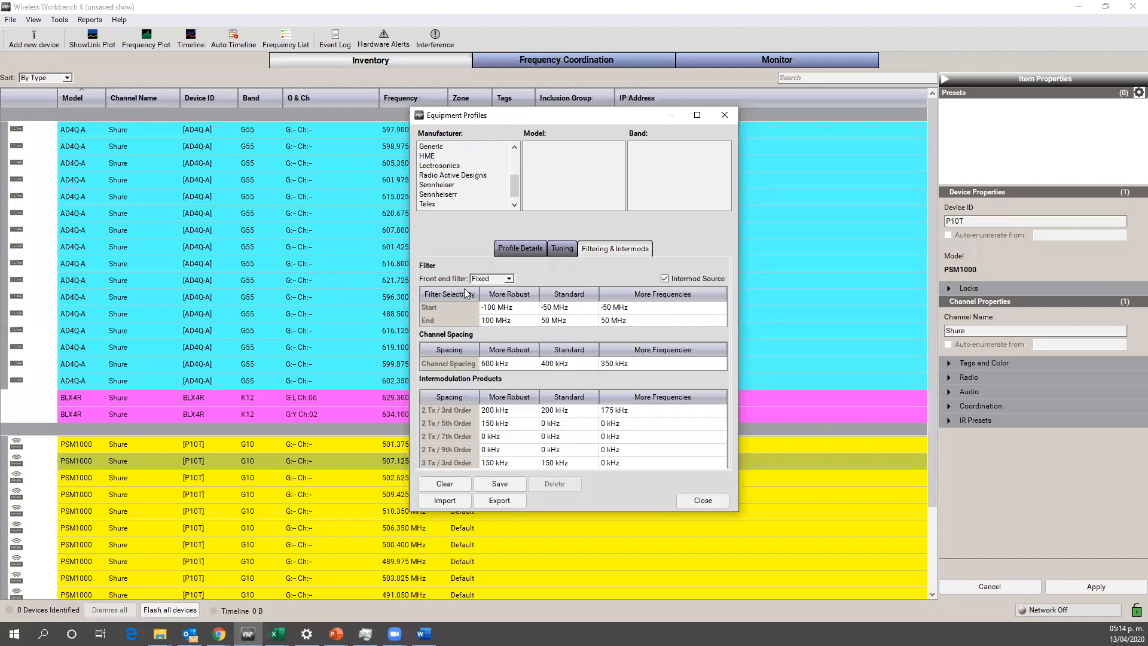
pyautogui.moveTo(456, 307)
pyautogui.click(725, 114)
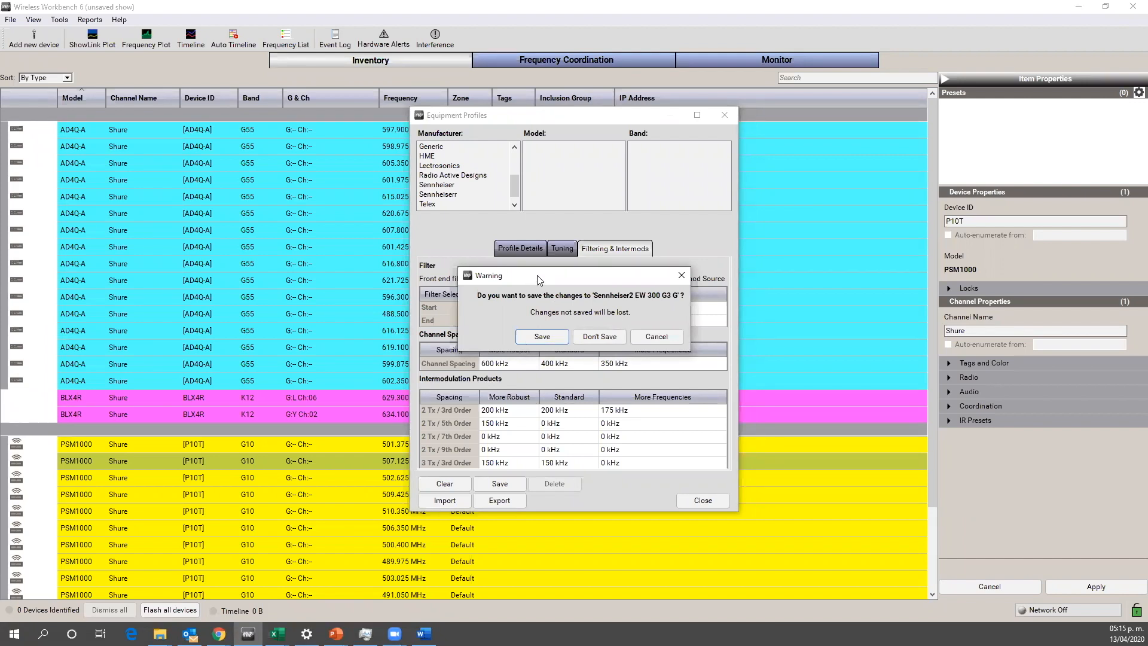
pyautogui.moveTo(537, 275); pyautogui.dragTo(585, 271)
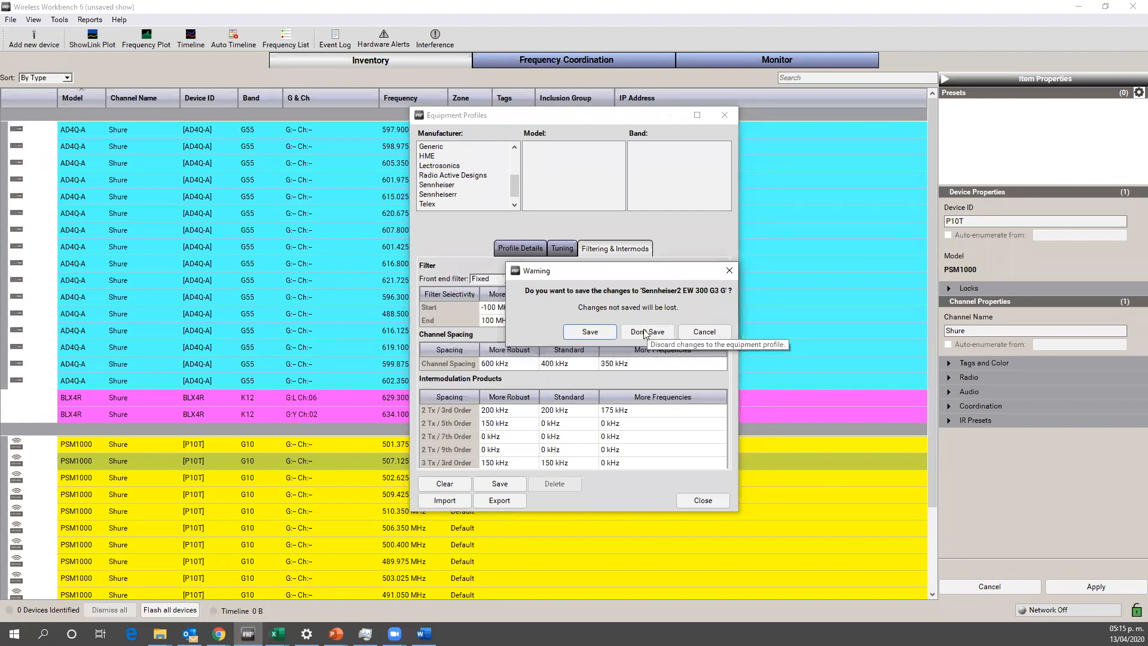
pyautogui.click(644, 332)
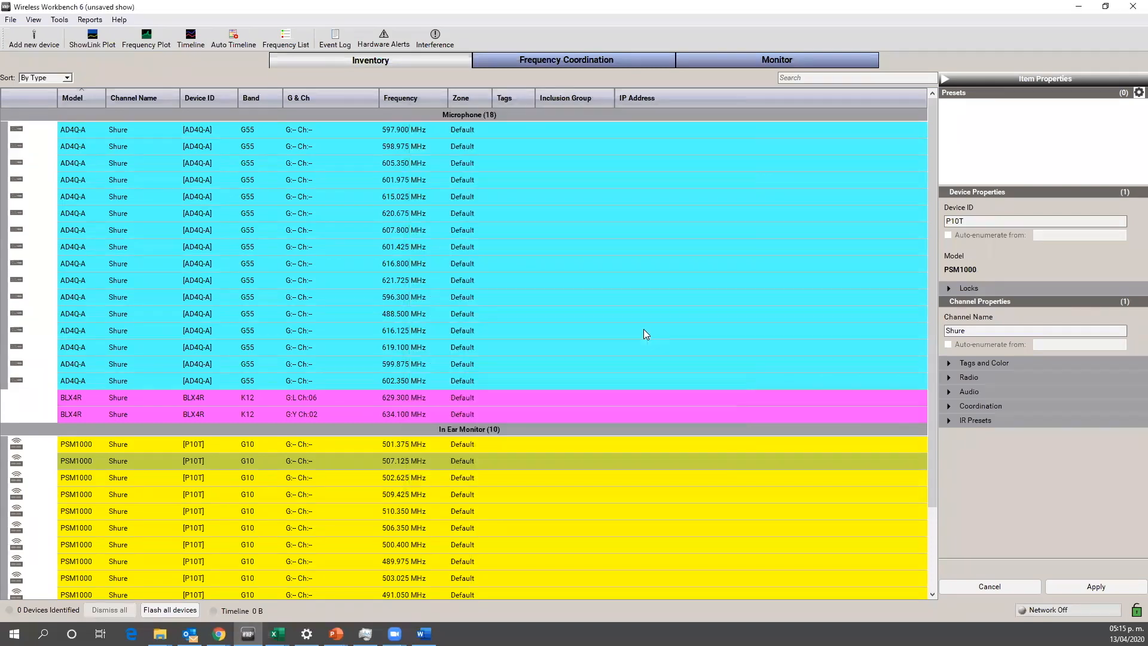
# Step: Review the compatibility level options and channel-to-intermod spacing values for the PSM1000 - G10 group in Frequency Coordination
pyautogui.click(599, 62)
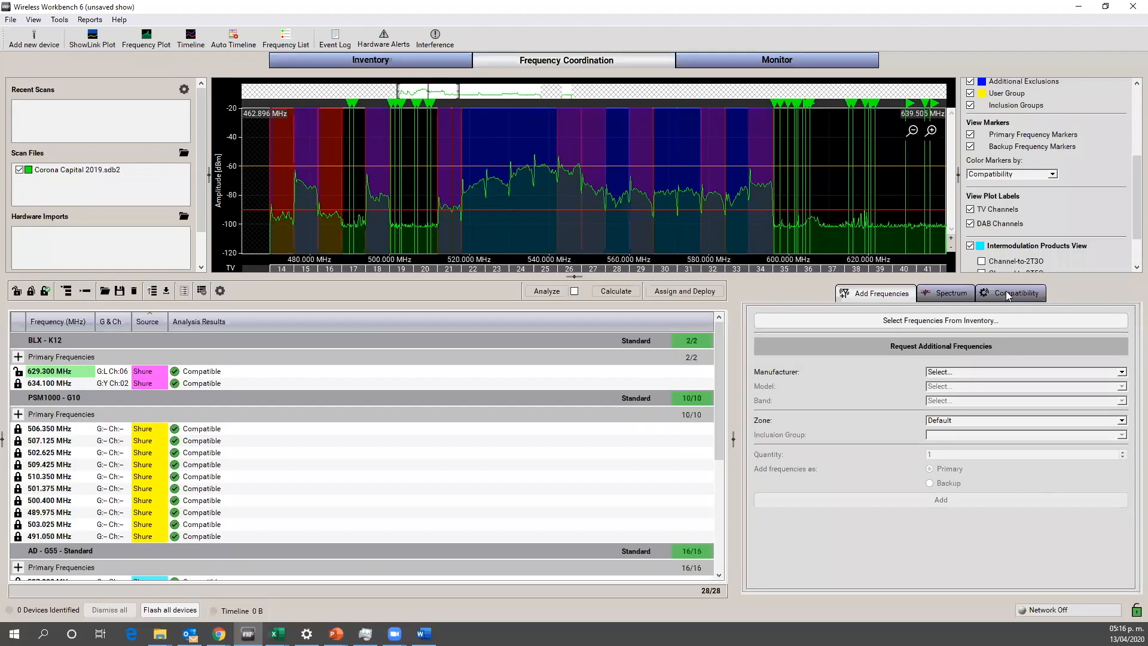
pyautogui.click(1009, 295)
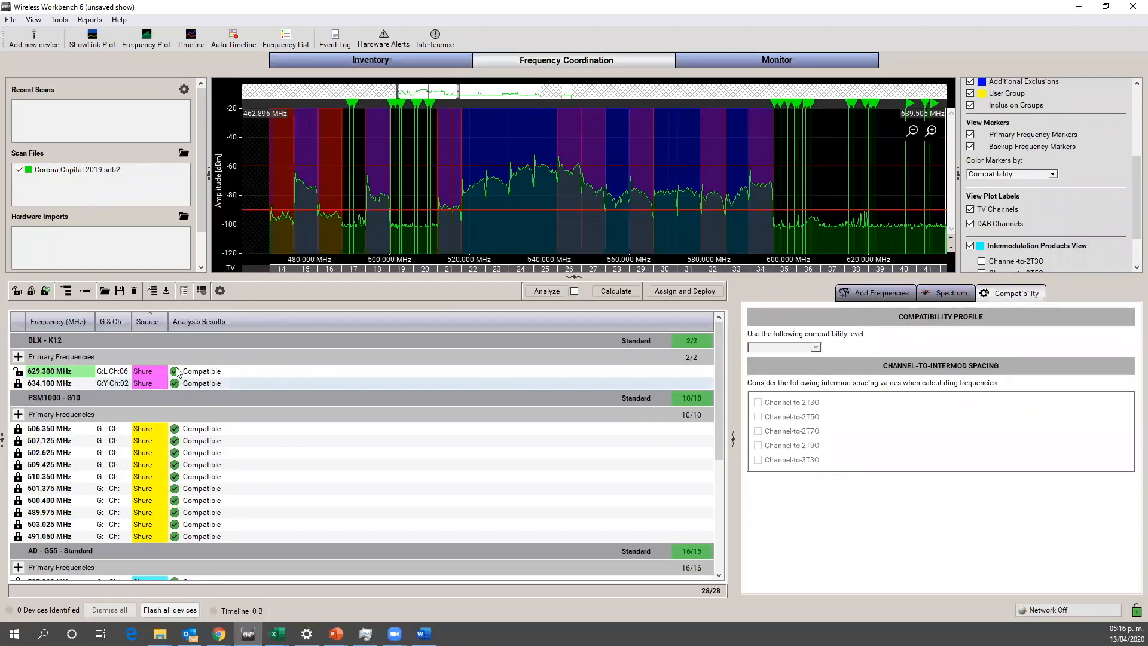
pyautogui.click(178, 344)
pyautogui.click(229, 397)
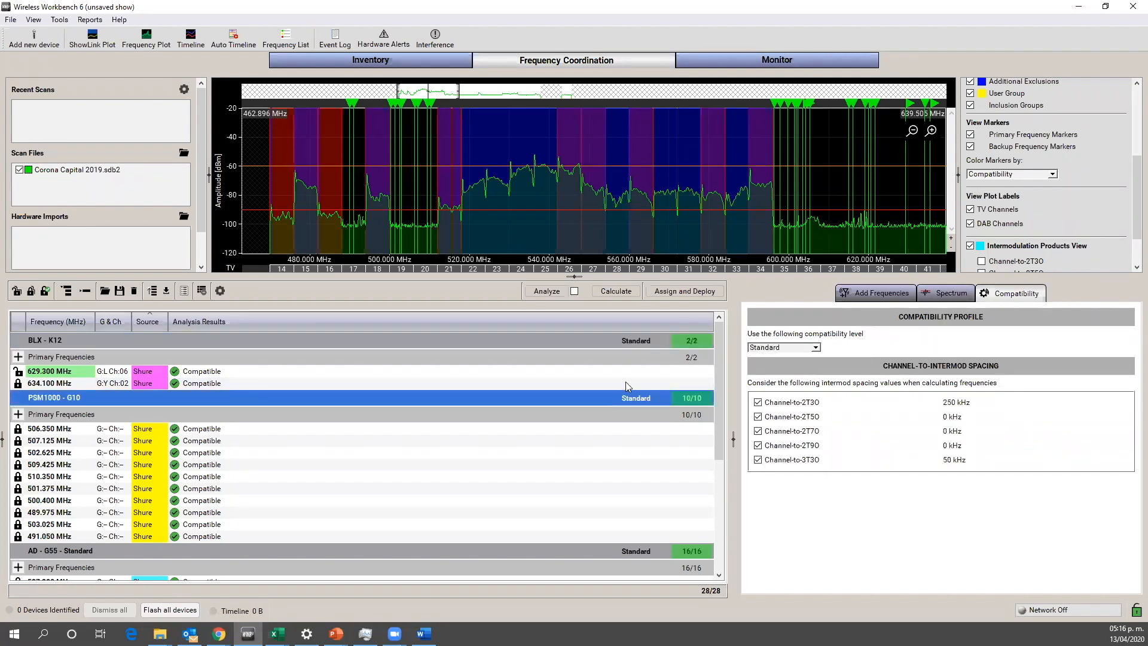
pyautogui.click(817, 349)
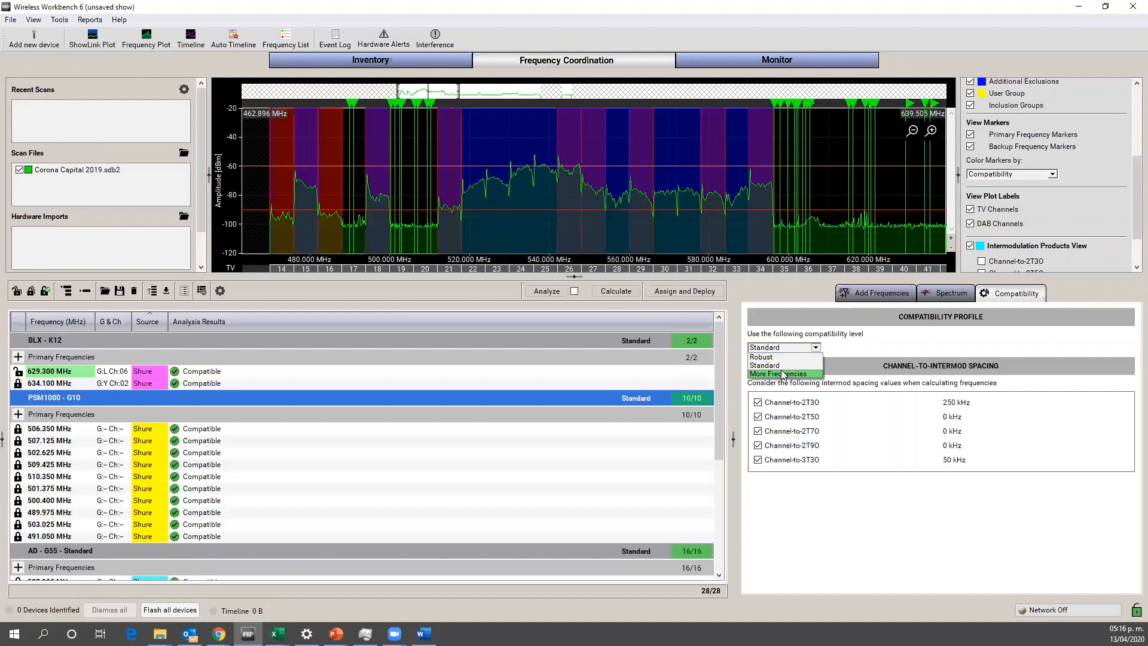
pyautogui.click(662, 457)
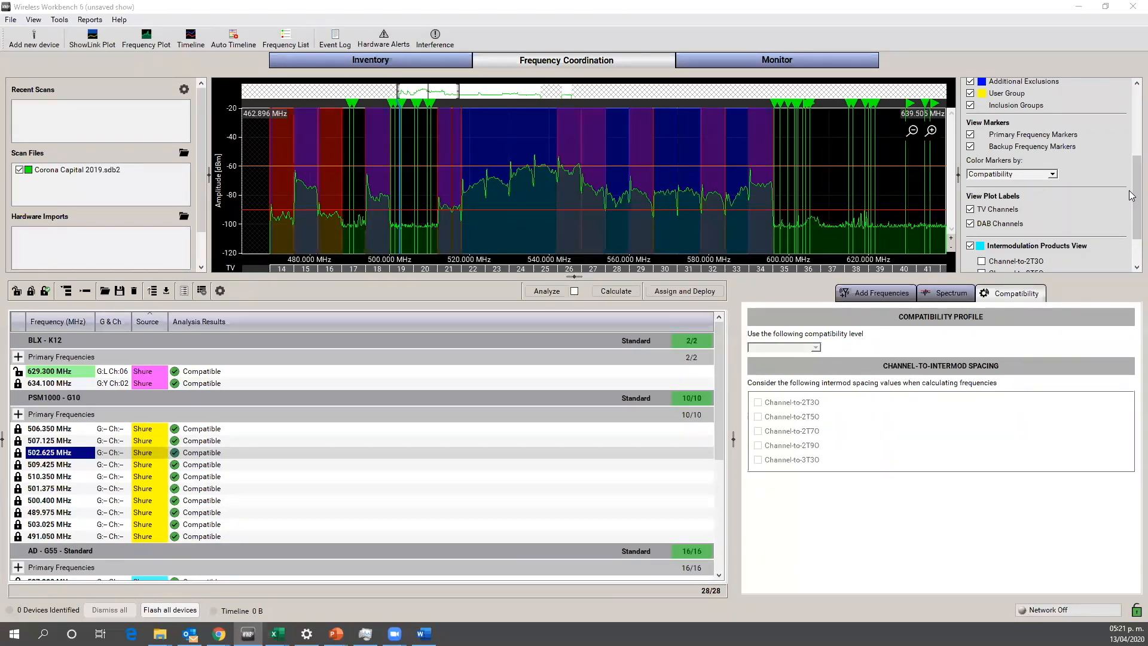
# Step: Overlay the Channel-to-2T3O, 2T5O and 3T3O intermodulation products on the spectrum plot one by one to examine them, then hide all three
pyautogui.moveTo(1132, 195); pyautogui.dragTo(1132, 220)
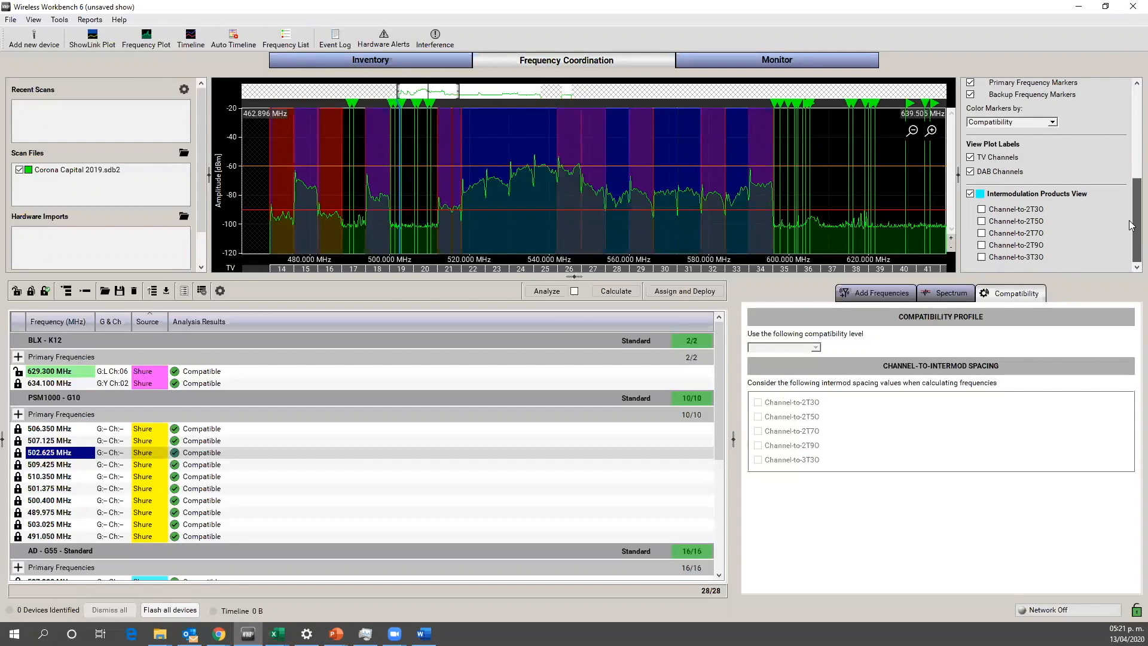
pyautogui.click(982, 210)
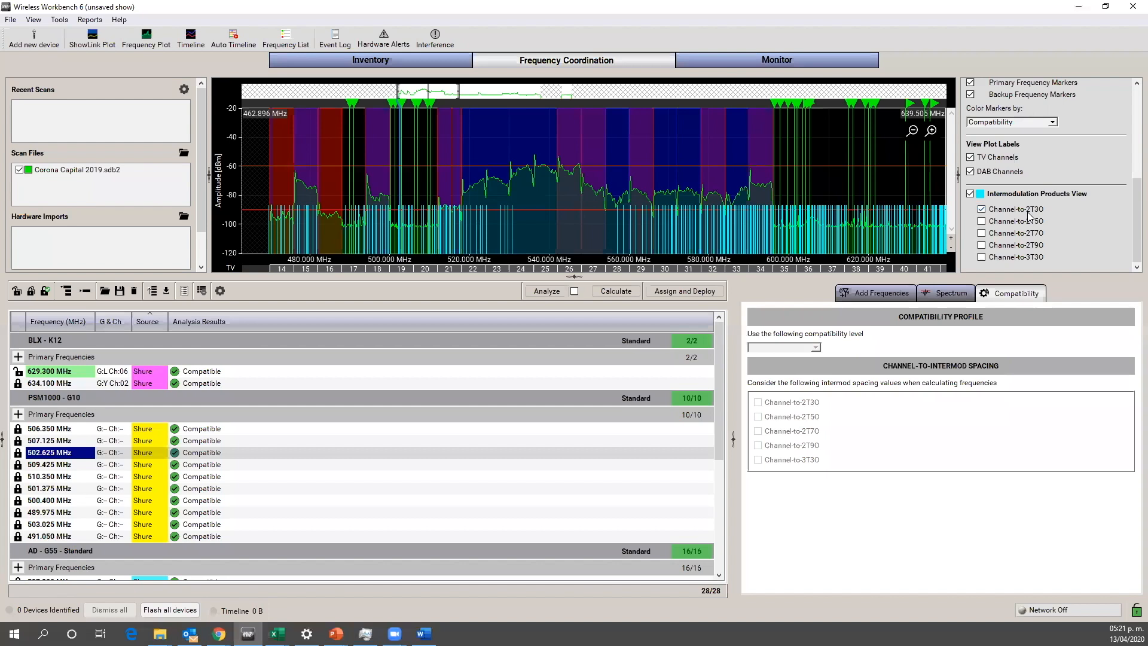
pyautogui.click(983, 222)
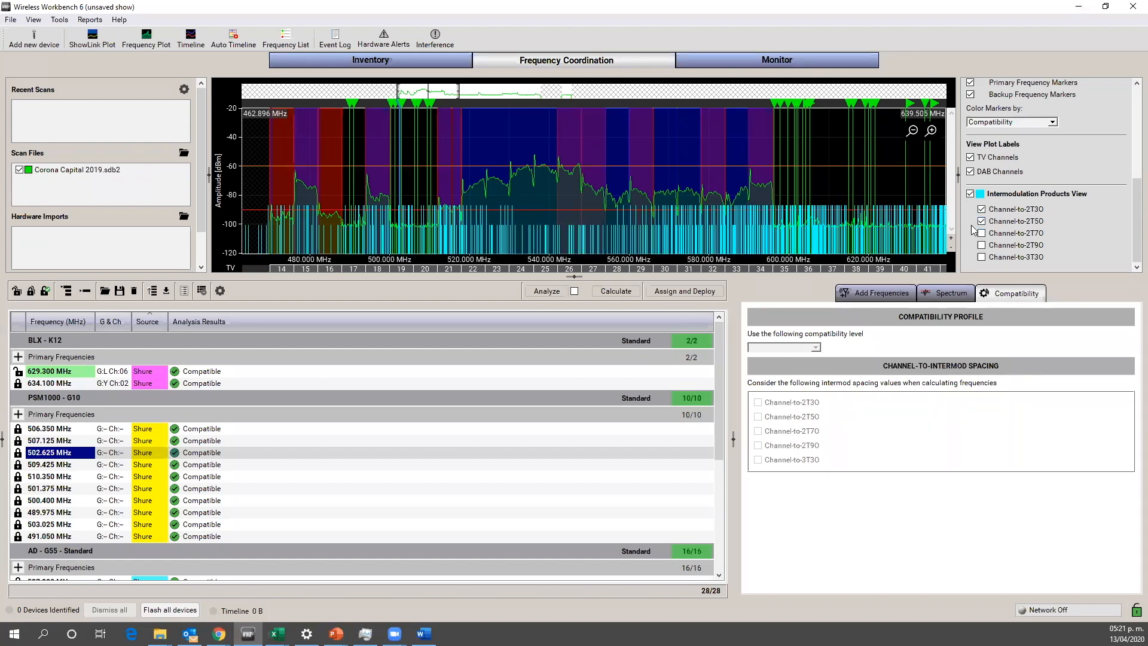
pyautogui.click(983, 257)
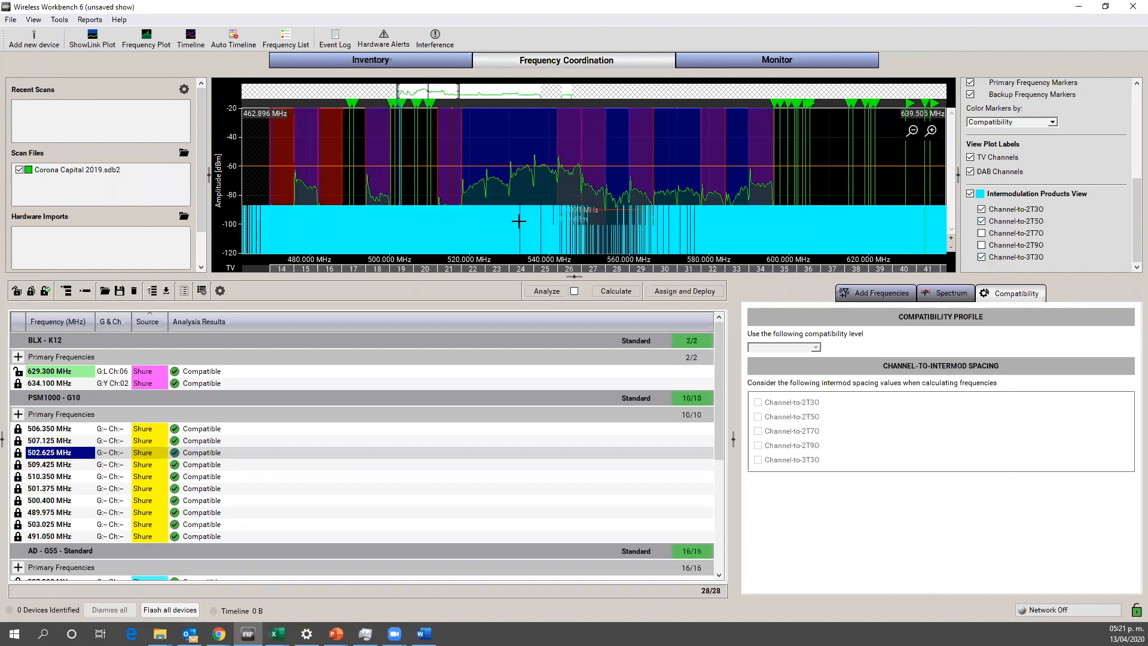
pyautogui.click(983, 257)
pyautogui.click(983, 222)
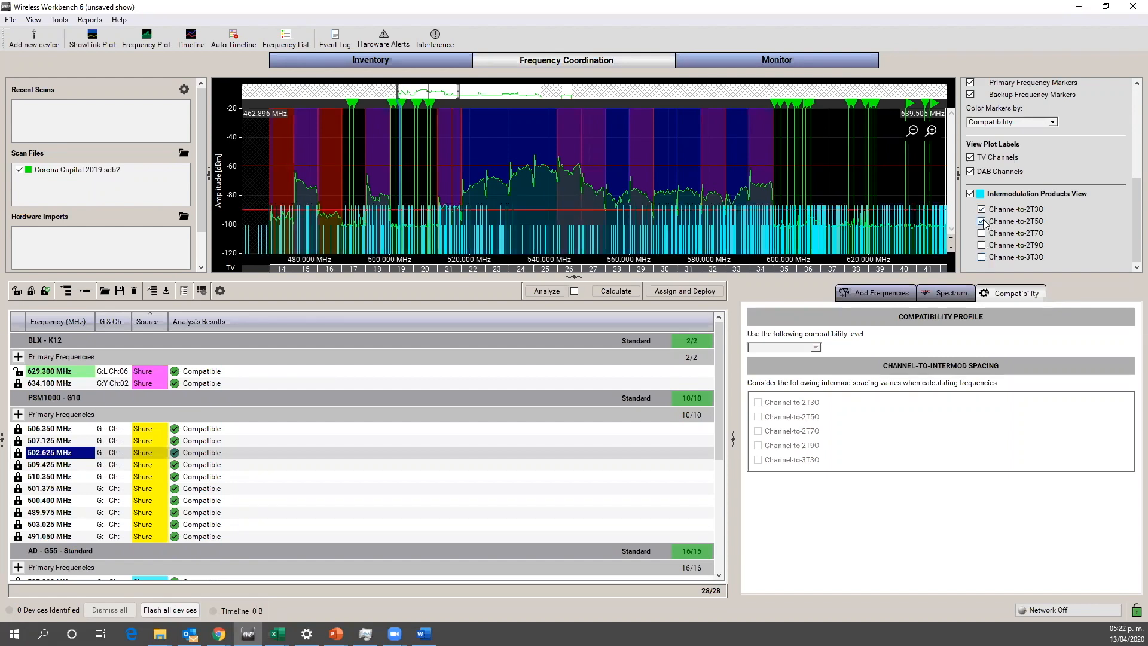
pyautogui.click(982, 210)
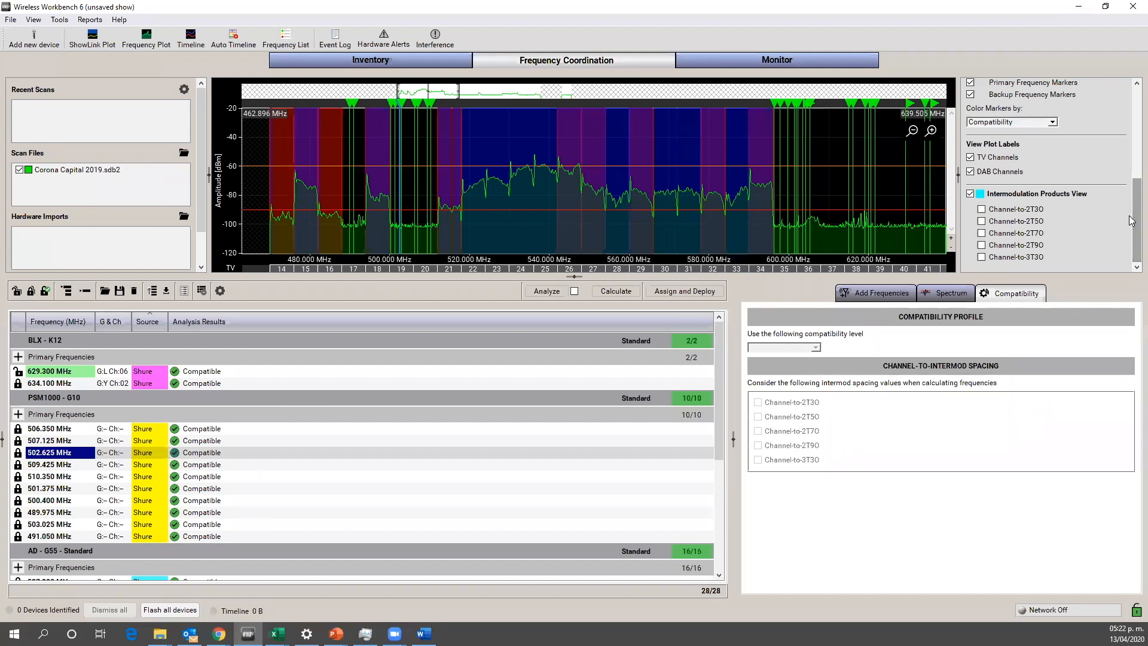
# Step: Compare the Channel-to-2T9O, 2T3O and 3T3O intermodulation products on the spectrum plot, leaving all of them hidden
pyautogui.click(982, 245)
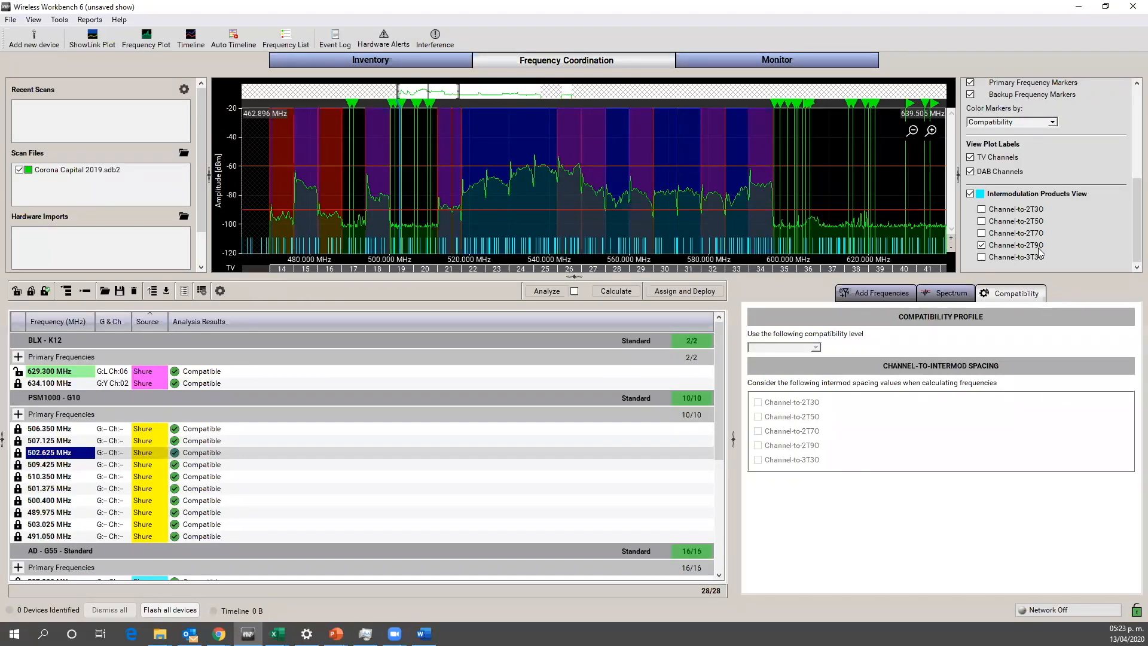
pyautogui.click(982, 245)
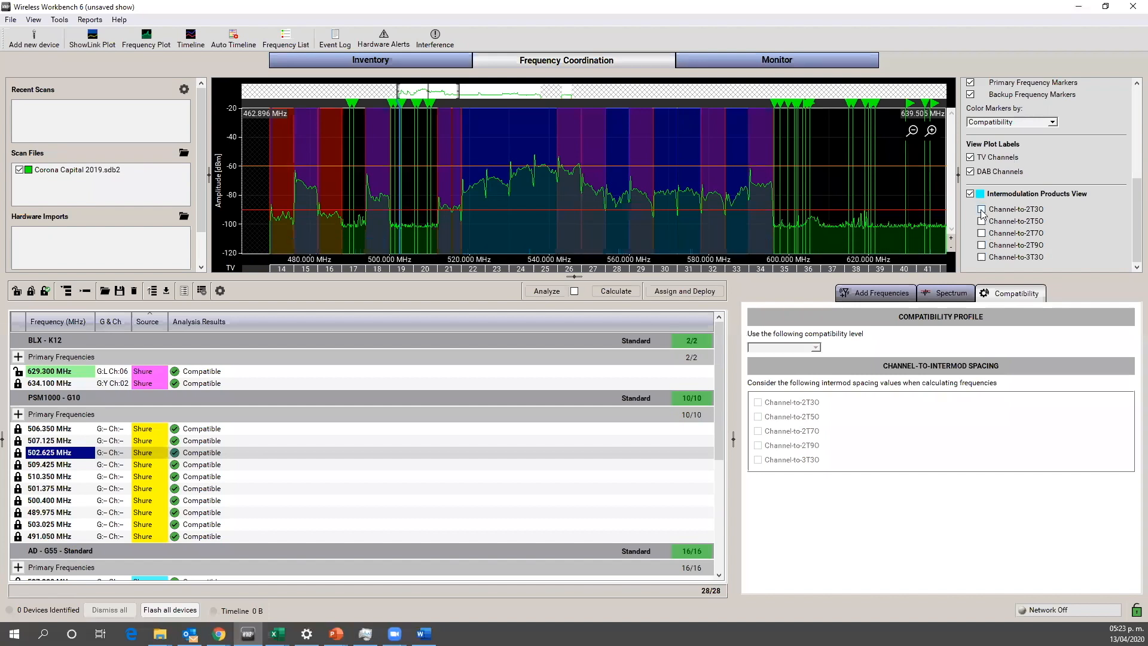
pyautogui.click(981, 210)
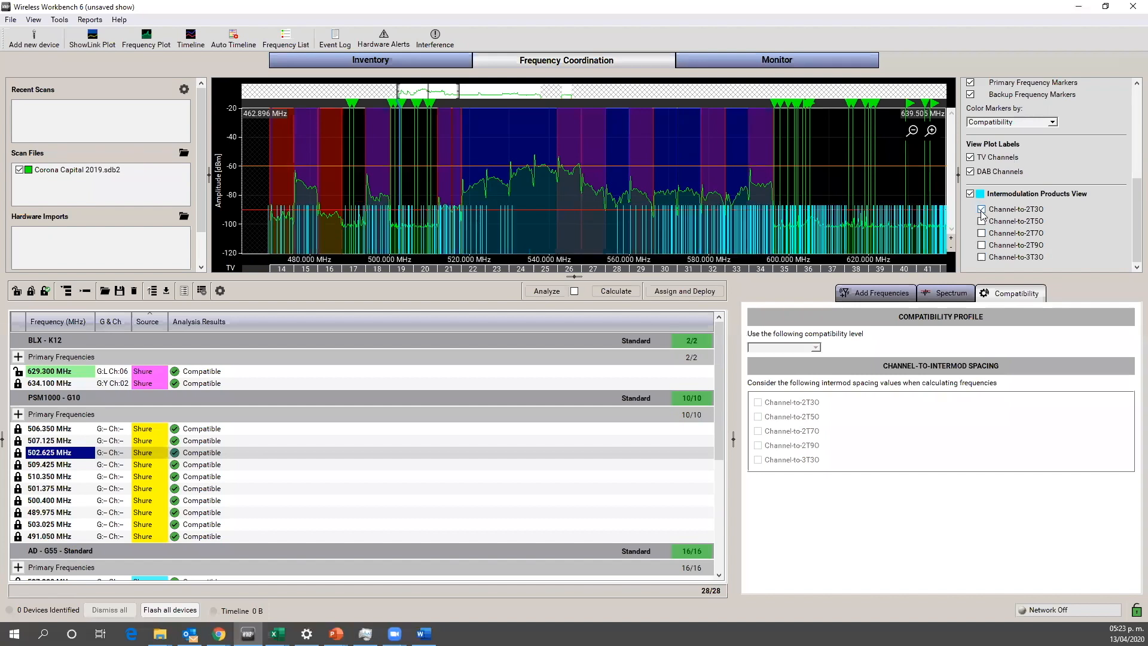
pyautogui.click(982, 258)
pyautogui.click(982, 258)
pyautogui.click(982, 209)
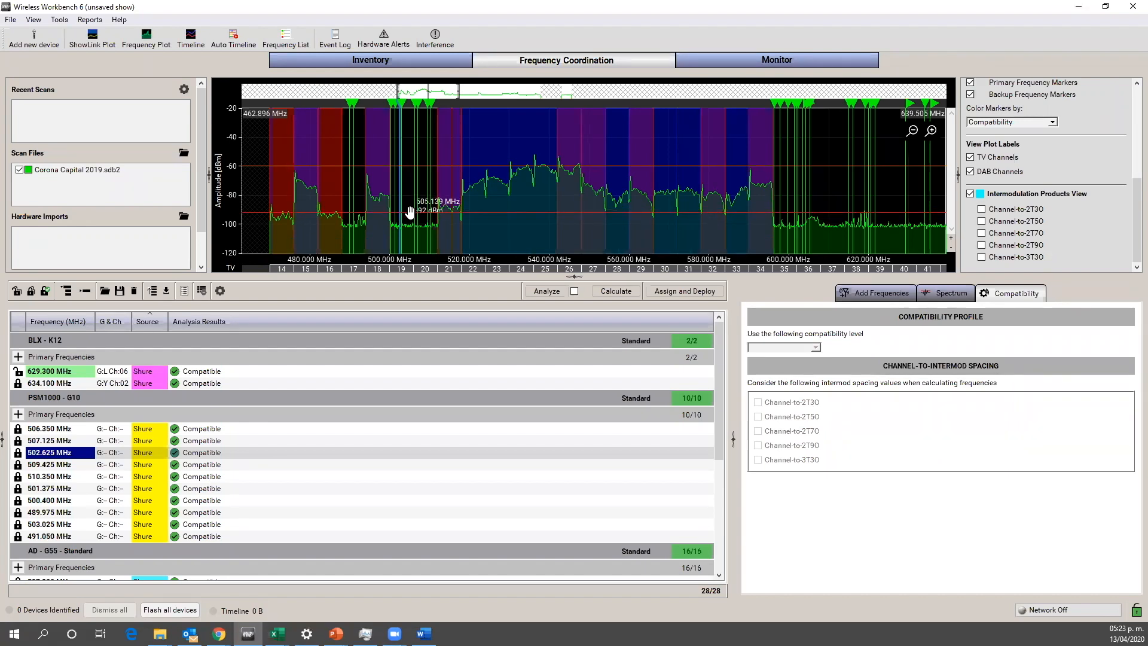
# Step: Move the red exclusion threshold line on the spectrum plot to about -96 dBm
pyautogui.moveTo(410, 213); pyautogui.dragTo(409, 212)
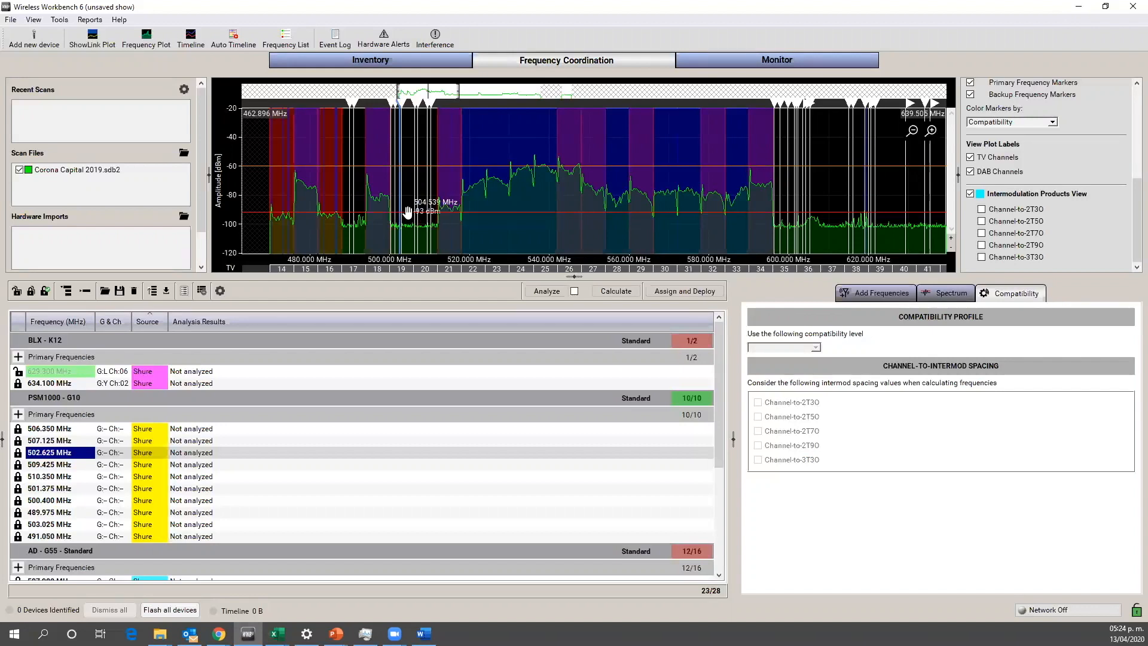
pyautogui.moveTo(407, 214); pyautogui.dragTo(407, 217)
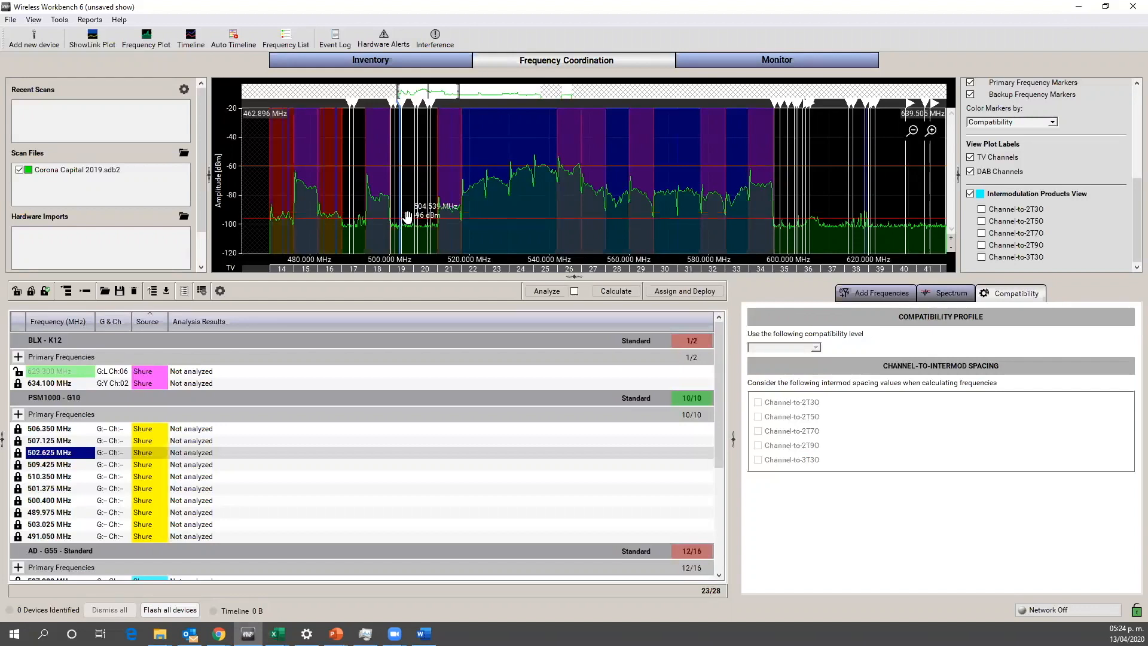